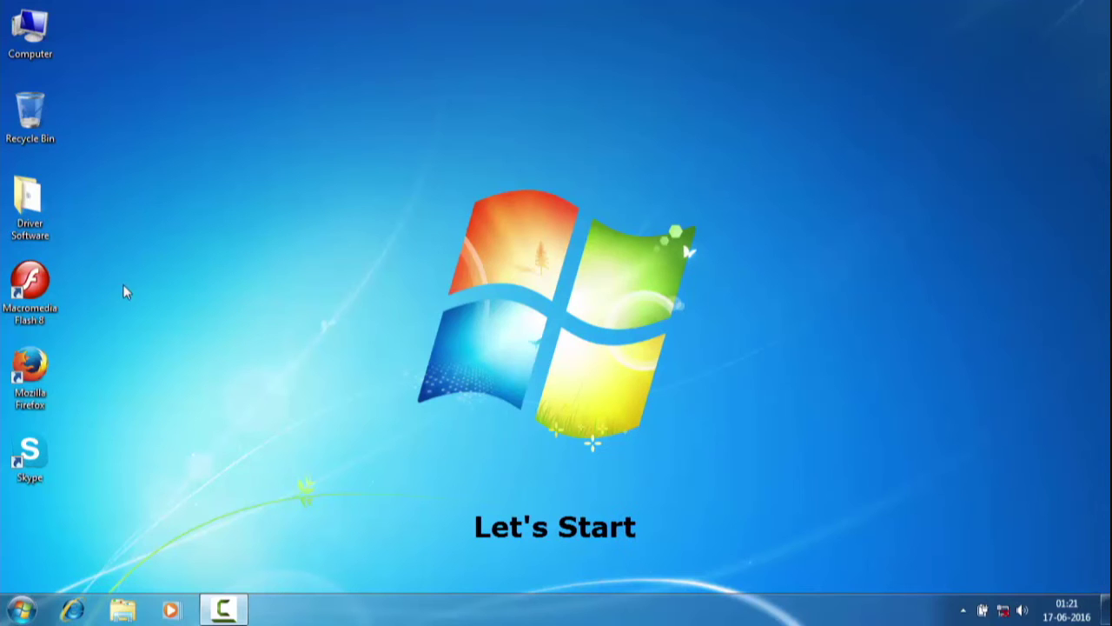
# Launch Macromedia Flash 8 from the desktop and create a new Flash Document
pyautogui.rightClick(38, 286)
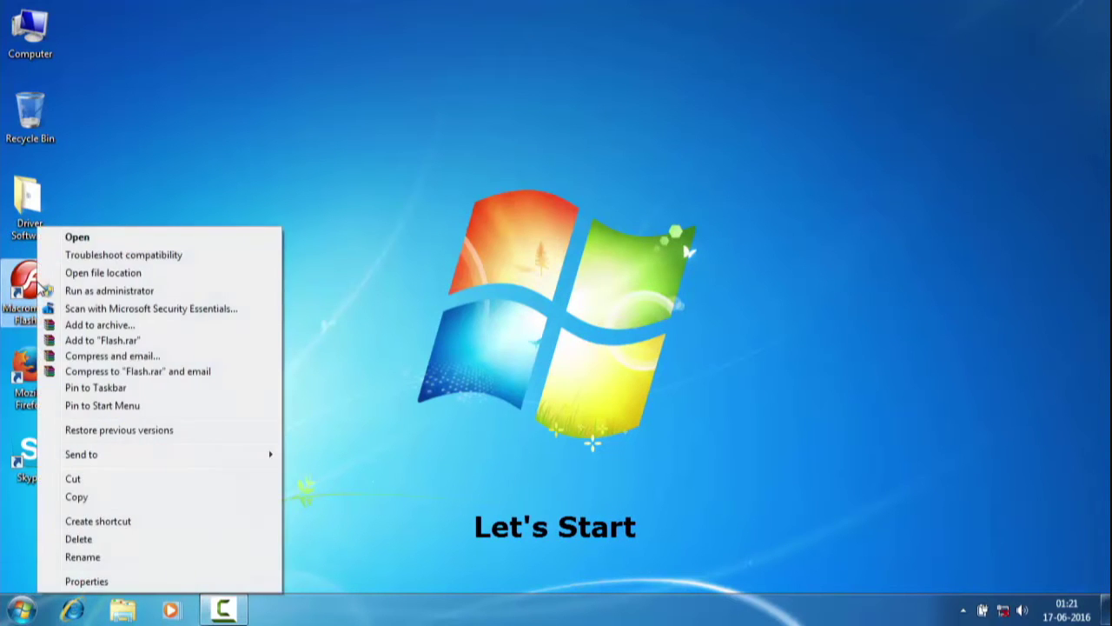
pyautogui.click(77, 238)
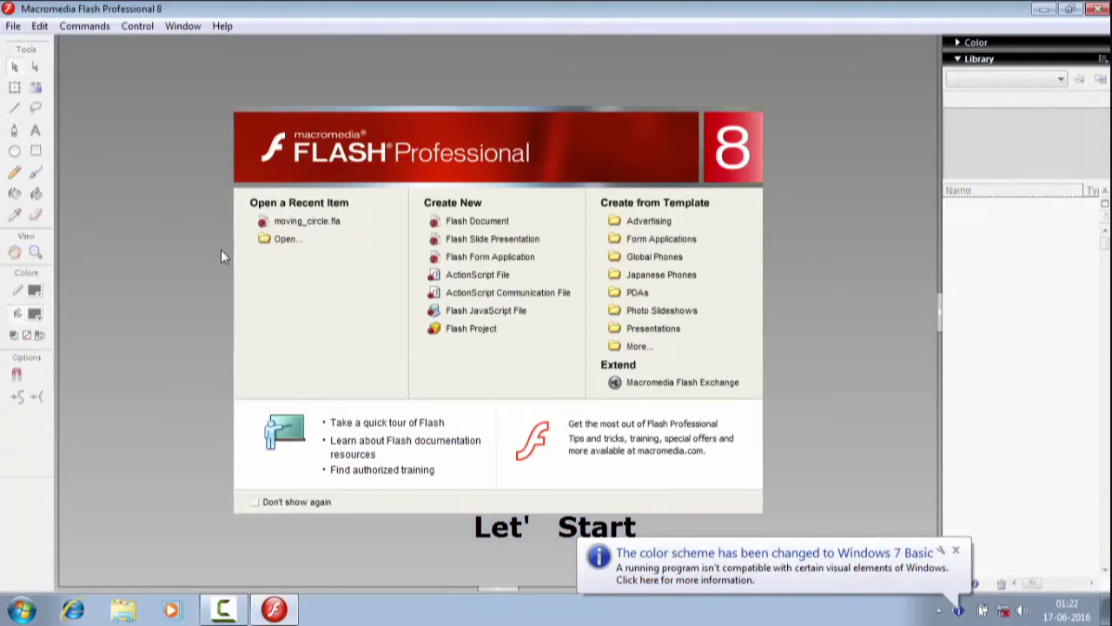
pyautogui.click(955, 551)
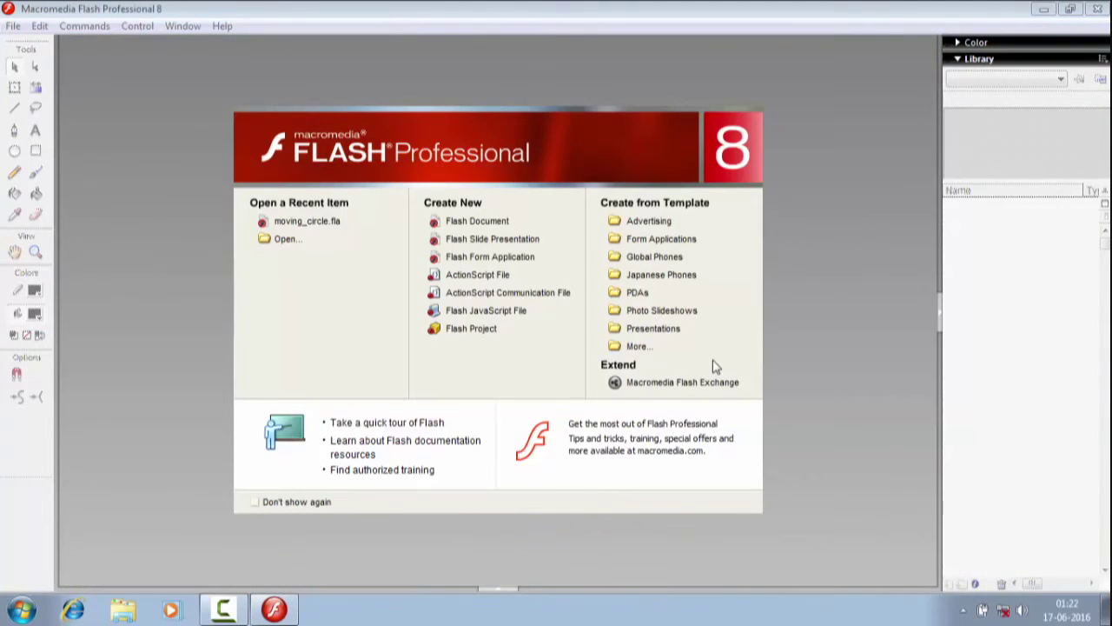
pyautogui.click(487, 221)
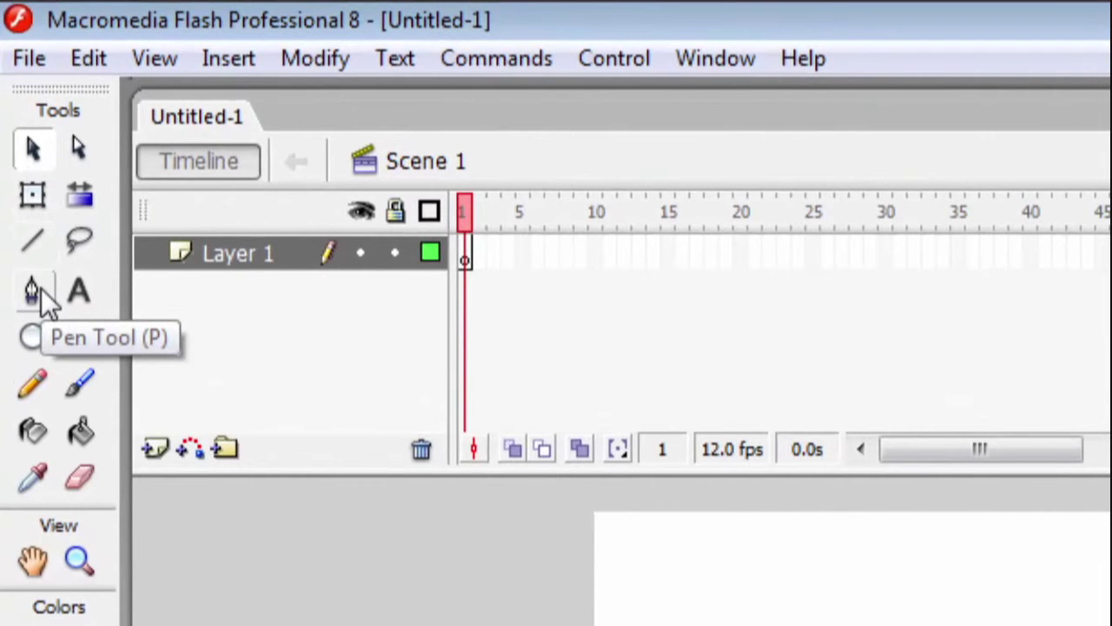
# Draw a closed five-sided shape with black fill on the upper stage using the Pen tool
pyautogui.click(35, 292)
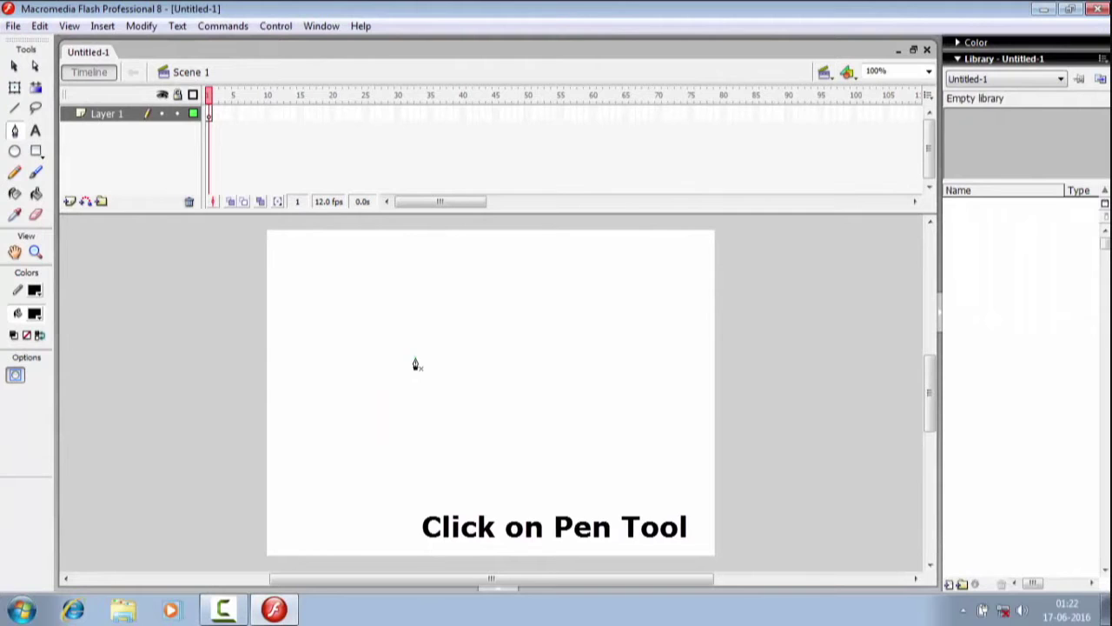
pyautogui.click(416, 358)
pyautogui.click(397, 299)
pyautogui.click(409, 264)
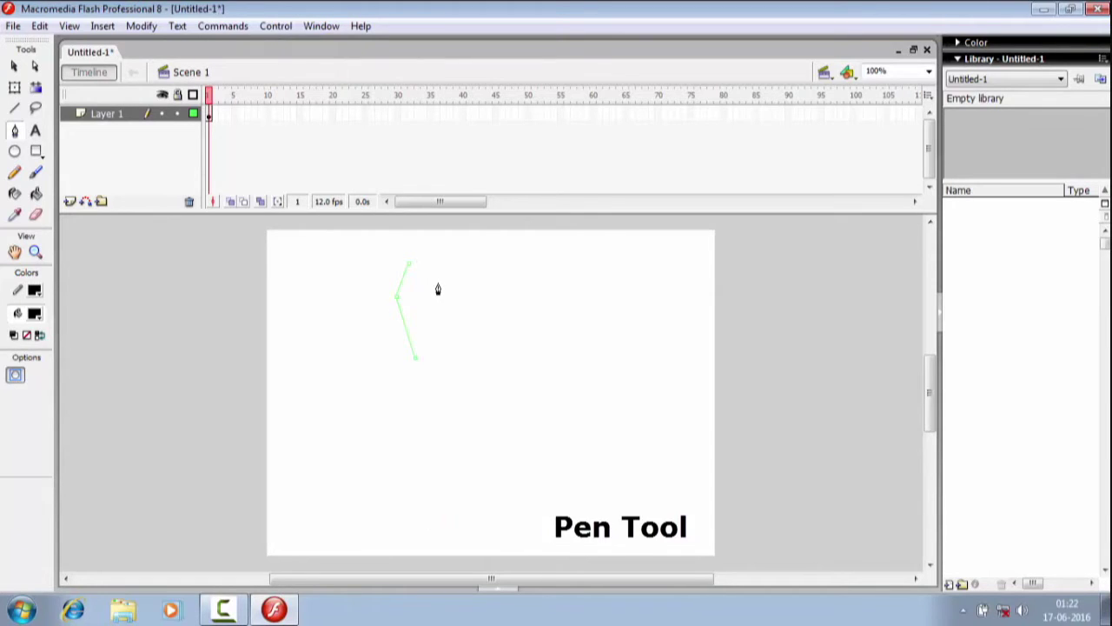
pyautogui.click(435, 288)
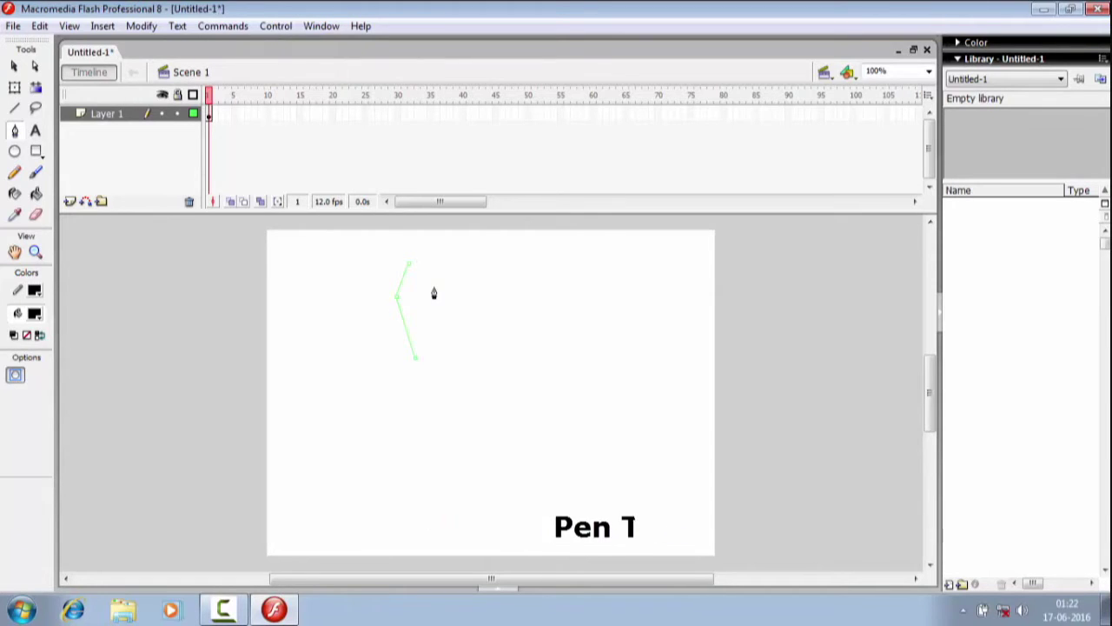
pyautogui.click(441, 353)
pyautogui.click(416, 361)
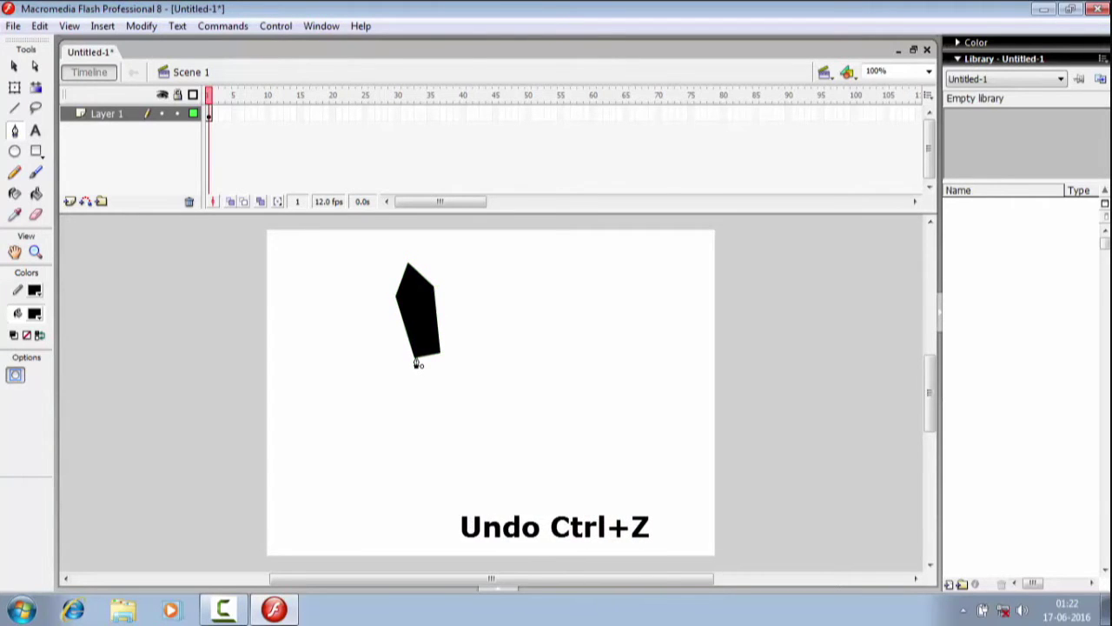
# Undo the black-filled five-sided shape until the stage is empty
pyautogui.hotkey('ctrl', 'z')
pyautogui.hotkey('ctrl', 'z')
pyautogui.hotkey('ctrl', 'z')
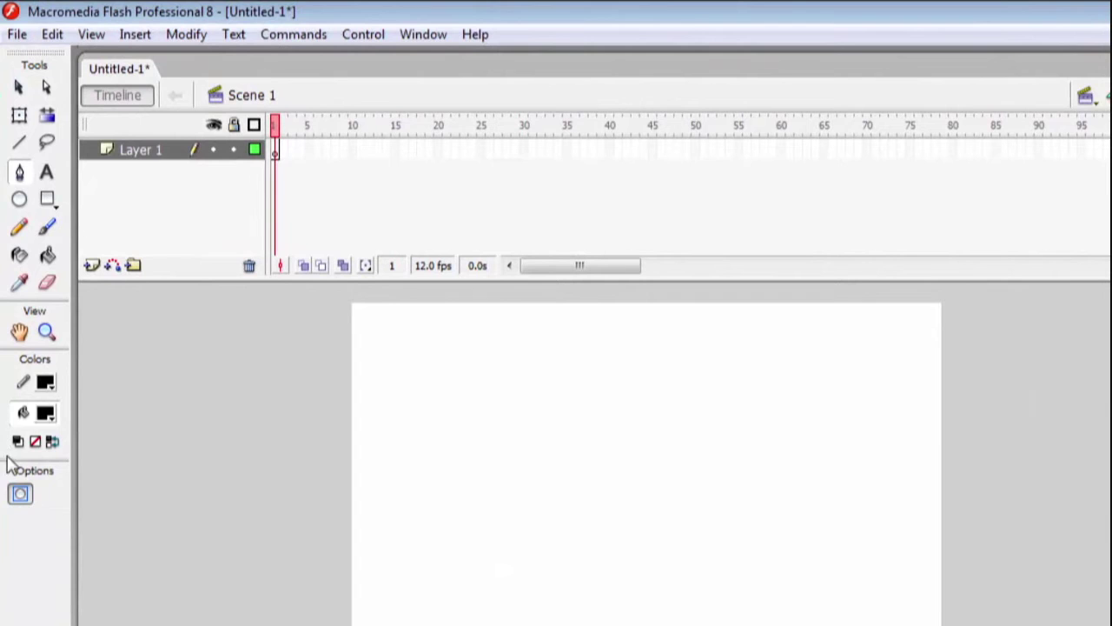
# Set the fill to no color and draw a closed, upright five-sided outline on the upper stage with the Pen tool
pyautogui.click(51, 420)
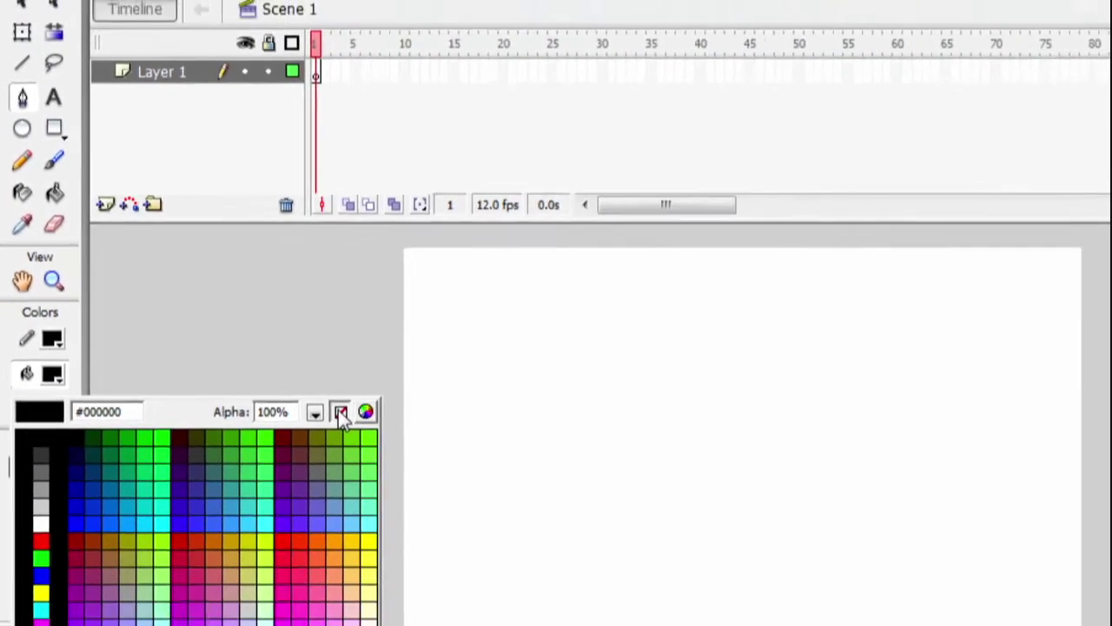
pyautogui.click(462, 490)
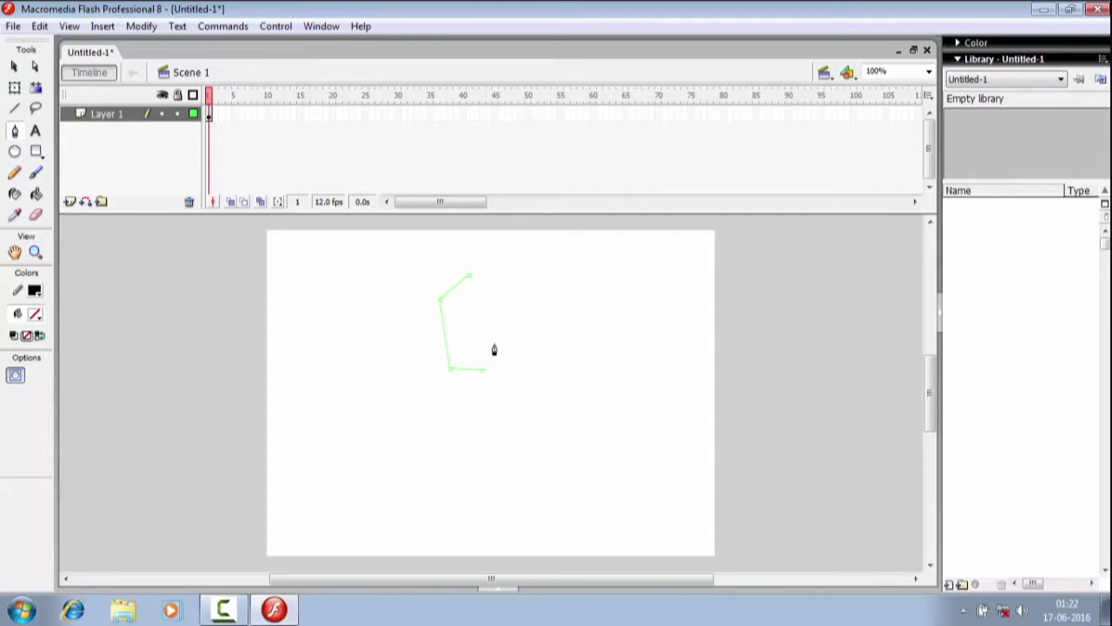
pyautogui.click(468, 280)
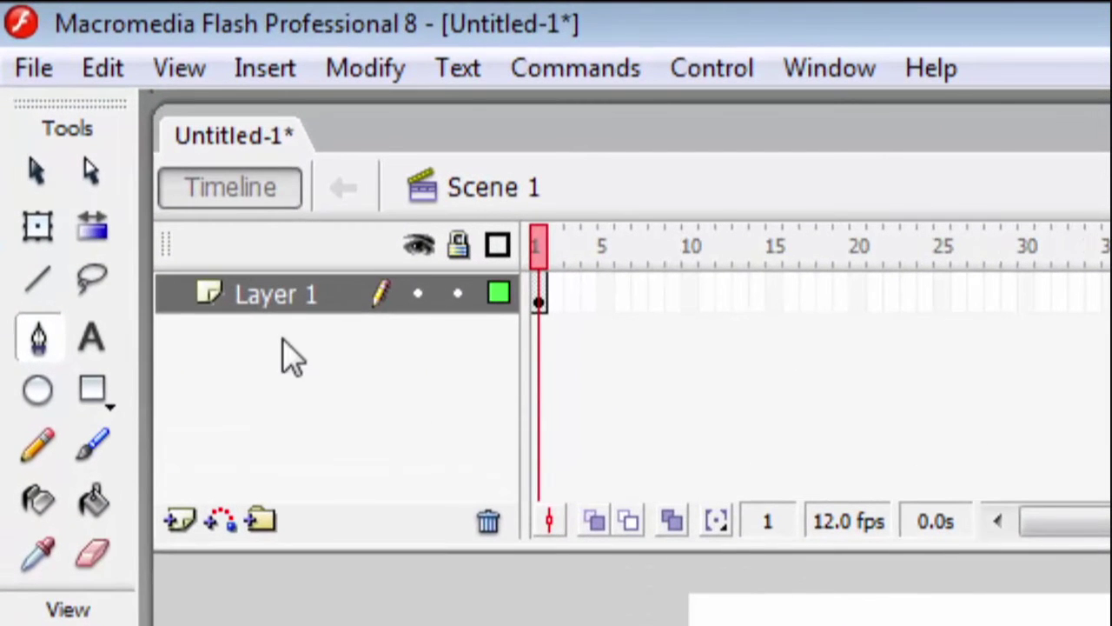
# Use the Selection tool to raise the outline's top corner and level its bottom edge by moving the lower-right corner
pyautogui.click(36, 170)
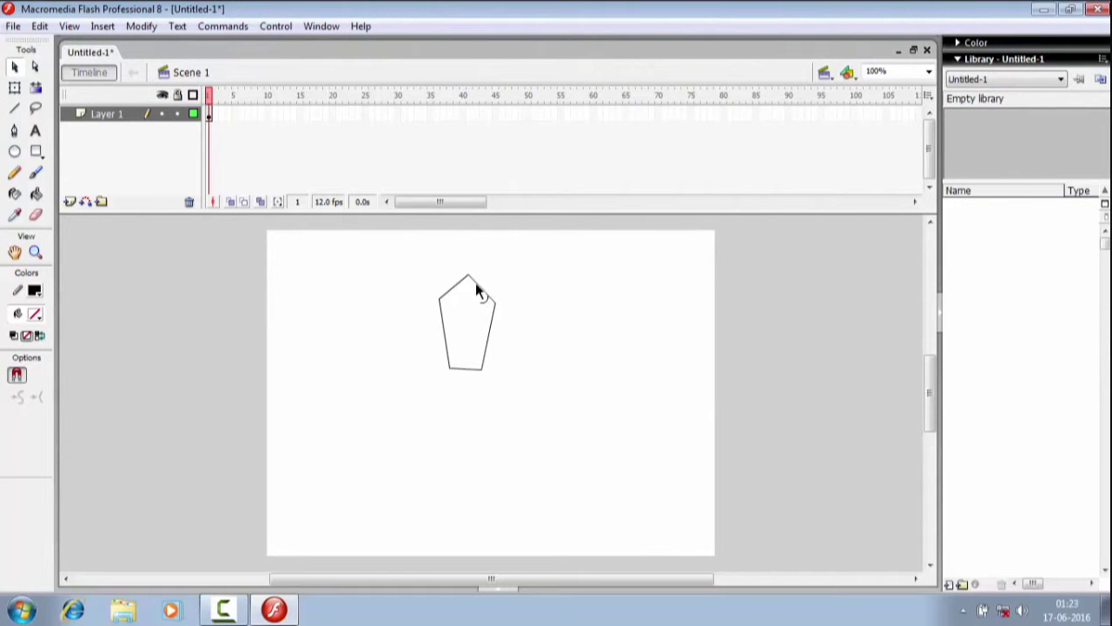
pyautogui.moveTo(467, 276); pyautogui.dragTo(467, 266)
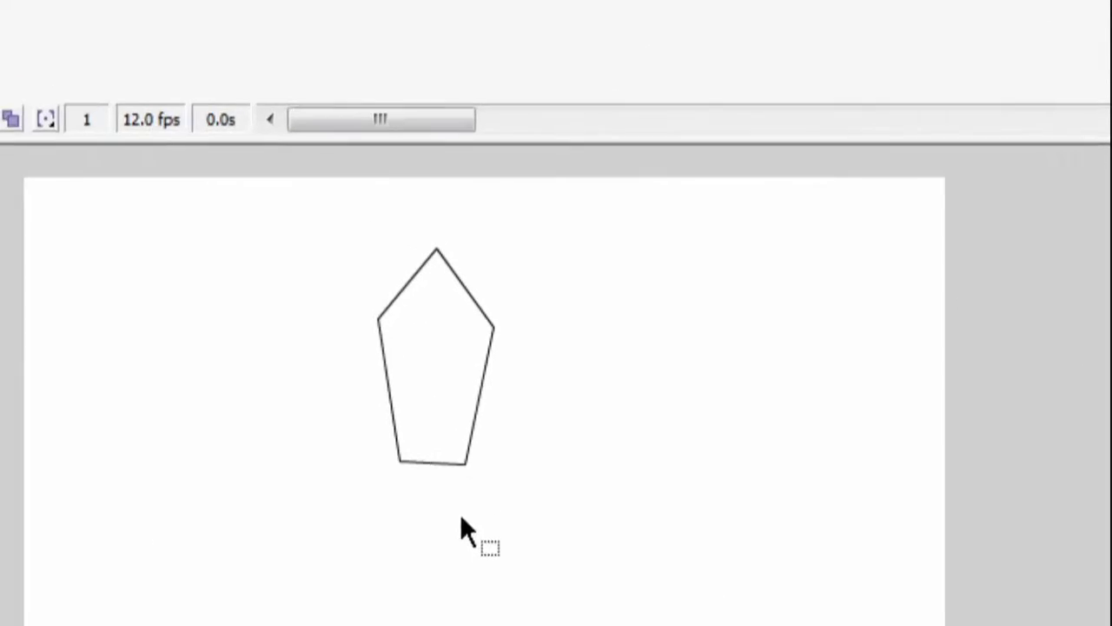
pyautogui.moveTo(466, 464); pyautogui.dragTo(461, 456)
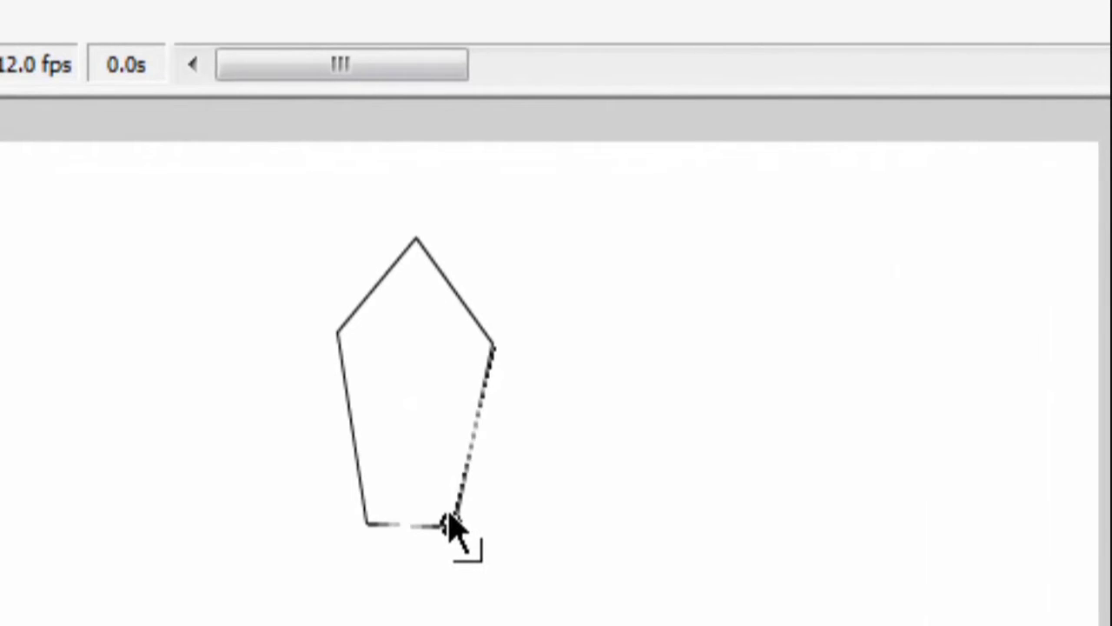
pyautogui.moveTo(448, 519); pyautogui.dragTo(452, 521)
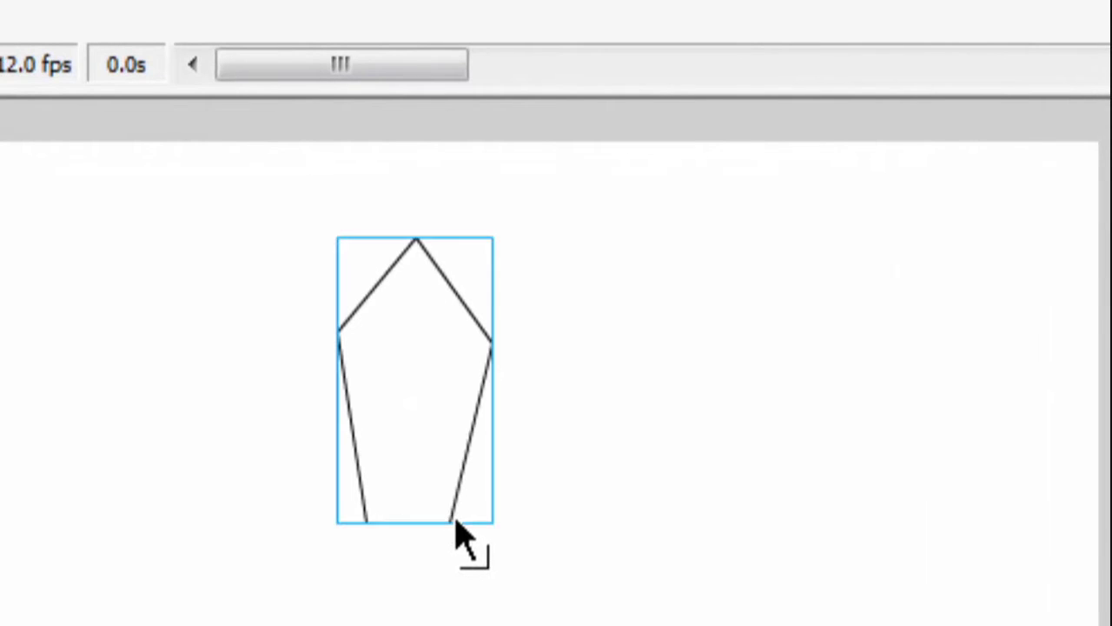
pyautogui.click(516, 464)
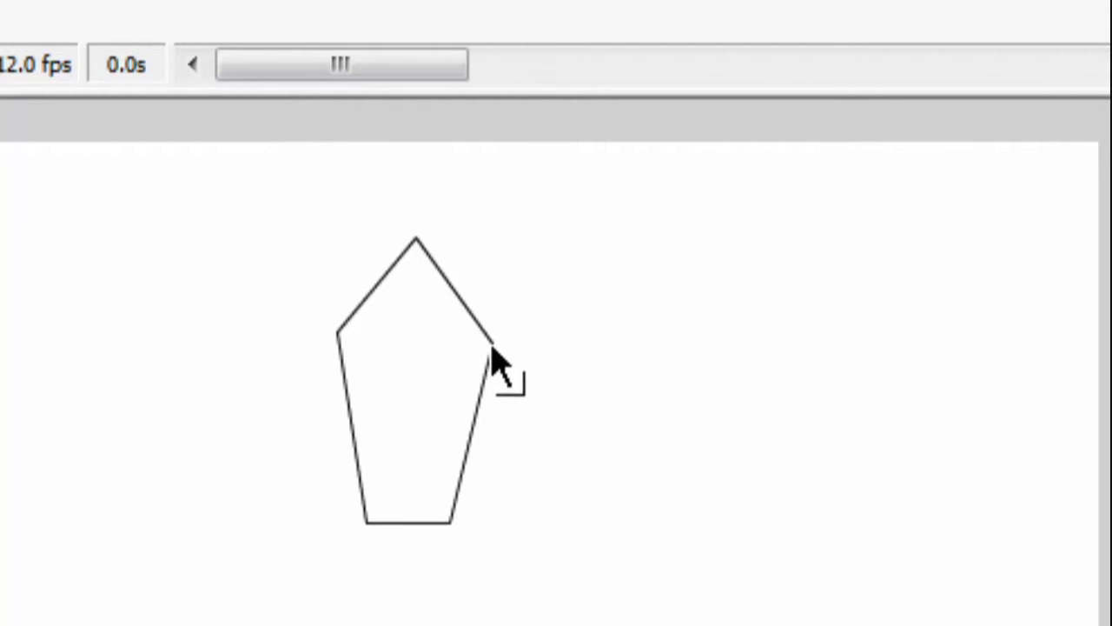
# Reshape the outline's sides by moving the right corner inward, adjusting the left corner, and bending both right-hand edges outward
pyautogui.moveTo(492, 349); pyautogui.dragTo(472, 348)
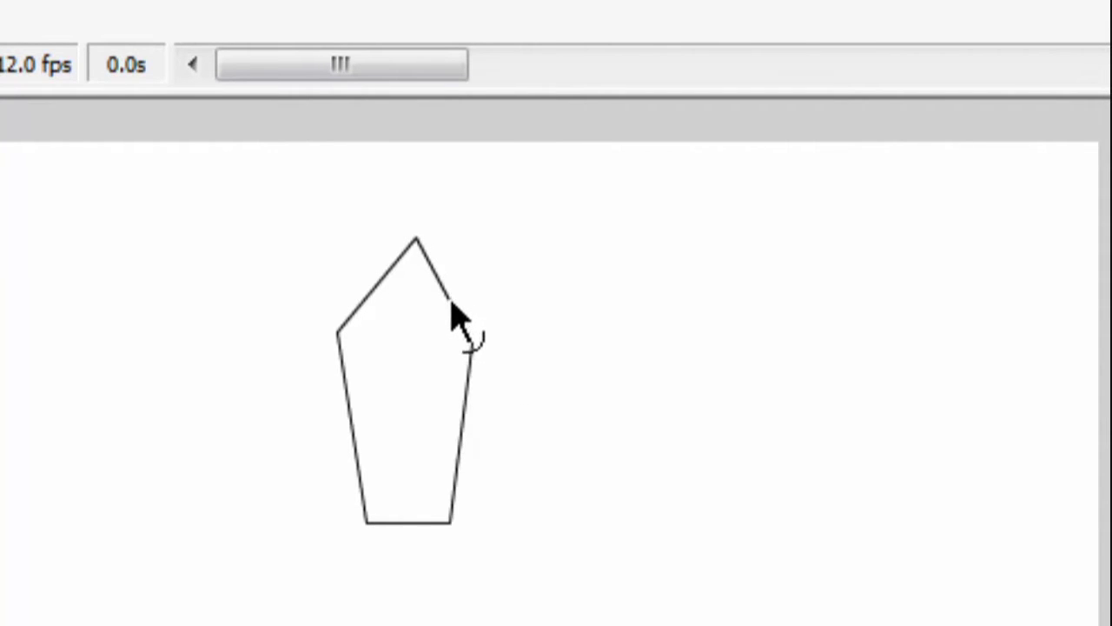
pyautogui.moveTo(447, 300); pyautogui.dragTo(459, 294)
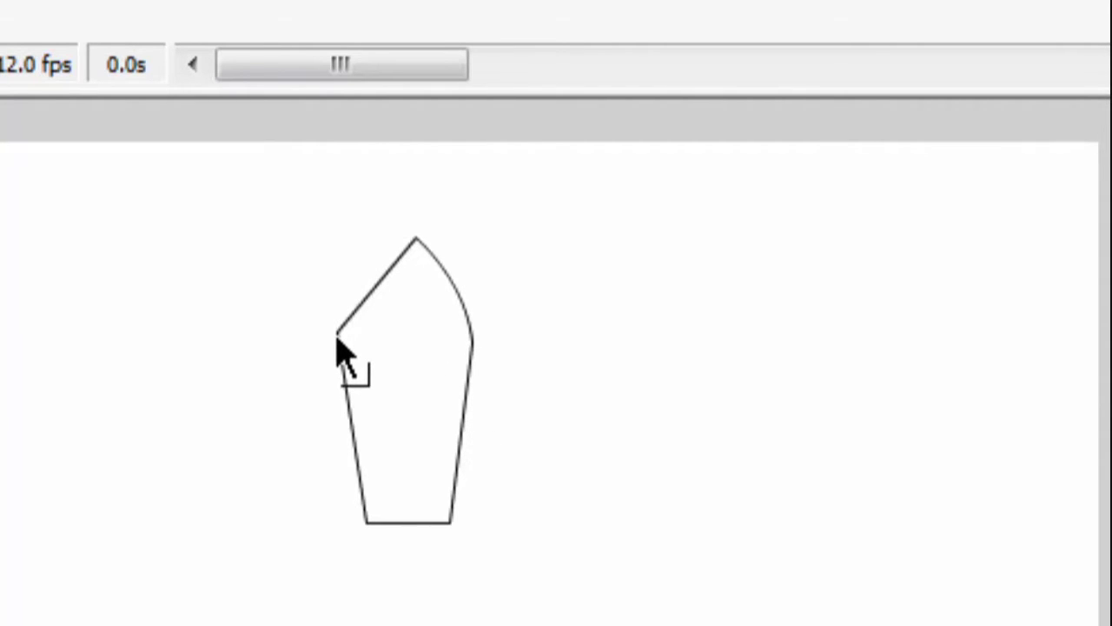
pyautogui.moveTo(338, 337)
pyautogui.mouseDown()
pyautogui.moveTo(349, 369)
pyautogui.moveTo(339, 354)
pyautogui.mouseUp()
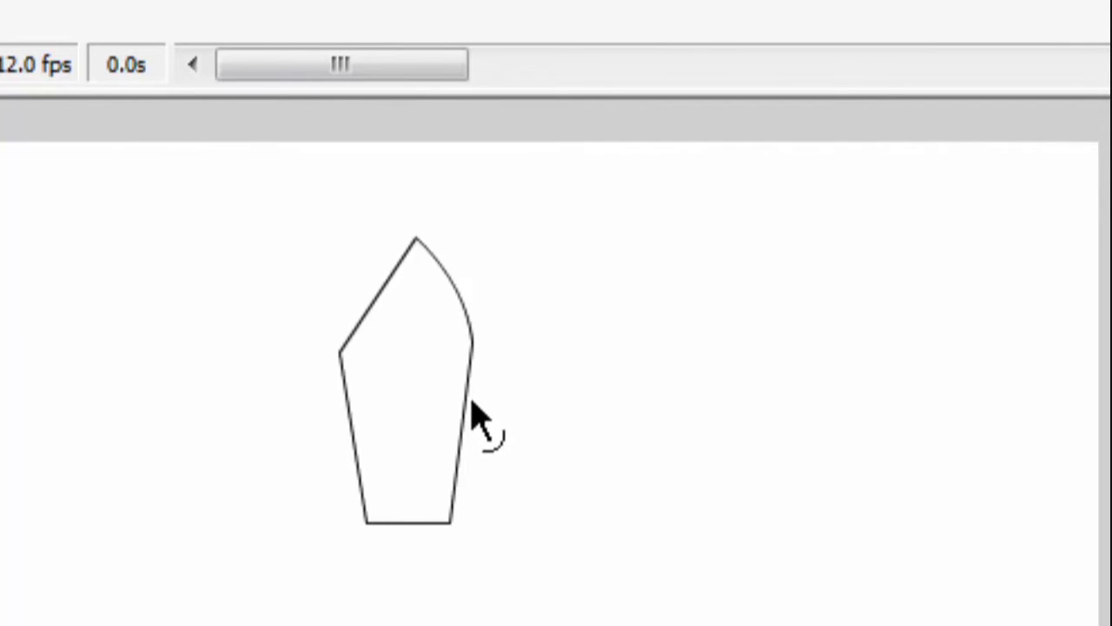
pyautogui.moveTo(467, 406); pyautogui.dragTo(477, 419)
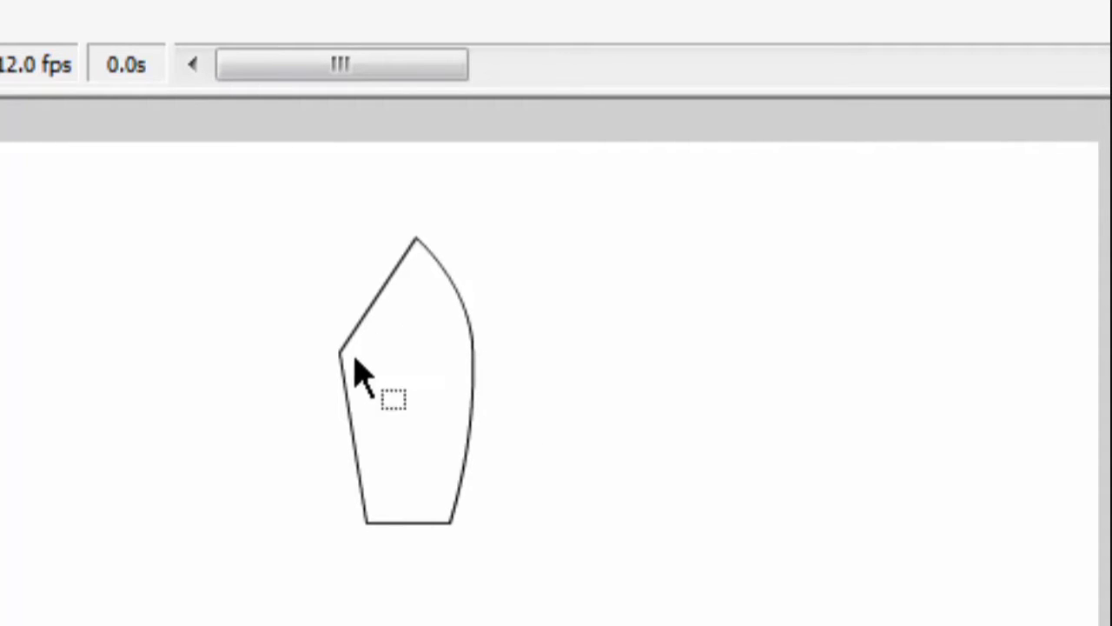
pyautogui.moveTo(342, 356)
pyautogui.mouseDown()
pyautogui.moveTo(351, 334)
pyautogui.moveTo(339, 340)
pyautogui.mouseUp()
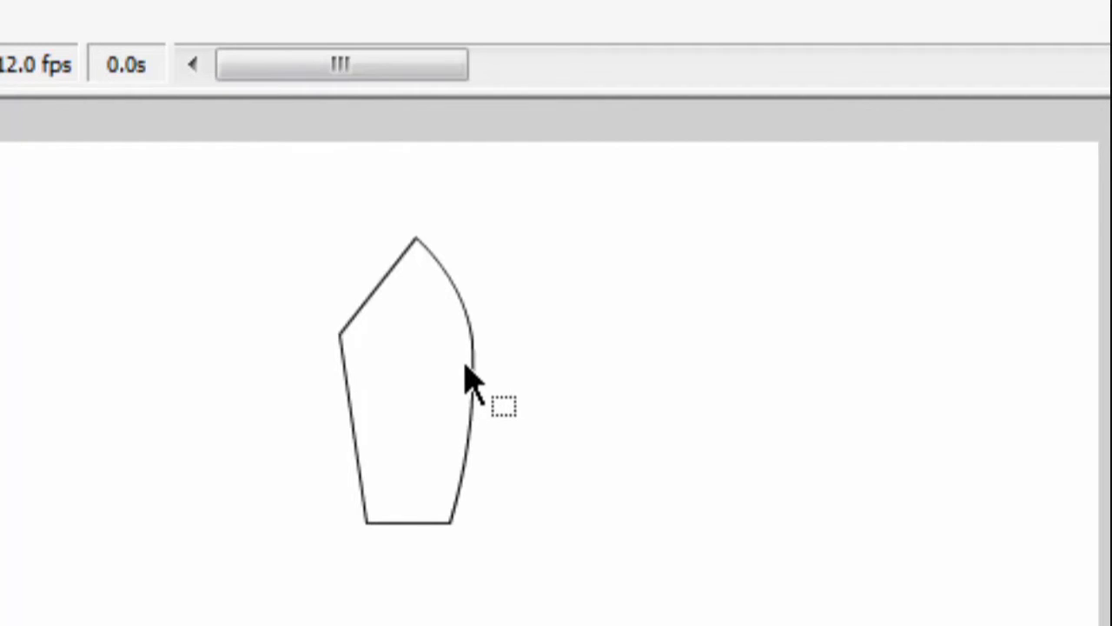
pyautogui.moveTo(466, 370); pyautogui.dragTo(469, 369)
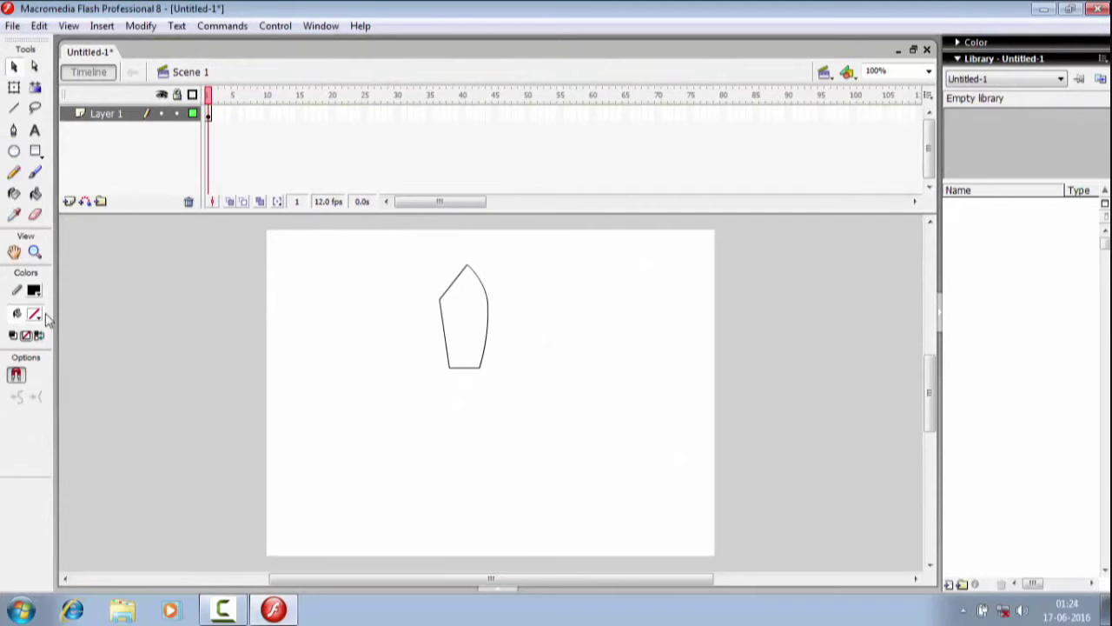
# Try painting a black stroke inside the outline with the Brush tool at its largest size, and undo it
pyautogui.click(35, 175)
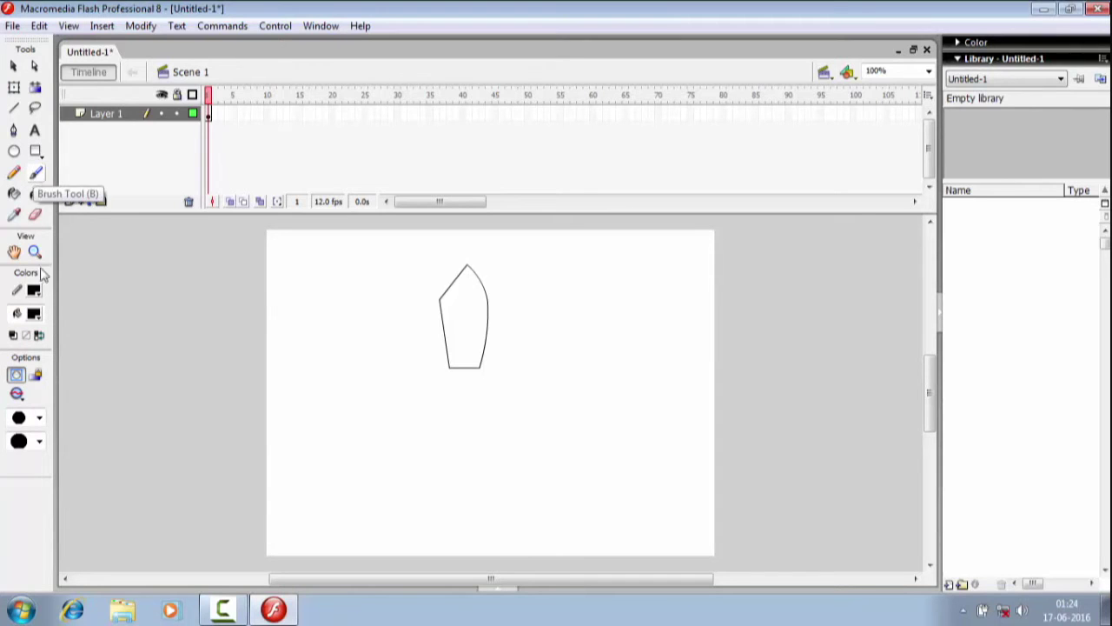
pyautogui.click(40, 420)
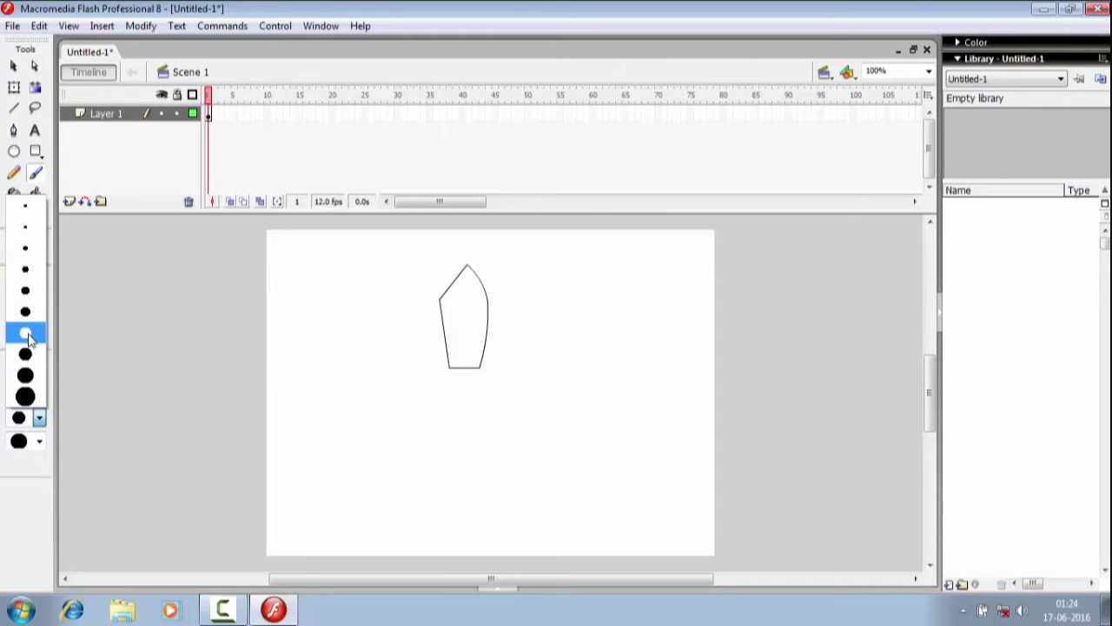
pyautogui.click(29, 401)
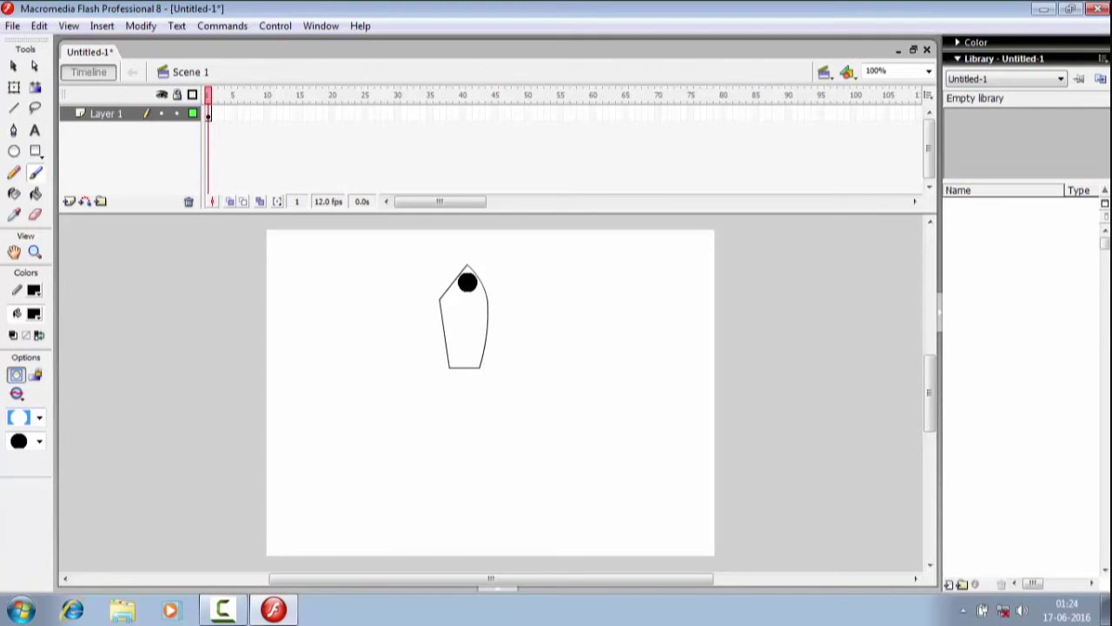
pyautogui.moveTo(468, 282); pyautogui.dragTo(470, 343)
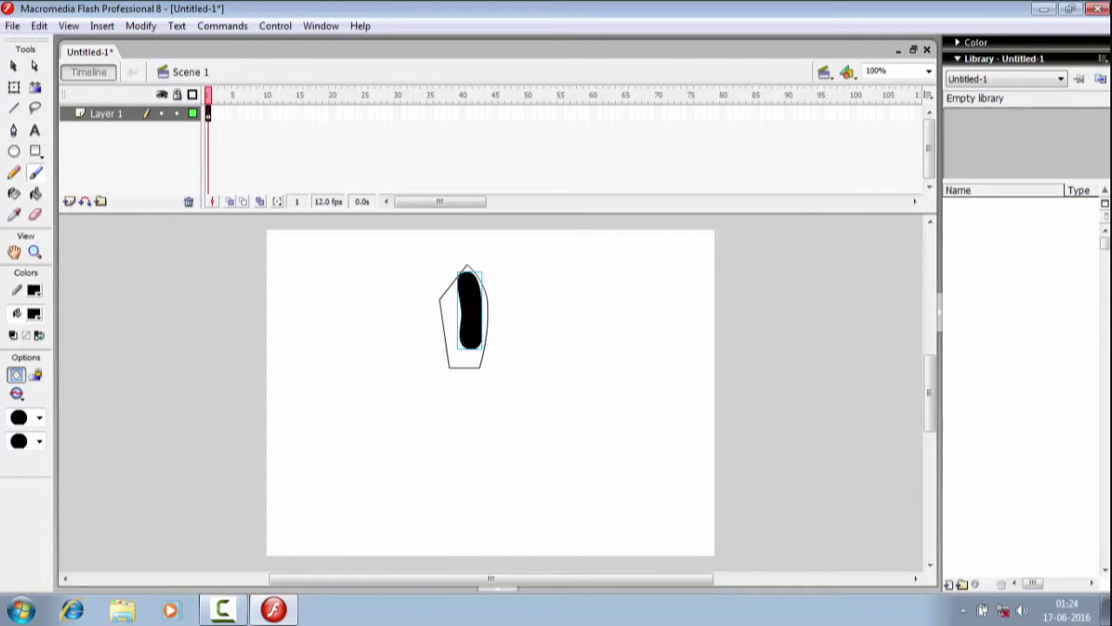
pyautogui.hotkey('ctrl', 'z')
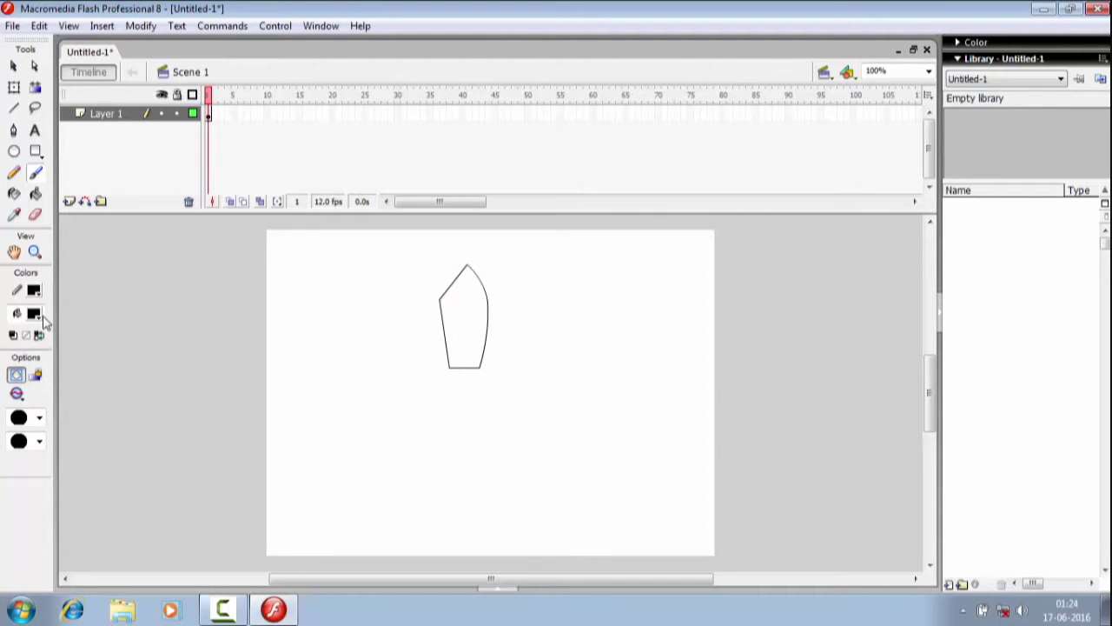
# Try painting the inside of the outline with a bright green fill color using the Brush tool, and undo the strokes
pyautogui.click(36, 314)
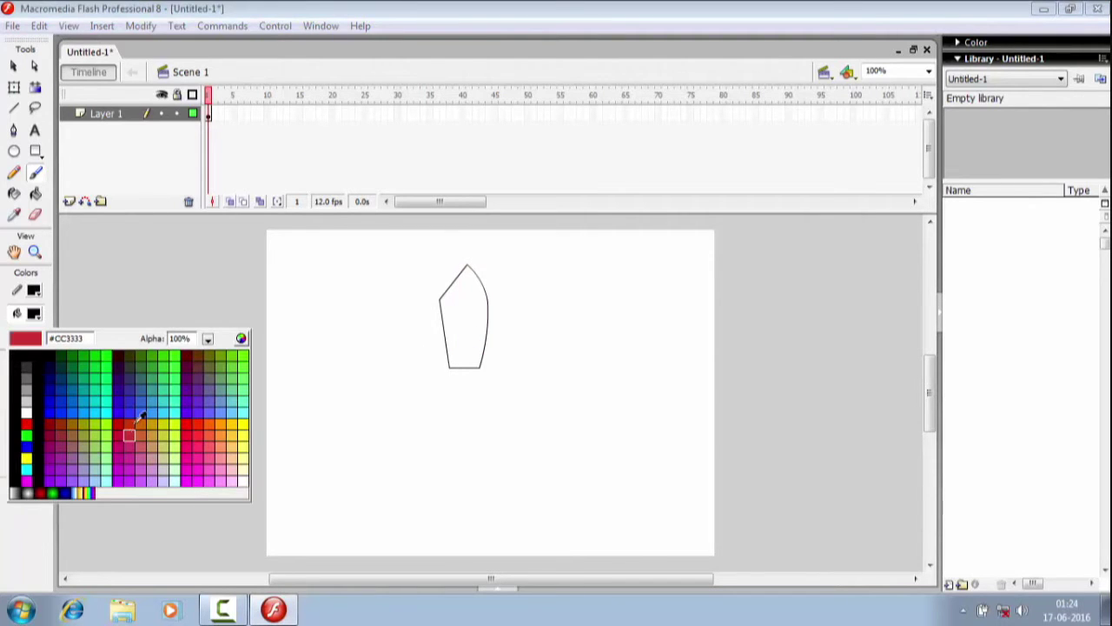
pyautogui.click(176, 361)
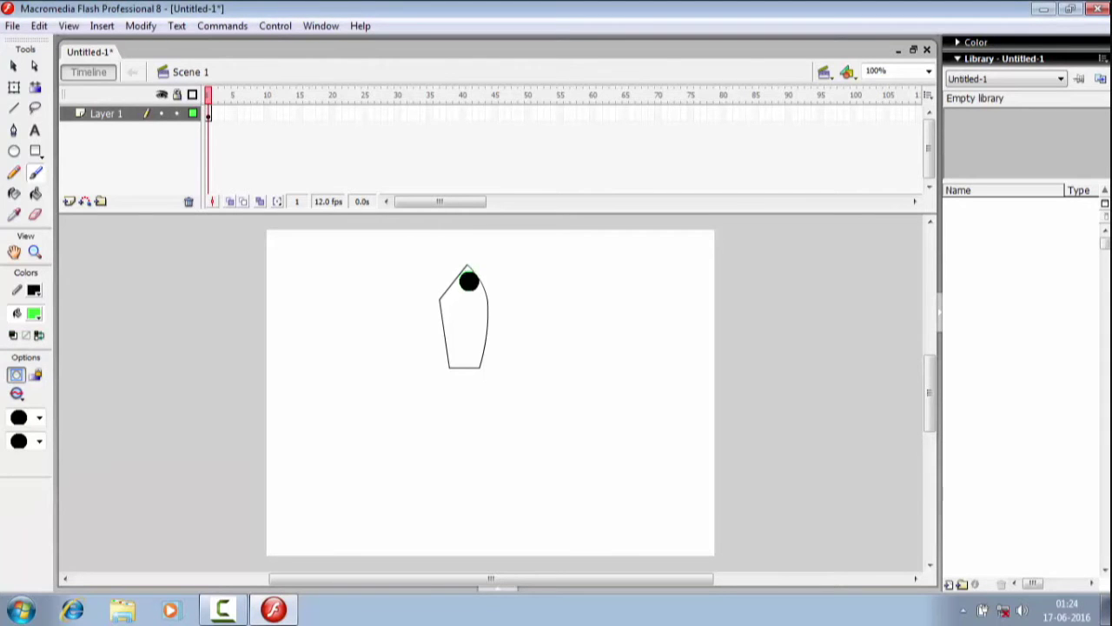
pyautogui.moveTo(469, 281); pyautogui.dragTo(462, 348)
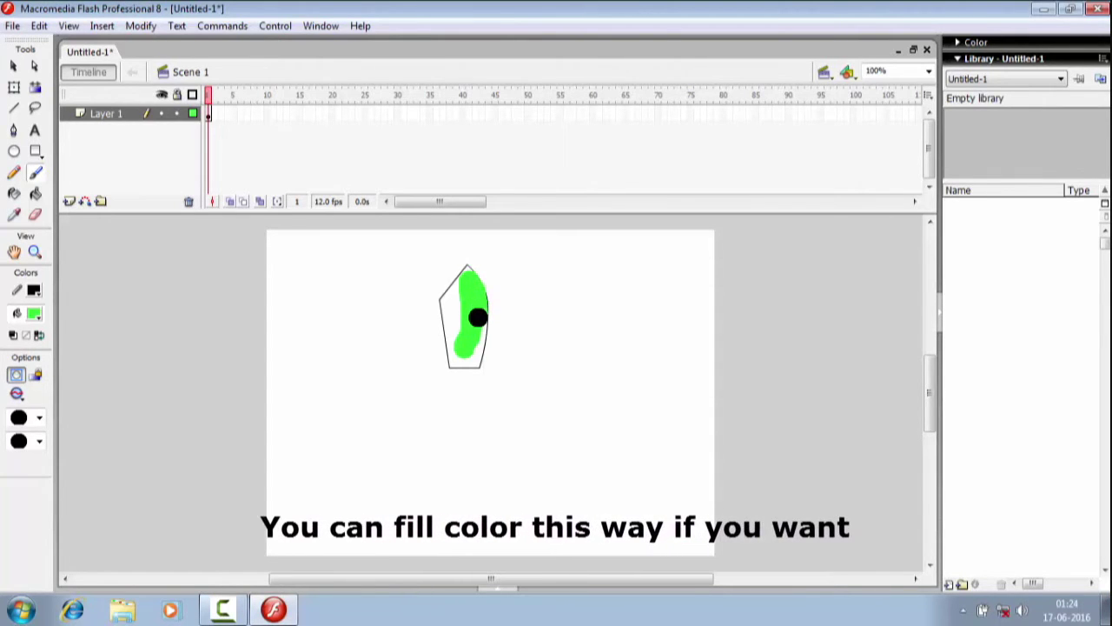
pyautogui.moveTo(478, 317)
pyautogui.mouseDown()
pyautogui.moveTo(472, 353)
pyautogui.moveTo(457, 359)
pyautogui.moveTo(449, 304)
pyautogui.moveTo(465, 278)
pyautogui.mouseUp()
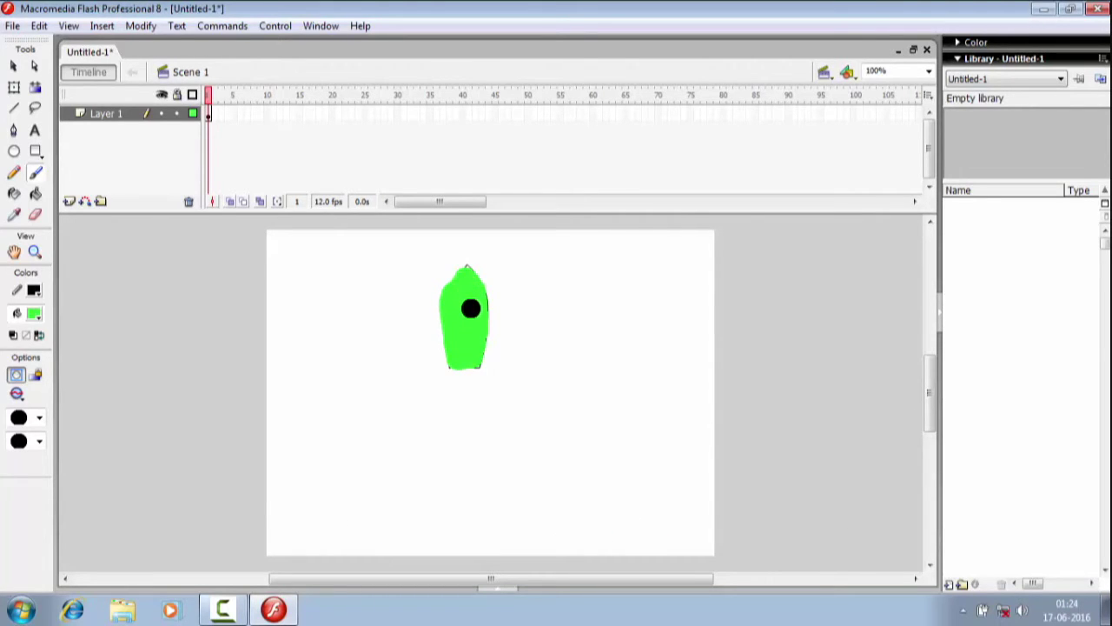
pyautogui.hotkey('ctrl', 'a')
pyautogui.hotkey('ctrl', 'z')
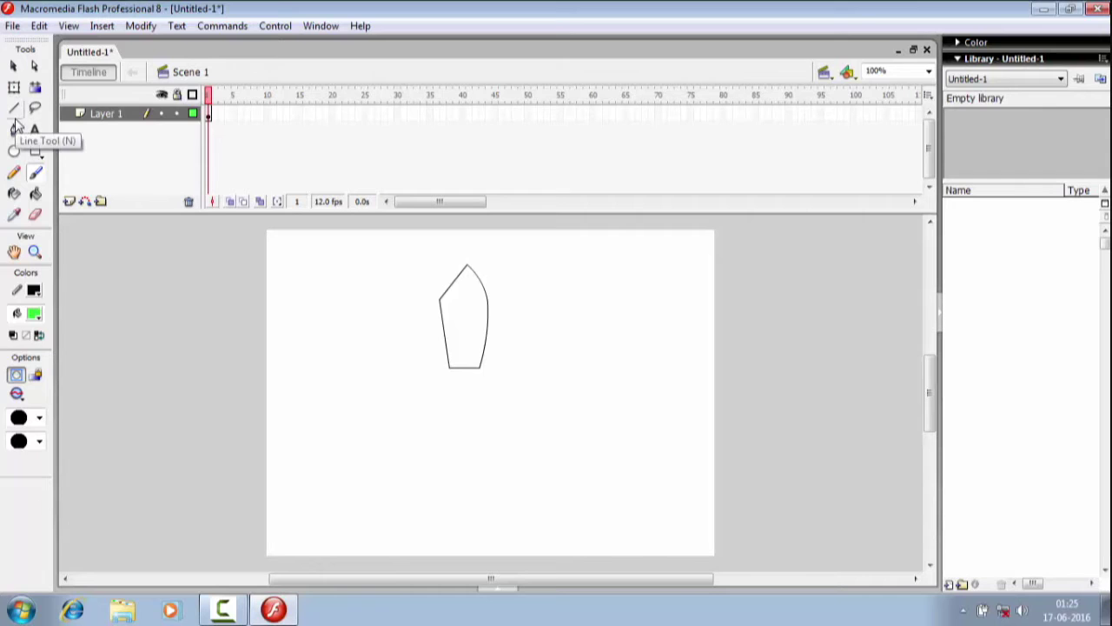
# Bend the outline's bottom edge upward into a curve and move its lower-left corner slightly inward with the Selection tool
pyautogui.click(14, 66)
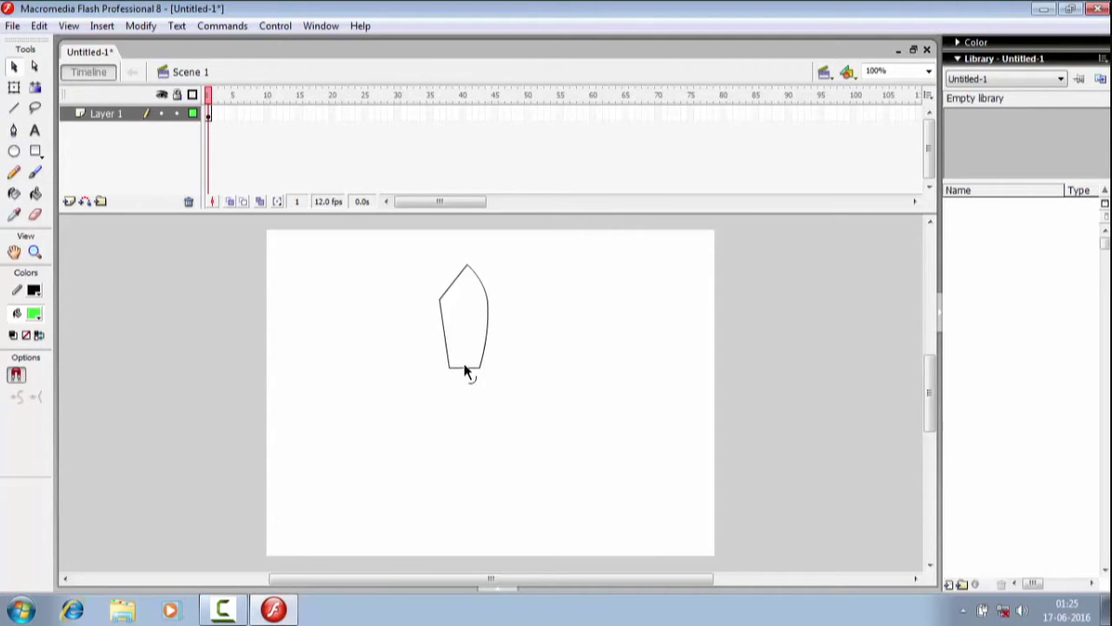
pyautogui.moveTo(465, 370); pyautogui.dragTo(463, 368)
pyautogui.moveTo(449, 372); pyautogui.dragTo(454, 366)
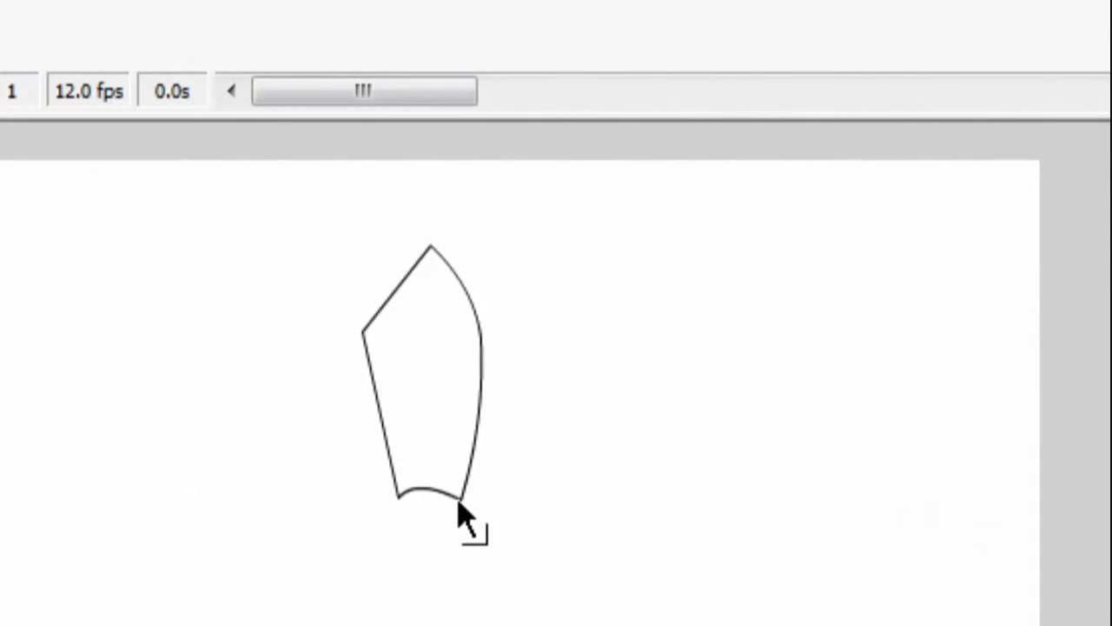
# Raise the outline's two lower corners slightly and bend its bottom edge a little further upward
pyautogui.moveTo(458, 503); pyautogui.dragTo(460, 497)
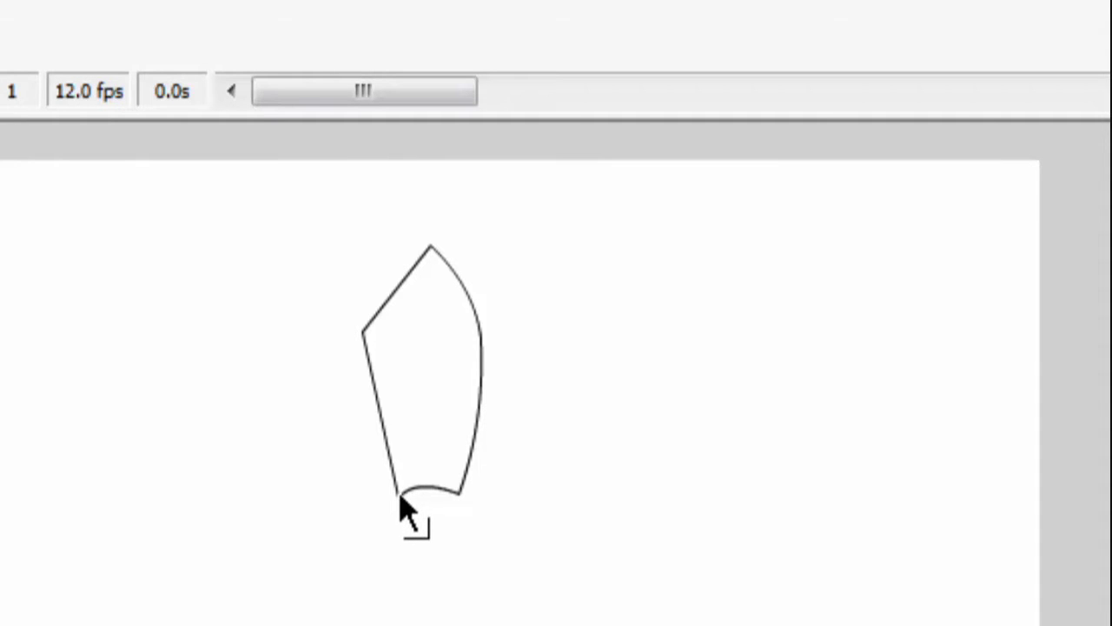
pyautogui.moveTo(399, 502); pyautogui.dragTo(399, 495)
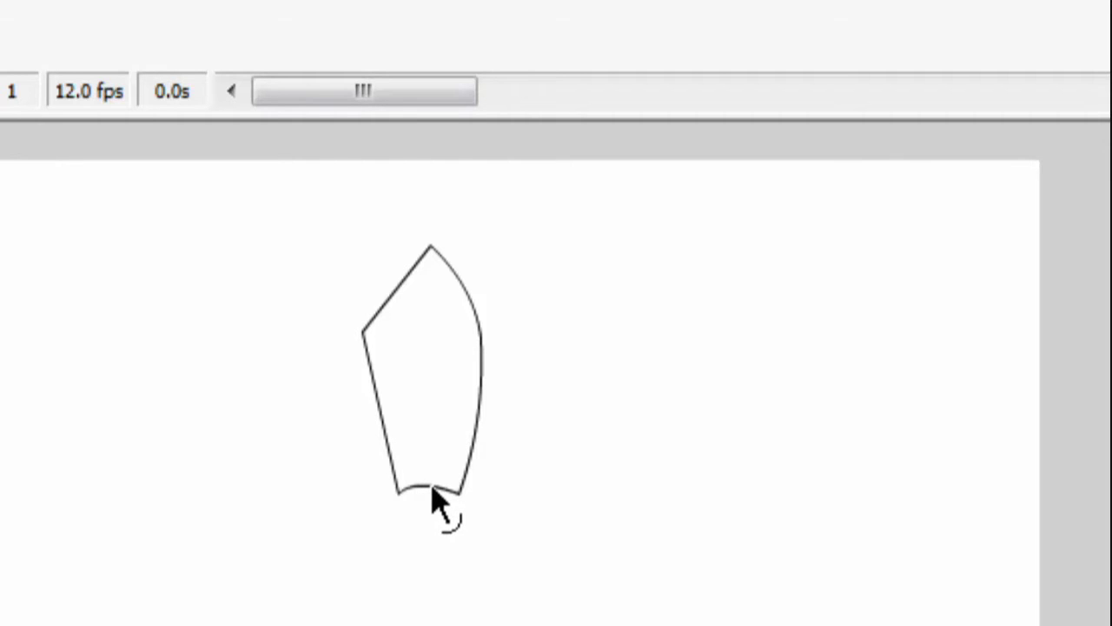
pyautogui.moveTo(432, 489); pyautogui.dragTo(432, 485)
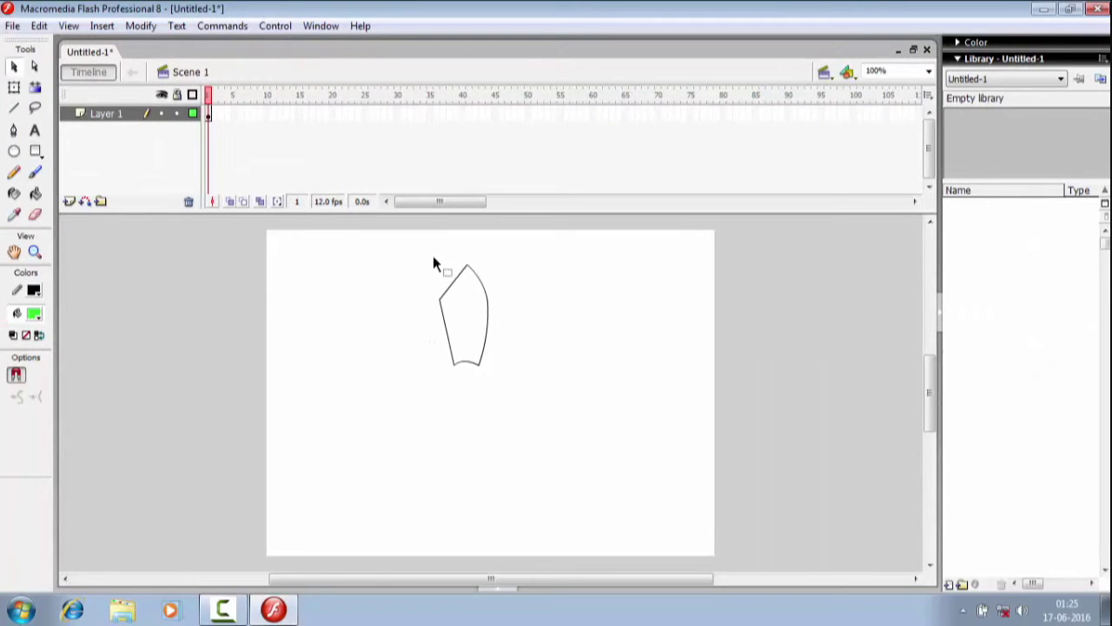
# Convert the whole outline to a movie clip symbol named f1 and cut its instance from the stage
pyautogui.moveTo(416, 254); pyautogui.dragTo(513, 383)
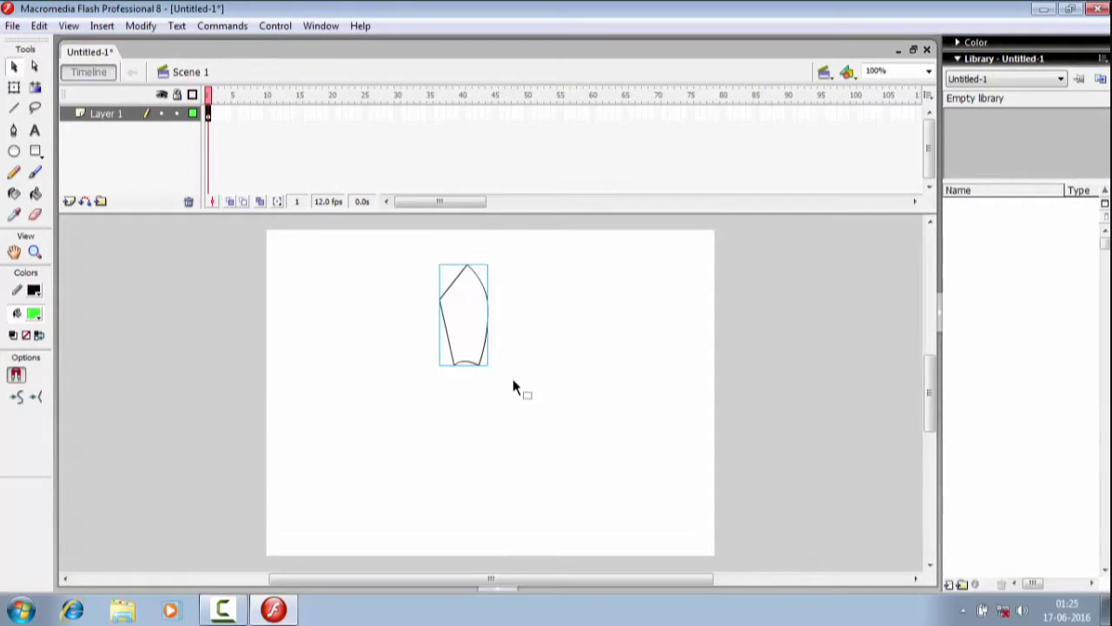
pyautogui.rightClick(478, 276)
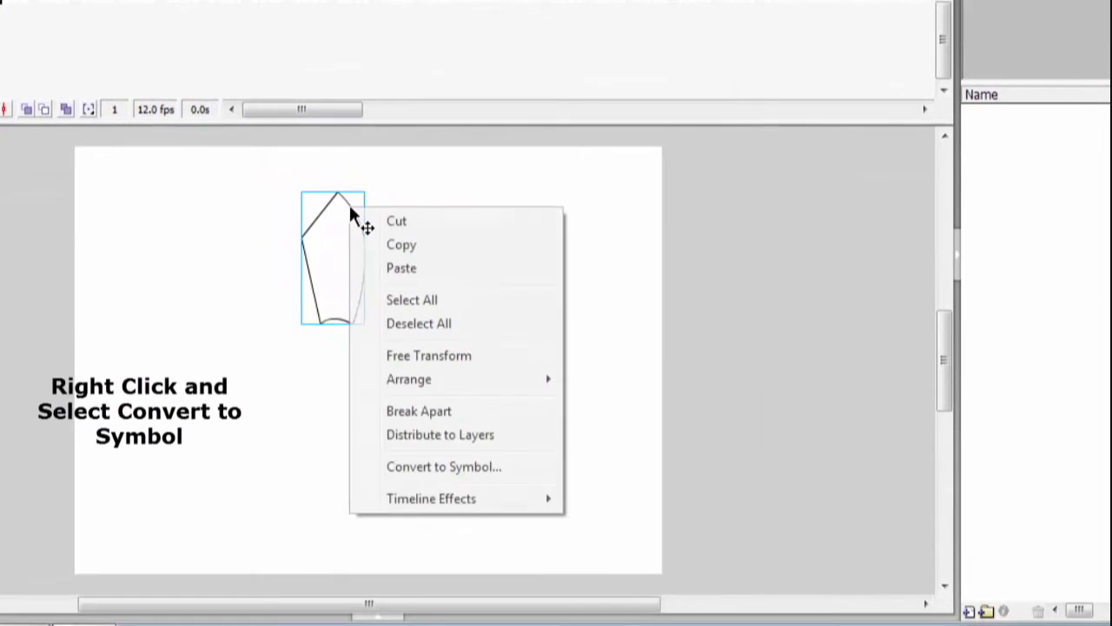
pyautogui.click(403, 470)
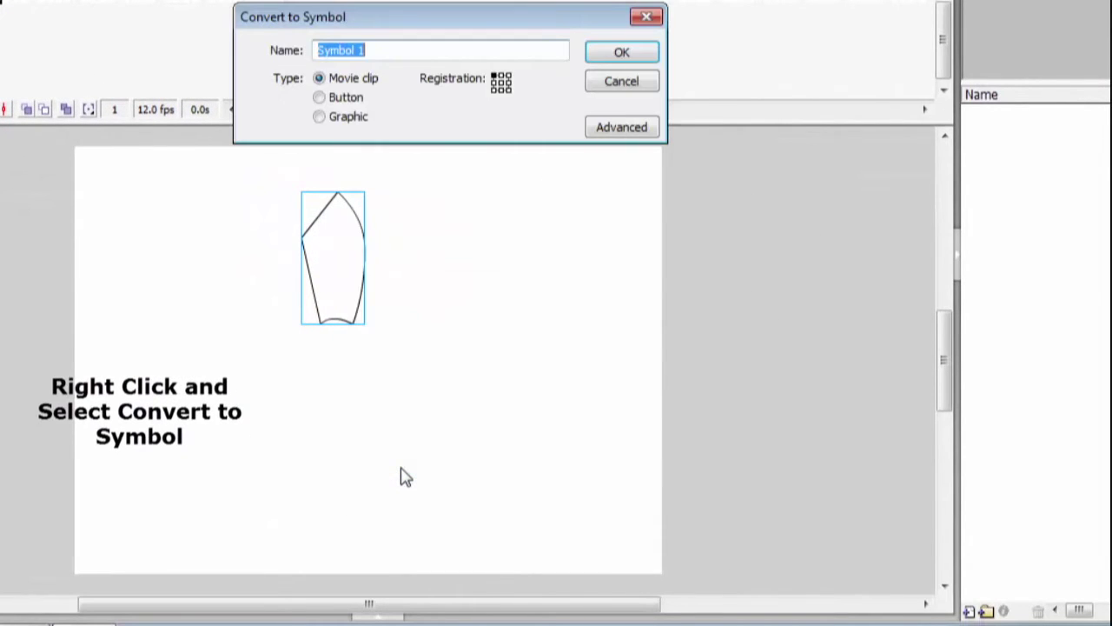
pyautogui.write('f1')
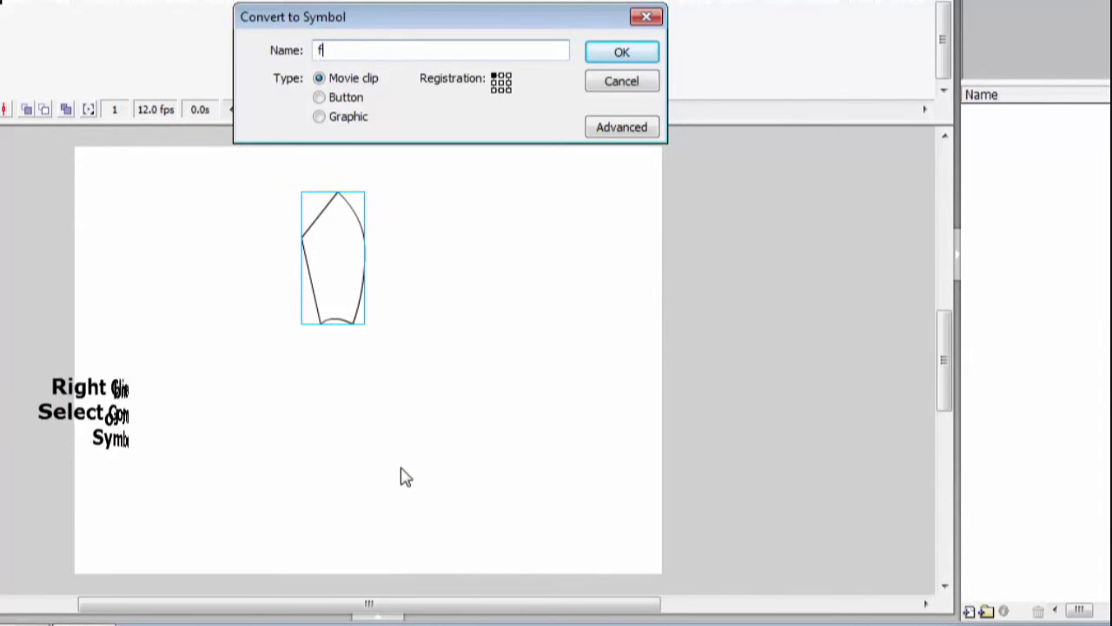
pyautogui.click(613, 50)
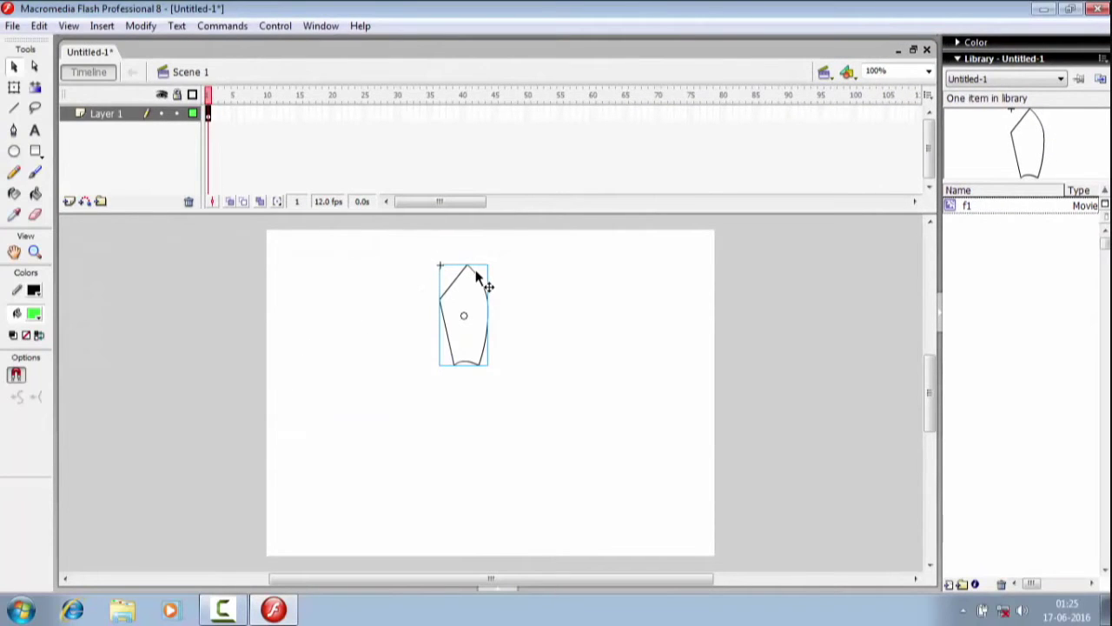
pyautogui.rightClick(476, 277)
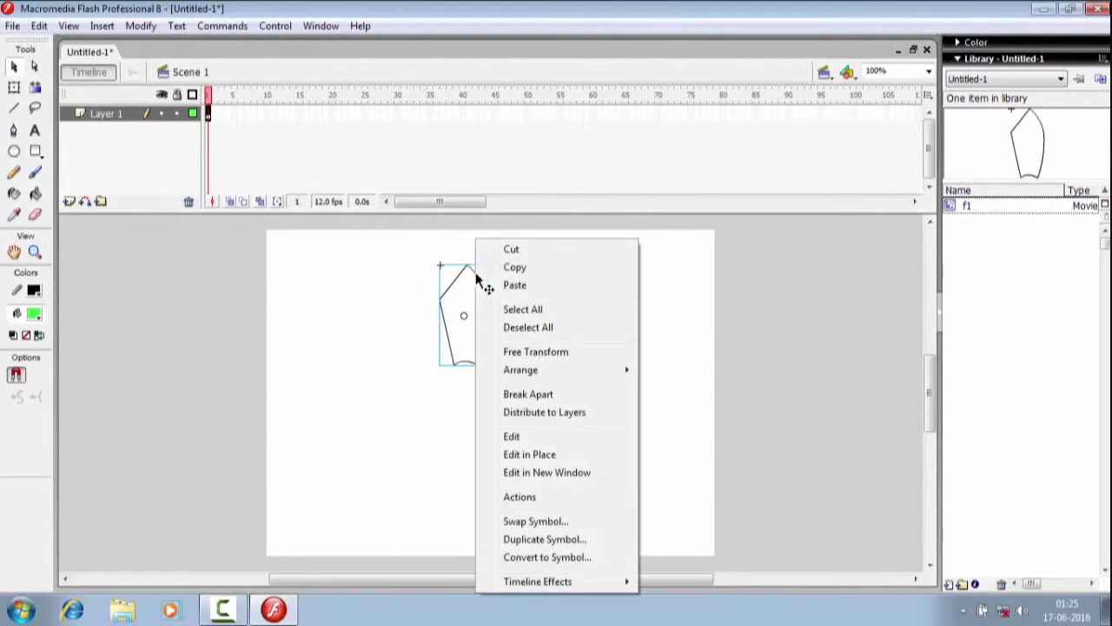
pyautogui.click(511, 251)
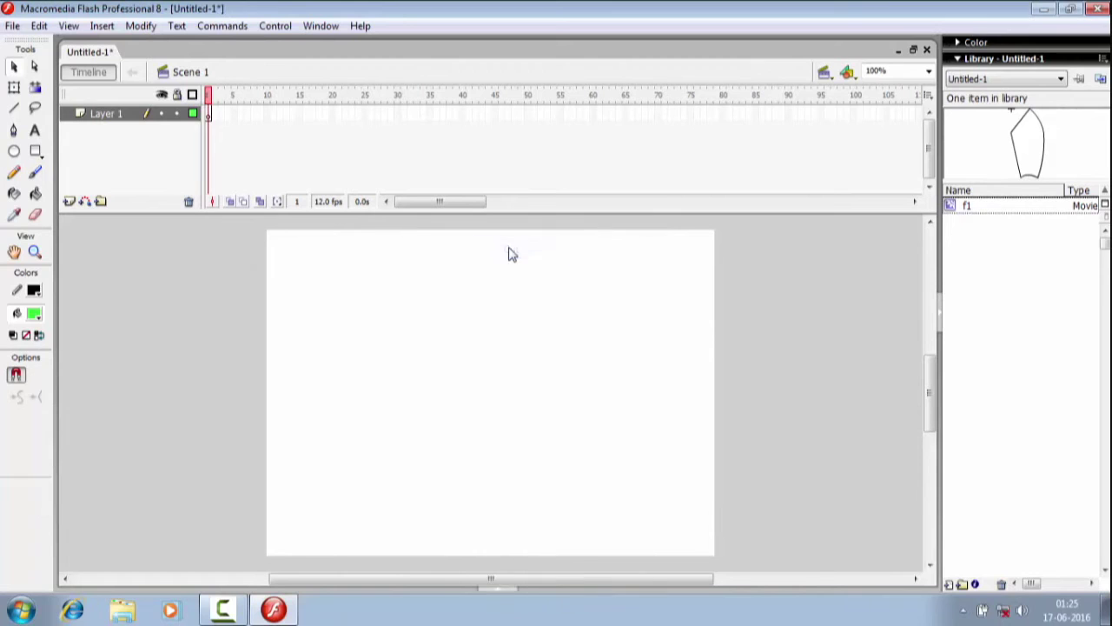
# Draw a small circle near the middle of the stage with the Oval tool and the red radial gradient fill
pyautogui.click(15, 152)
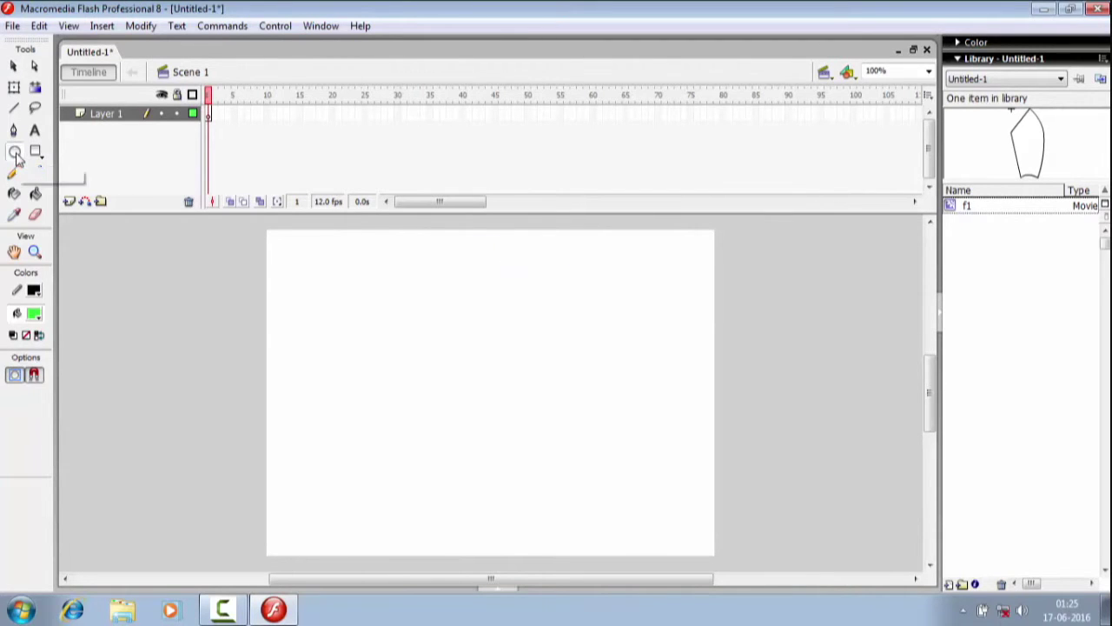
pyautogui.click(35, 314)
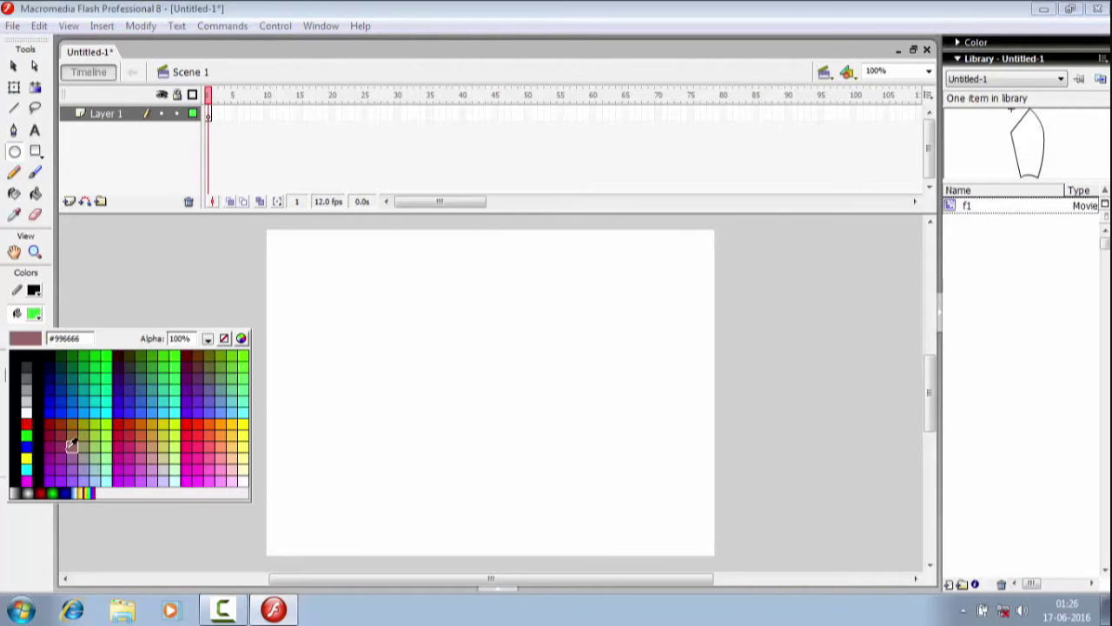
pyautogui.click(41, 492)
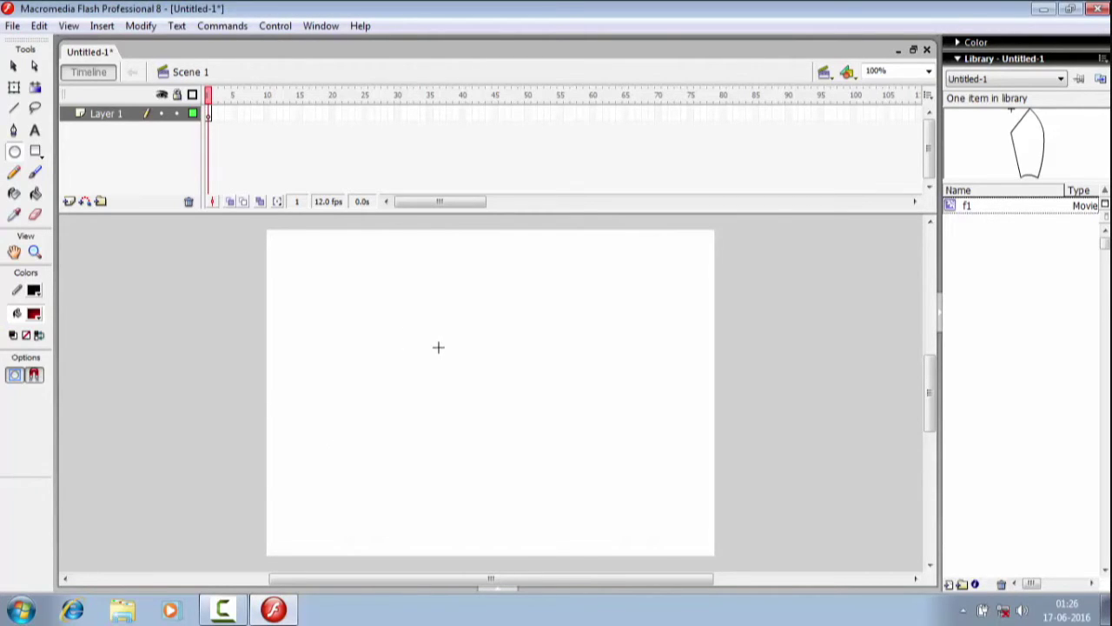
pyautogui.moveTo(438, 348); pyautogui.dragTo(476, 375)
# Convert the red gradient circle to a movie clip symbol named c1 and cut its instance from the stage
pyautogui.click(13, 66)
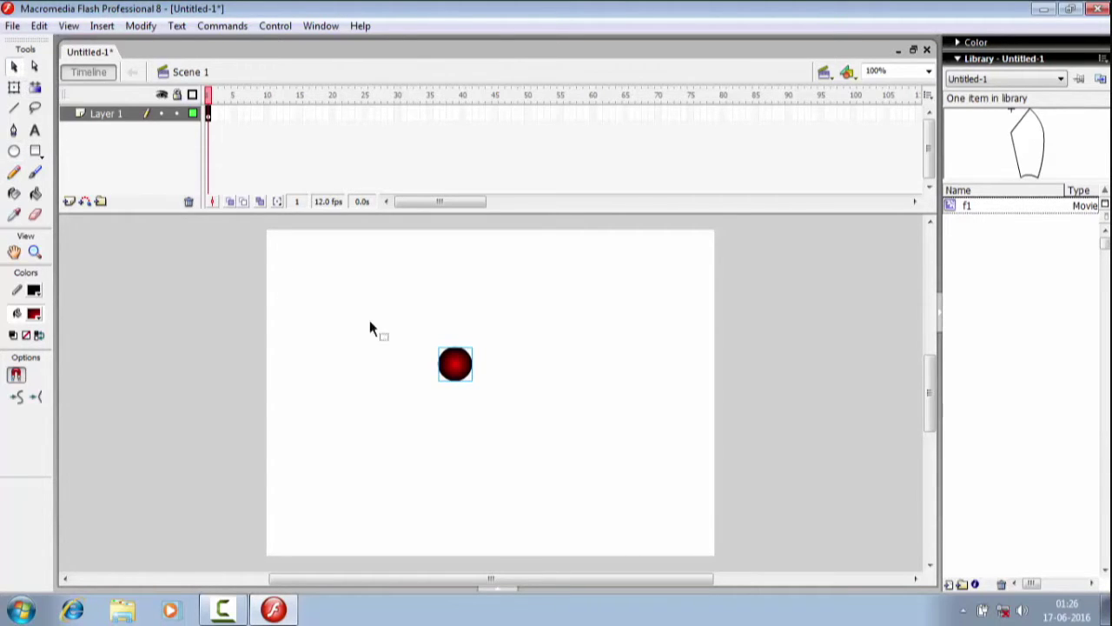
pyautogui.rightClick(455, 360)
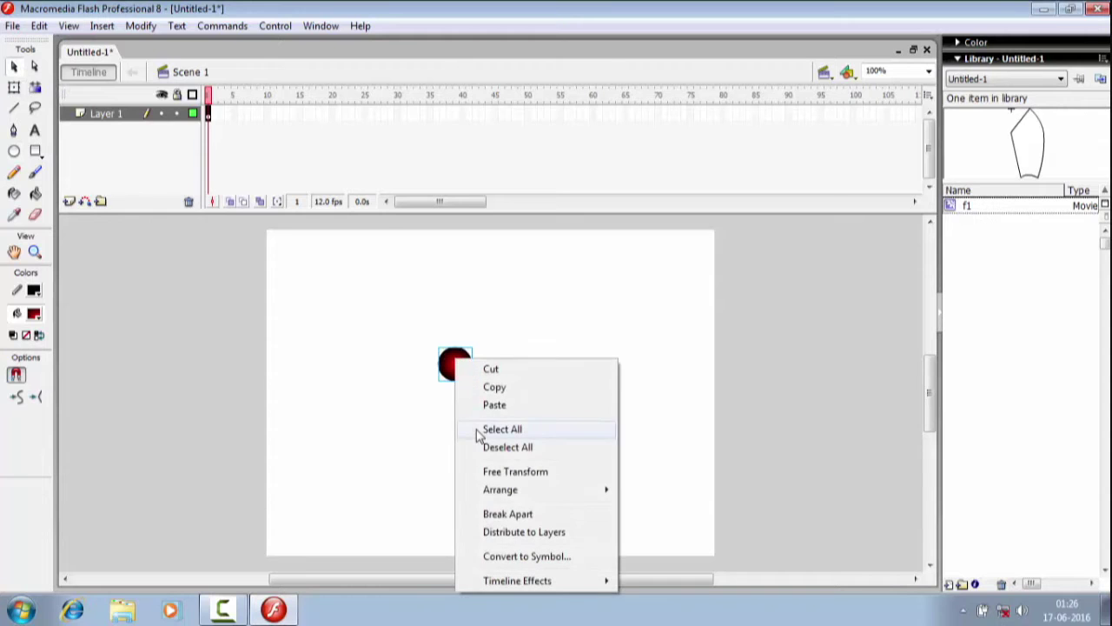
pyautogui.moveTo(491, 498)
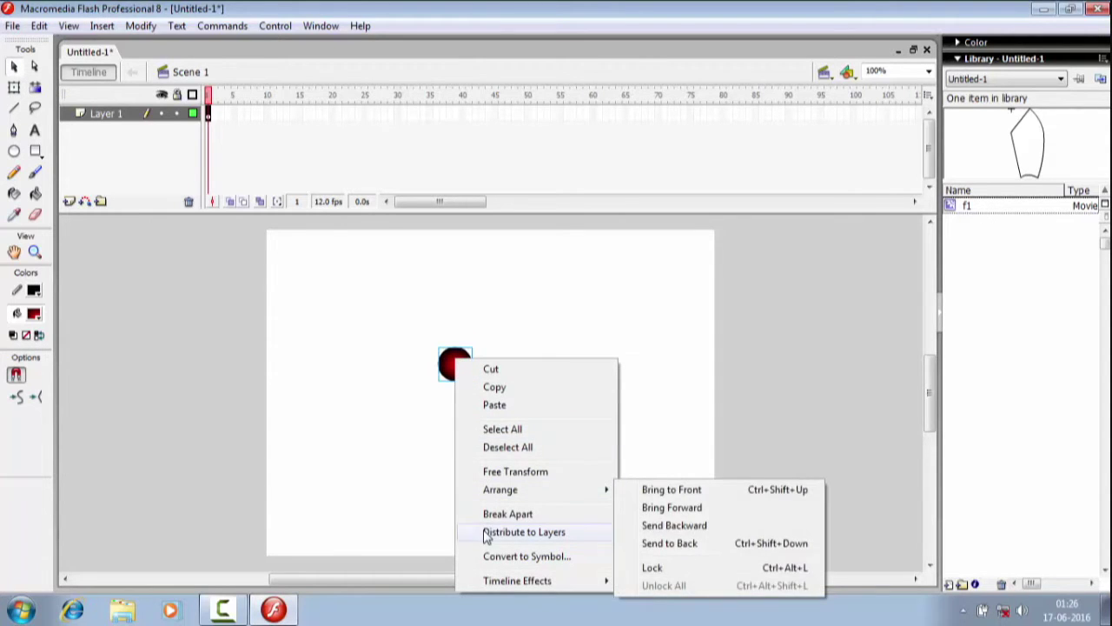
pyautogui.click(491, 557)
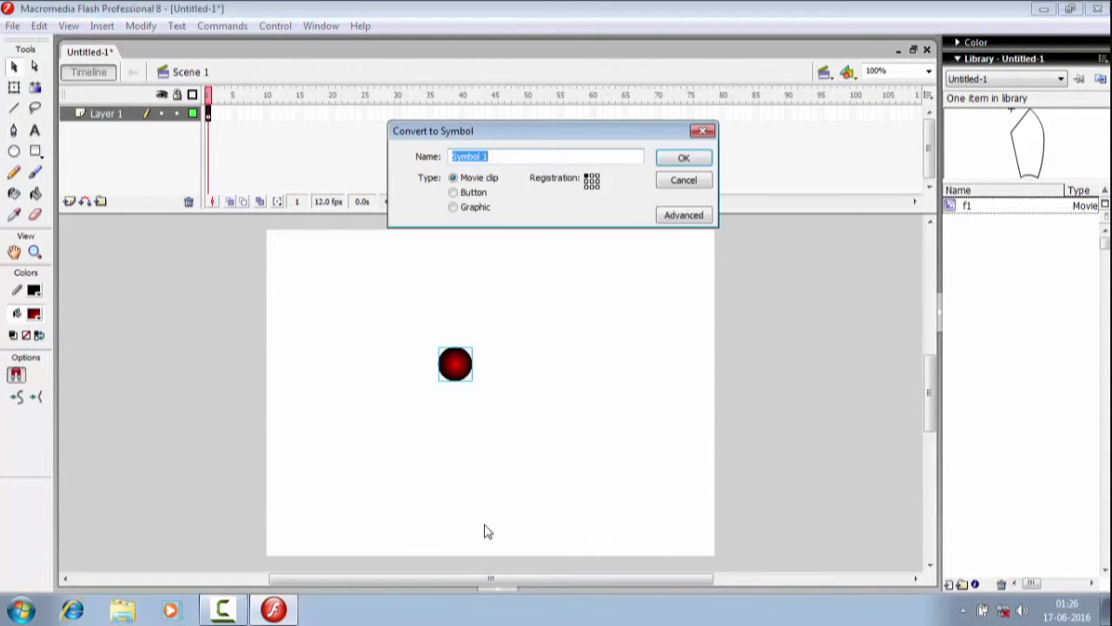
pyautogui.write('c1')
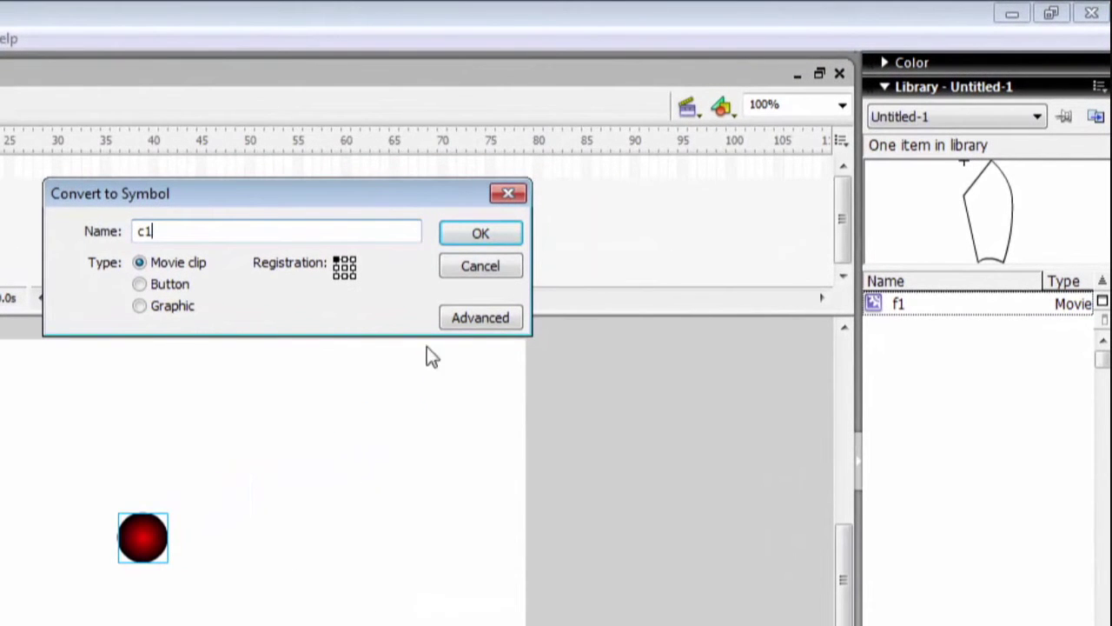
pyautogui.click(478, 233)
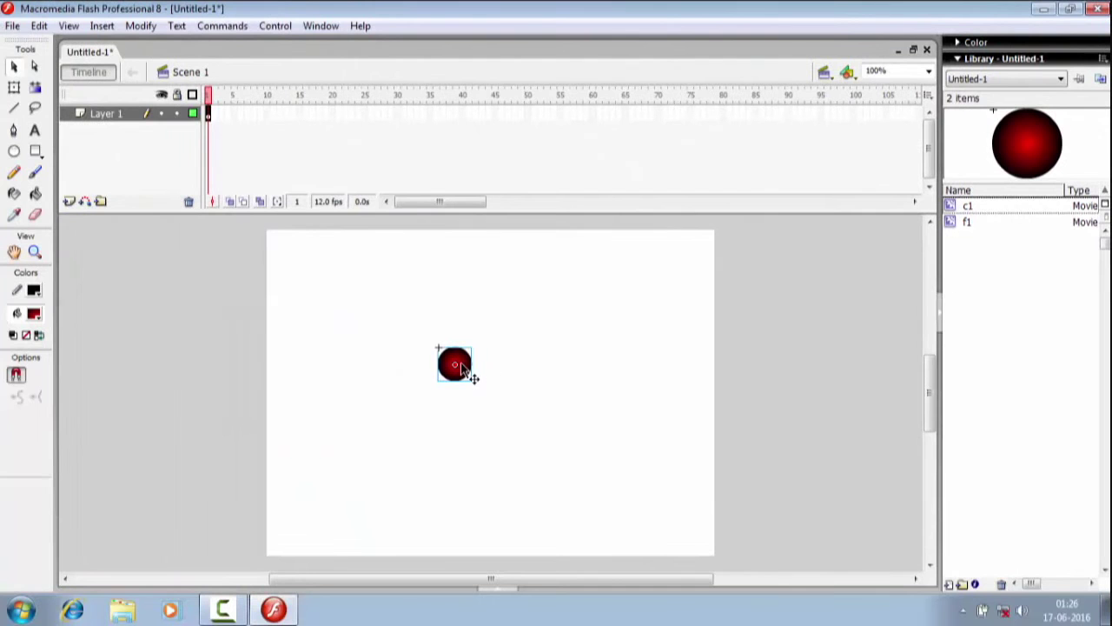
pyautogui.rightClick(463, 370)
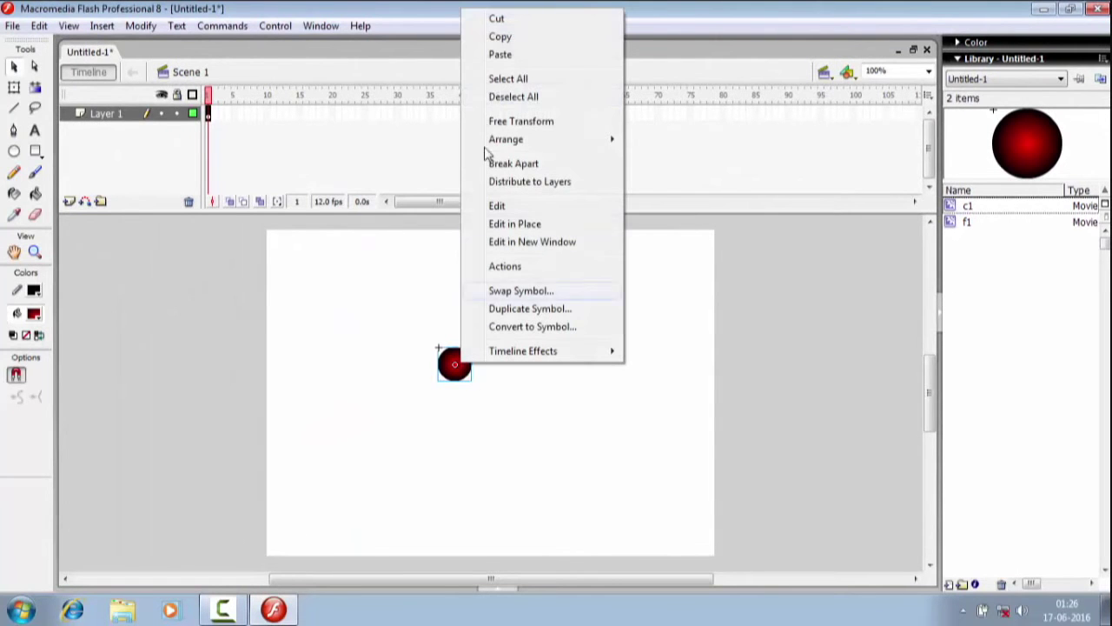
pyautogui.click(497, 19)
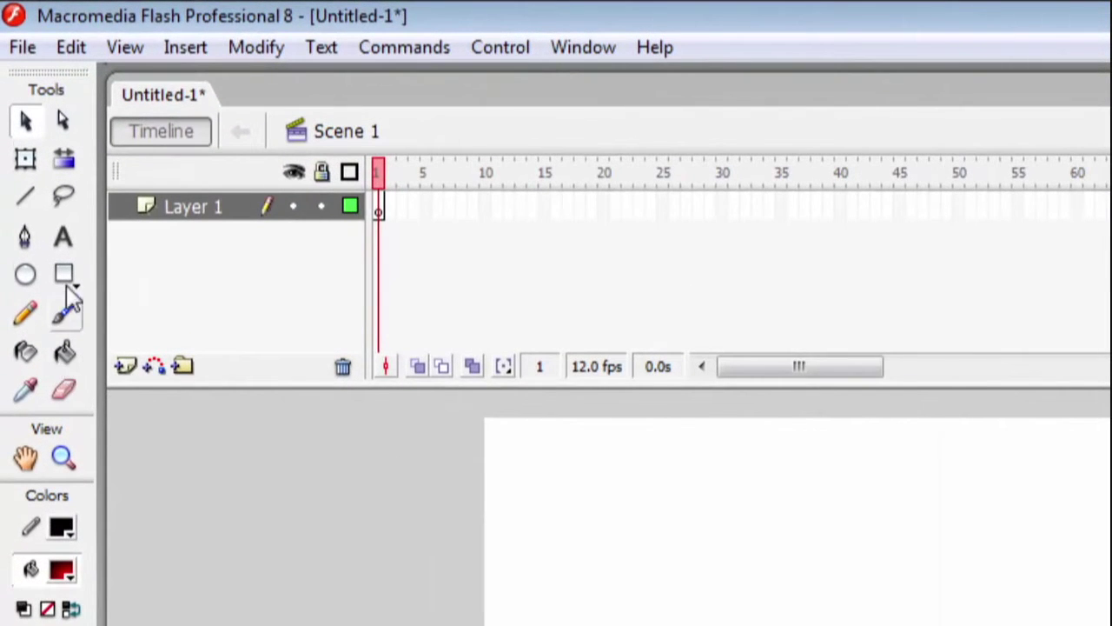
# Try drawing a wide rectangle with the Rectangle tool and the red gradient fill, and undo it
pyautogui.click(69, 265)
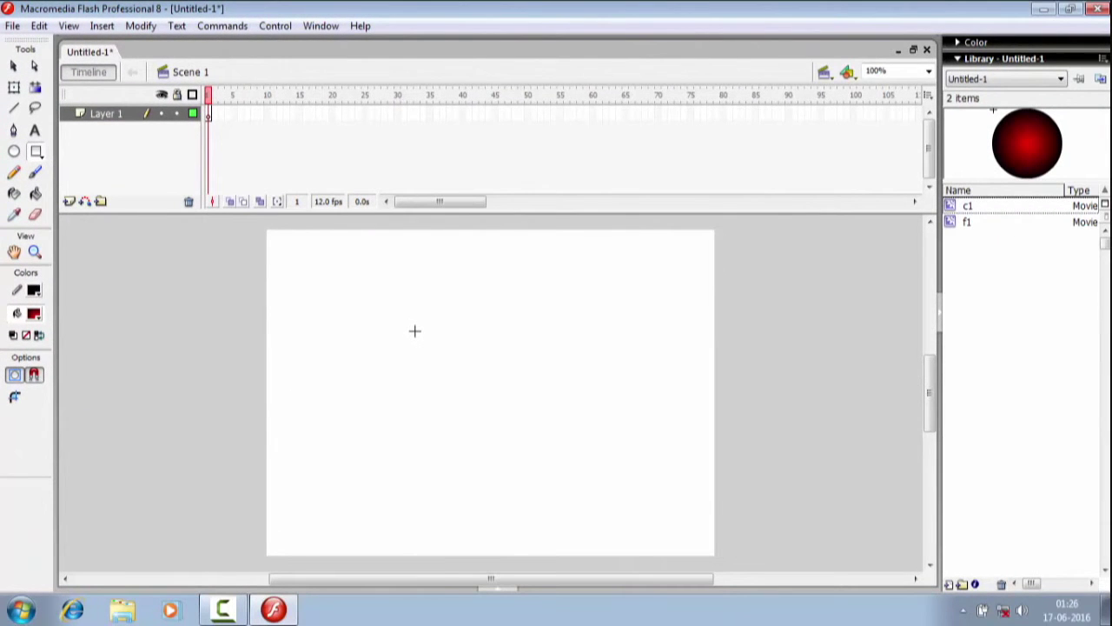
pyautogui.moveTo(415, 330); pyautogui.dragTo(608, 381)
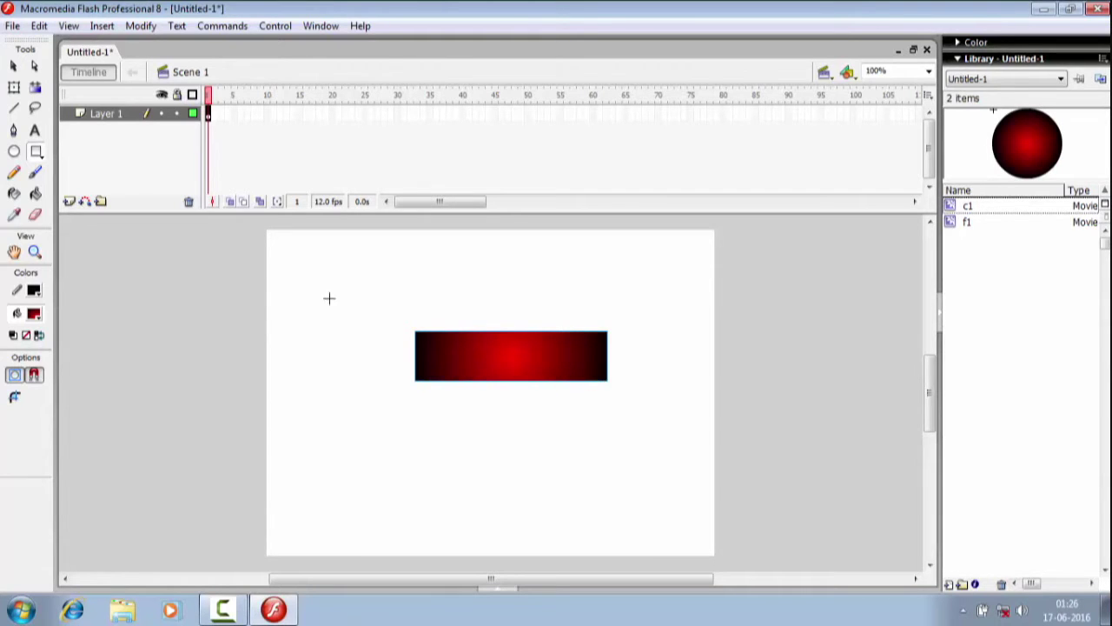
pyautogui.click(40, 26)
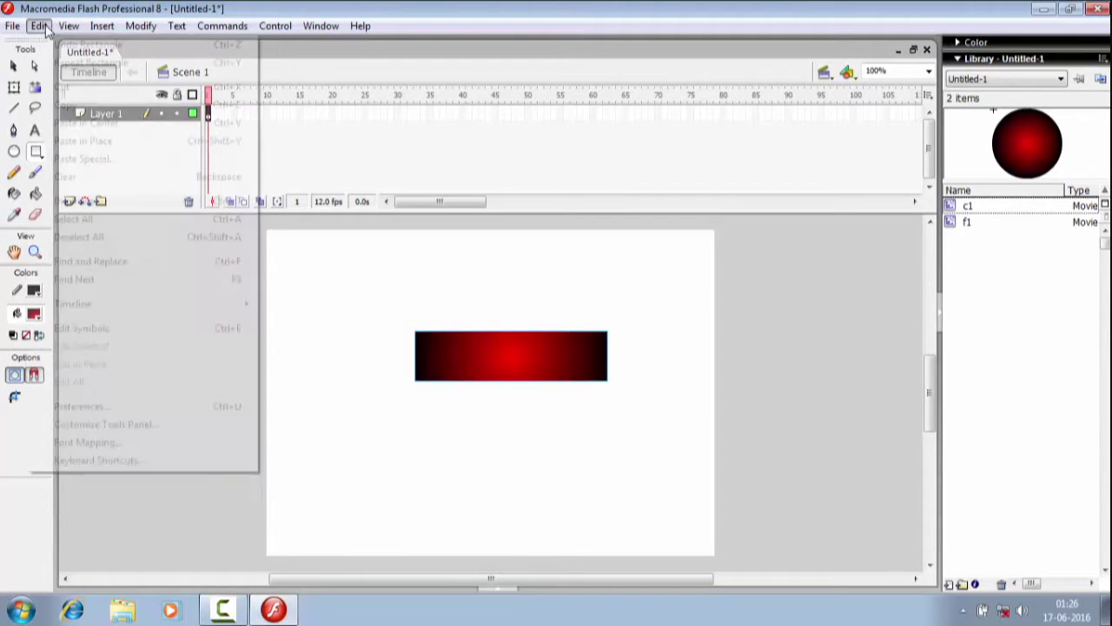
pyautogui.click(52, 45)
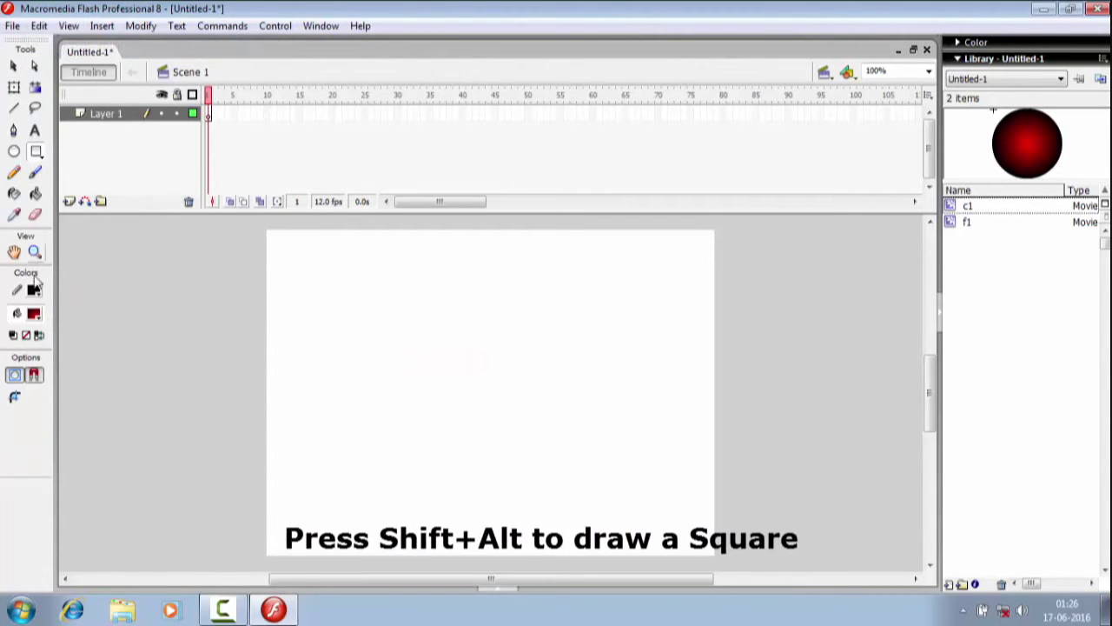
# Set the fill to no color and draw a large unfilled square outward from its center with the Rectangle tool
pyautogui.click(34, 313)
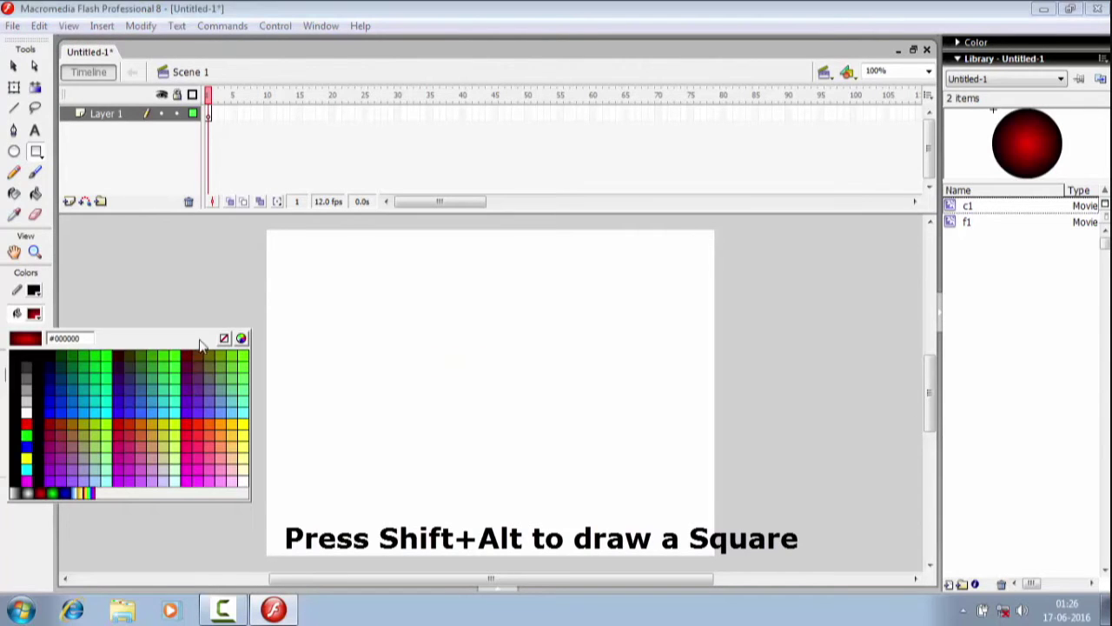
pyautogui.click(224, 338)
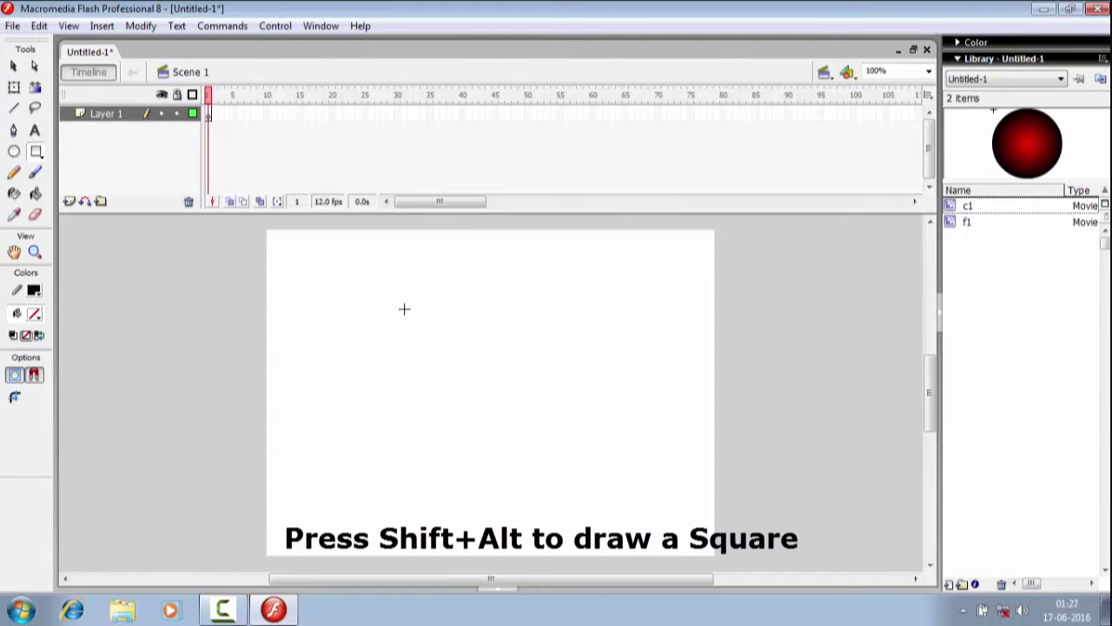
pyautogui.moveTo(404, 308); pyautogui.dragTo(474, 400)
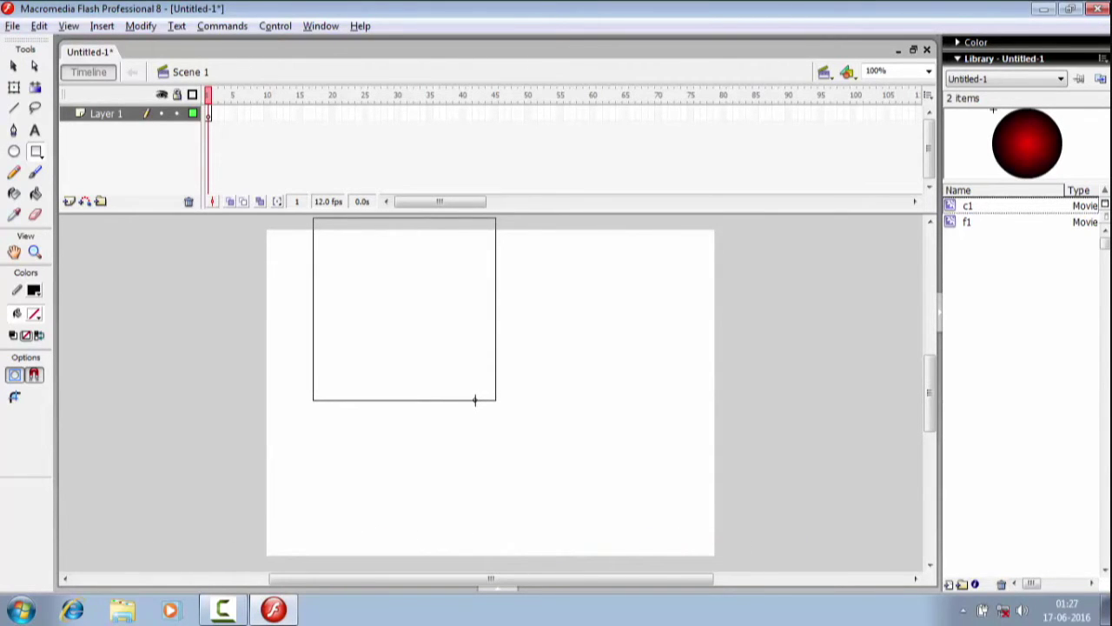
pyautogui.moveTo(474, 400); pyautogui.dragTo(475, 399)
pyautogui.press('shift')
pyautogui.press('alt')
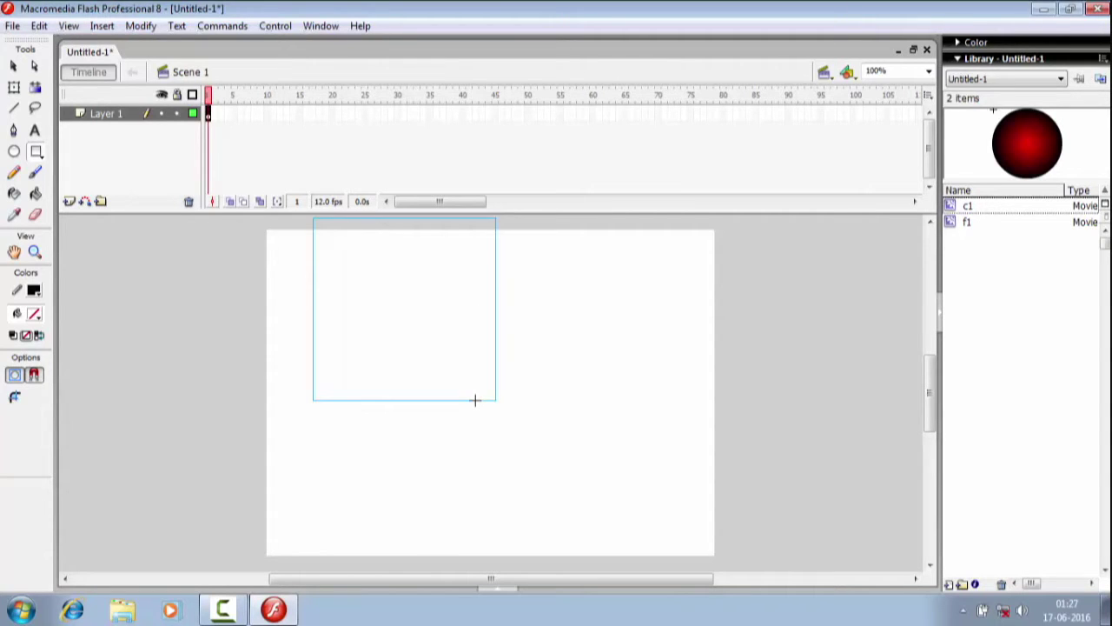
# Move the unfilled square down and to the right so it sits fully inside the stage near its center
pyautogui.click(14, 66)
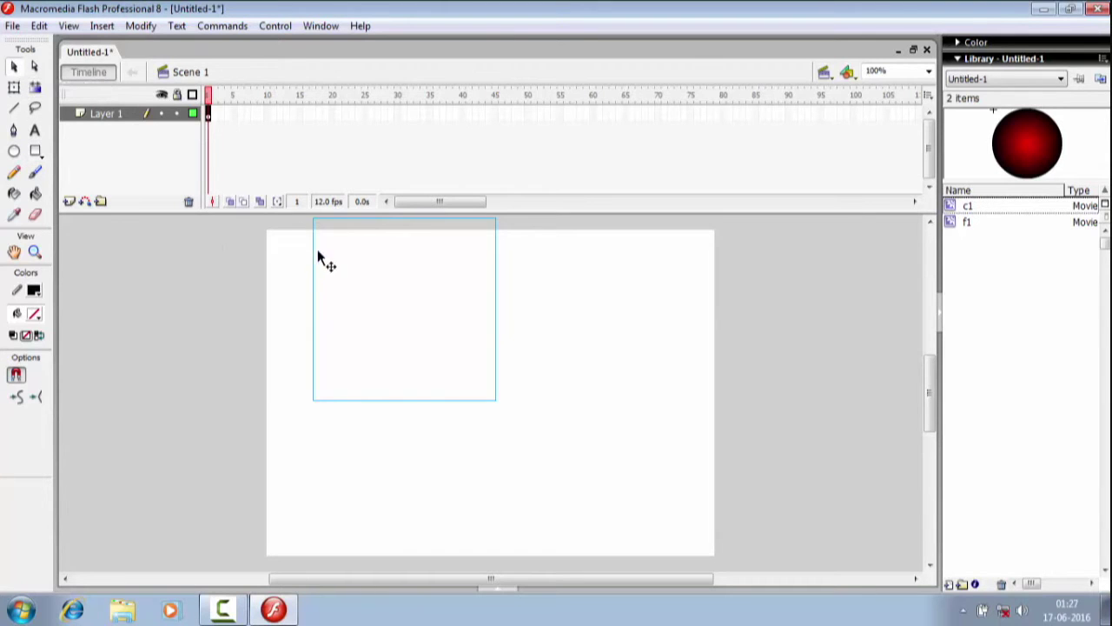
pyautogui.moveTo(318, 252); pyautogui.dragTo(391, 311)
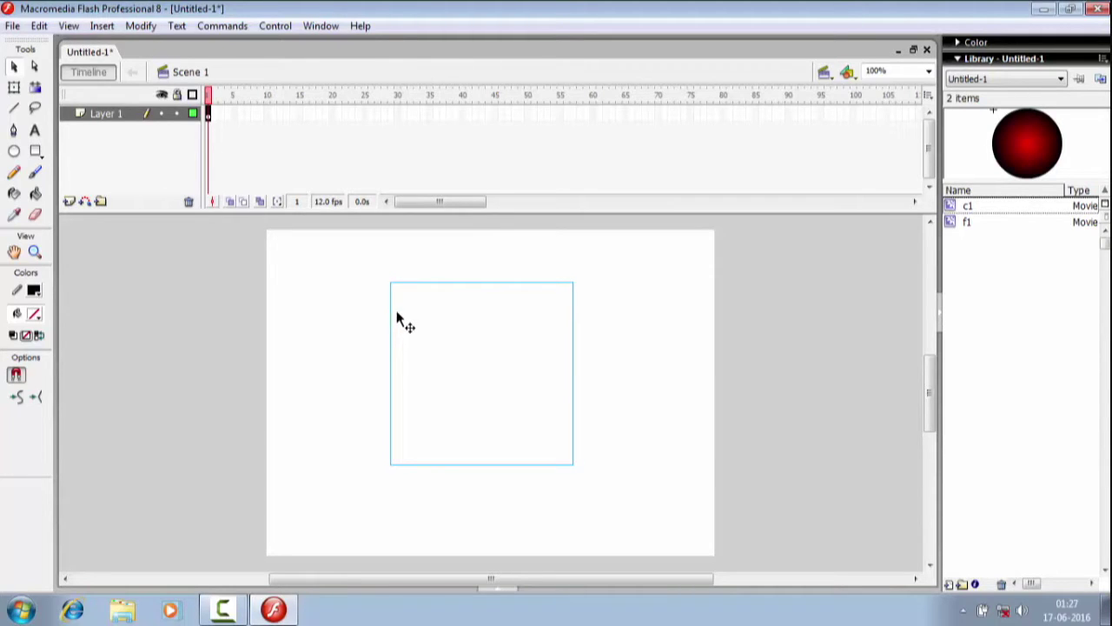
pyautogui.moveTo(396, 313); pyautogui.dragTo(400, 336)
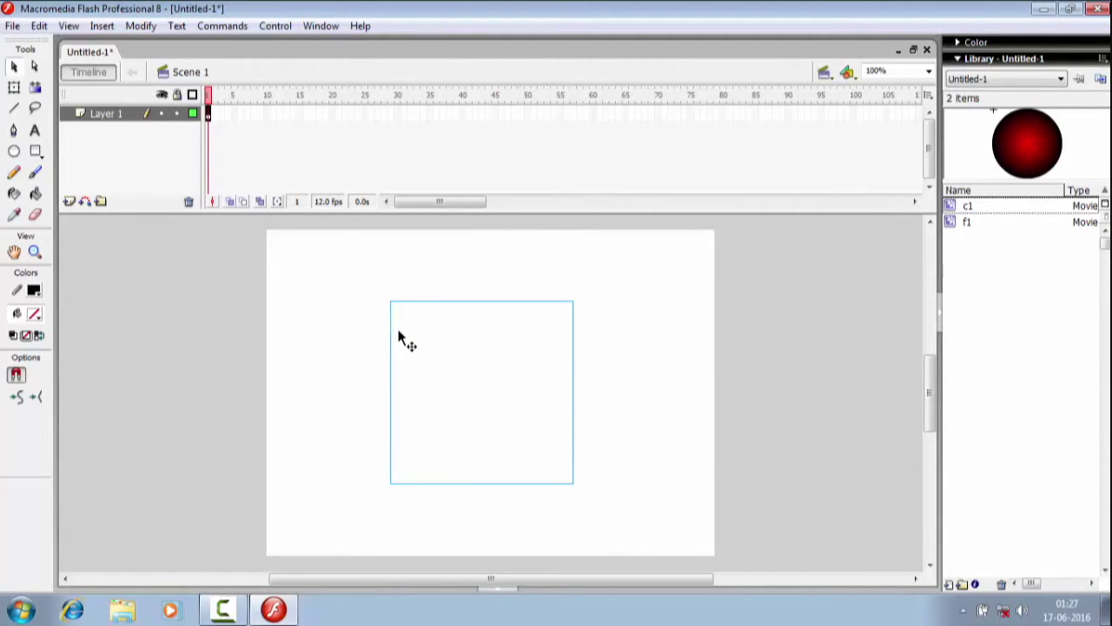
# Draw both diagonals of the square from corner to corner with the Line tool
pyautogui.click(13, 108)
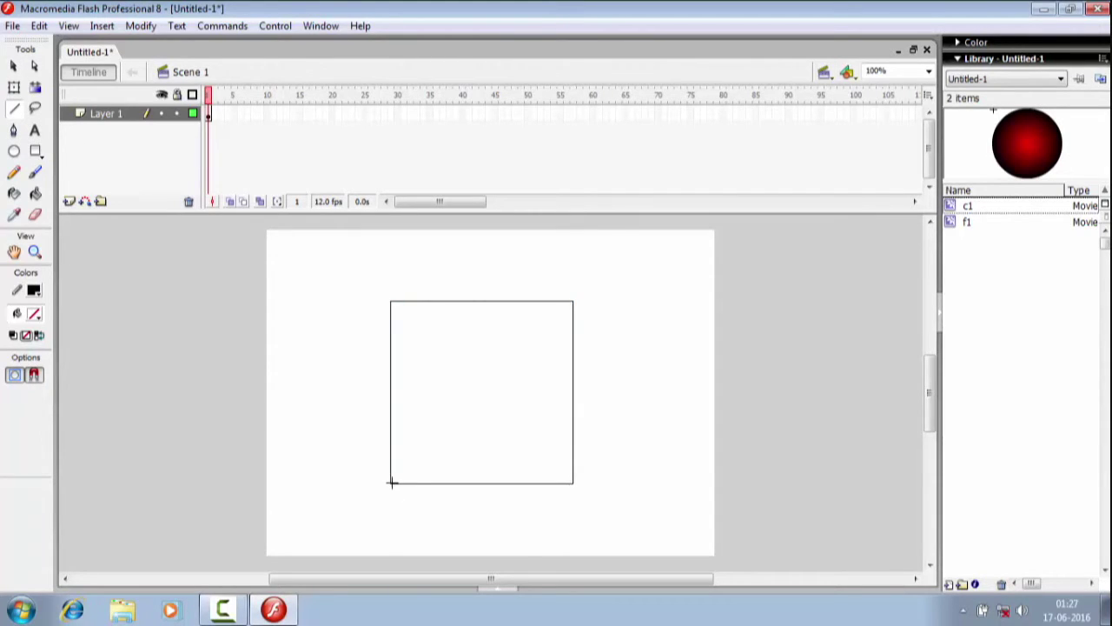
pyautogui.moveTo(392, 482)
pyautogui.mouseDown()
pyautogui.moveTo(548, 293)
pyautogui.moveTo(572, 302)
pyautogui.mouseUp()
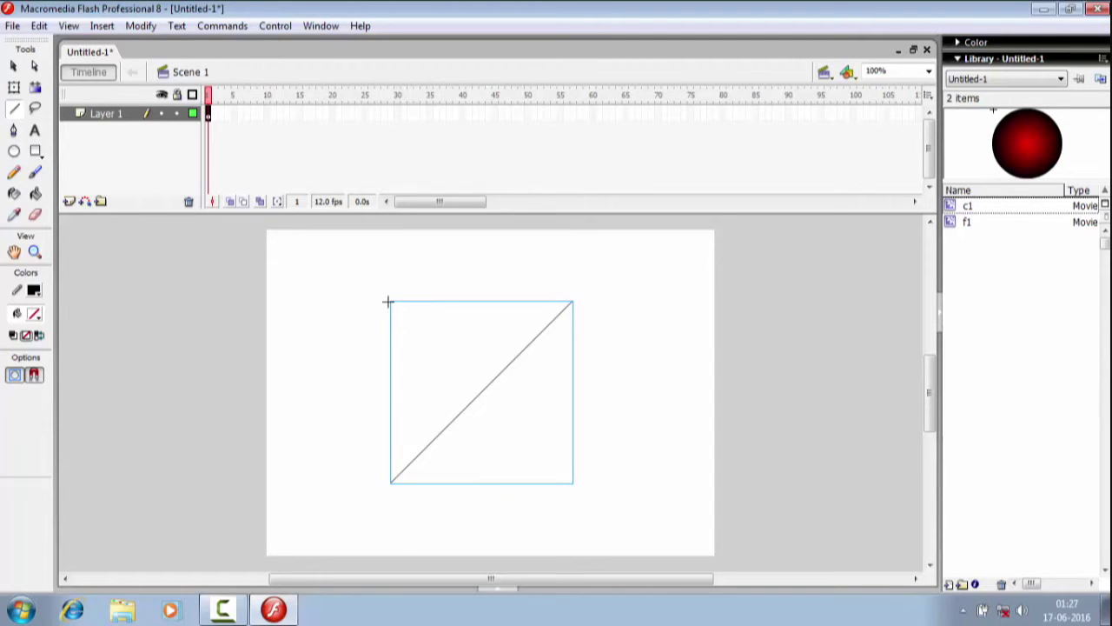
pyautogui.moveTo(391, 303)
pyautogui.mouseDown()
pyautogui.moveTo(472, 412)
pyautogui.moveTo(573, 482)
pyautogui.mouseUp()
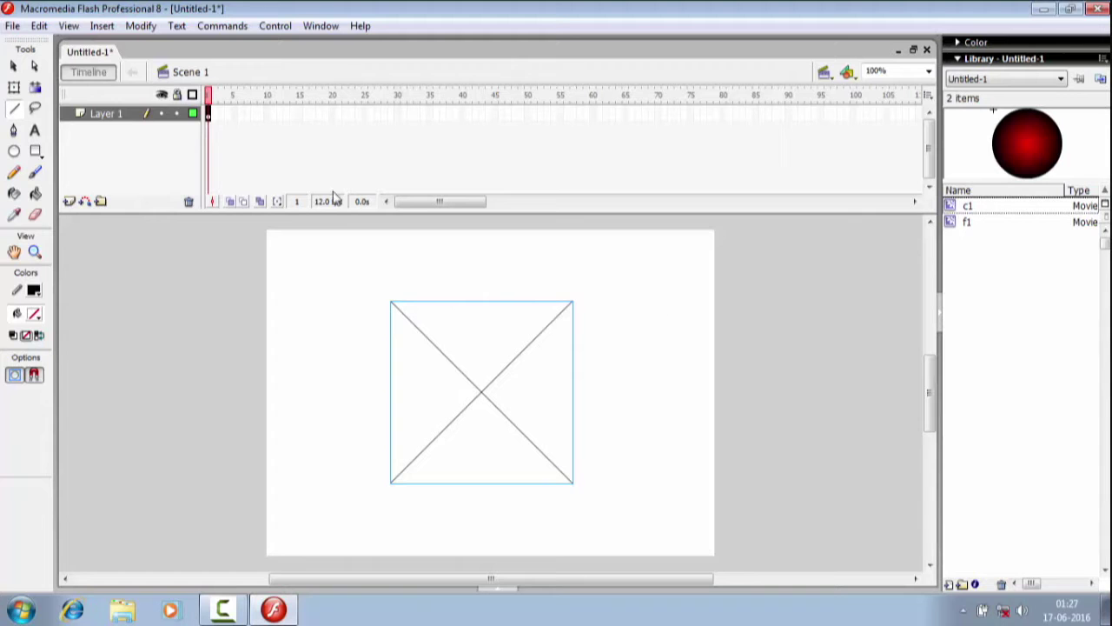
# Place an instance of the c1 circle symbol on the intersection of the square's diagonals and nudge it slightly up and left
pyautogui.click(15, 68)
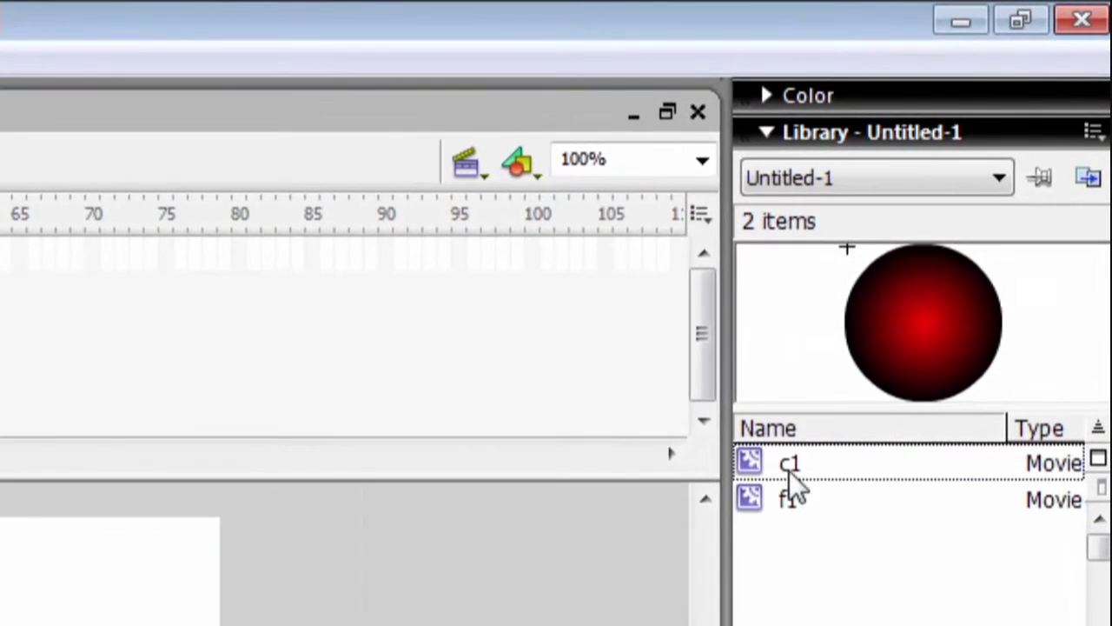
pyautogui.moveTo(826, 415); pyautogui.dragTo(482, 393)
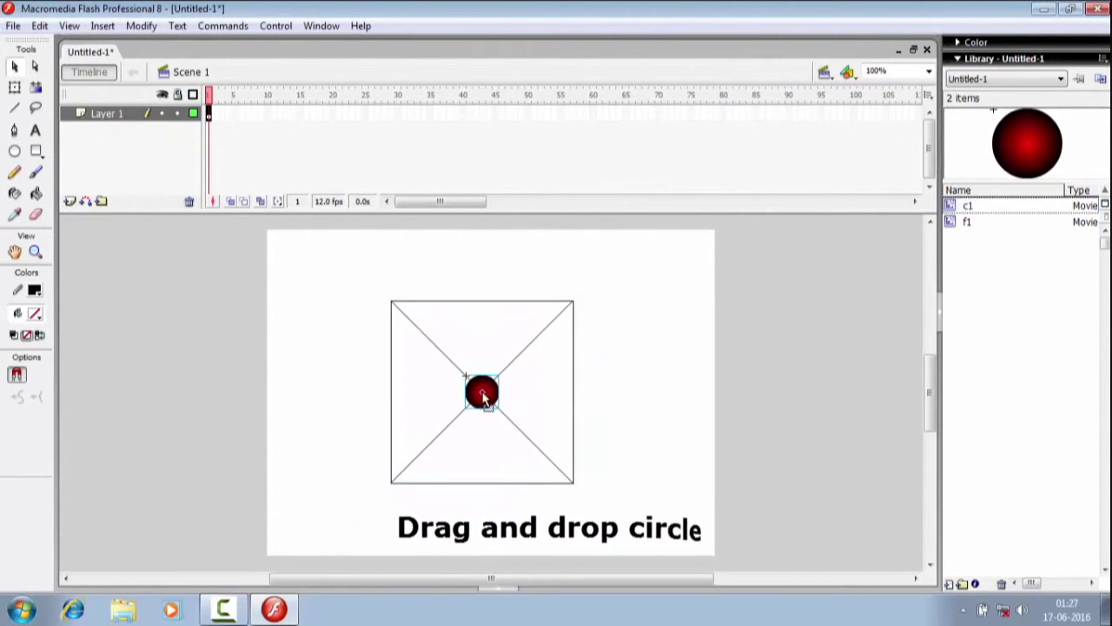
pyautogui.press('Up')
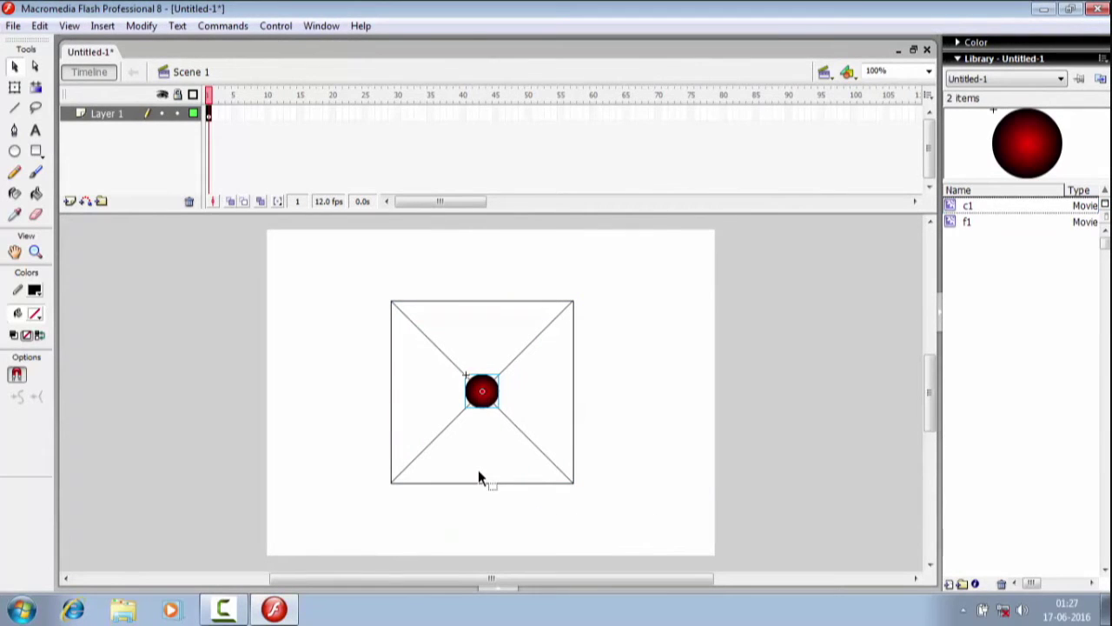
pyautogui.press('Left')
# Add a new layer and place the f1 petal symbol on it, pointing up with its base touching the top of the circle
pyautogui.click(70, 201)
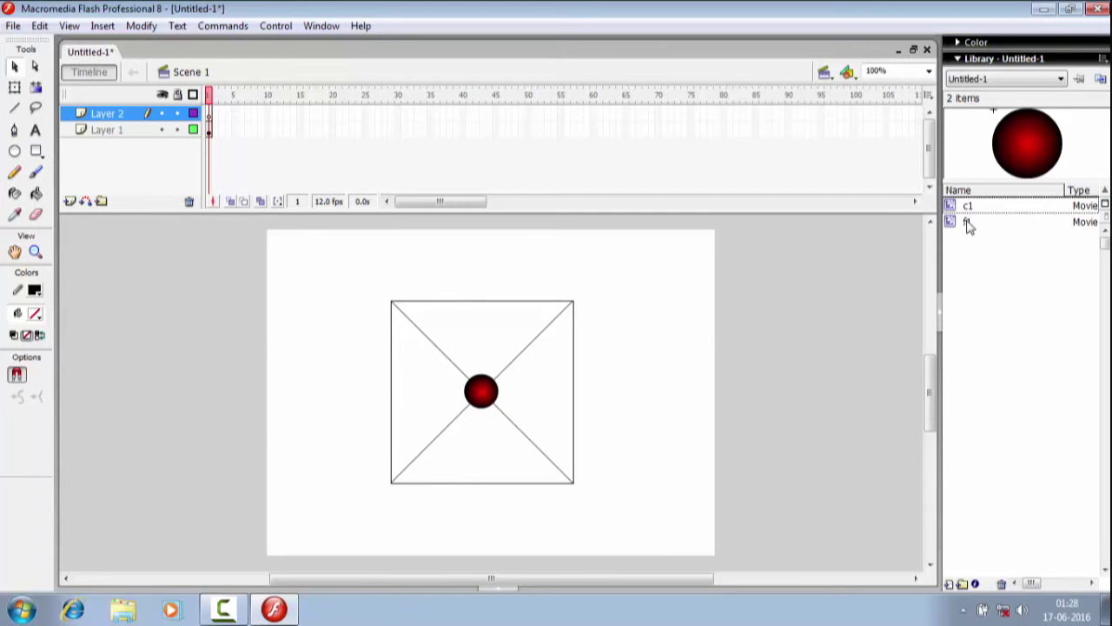
pyautogui.moveTo(969, 225); pyautogui.dragTo(489, 334)
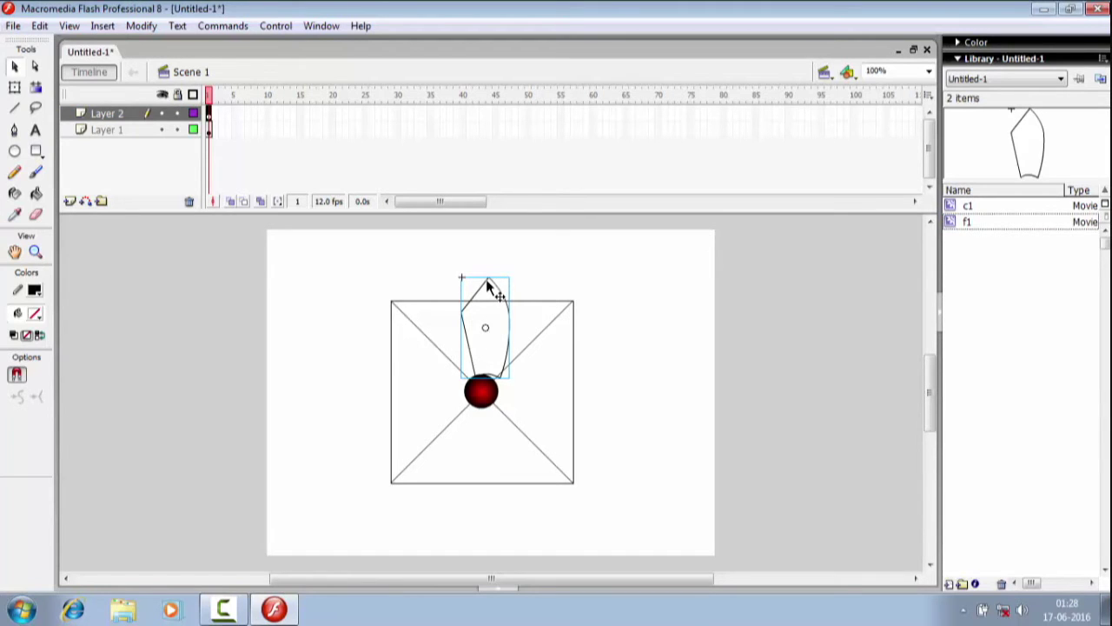
pyautogui.moveTo(490, 290); pyautogui.dragTo(481, 284)
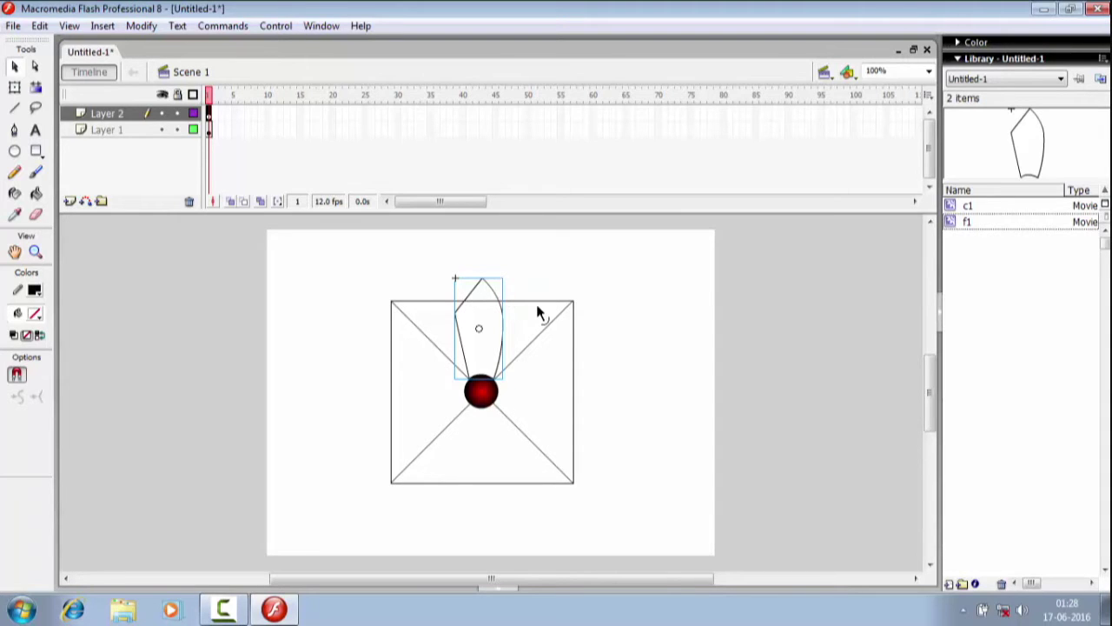
# Copy the upper petal, paste it and move the copy to the empty area right of the square
pyautogui.rightClick(491, 296)
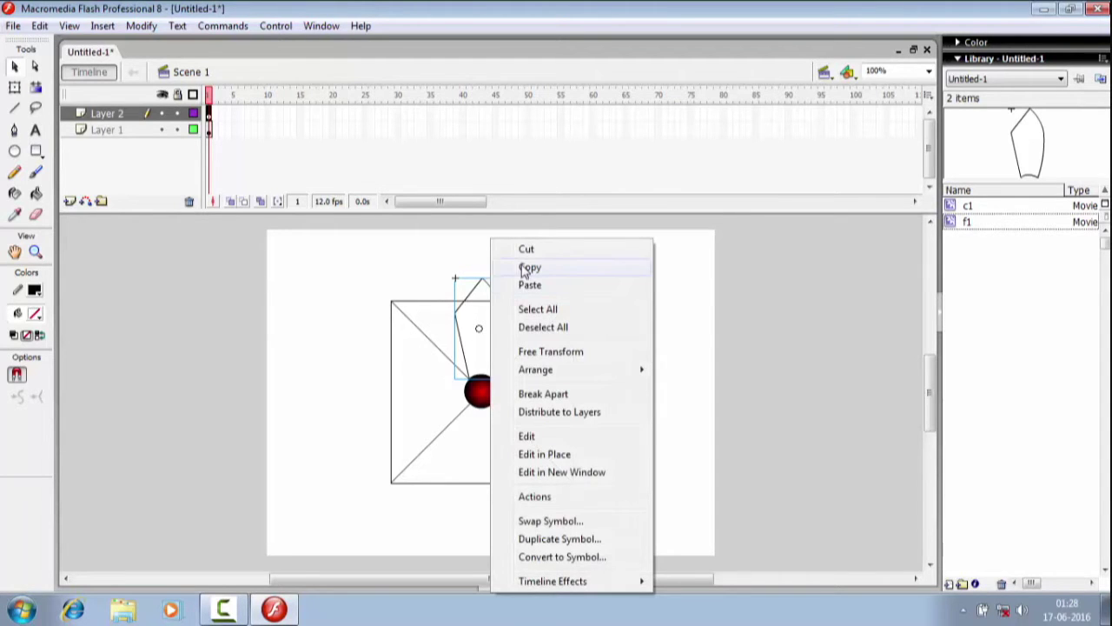
pyautogui.click(524, 266)
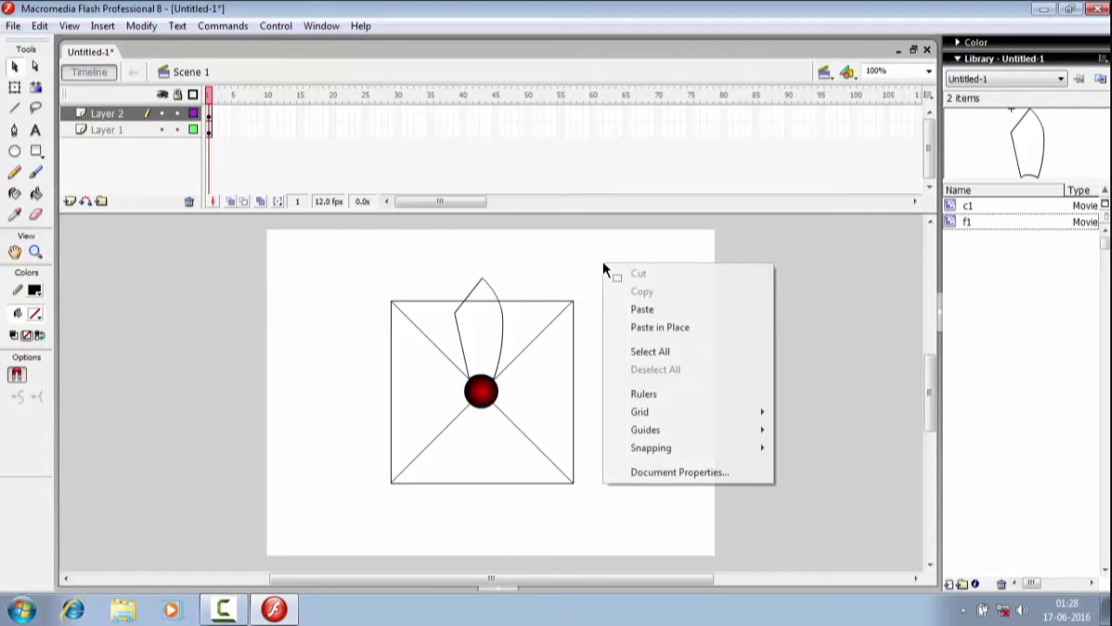
pyautogui.click(634, 310)
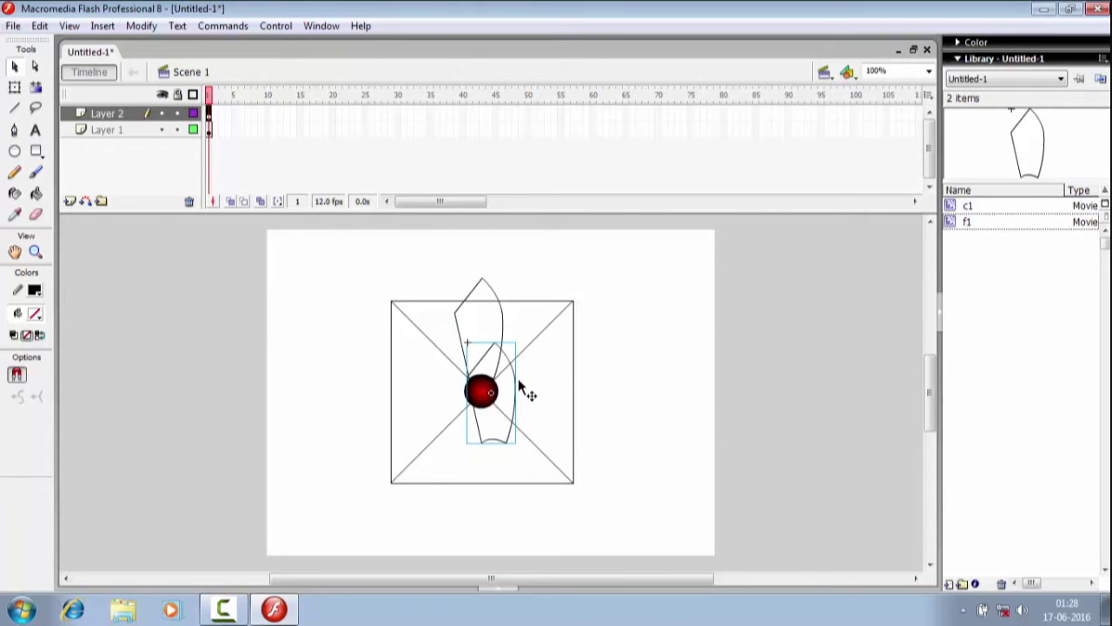
pyautogui.moveTo(519, 384); pyautogui.dragTo(653, 337)
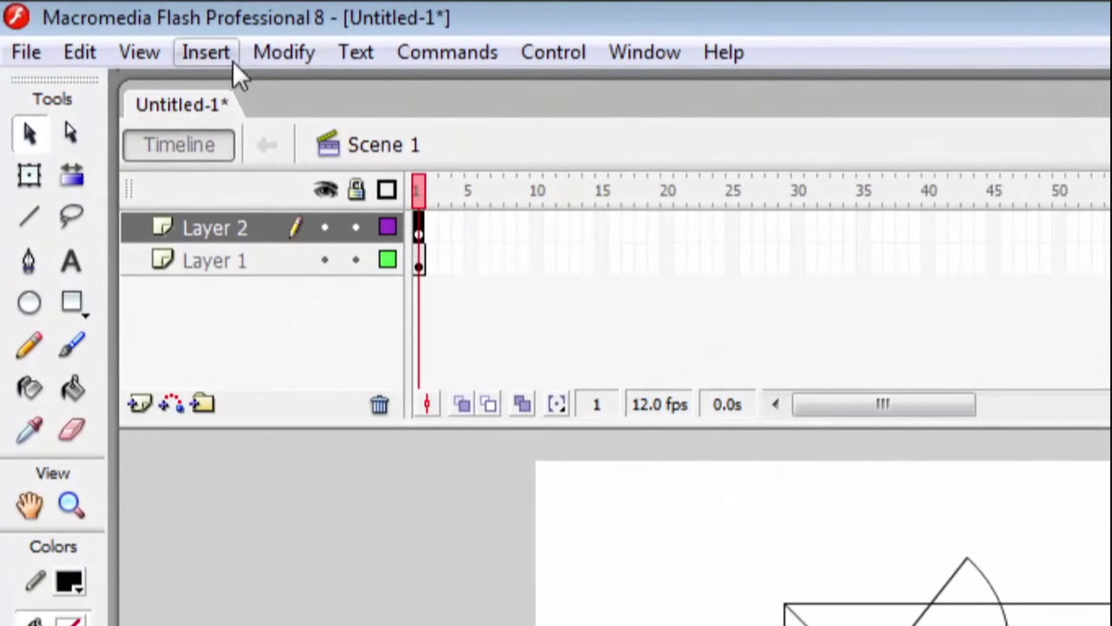
# Rotate the petal copy 90° CW and set its base against the right side of the circle
pyautogui.click(288, 52)
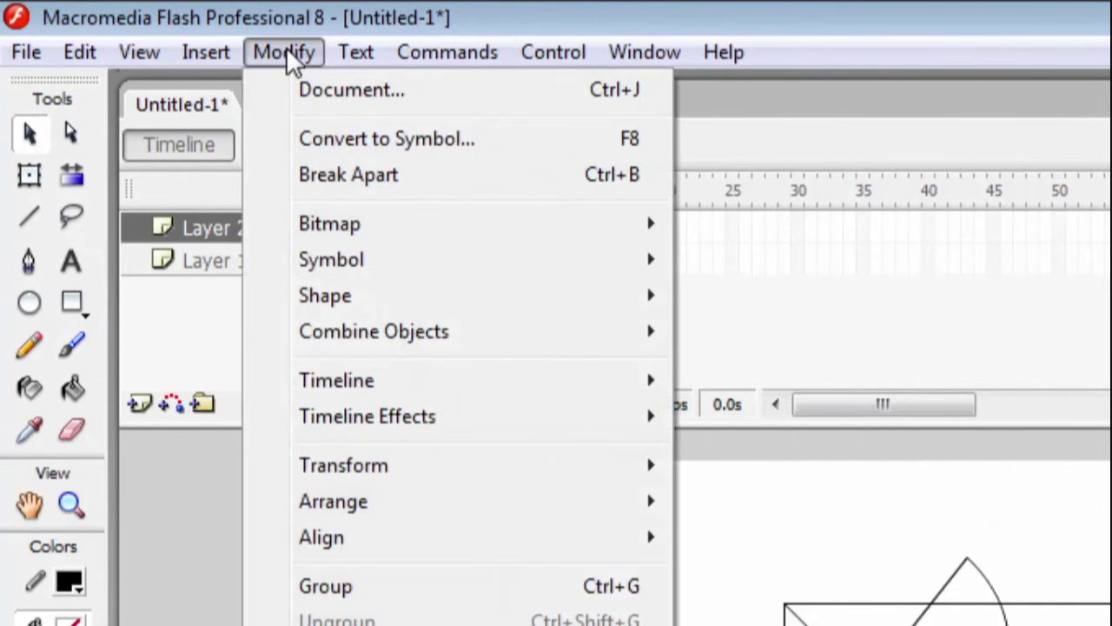
pyautogui.moveTo(349, 469)
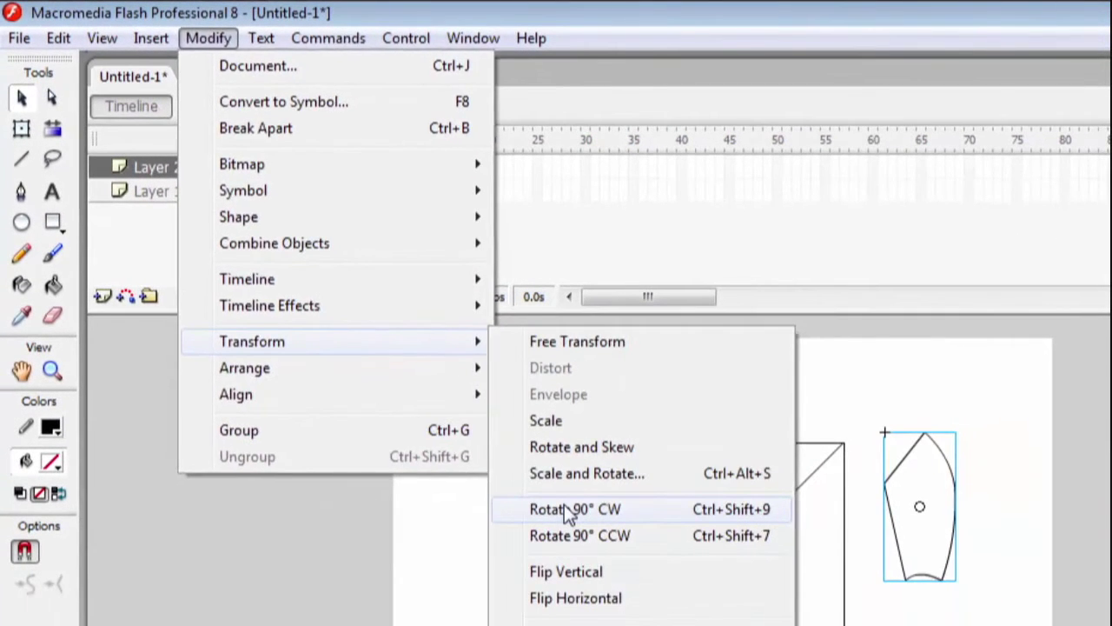
pyautogui.click(626, 558)
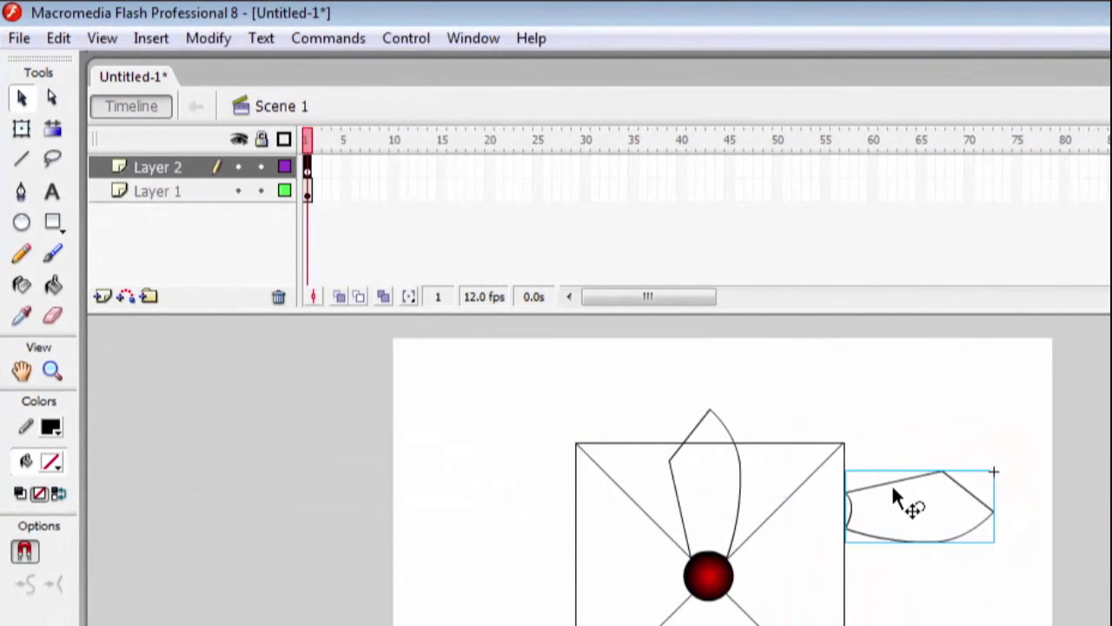
pyautogui.moveTo(901, 481); pyautogui.dragTo(784, 540)
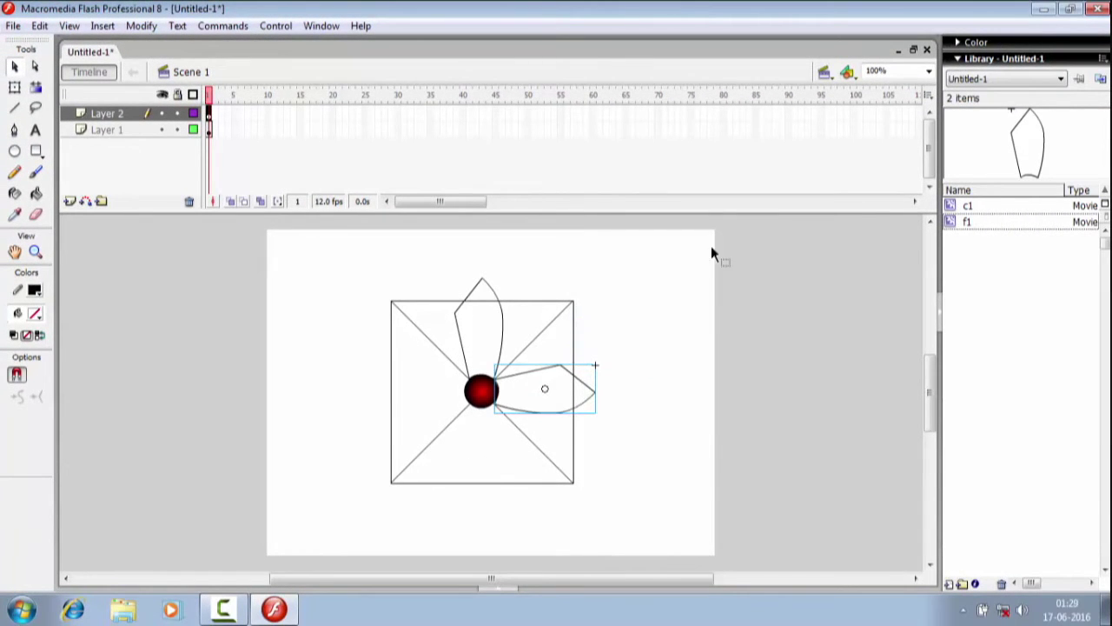
# Paste another upright petal and move it clear of the drawing, beside the upper right corner of the square
pyautogui.click(624, 323)
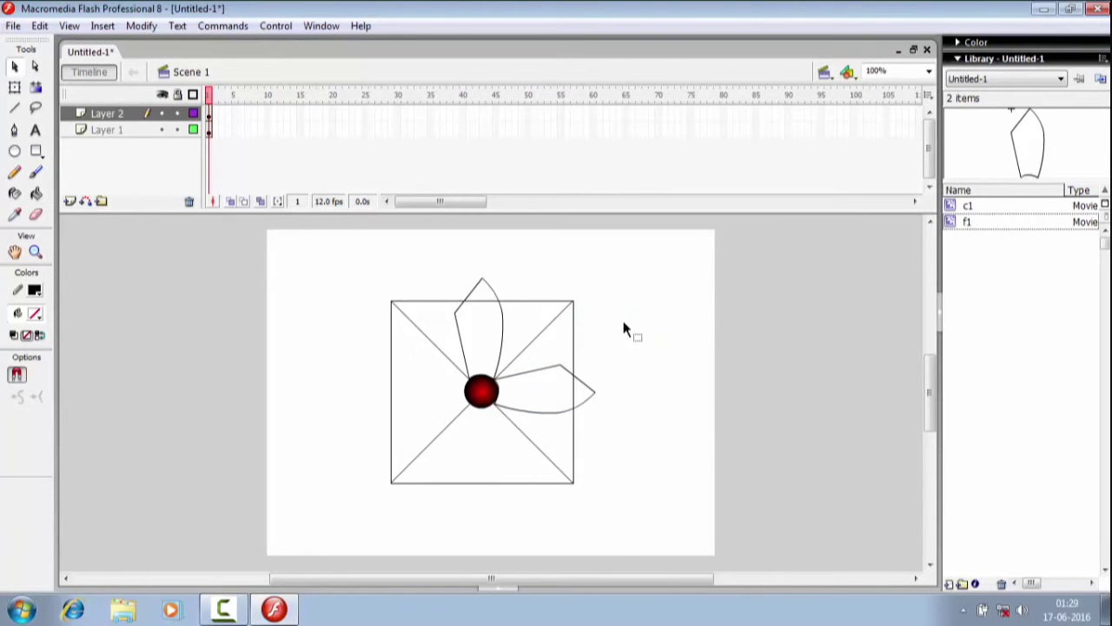
pyautogui.rightClick(619, 320)
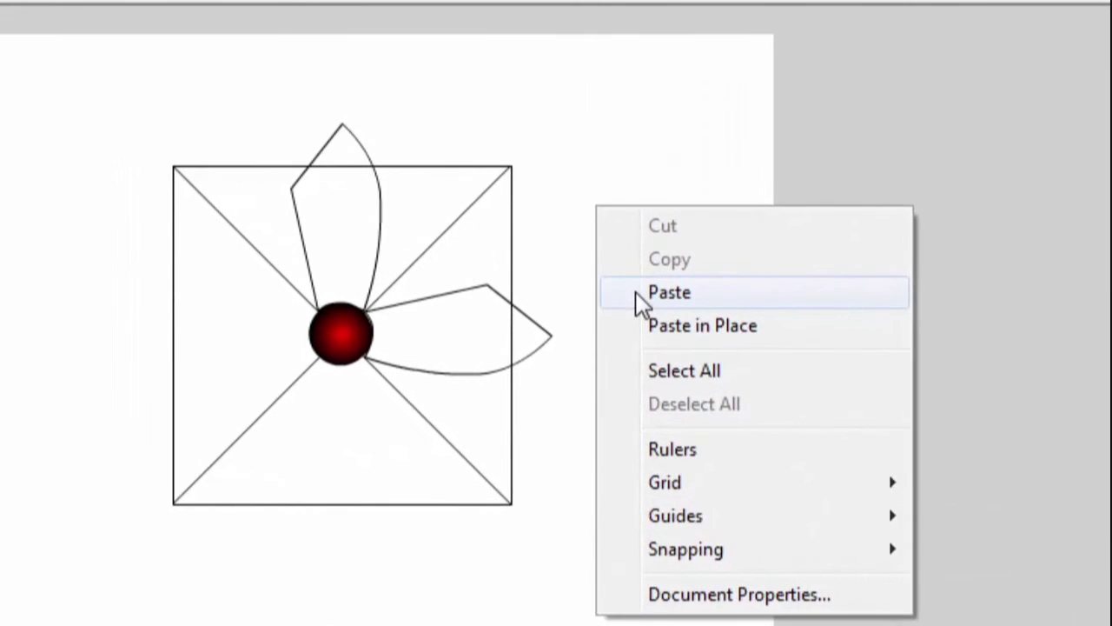
pyautogui.click(640, 295)
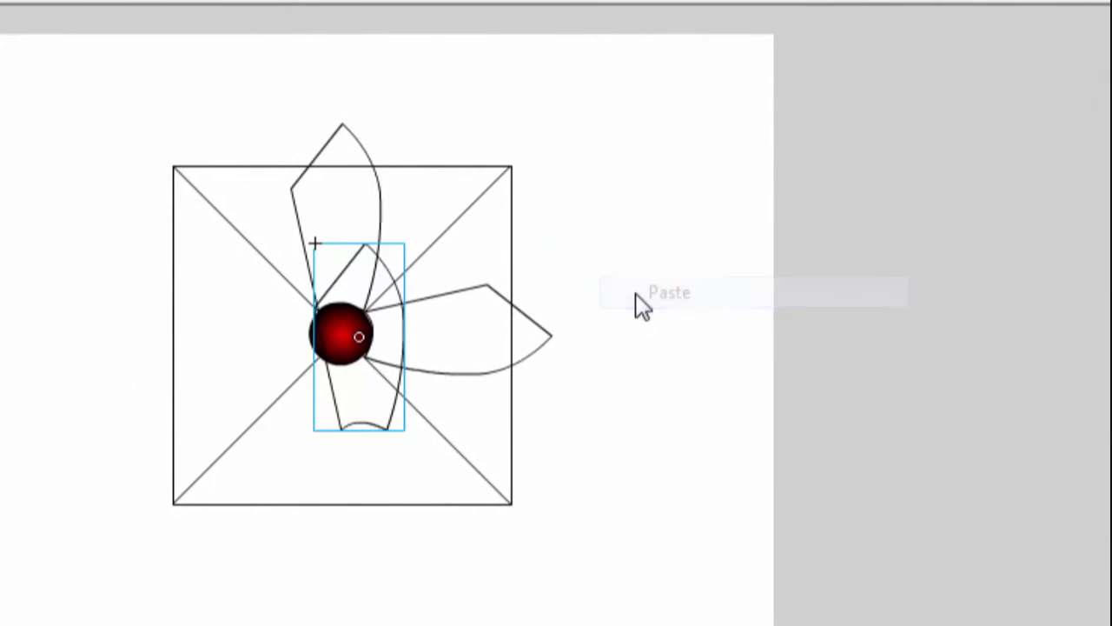
pyautogui.moveTo(352, 247); pyautogui.dragTo(623, 169)
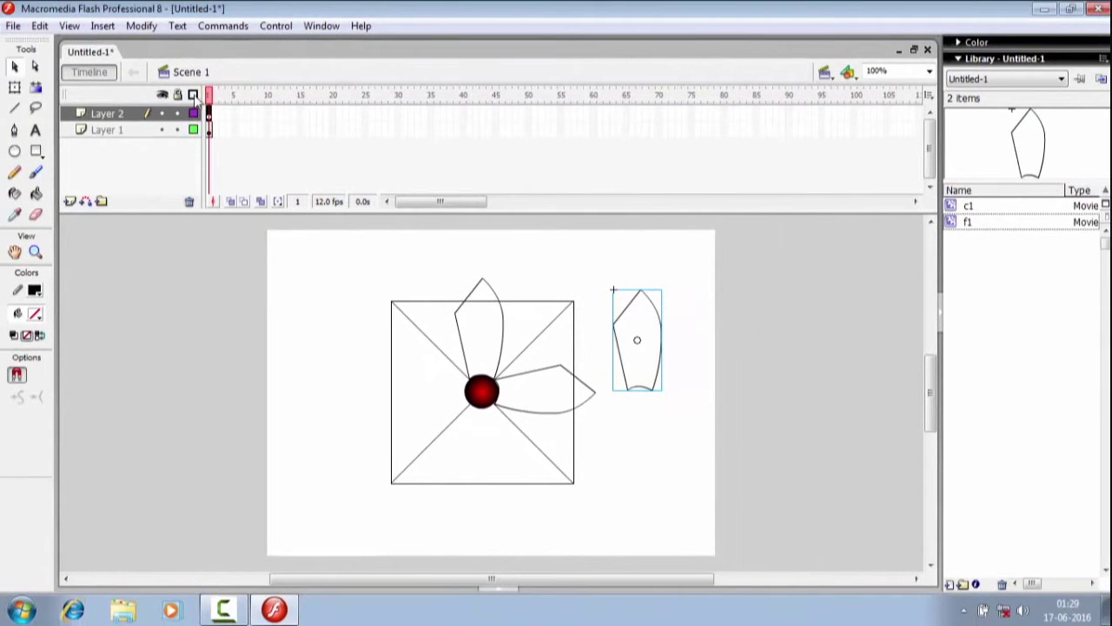
# Flip the pasted upright petal vertically and set its base against the underside of the circle, opposite the upper petal
pyautogui.click(149, 27)
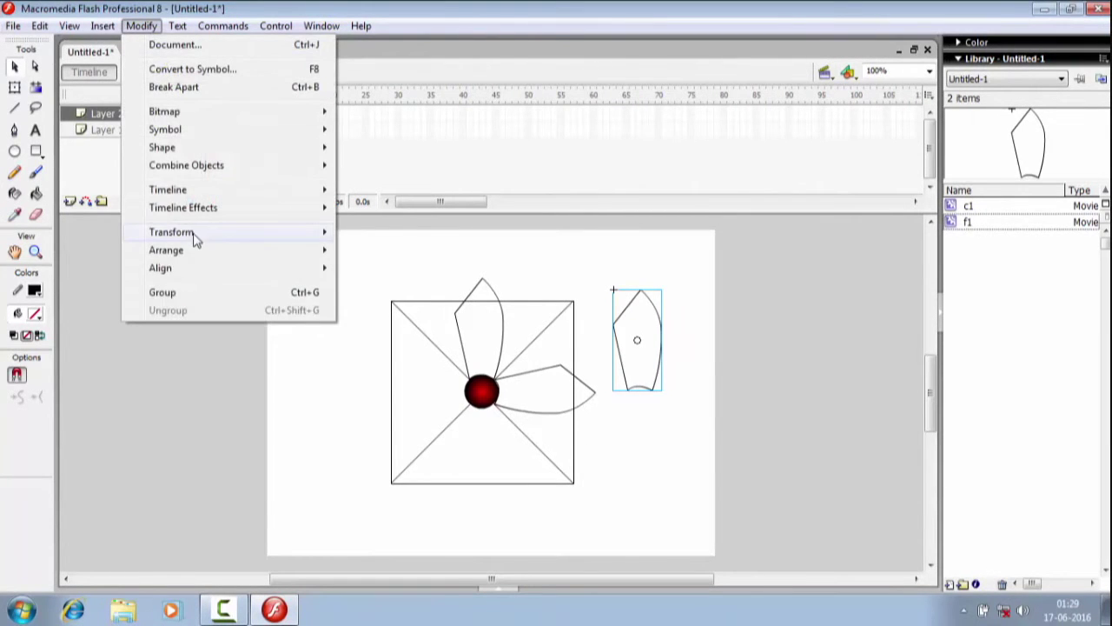
pyautogui.moveTo(196, 269)
pyautogui.moveTo(193, 237)
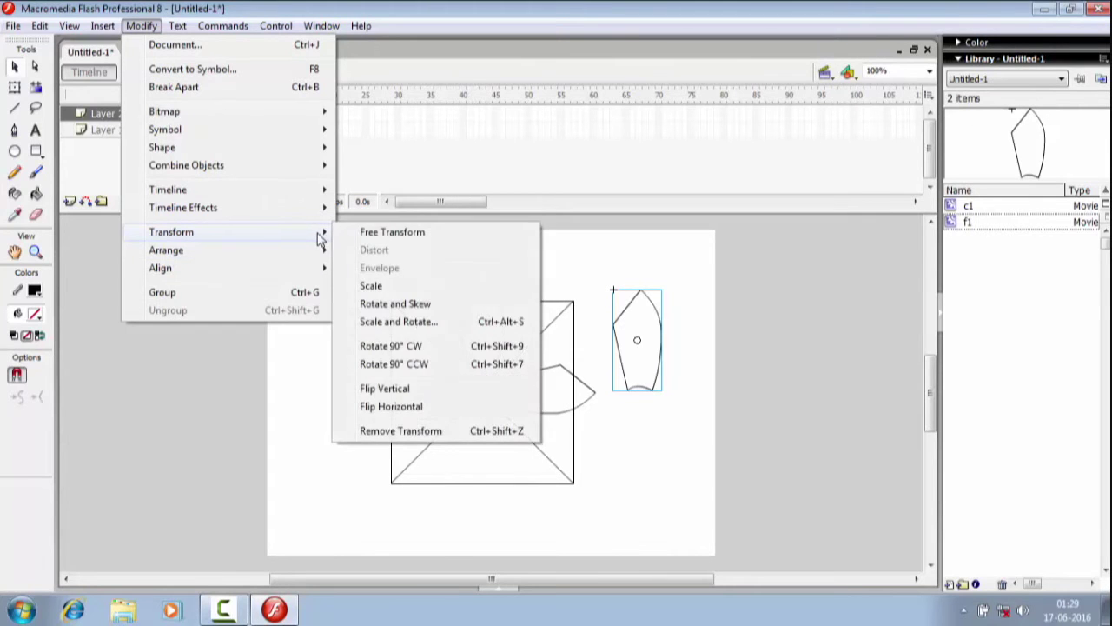
pyautogui.click(385, 388)
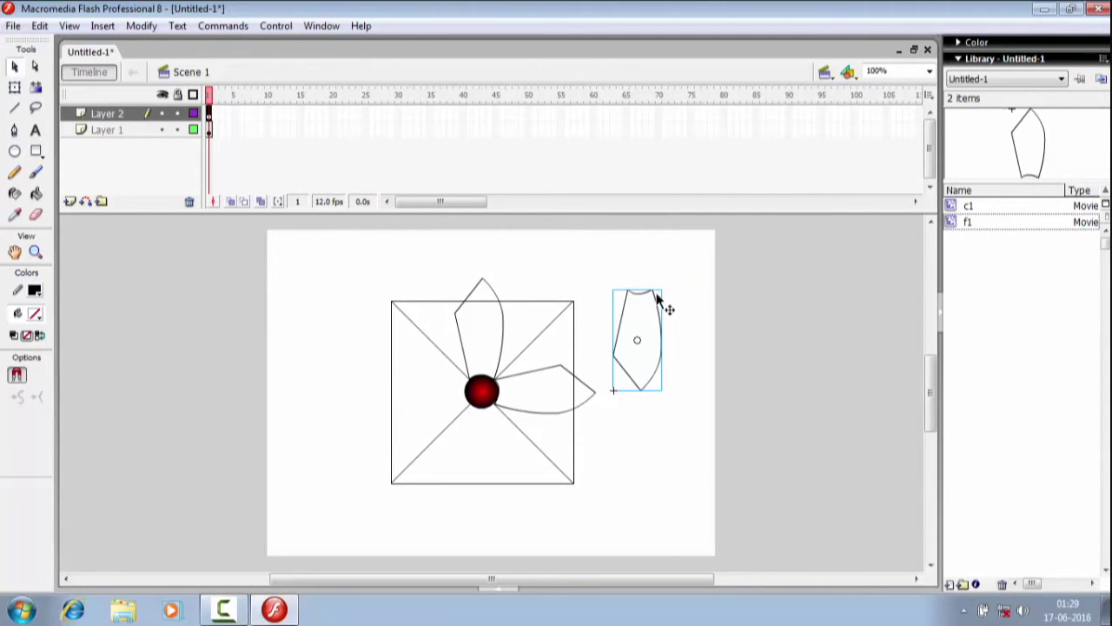
pyautogui.moveTo(658, 309); pyautogui.dragTo(498, 416)
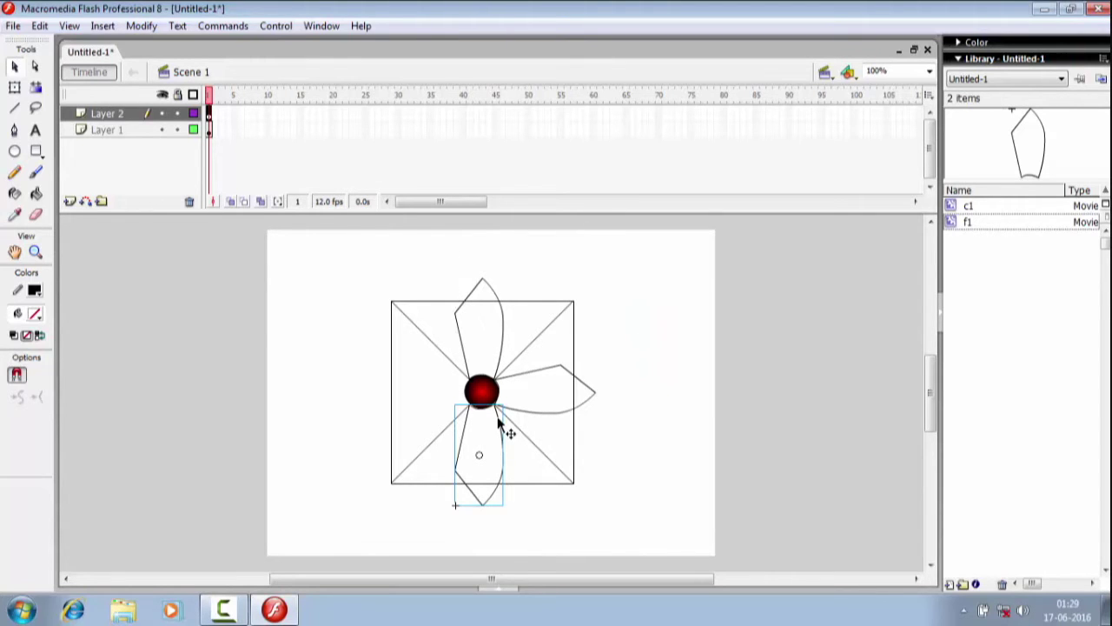
pyautogui.press('Right')
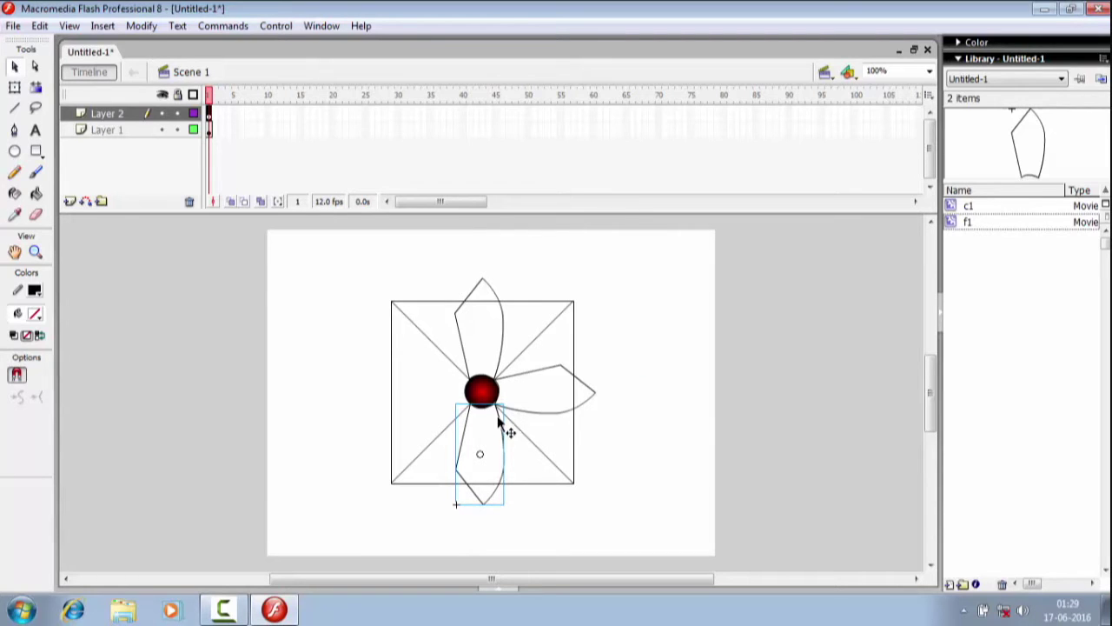
pyautogui.click(644, 342)
pyautogui.rightClick(644, 342)
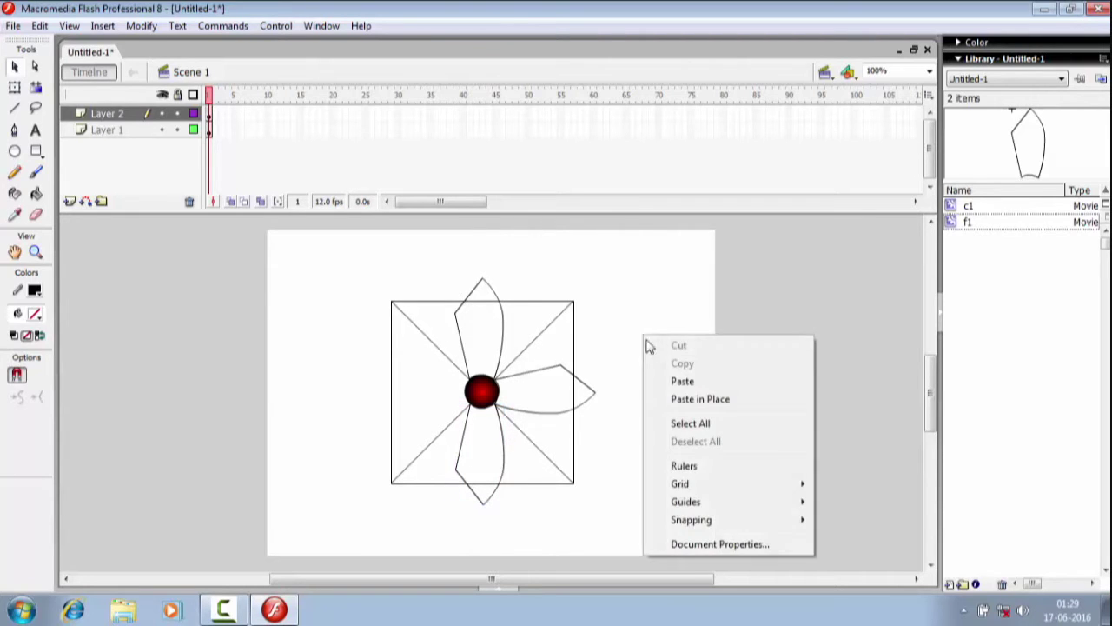
pyautogui.click(666, 381)
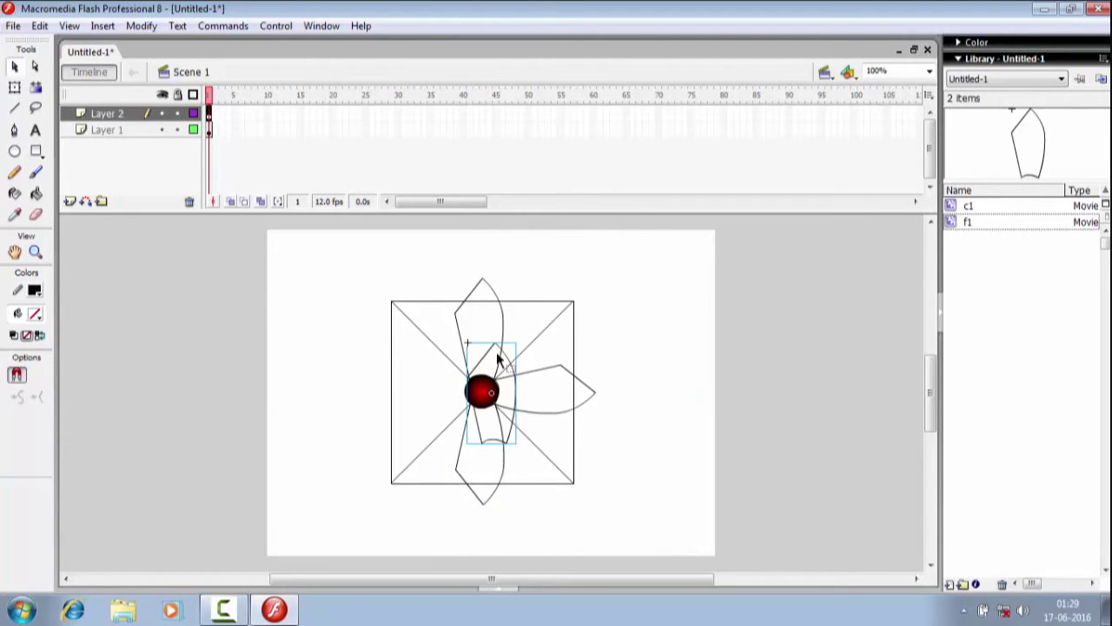
pyautogui.moveTo(511, 366); pyautogui.dragTo(647, 342)
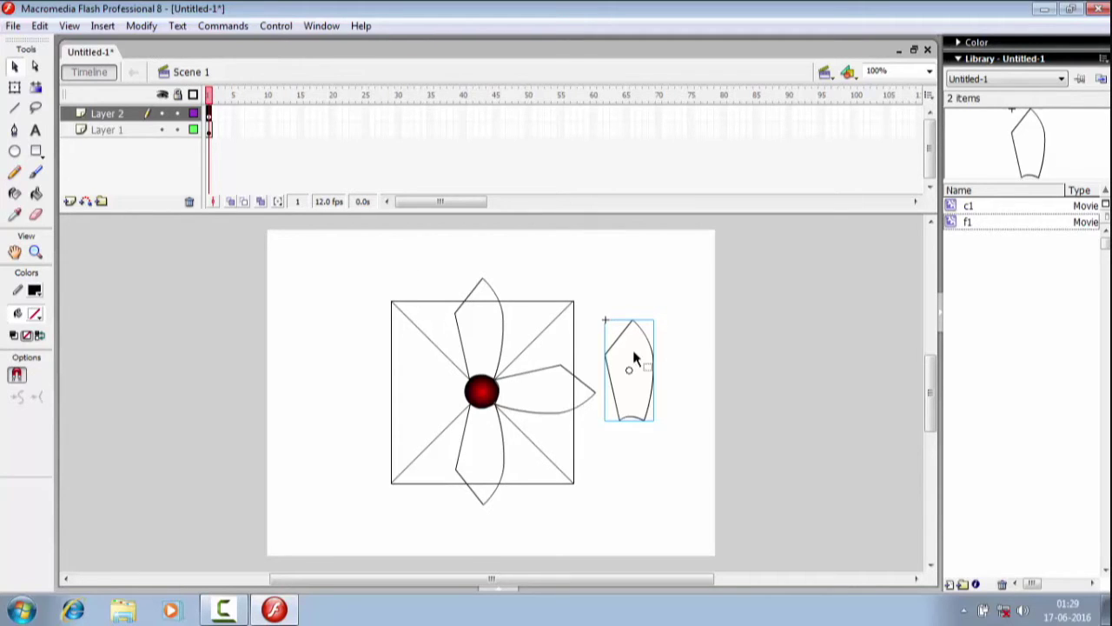
pyautogui.rightClick(643, 335)
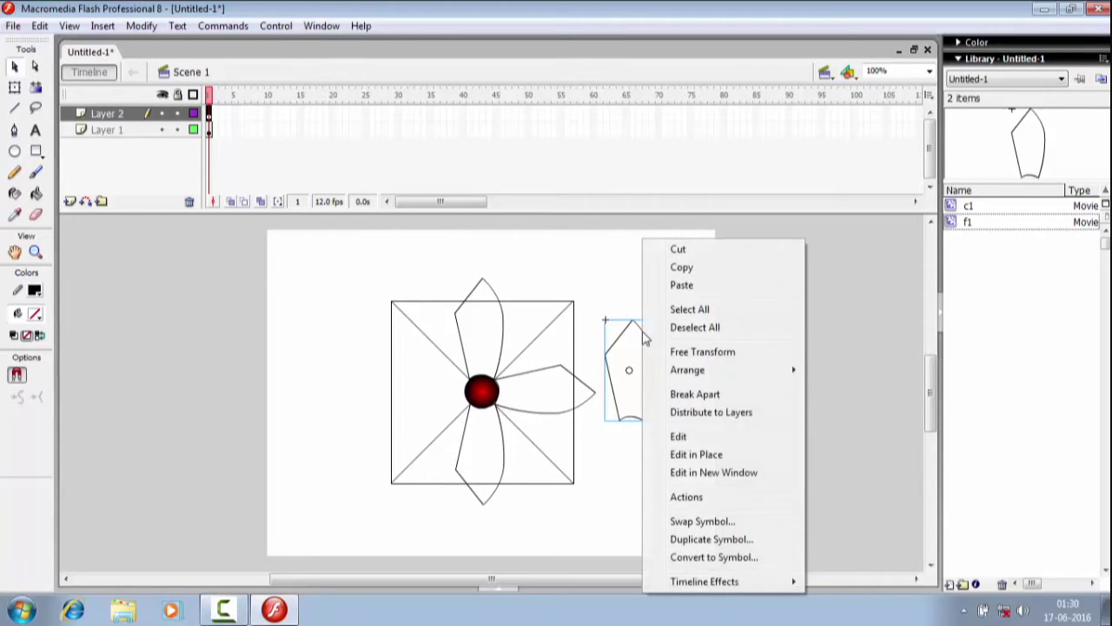
pyautogui.click(678, 252)
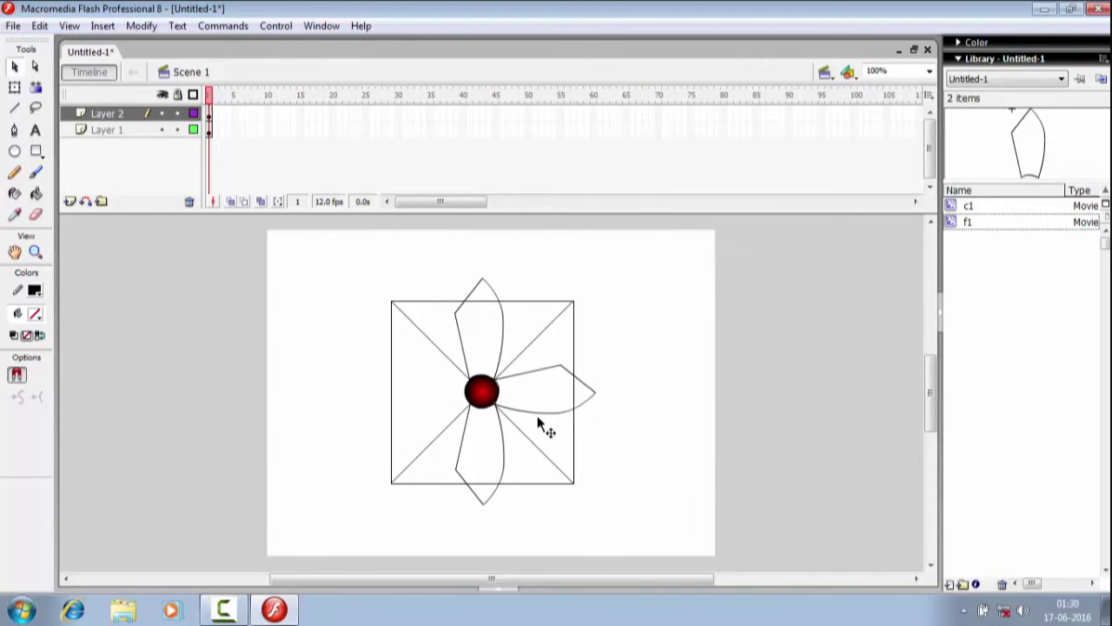
# Copy the horizontal petal, paste it and move the copy to the empty area right of the square
pyautogui.rightClick(553, 374)
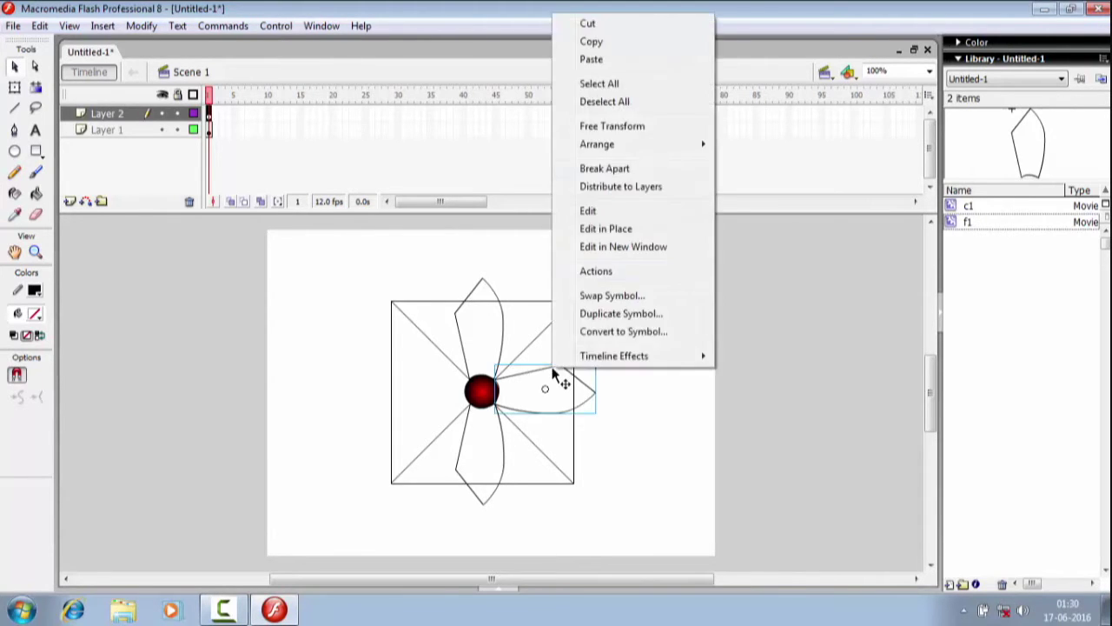
pyautogui.click(618, 42)
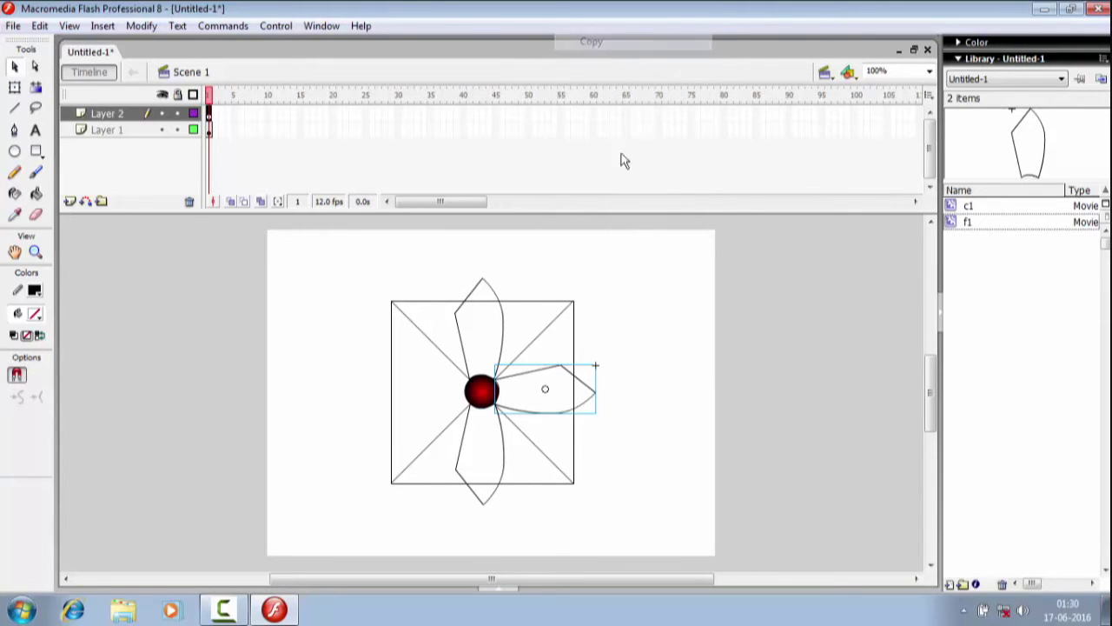
pyautogui.rightClick(640, 330)
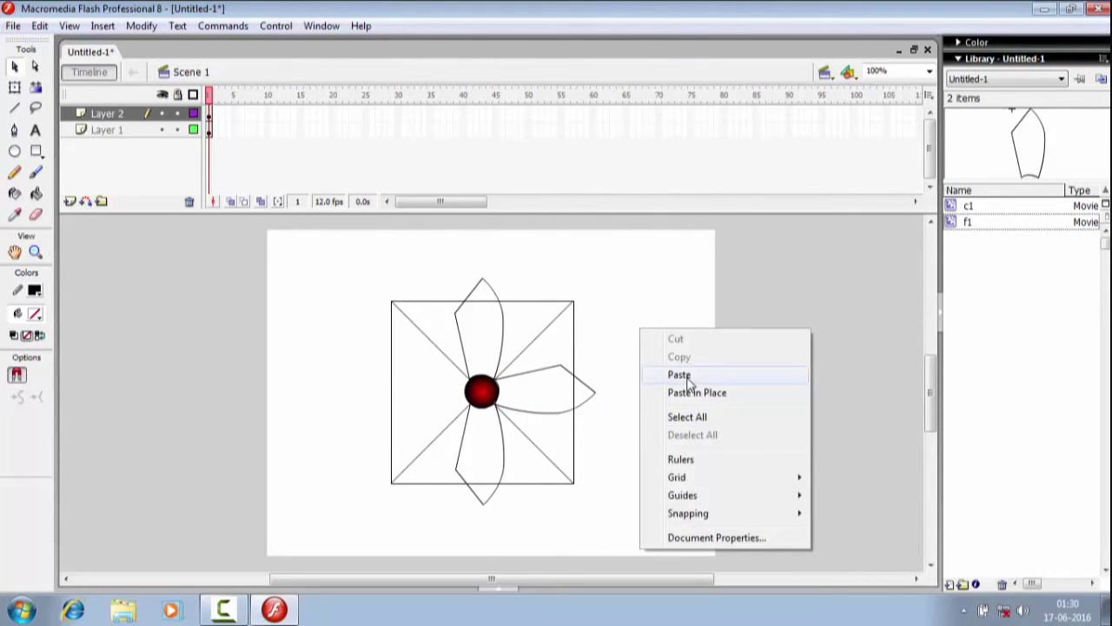
pyautogui.click(682, 375)
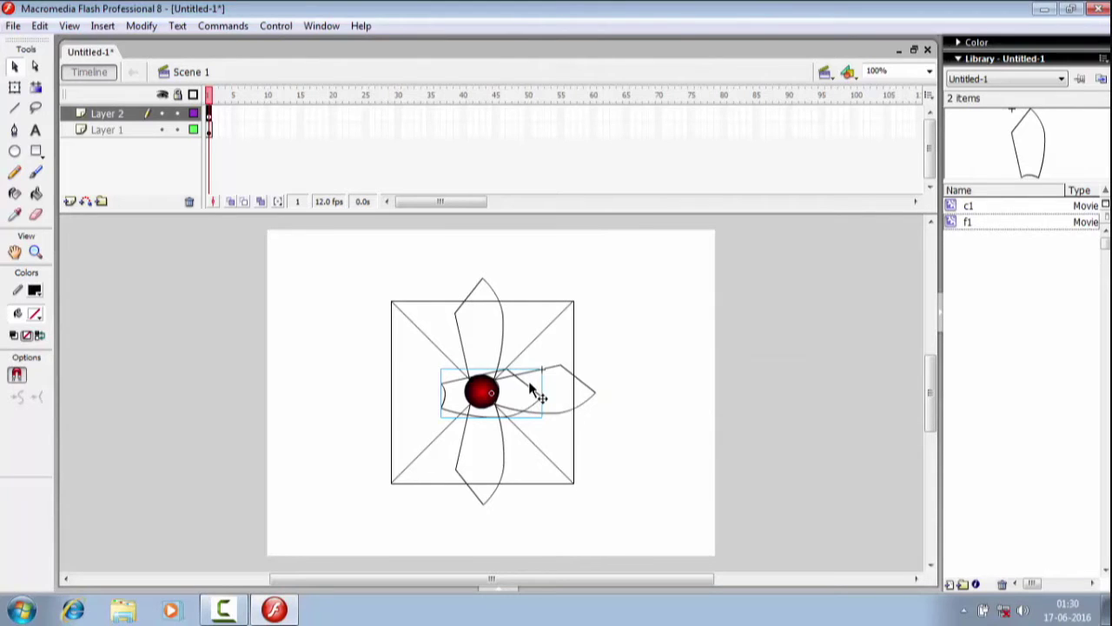
pyautogui.moveTo(530, 383); pyautogui.dragTo(691, 330)
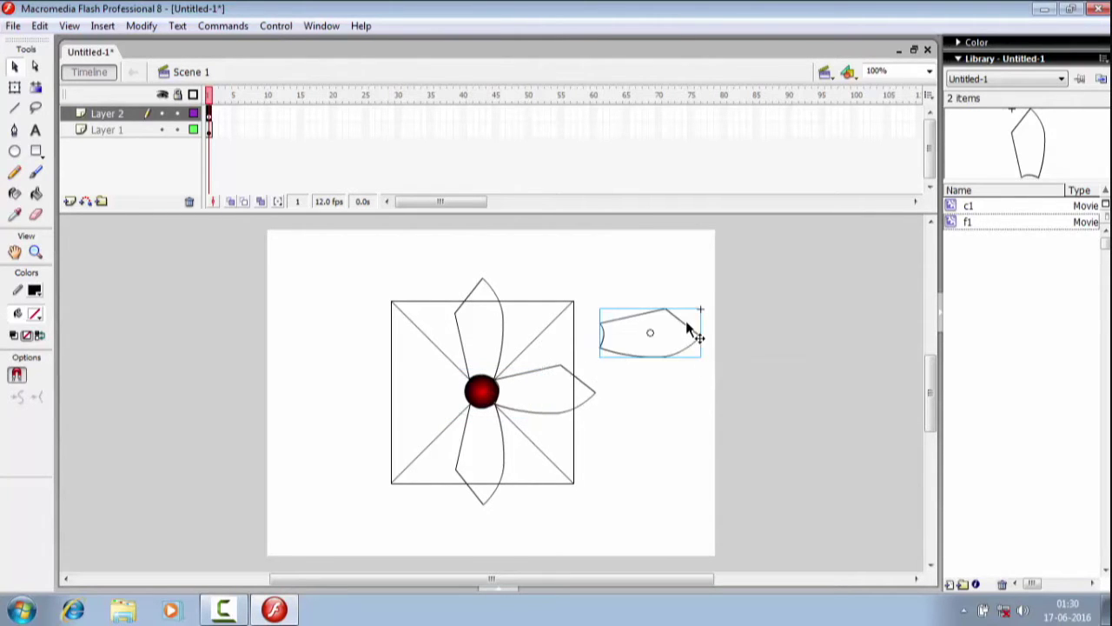
# Flip the copied horizontal petal horizontally and set its base against the left side of the circle, opposite the right petal
pyautogui.click(141, 26)
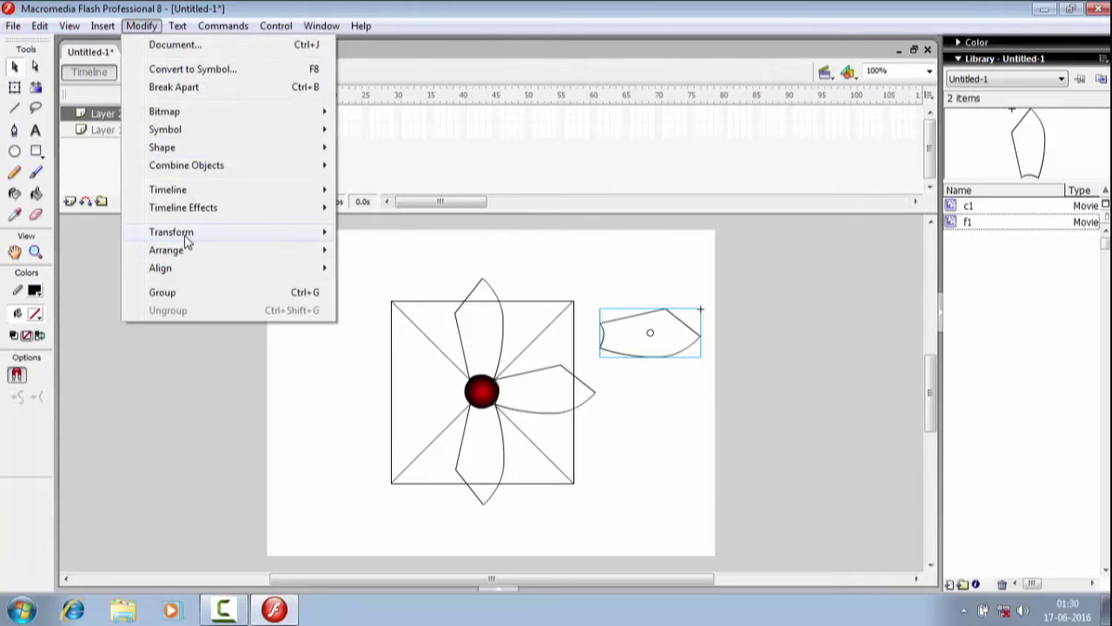
pyautogui.moveTo(185, 241)
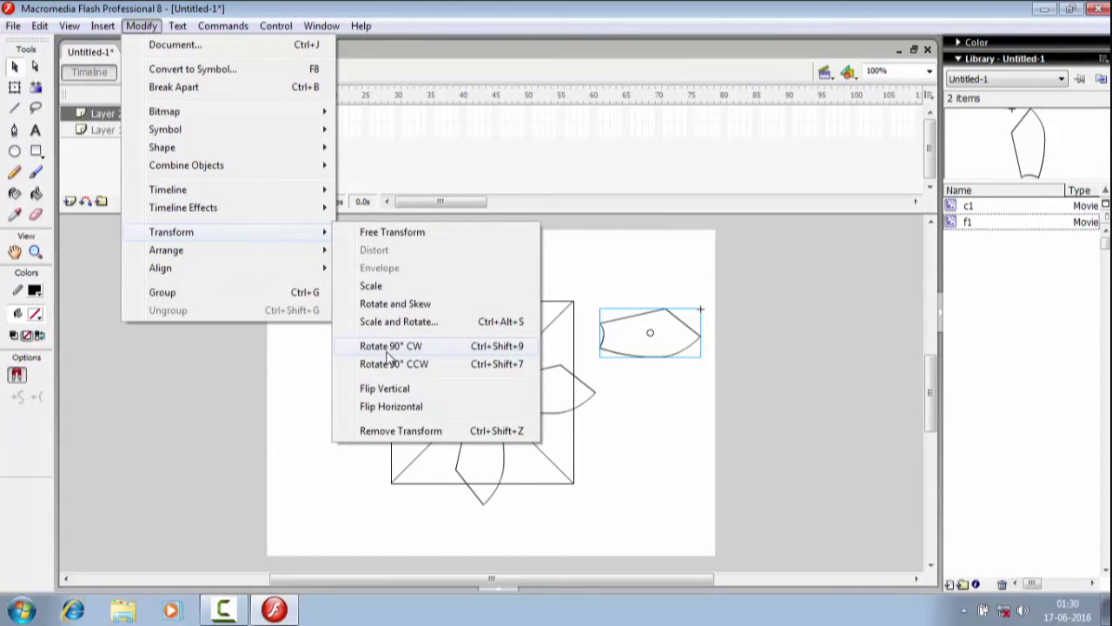
pyautogui.click(391, 407)
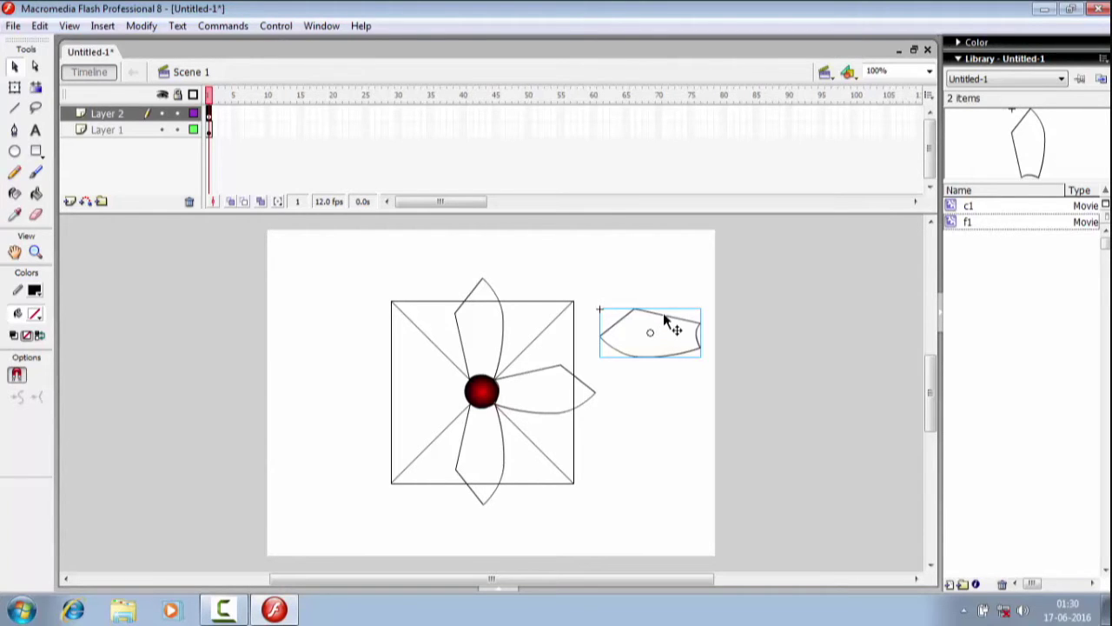
pyautogui.moveTo(664, 317); pyautogui.dragTo(431, 369)
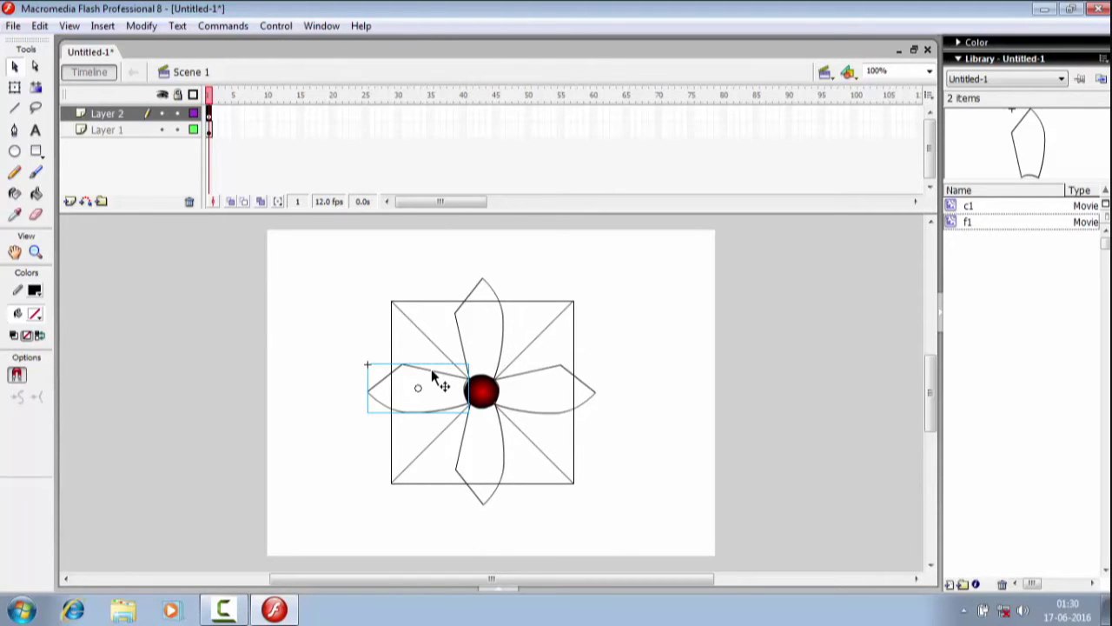
pyautogui.press('Down')
pyautogui.press('Down')
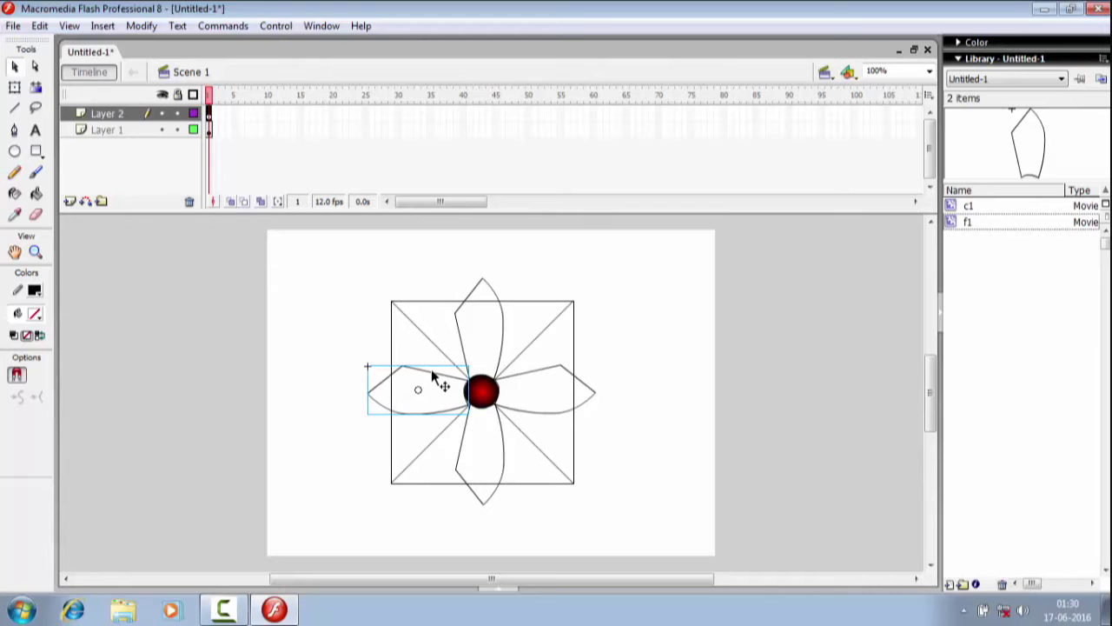
pyautogui.click(620, 310)
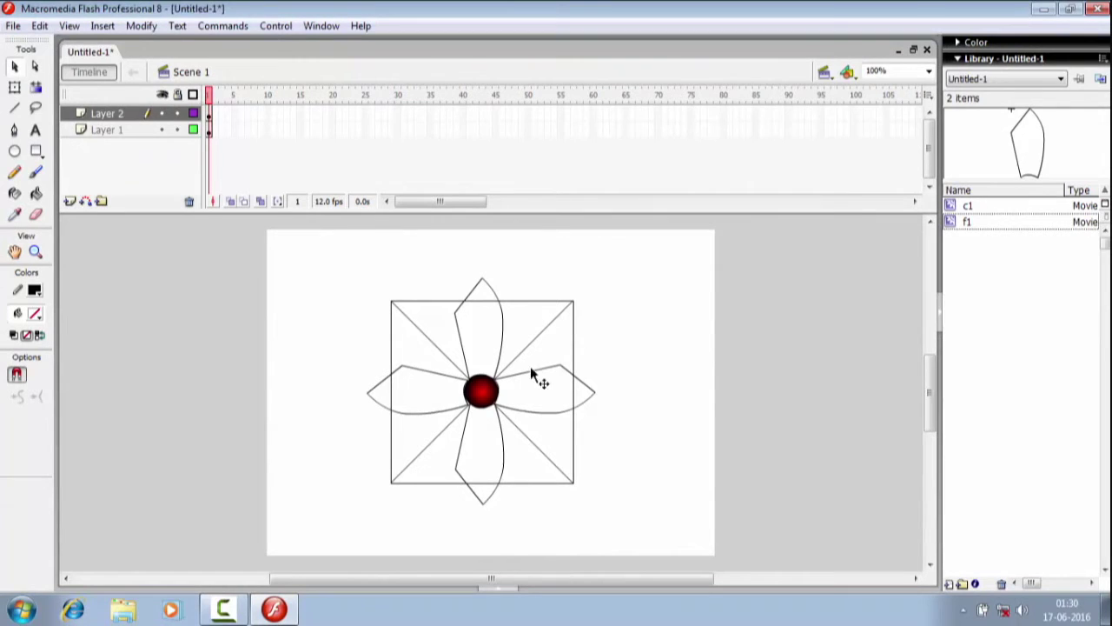
# Flip the left petal vertically and nudge it until its base lines up with the circle again
pyautogui.click(405, 370)
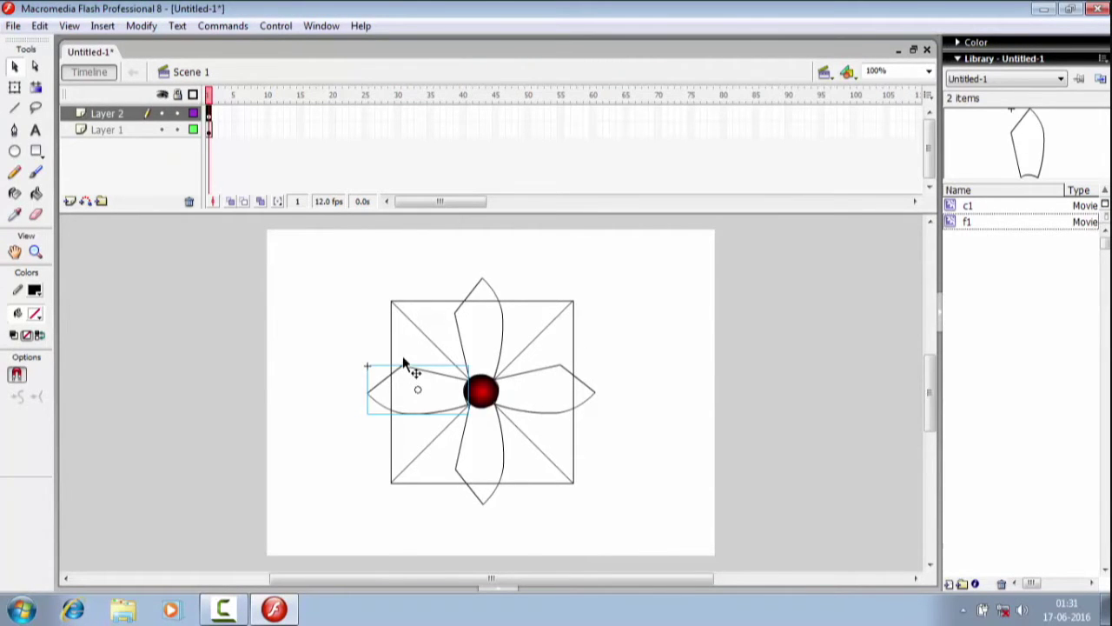
pyautogui.click(134, 30)
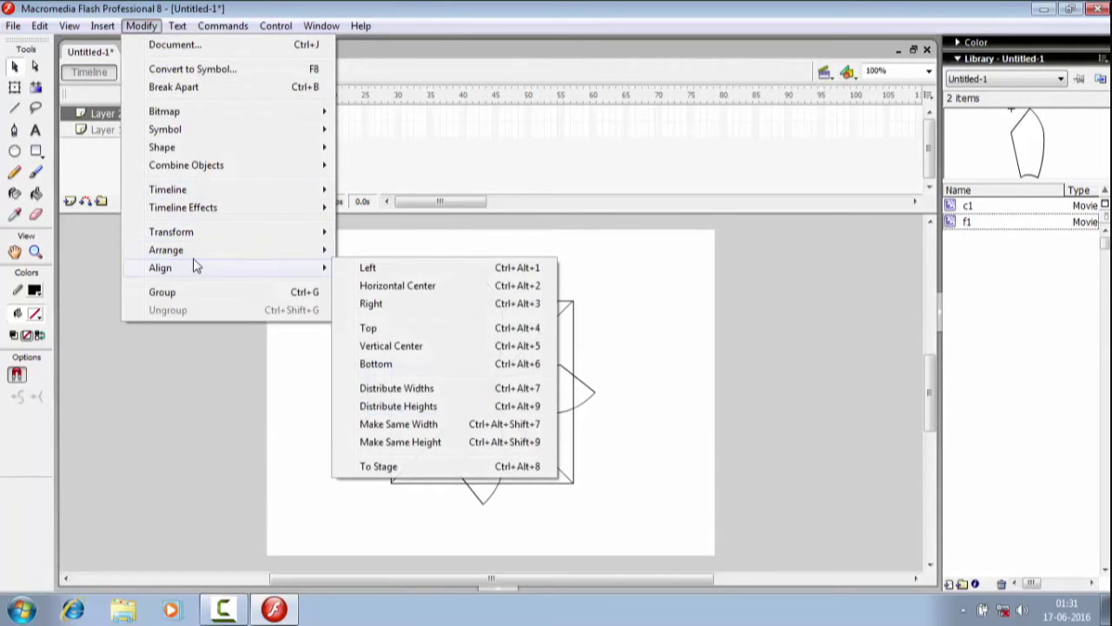
pyautogui.moveTo(236, 231)
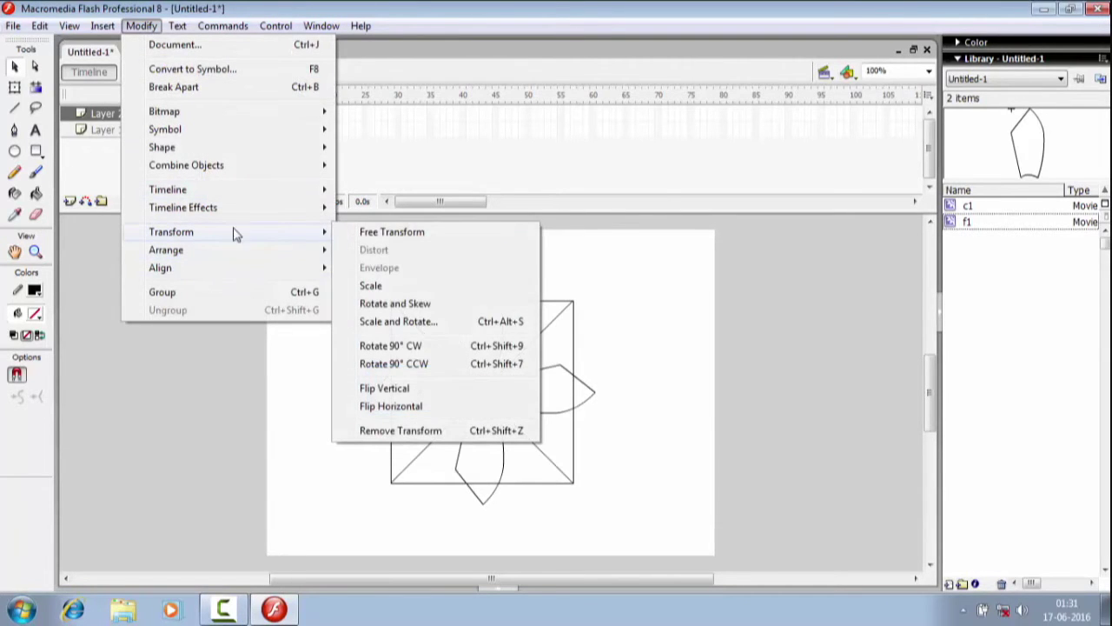
pyautogui.click(382, 391)
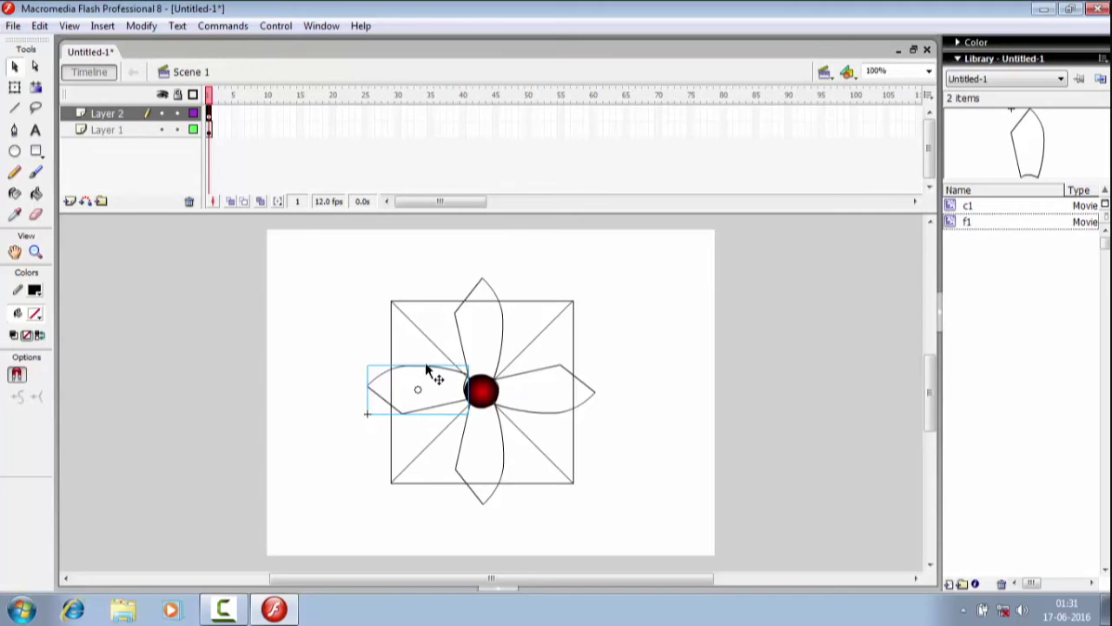
pyautogui.press('Down')
pyautogui.press('Down')
pyautogui.press('Down')
pyautogui.press('Down')
pyautogui.press('Down')
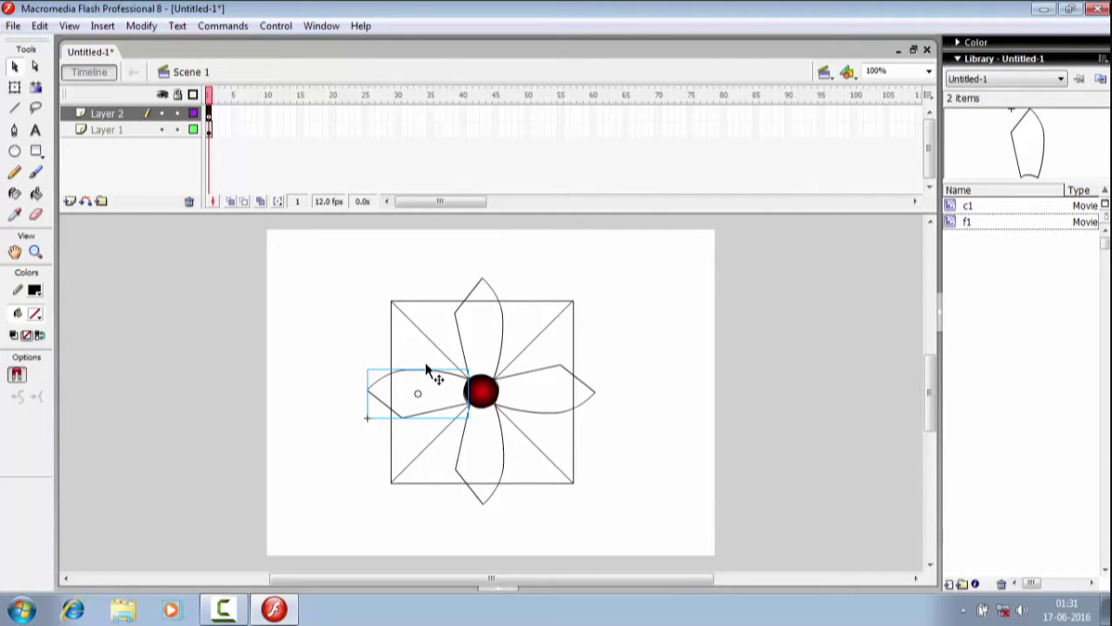
pyautogui.press('Right')
pyautogui.press('Up')
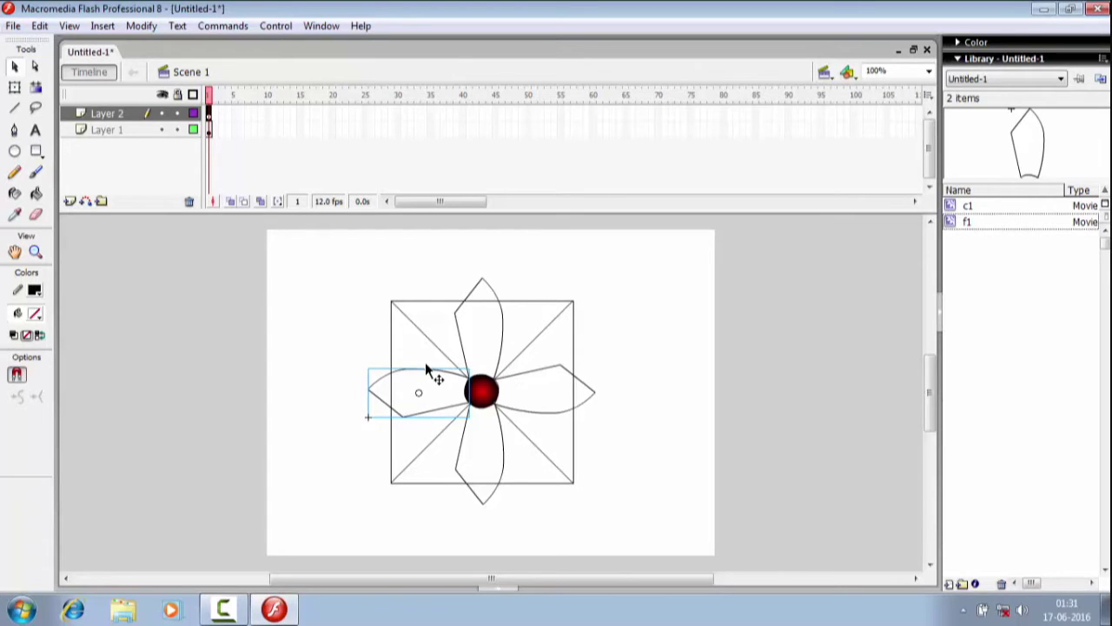
# Flip the lower petal horizontally and nudge it right so its base is centred under the circle
pyautogui.click(503, 451)
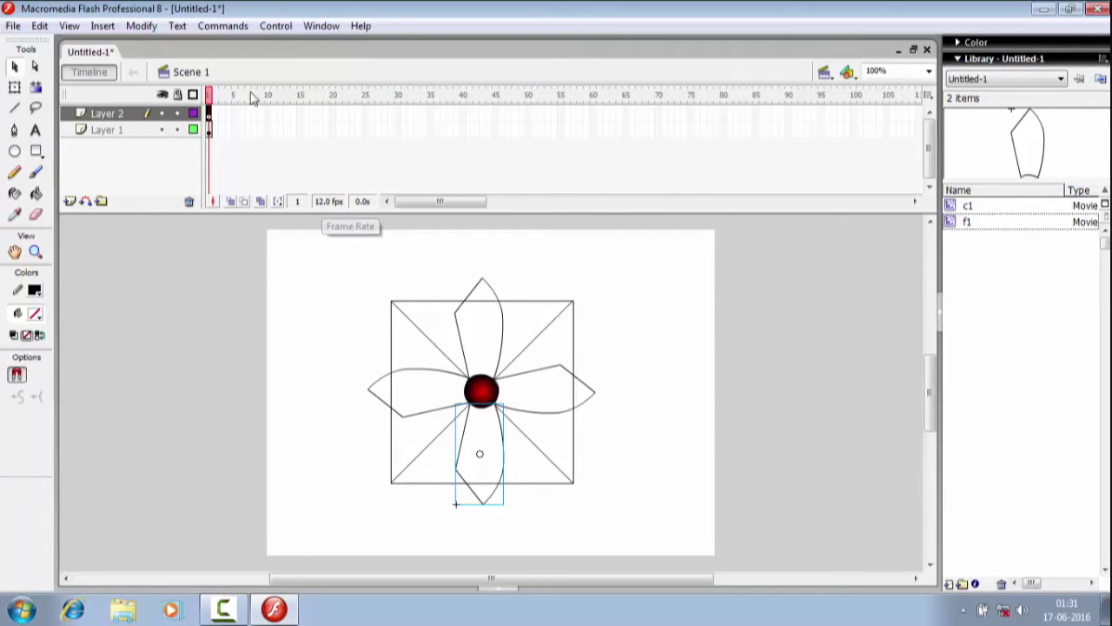
pyautogui.click(141, 27)
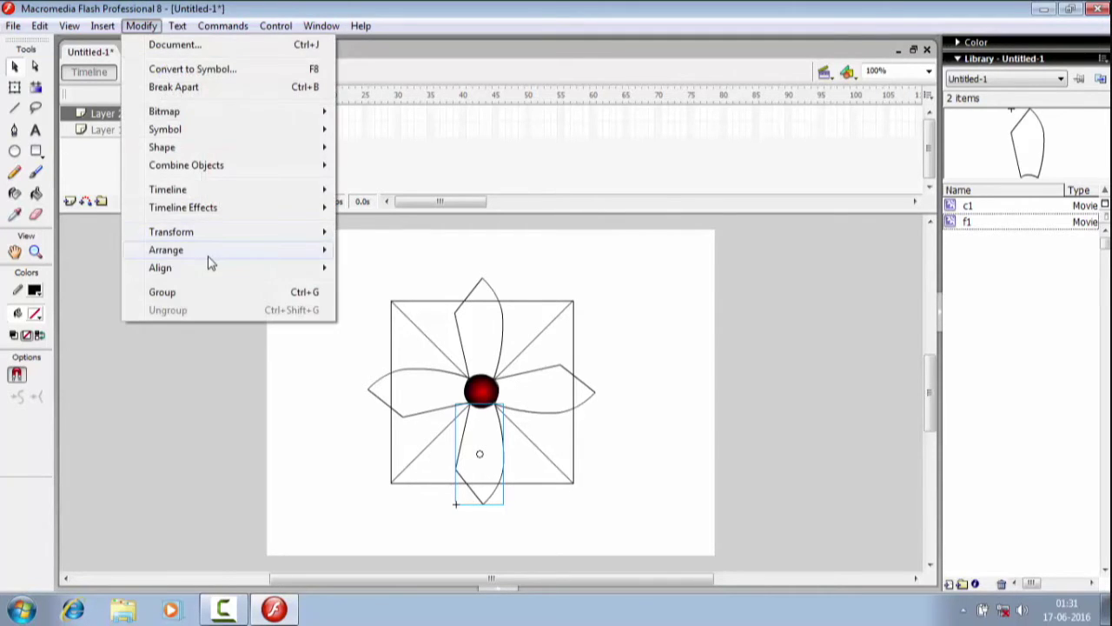
pyautogui.moveTo(206, 232)
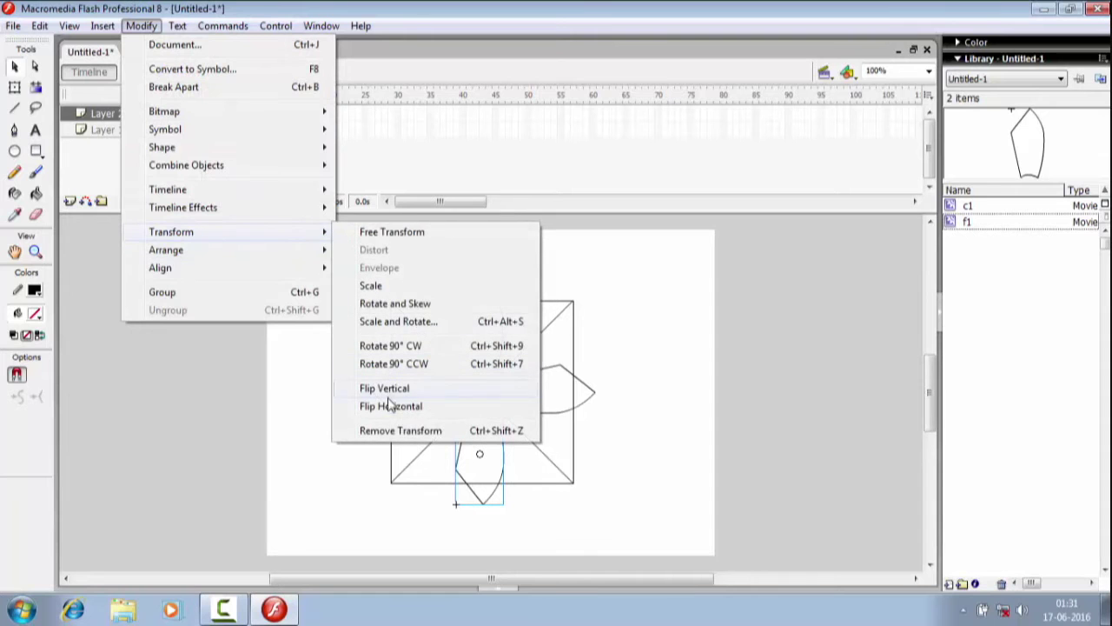
pyautogui.click(390, 408)
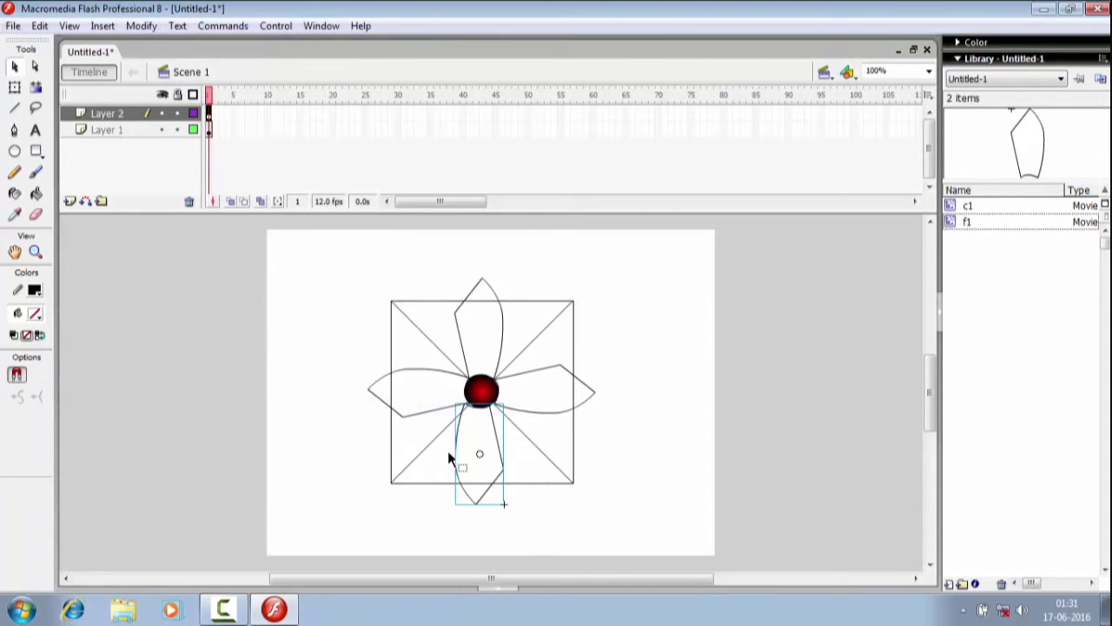
pyautogui.press('Right')
pyautogui.press('Right')
pyautogui.press('Right')
pyautogui.press('Right')
pyautogui.press('Right')
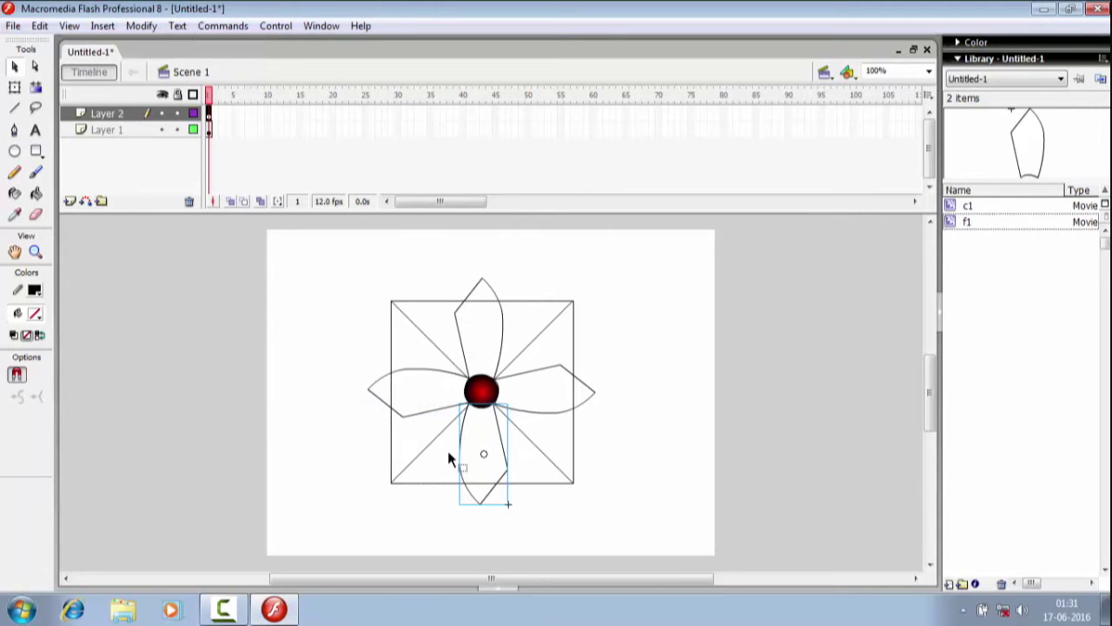
pyautogui.press('Down')
pyautogui.press('Up')
pyautogui.click(600, 430)
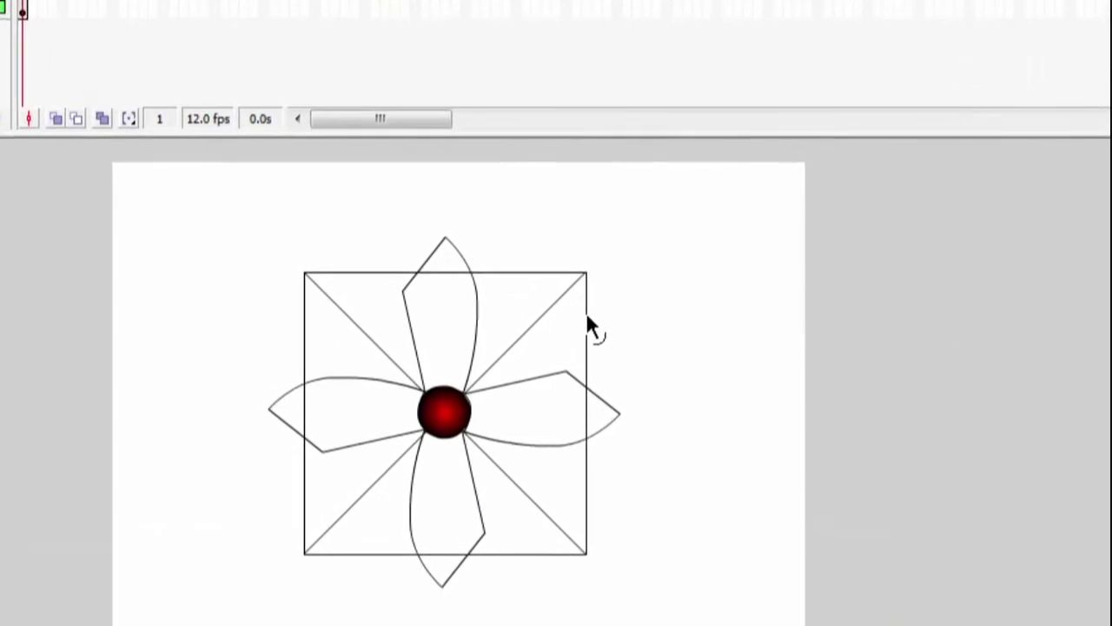
# Delete the guide square and both of its diagonals, keeping only the petals and the circle
pyautogui.click(574, 335)
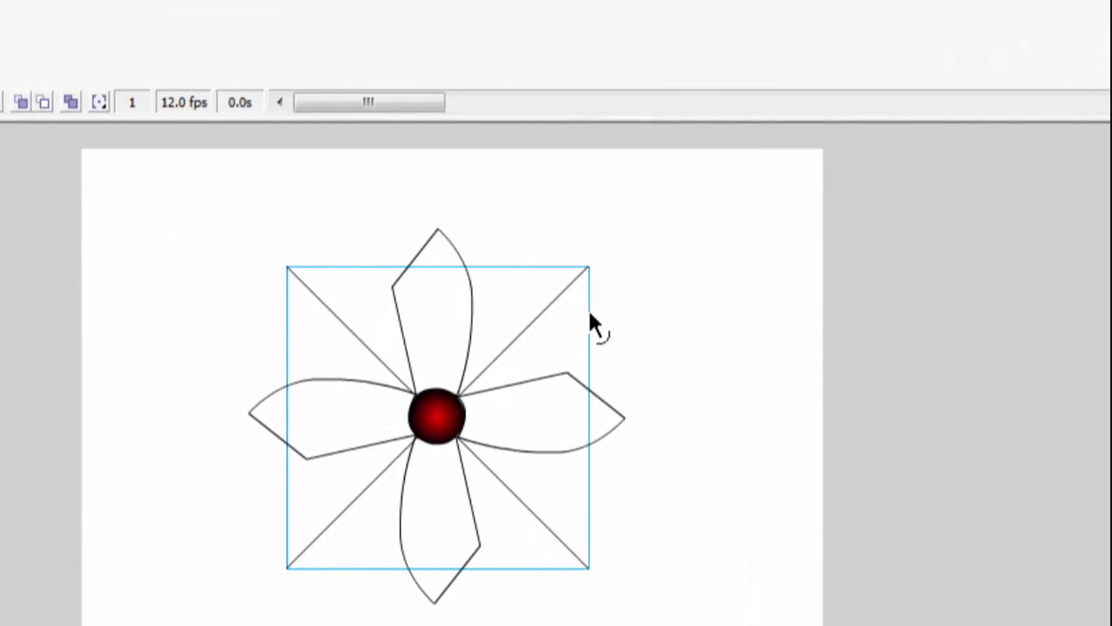
pyautogui.press('Delete')
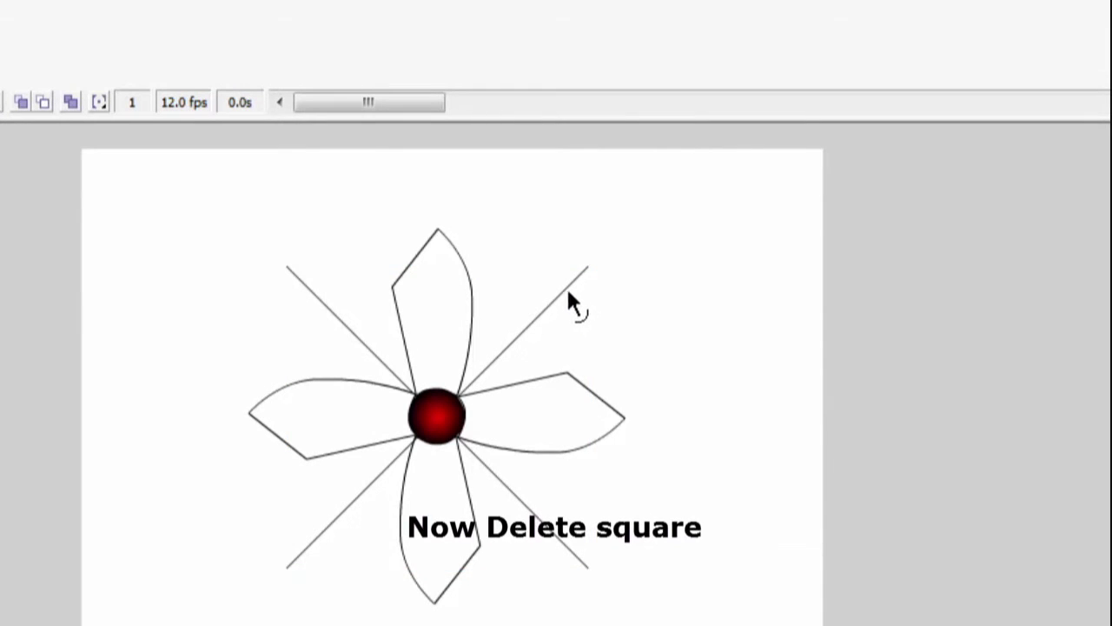
pyautogui.click(565, 291)
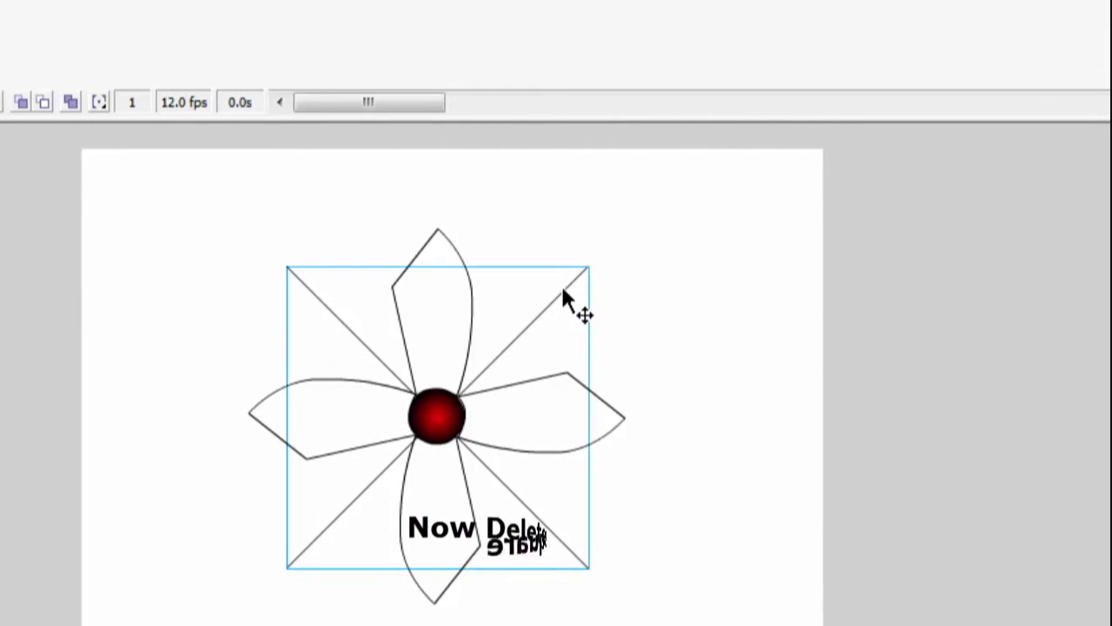
pyautogui.press('Delete')
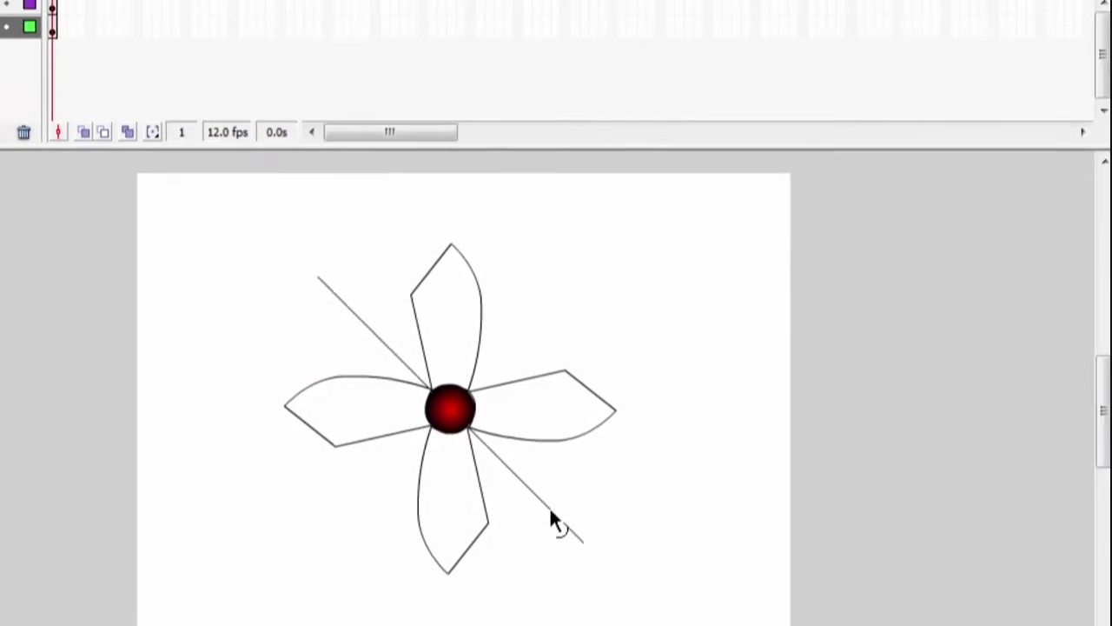
pyautogui.click(551, 514)
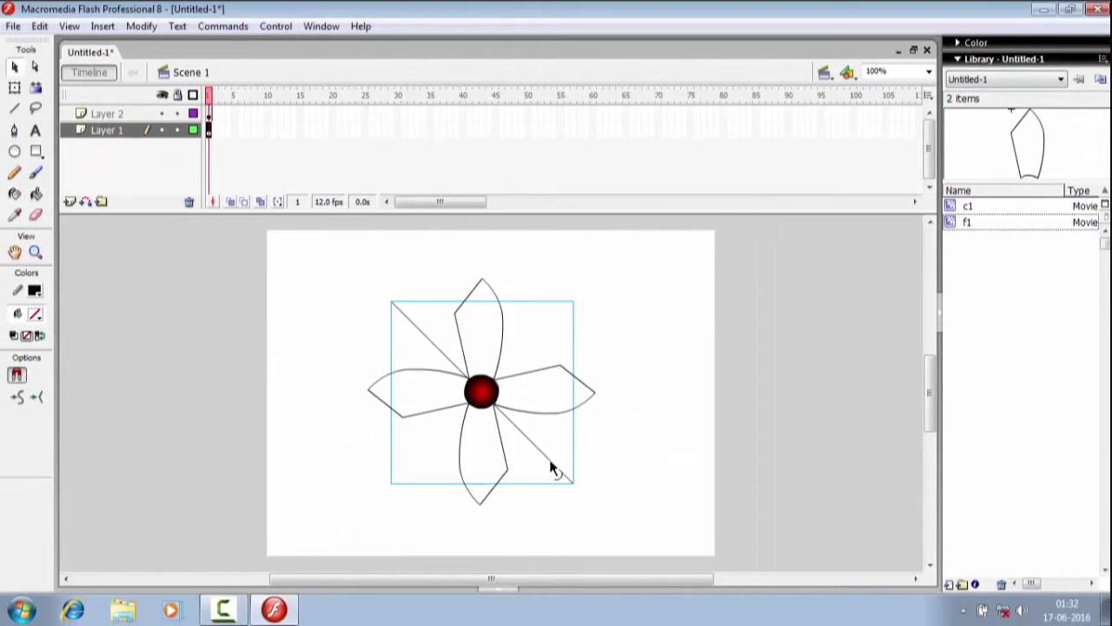
pyautogui.press('Delete')
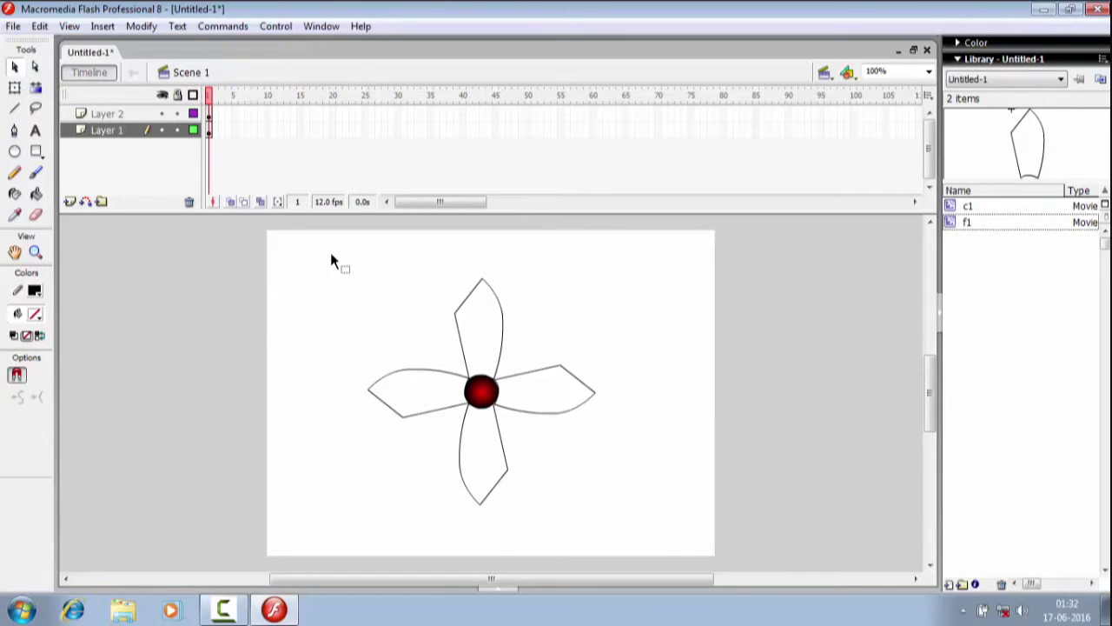
# Convert all four petals and the circle together into a movie clip symbol named fa1
pyautogui.moveTo(331, 254); pyautogui.dragTo(609, 523)
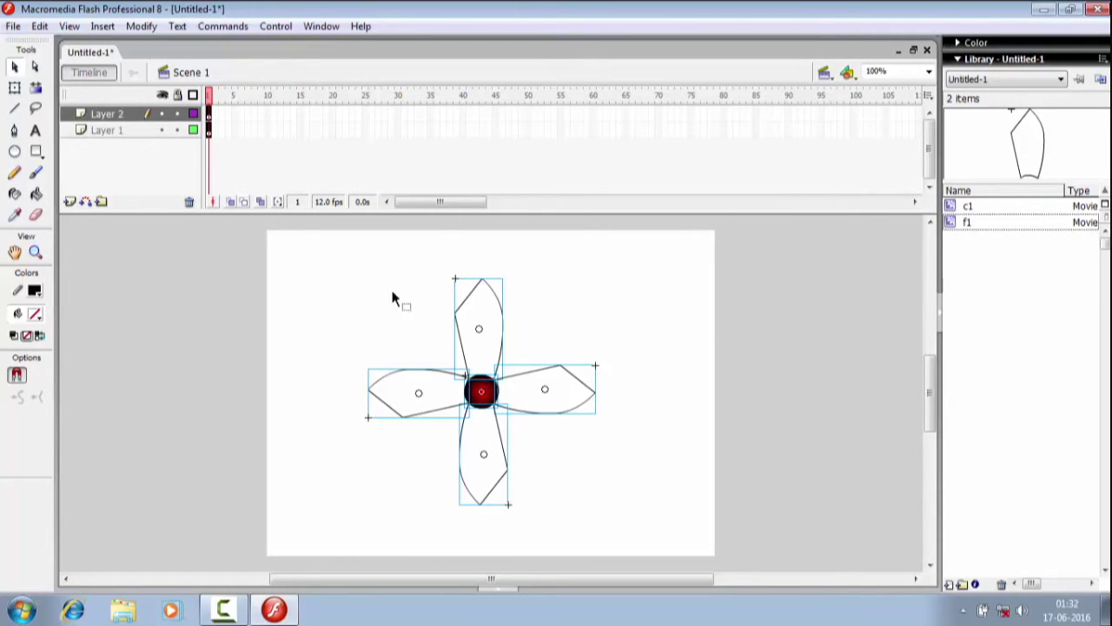
pyautogui.click(137, 27)
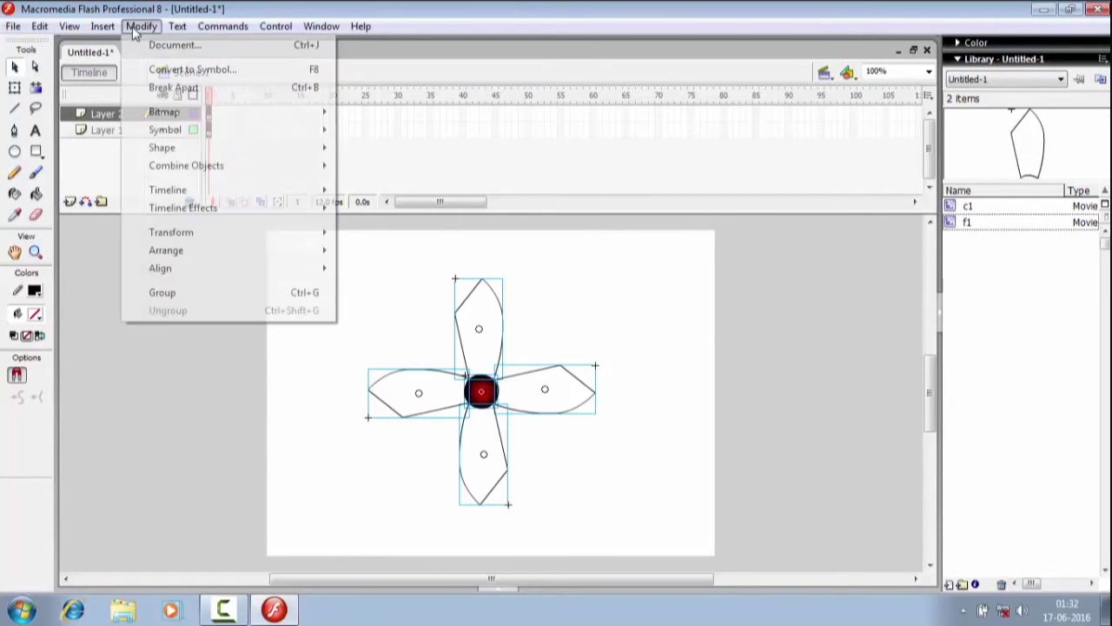
pyautogui.click(182, 70)
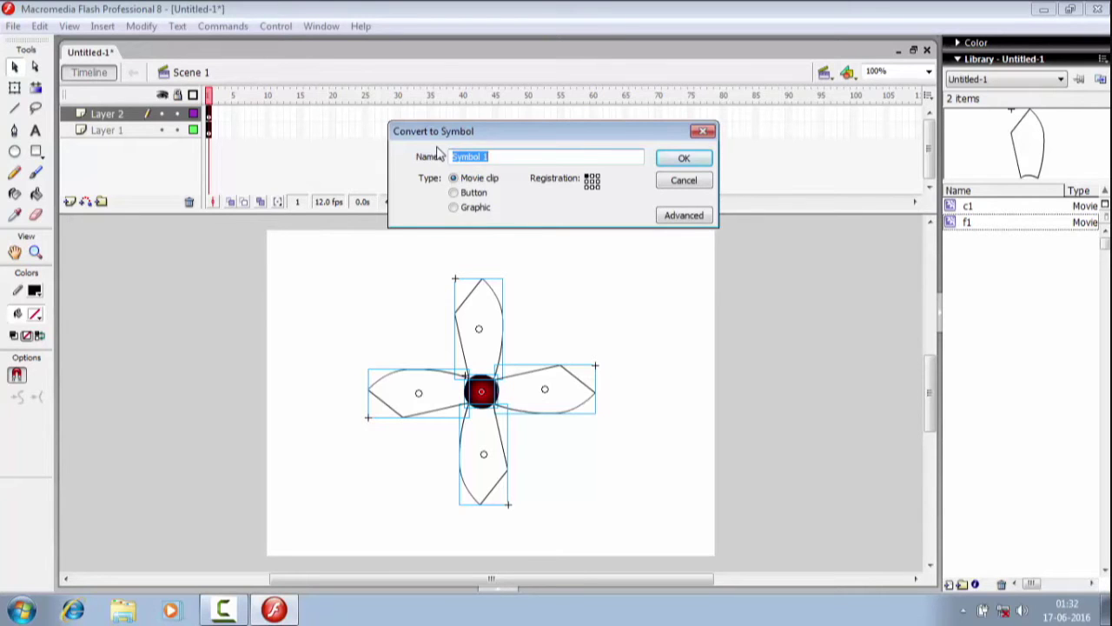
pyautogui.write('fa1')
pyautogui.click(673, 160)
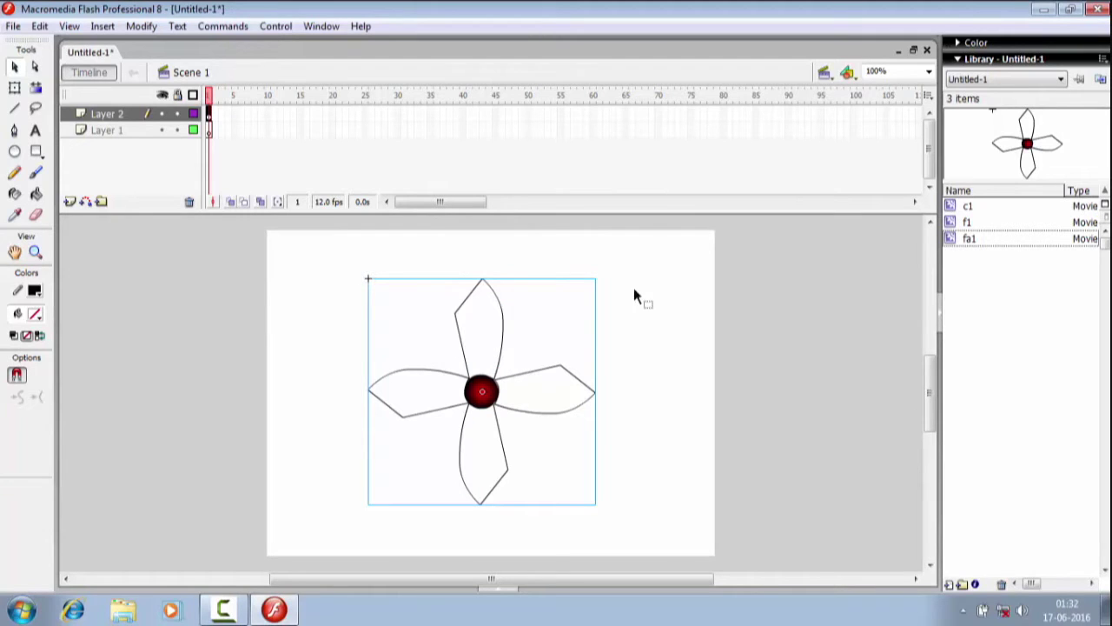
# Apply a Transform timeline effect to the flower with a rotation of 90 degrees over 30 frames
pyautogui.click(153, 28)
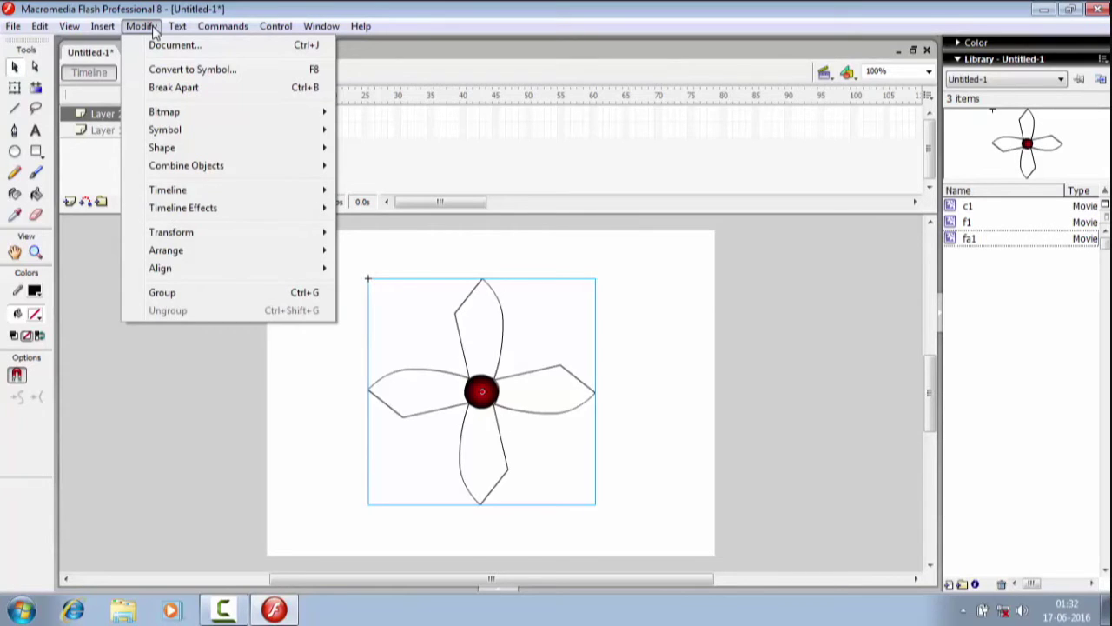
pyautogui.moveTo(103, 26)
pyautogui.moveTo(130, 78)
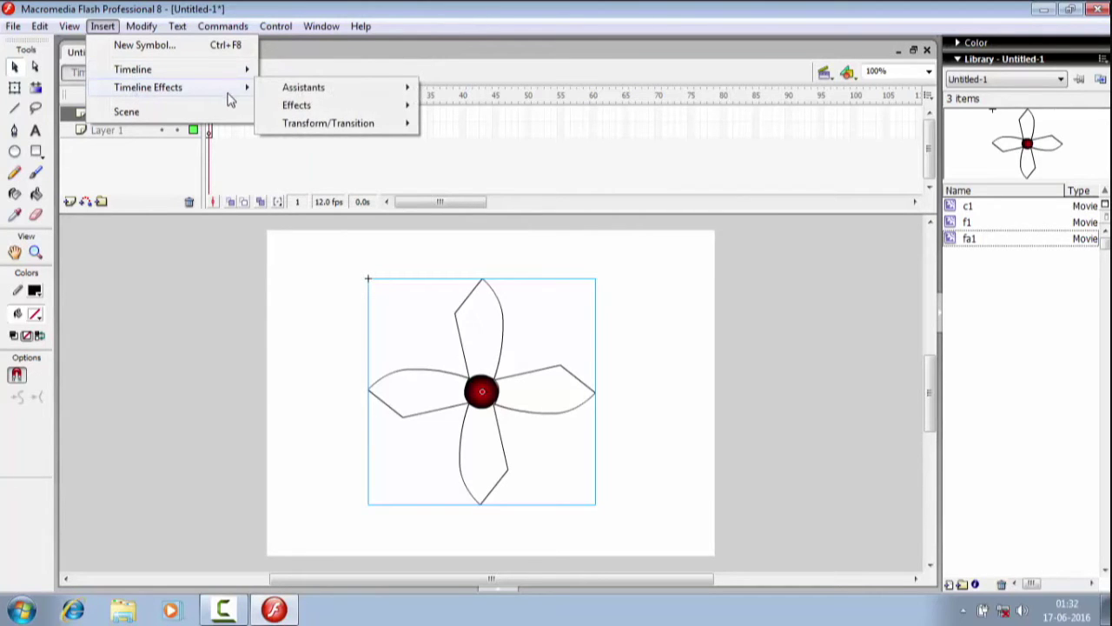
pyautogui.moveTo(305, 127)
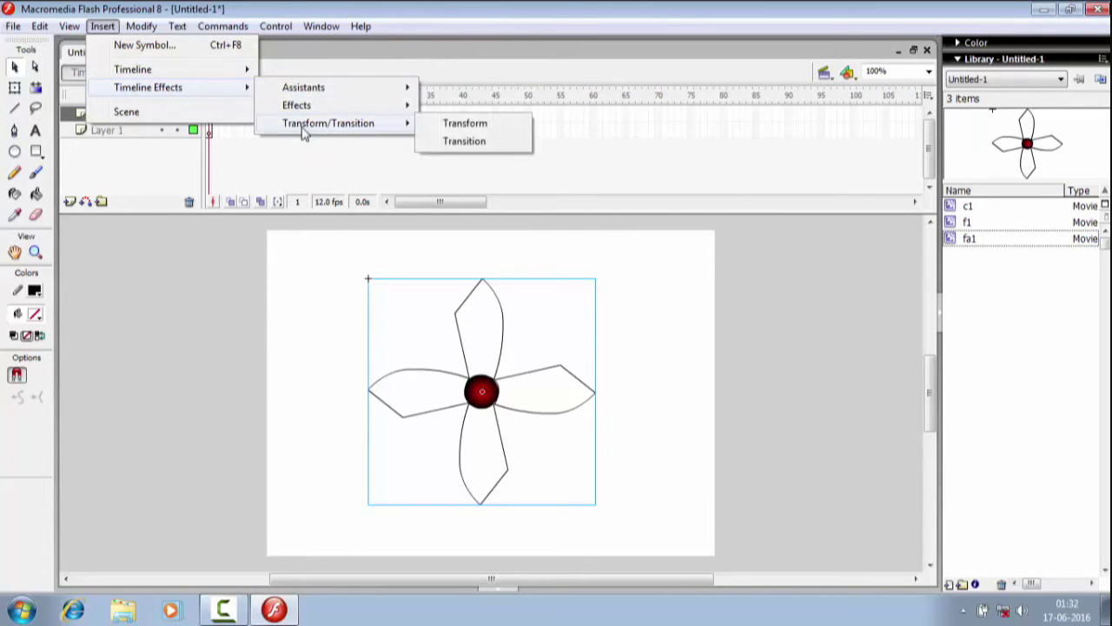
pyautogui.click(462, 128)
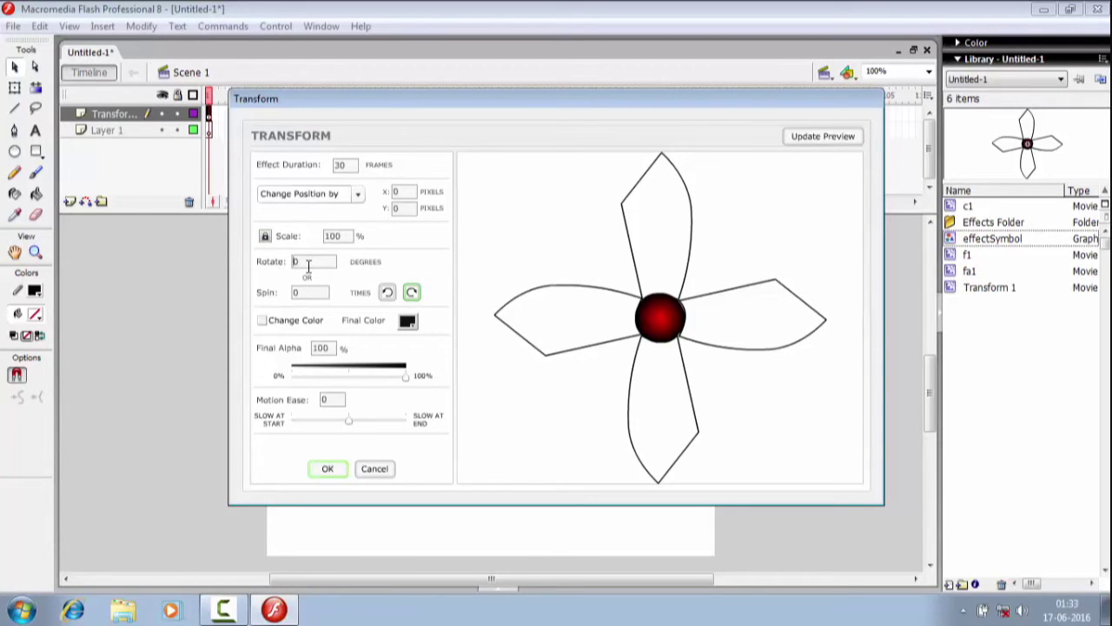
pyautogui.write('900')
pyautogui.press('BackSpace')
pyautogui.click(328, 469)
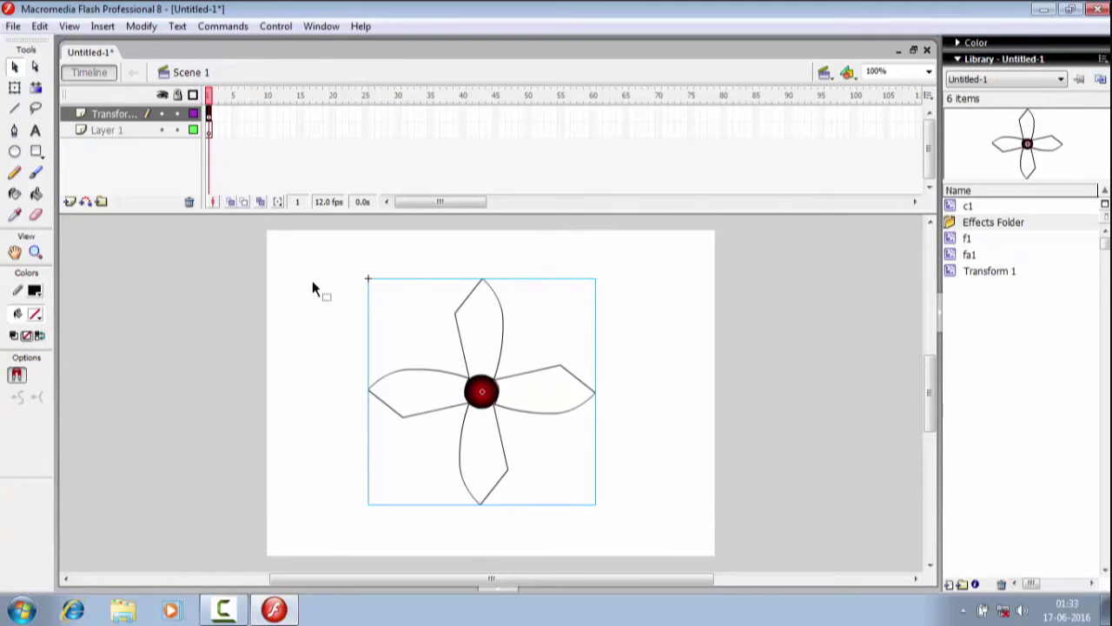
# Test the movie to preview the flower's rotation
pyautogui.click(274, 26)
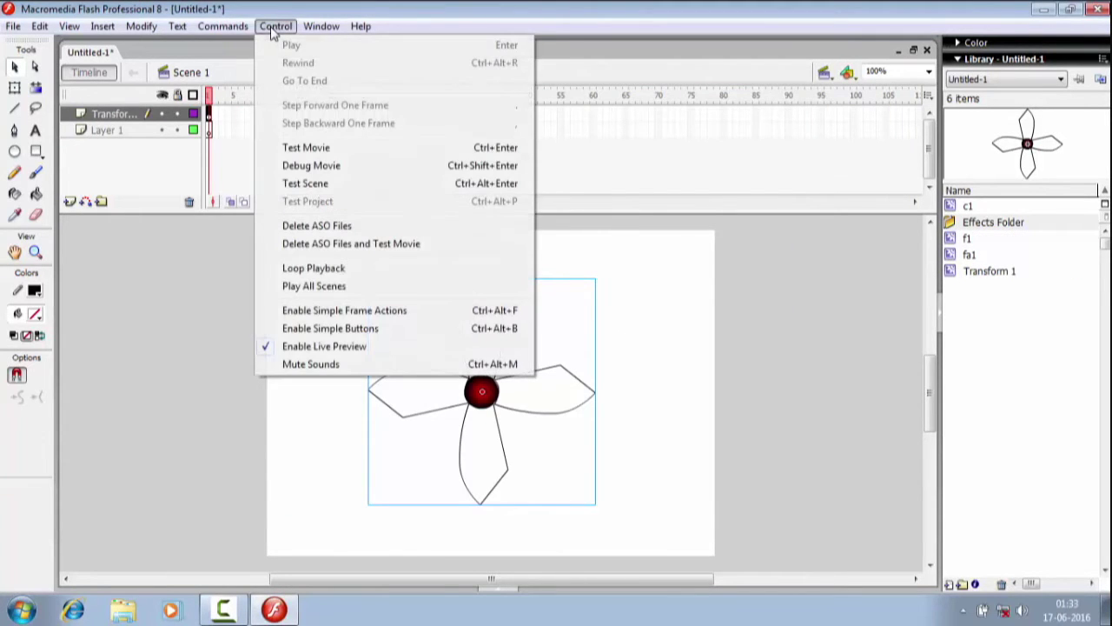
pyautogui.click(306, 148)
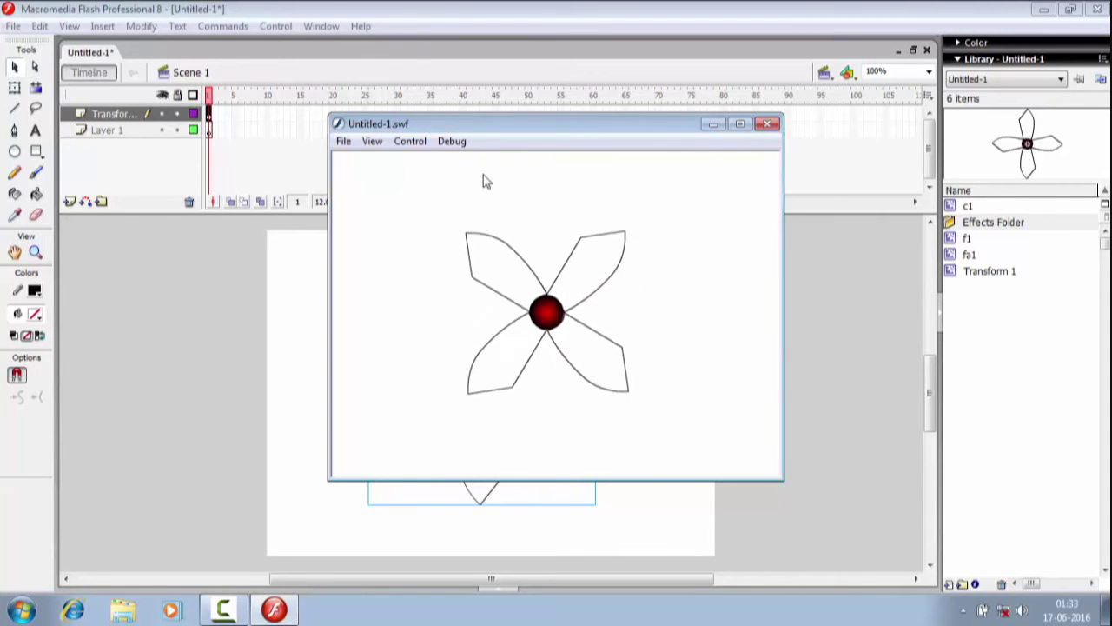
# Close the movie preview and set the document's frame rate to 30 fps
pyautogui.click(768, 124)
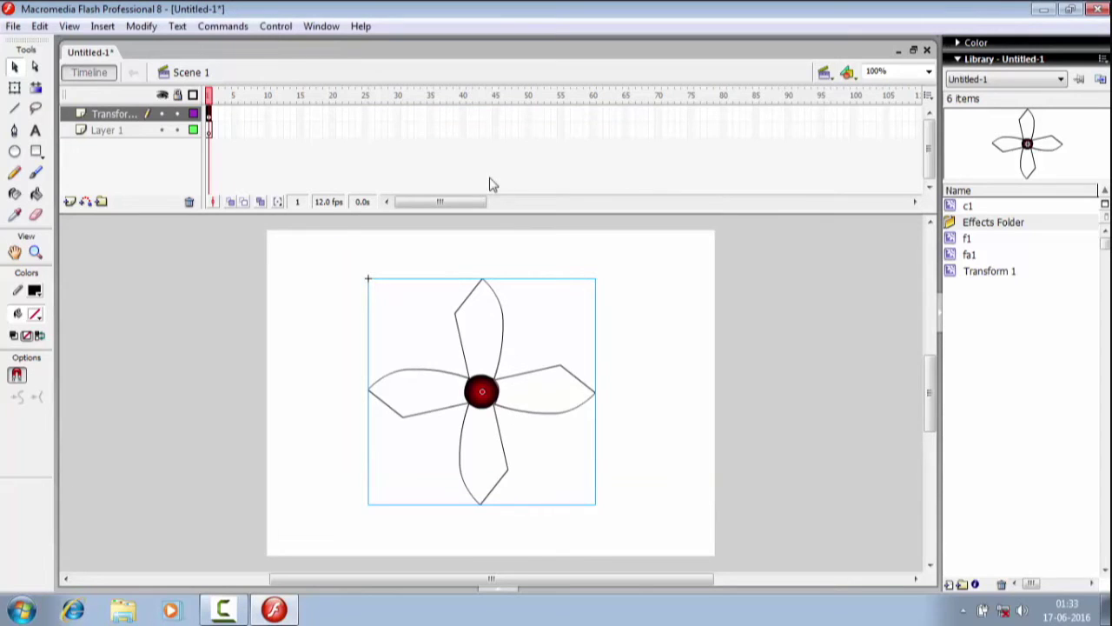
pyautogui.doubleClick(329, 202)
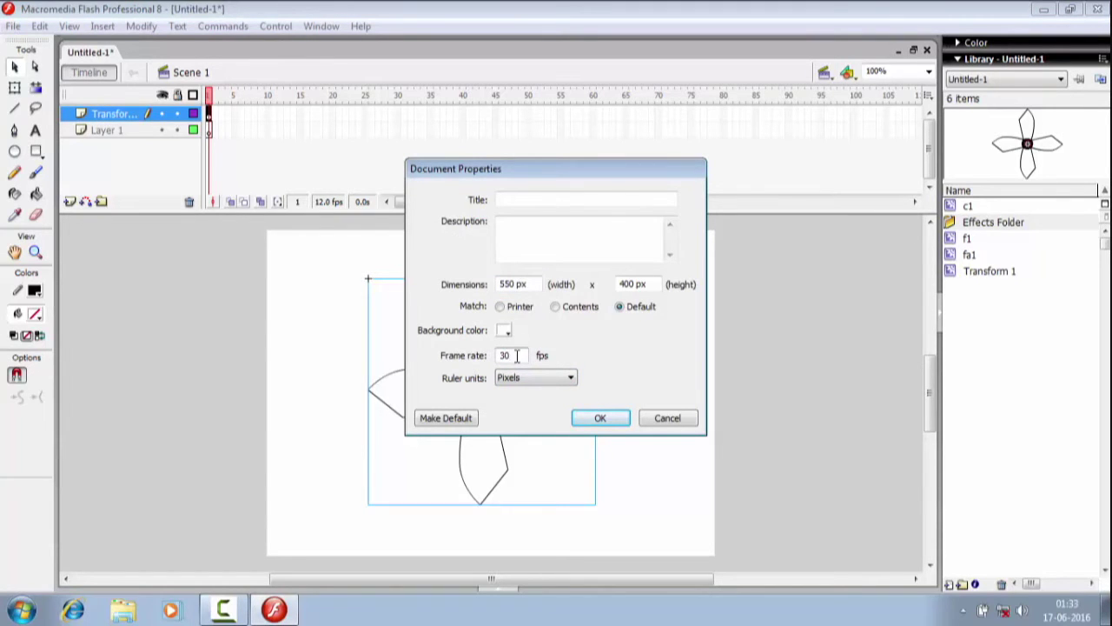
pyautogui.click(593, 419)
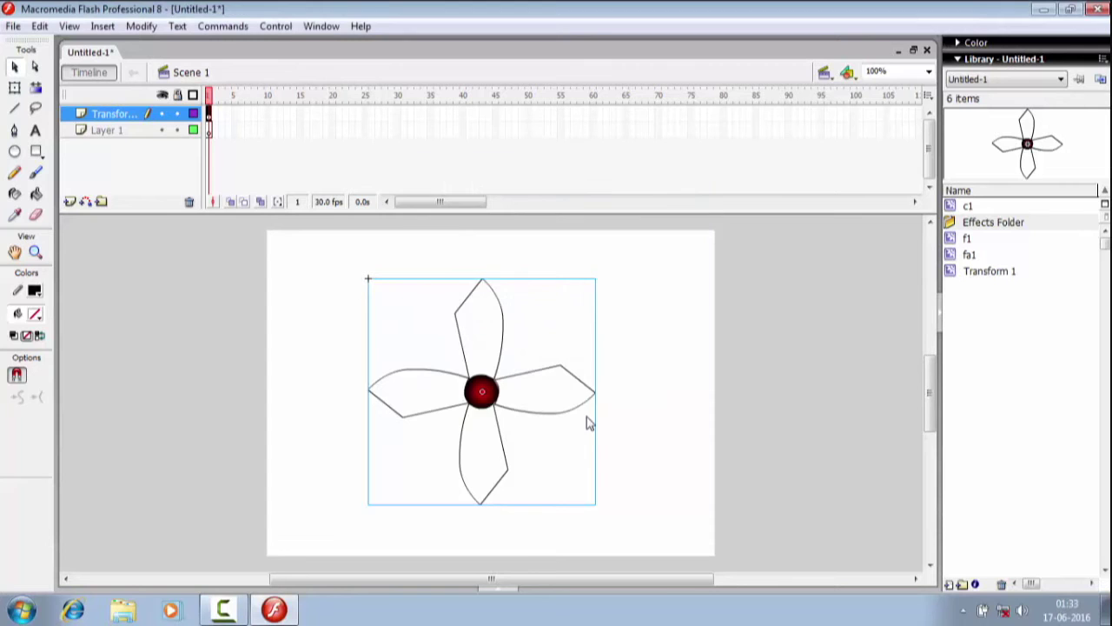
# Test the movie again to preview the flower's rotation at the new frame rate
pyautogui.click(287, 28)
pyautogui.click(330, 149)
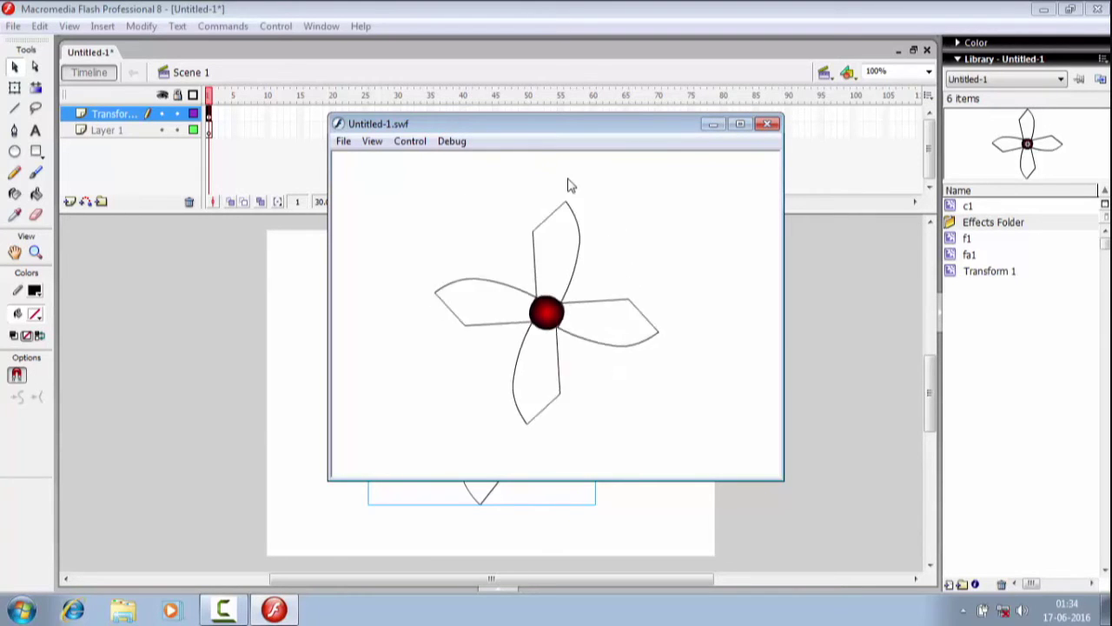
pyautogui.click(768, 125)
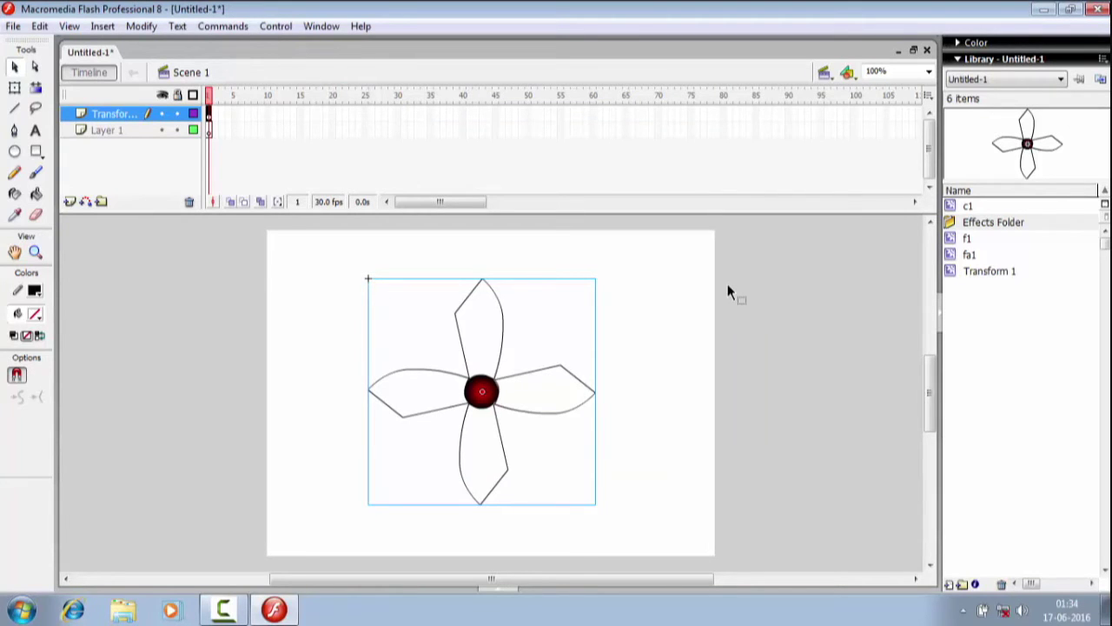
# Delete the Transform effect layer from the timeline, keeping only Layer 1
pyautogui.click(969, 274)
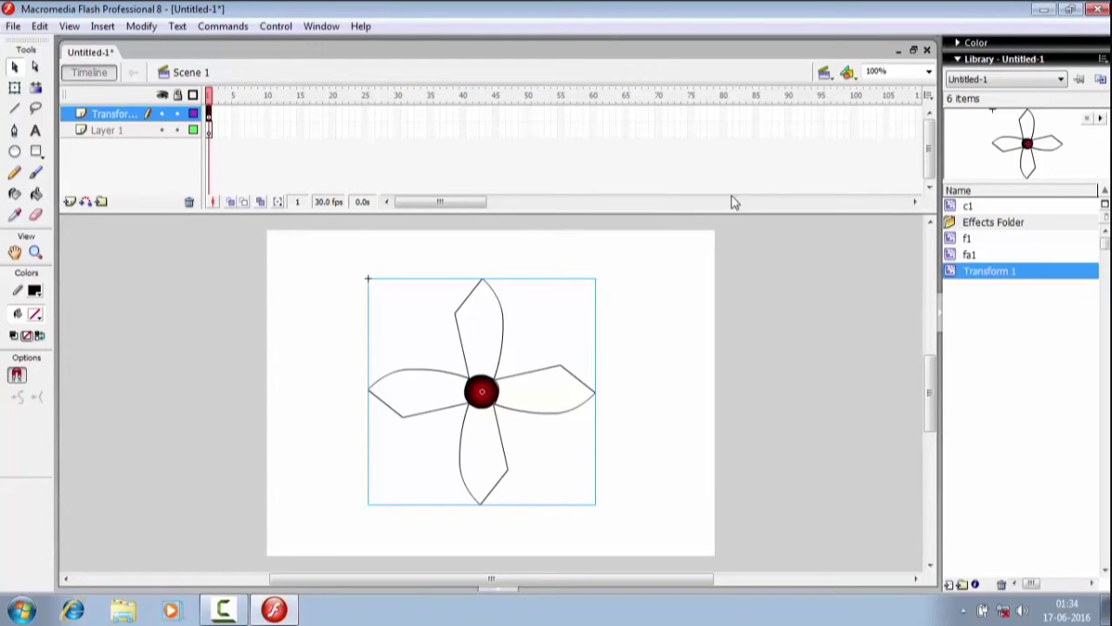
pyautogui.rightClick(123, 119)
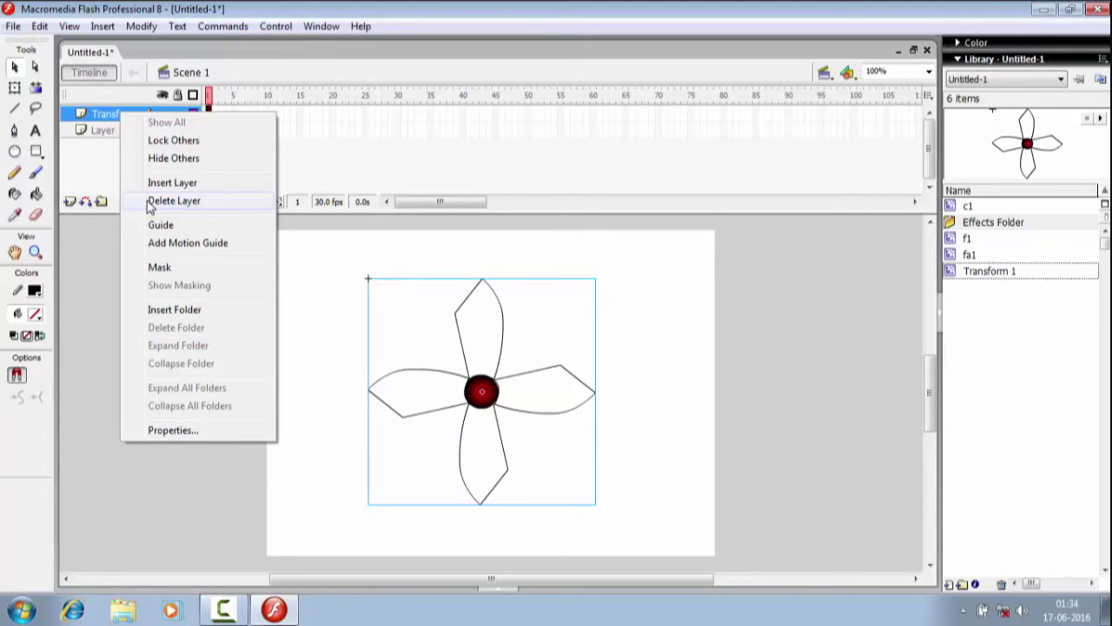
pyautogui.click(173, 201)
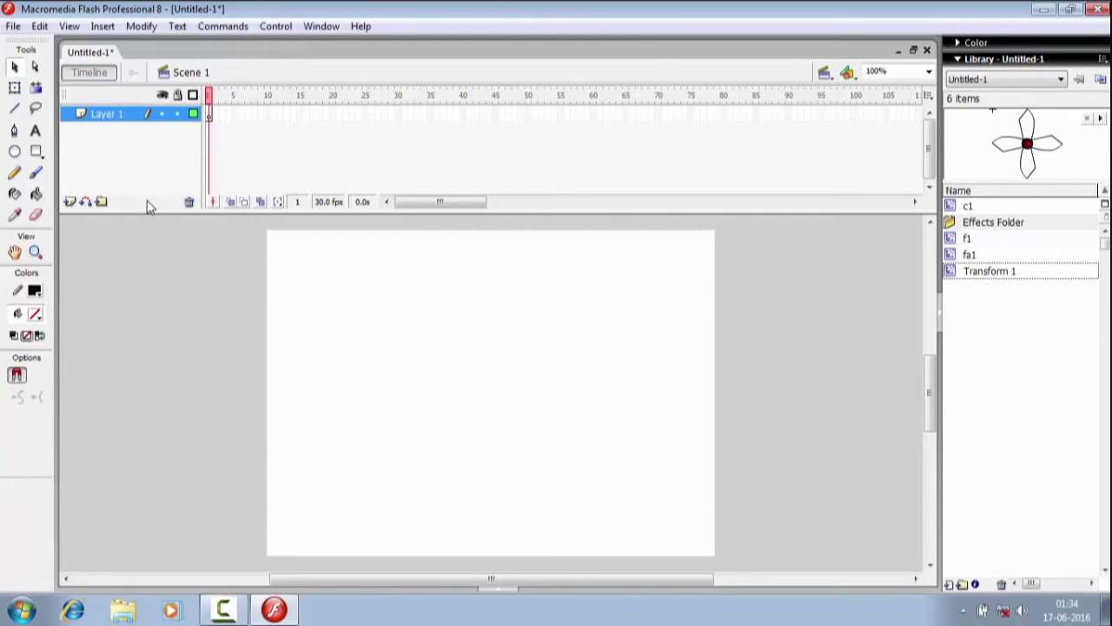
# Delete the Transform 1 symbol and the Effects Folder from the library
pyautogui.click(209, 117)
pyautogui.rightClick(972, 277)
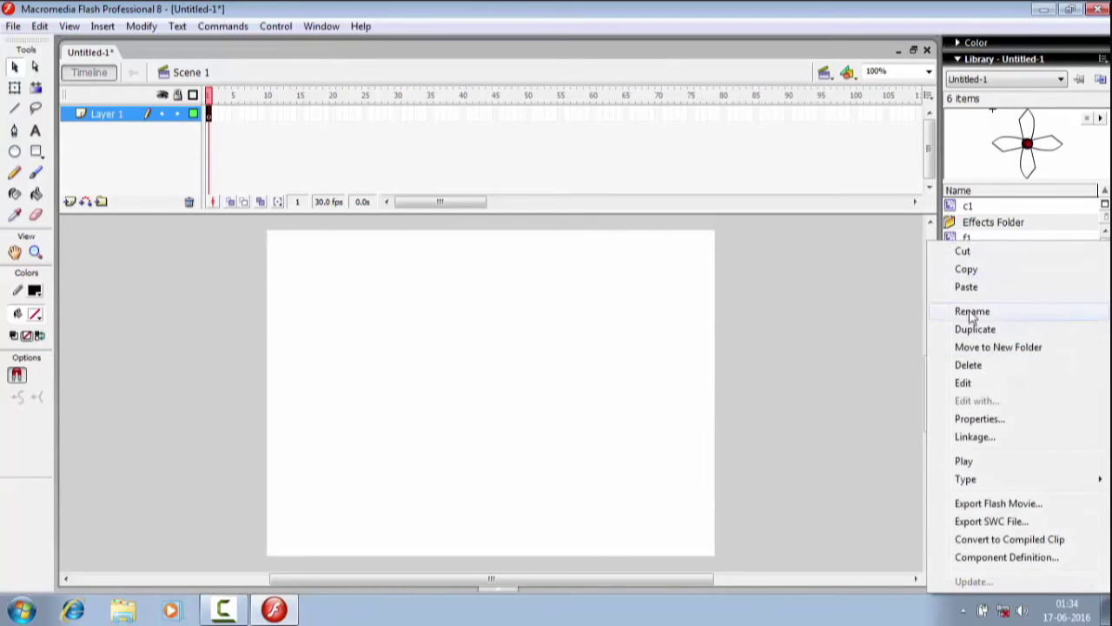
pyautogui.click(972, 368)
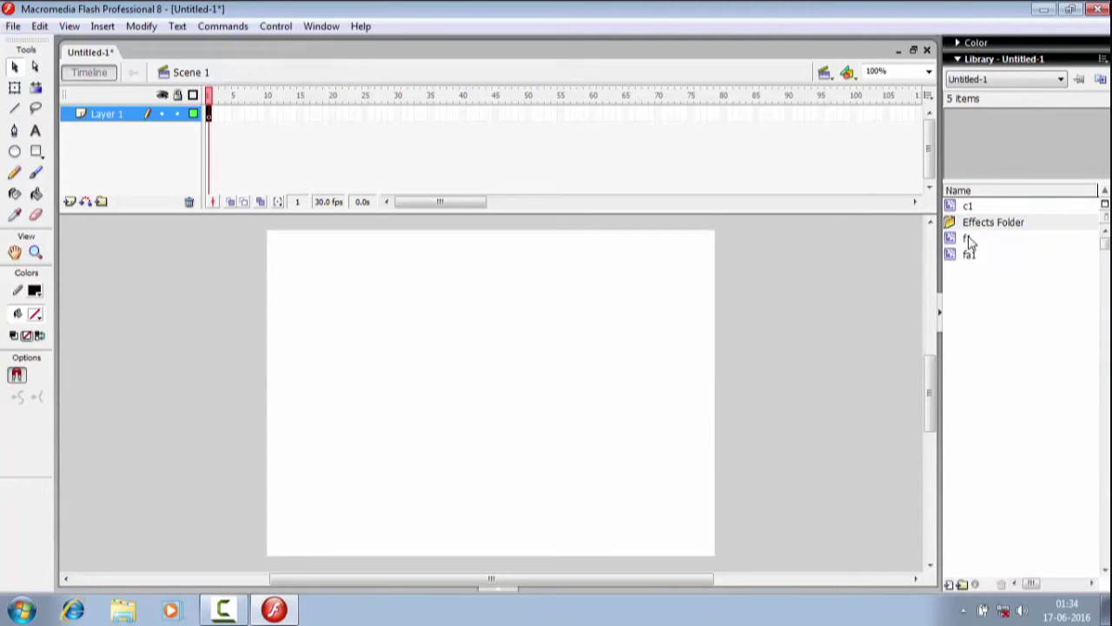
pyautogui.rightClick(966, 224)
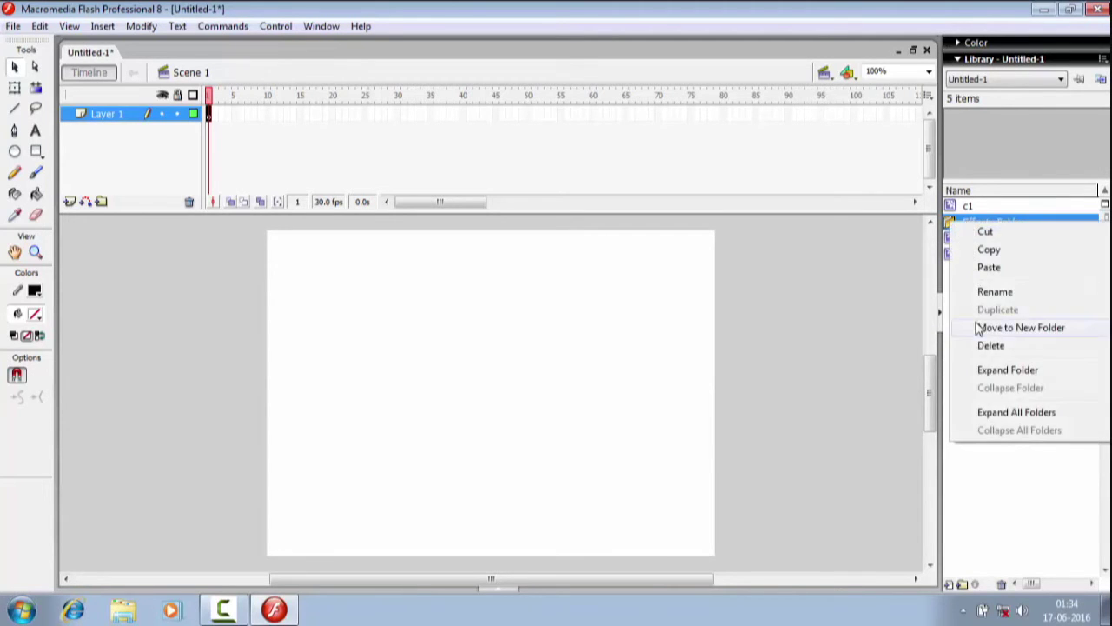
pyautogui.click(978, 345)
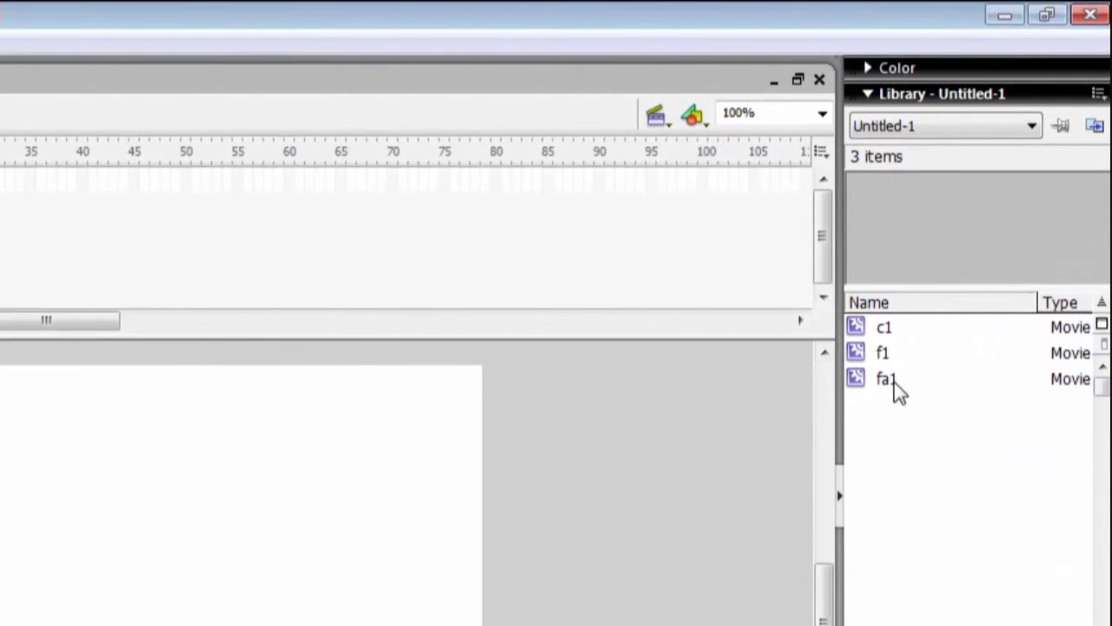
# Preview the c1, f1 and fa1 symbols and place an instance of fa1 near the stage centre on Layer 1
pyautogui.click(920, 322)
pyautogui.click(896, 361)
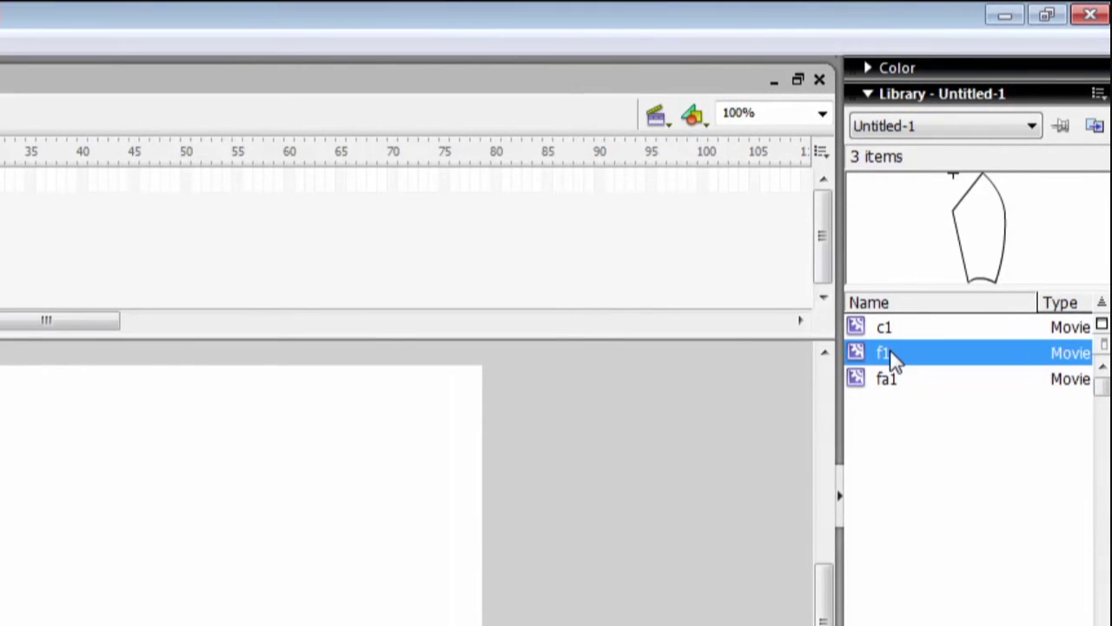
pyautogui.click(893, 334)
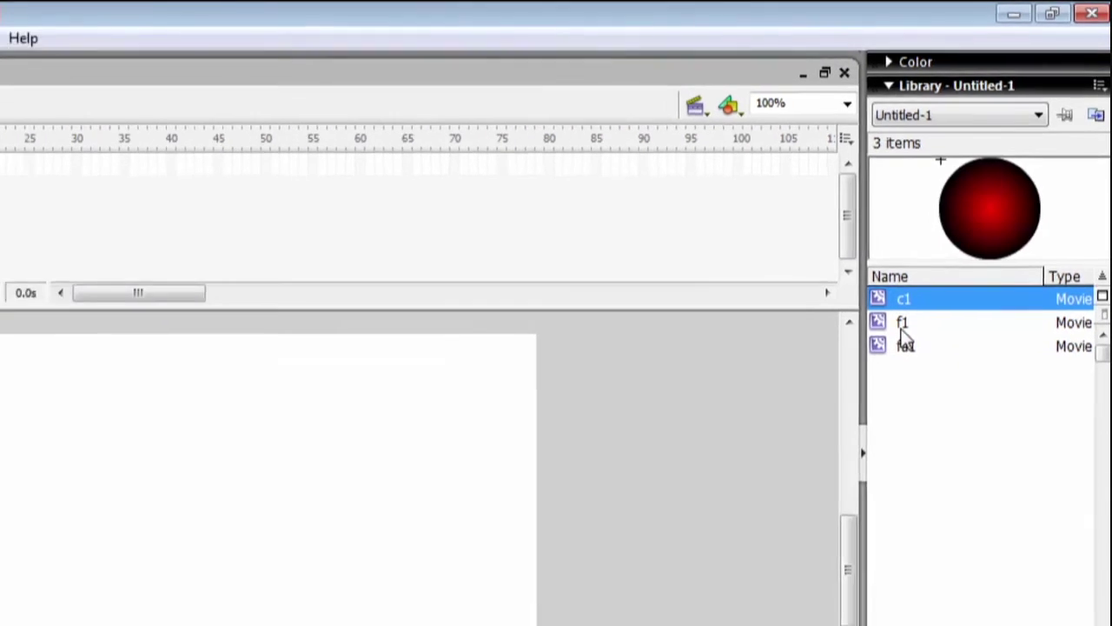
pyautogui.click(885, 358)
pyautogui.click(948, 276)
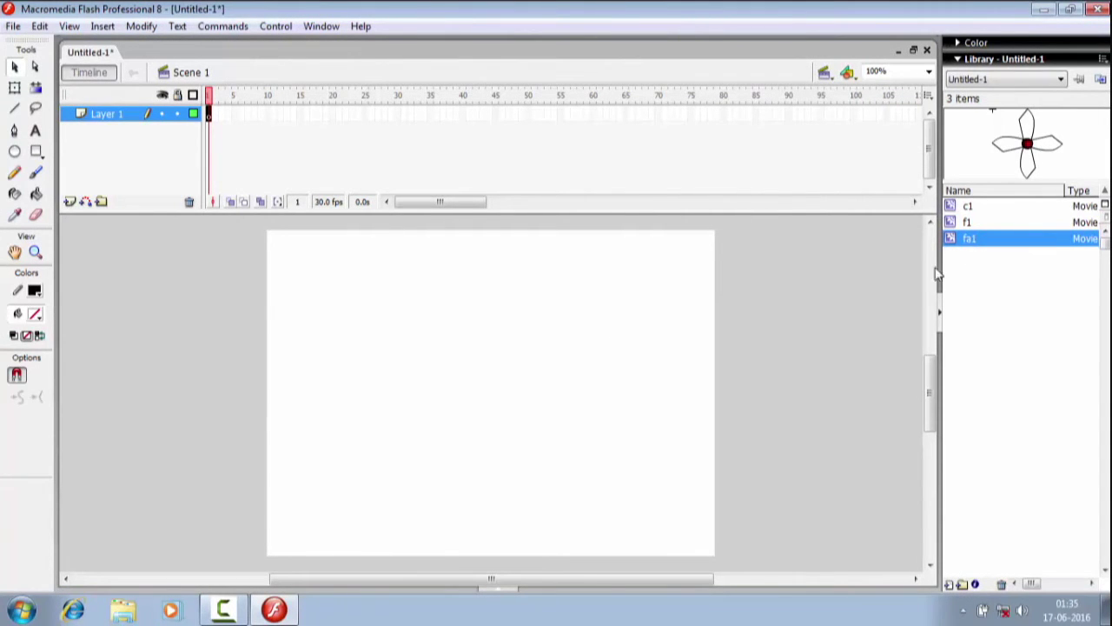
pyautogui.moveTo(983, 244); pyautogui.dragTo(498, 391)
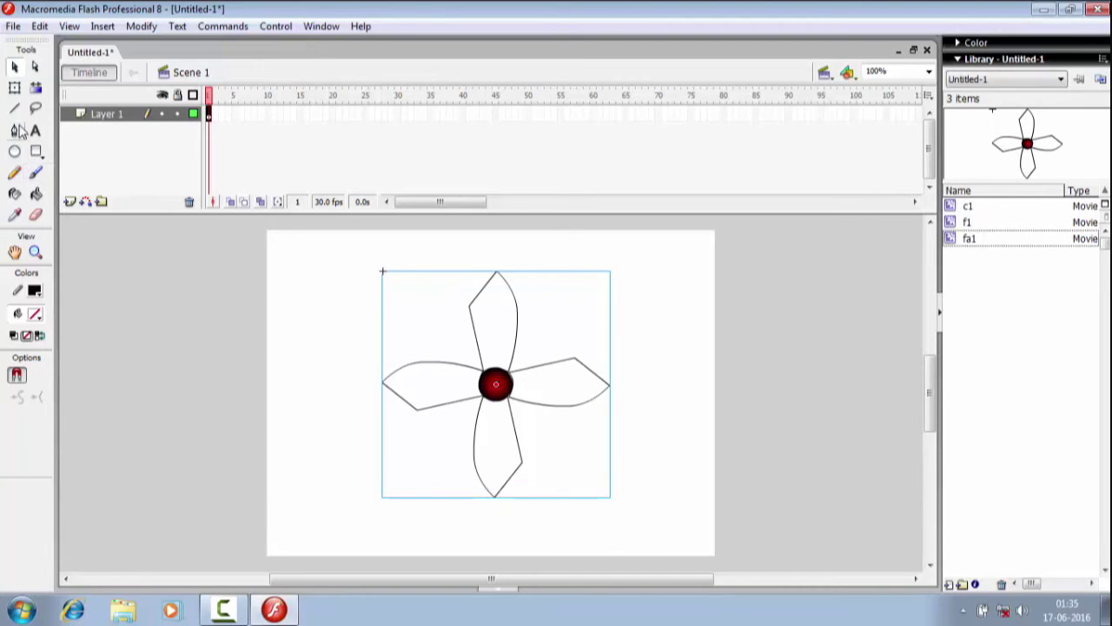
# Insert a keyframe at frame 5 and rotate the flower there roughly an eighth turn counterclockwise with Free Transform
pyautogui.click(14, 88)
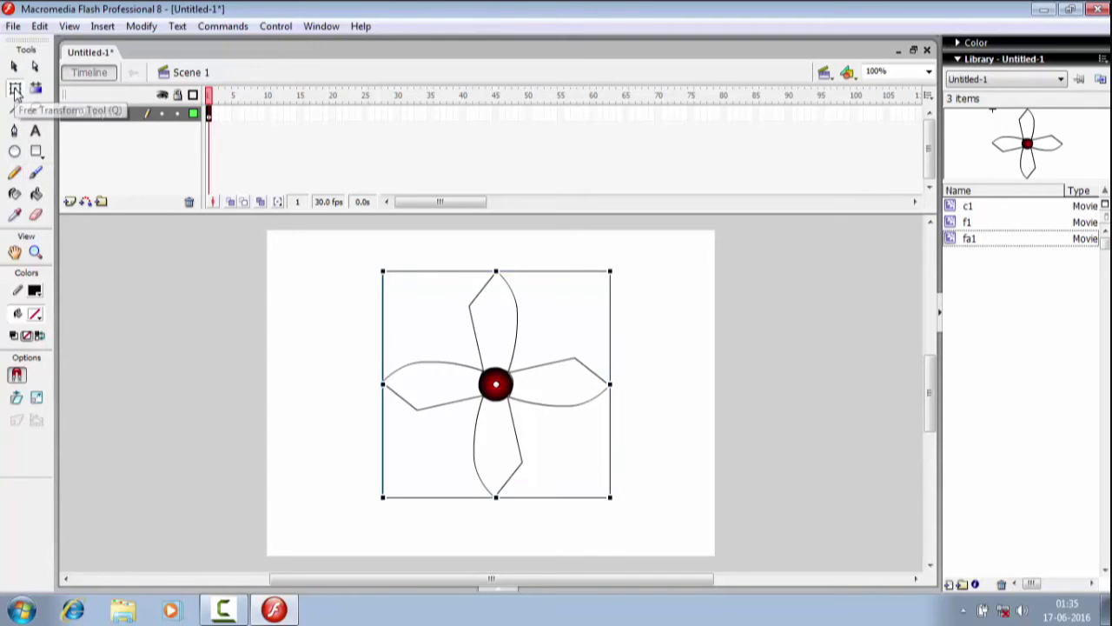
pyautogui.click(233, 115)
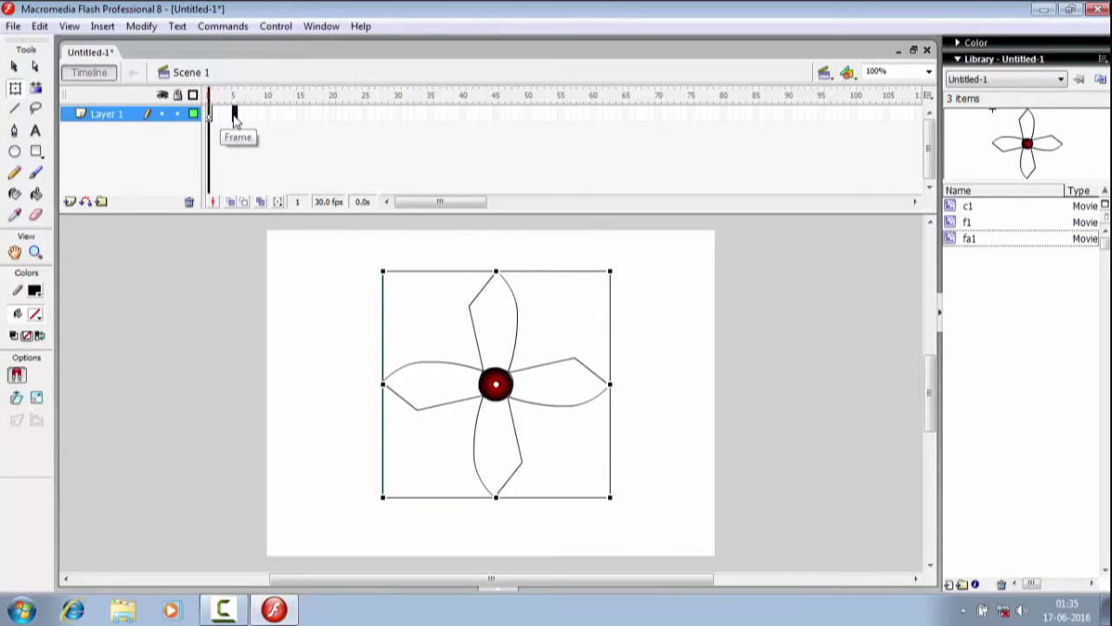
pyautogui.rightClick(233, 119)
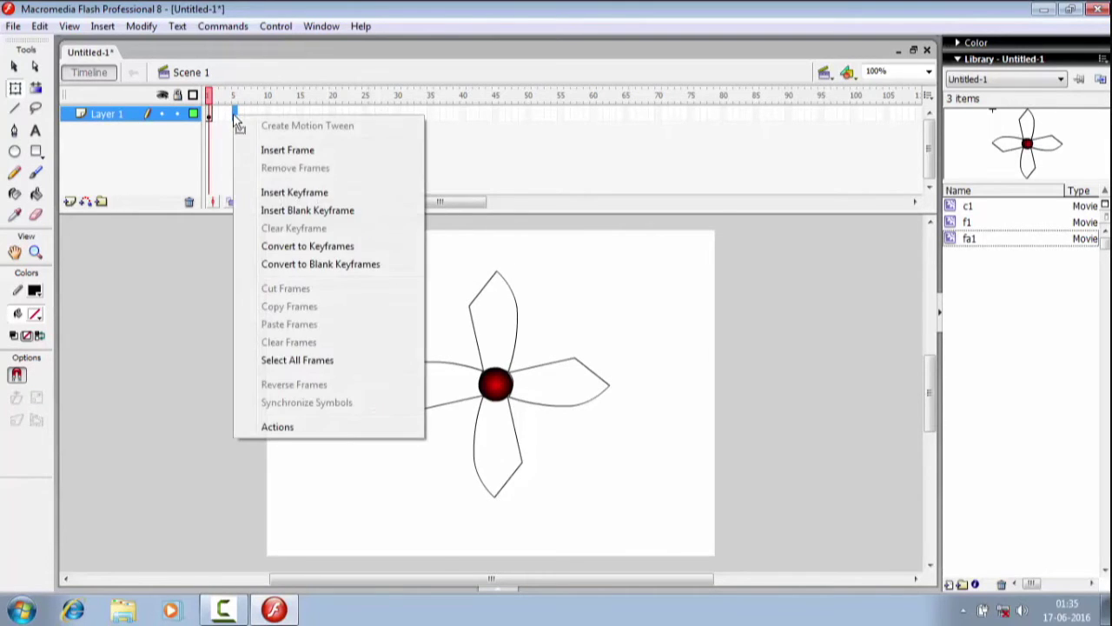
pyautogui.click(278, 193)
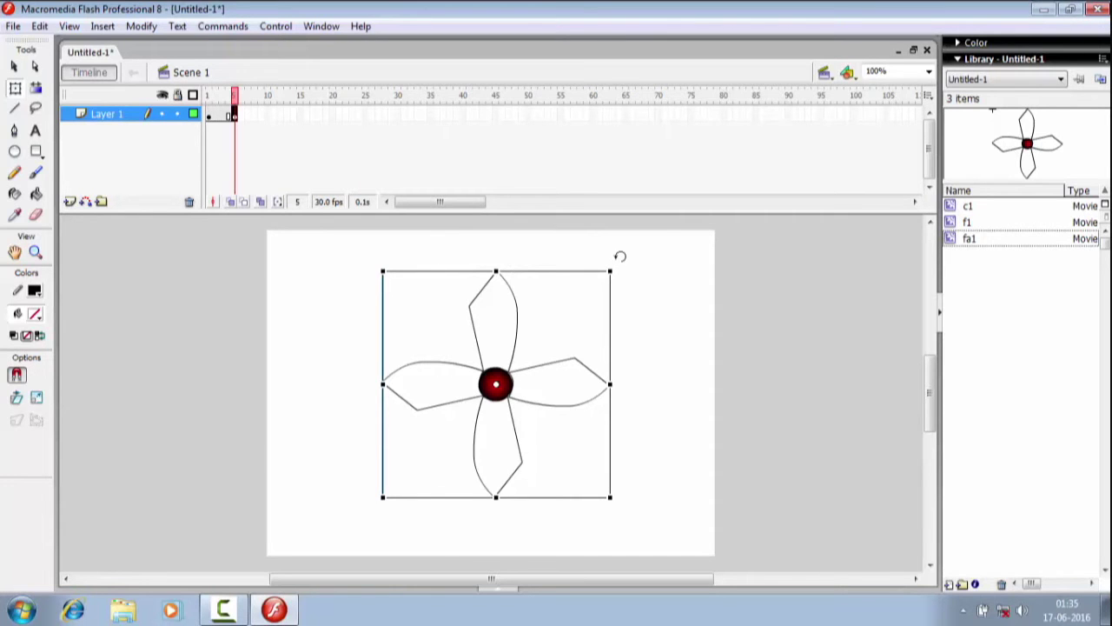
pyautogui.moveTo(614, 251); pyautogui.dragTo(593, 243)
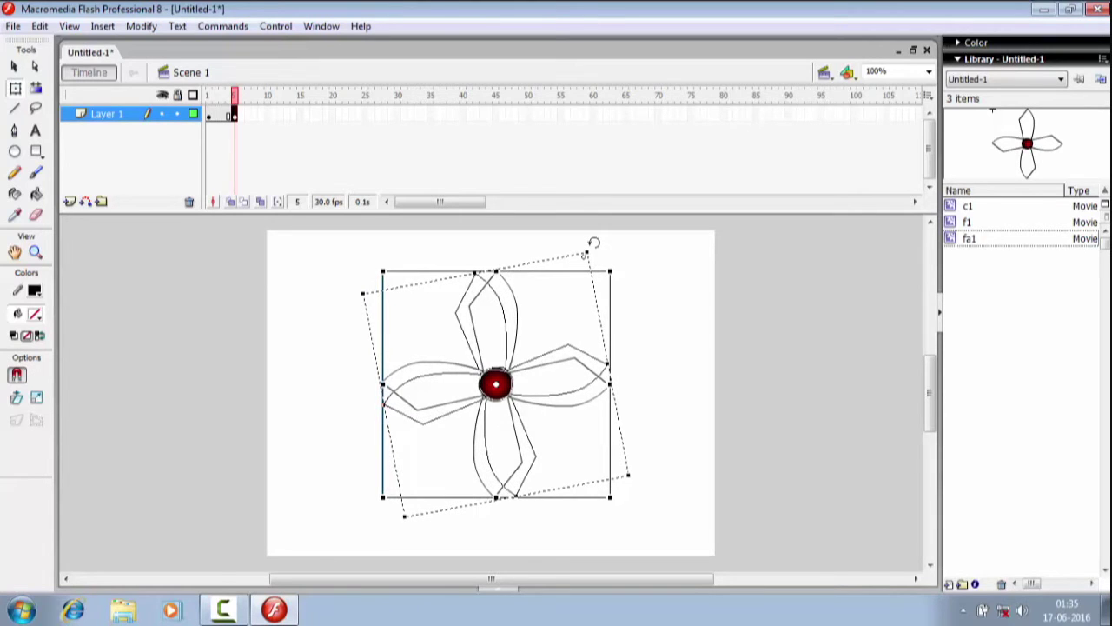
pyautogui.moveTo(593, 243); pyautogui.dragTo(519, 224)
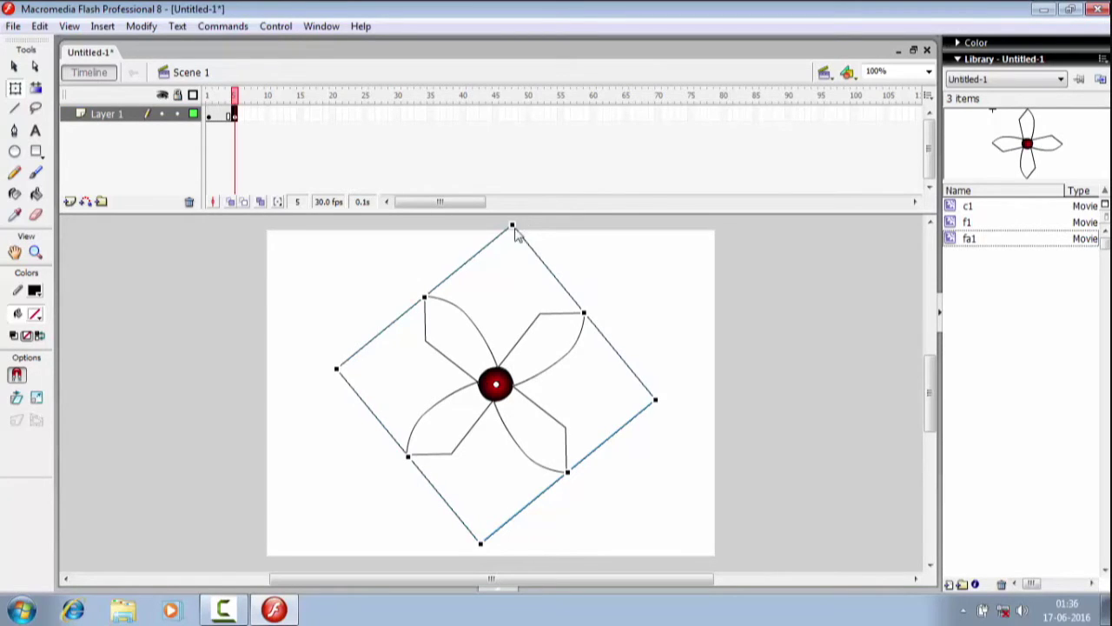
# Apply a motion tween to the Layer 1 span from frame 1 to frame 5 and scrub through it
pyautogui.click(210, 116)
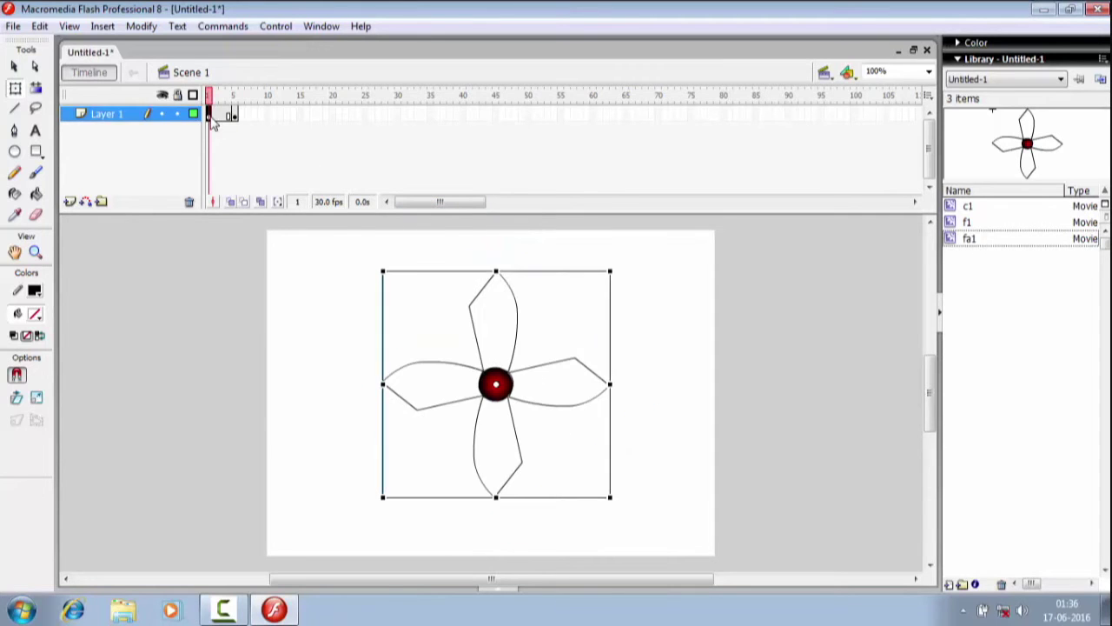
pyautogui.click(497, 589)
pyautogui.click(305, 323)
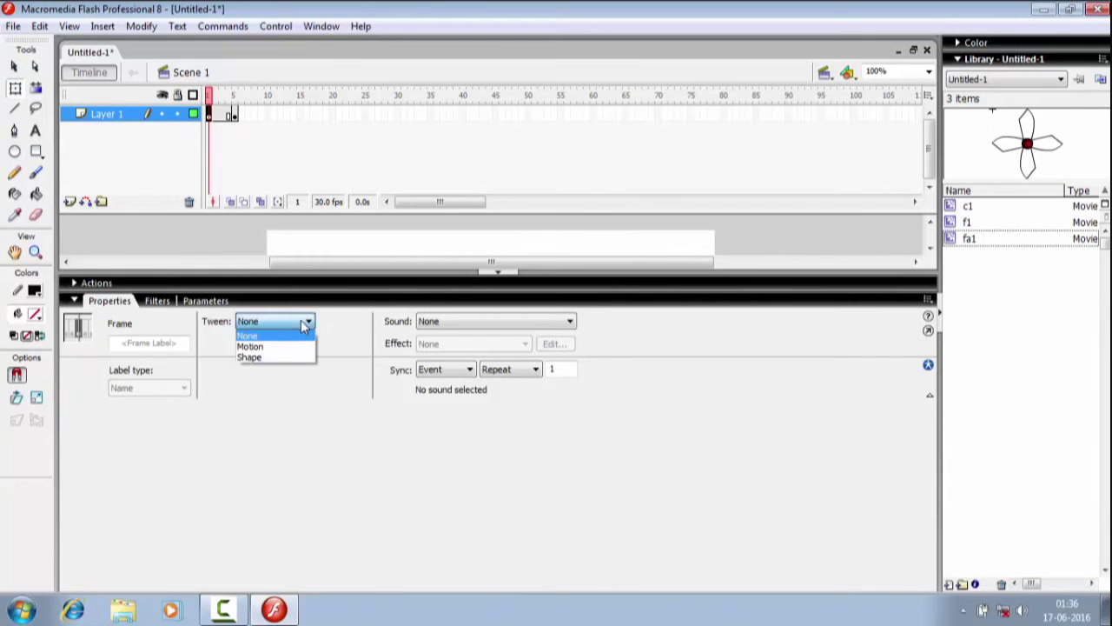
pyautogui.click(297, 347)
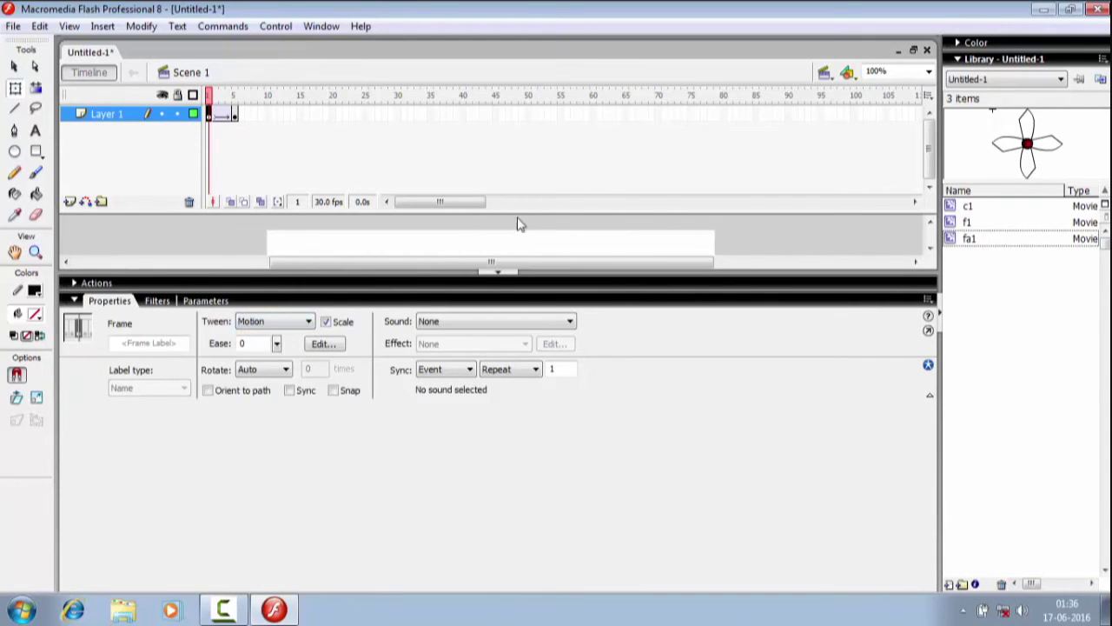
pyautogui.click(499, 272)
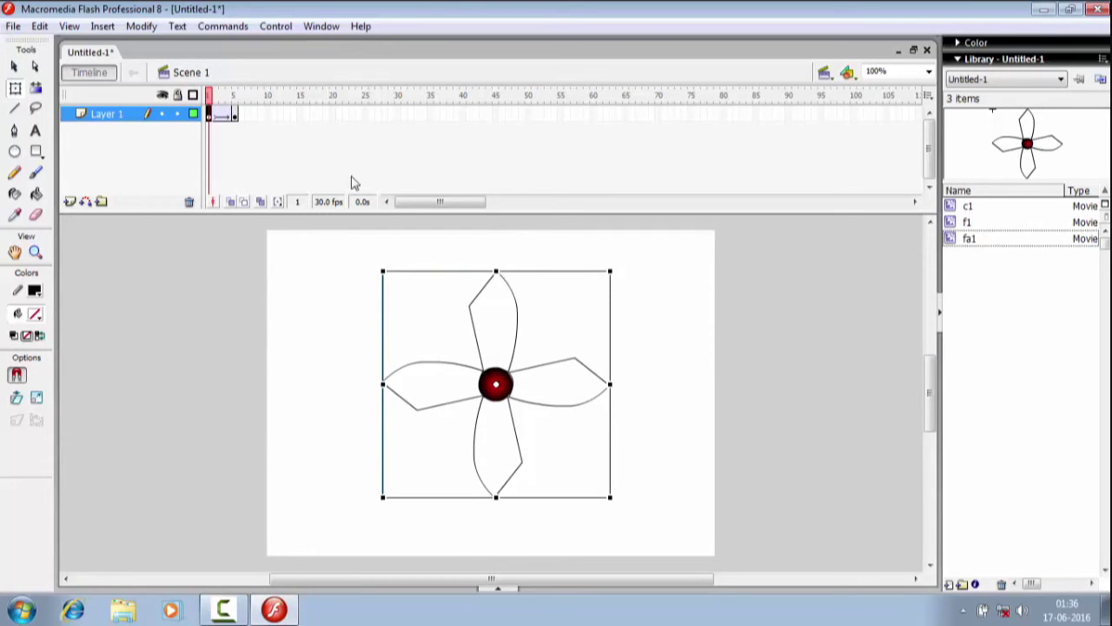
pyautogui.moveTo(210, 95)
pyautogui.mouseDown()
pyautogui.moveTo(245, 97)
pyautogui.moveTo(211, 97)
pyautogui.moveTo(252, 112)
pyautogui.moveTo(215, 103)
pyautogui.mouseUp()
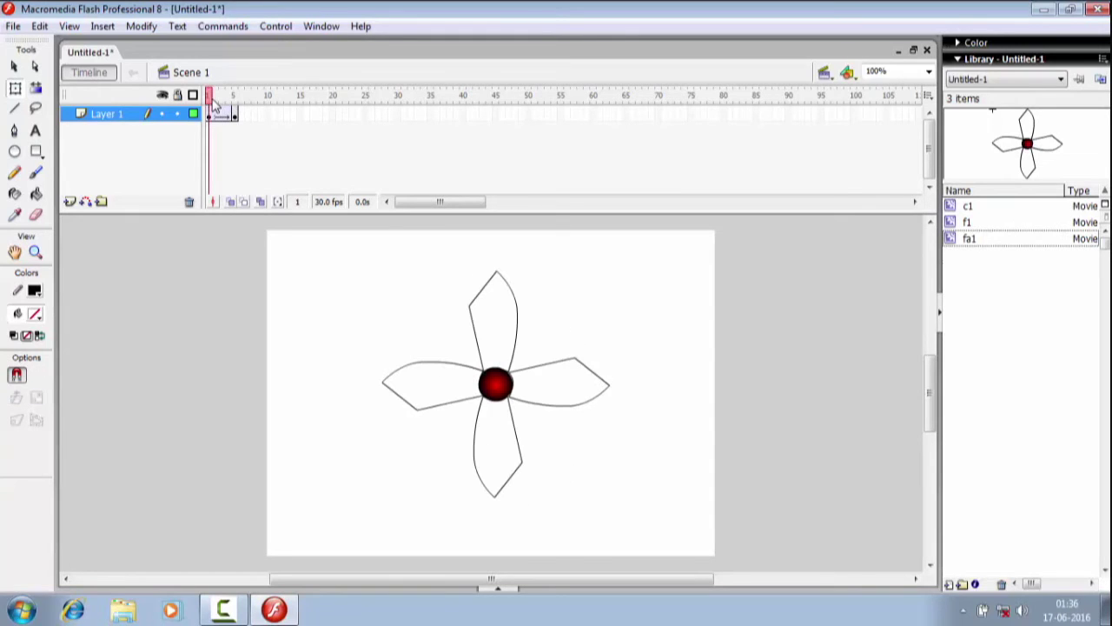
# Insert a keyframe at frame 10 and rotate the flower further counterclockwise until its bounding box is square to the stage
pyautogui.click(268, 115)
pyautogui.rightClick(269, 113)
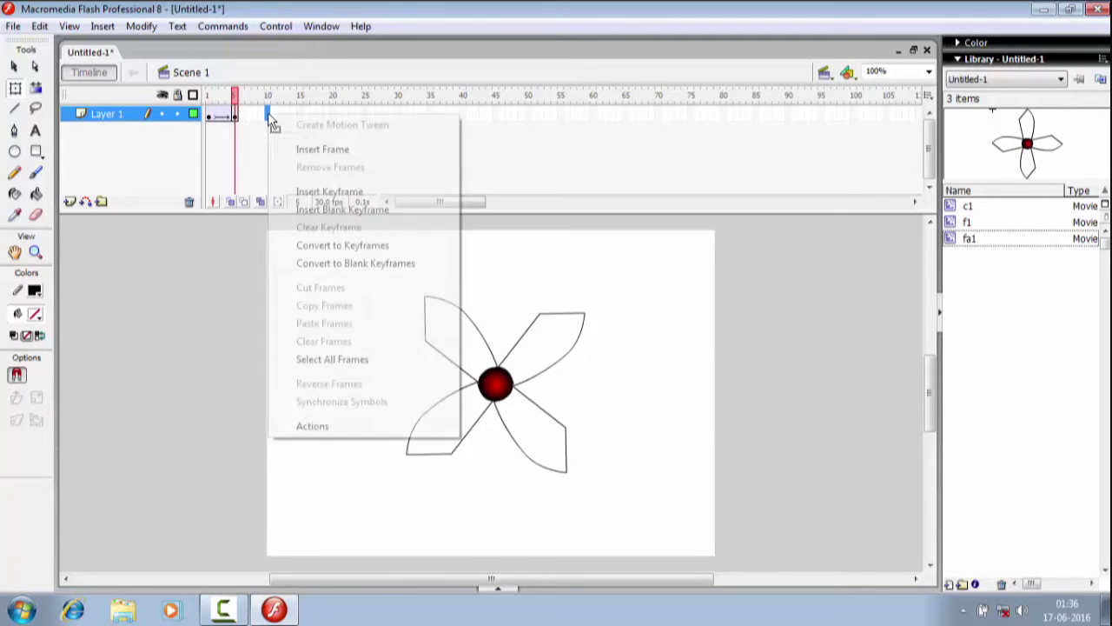
pyautogui.click(329, 191)
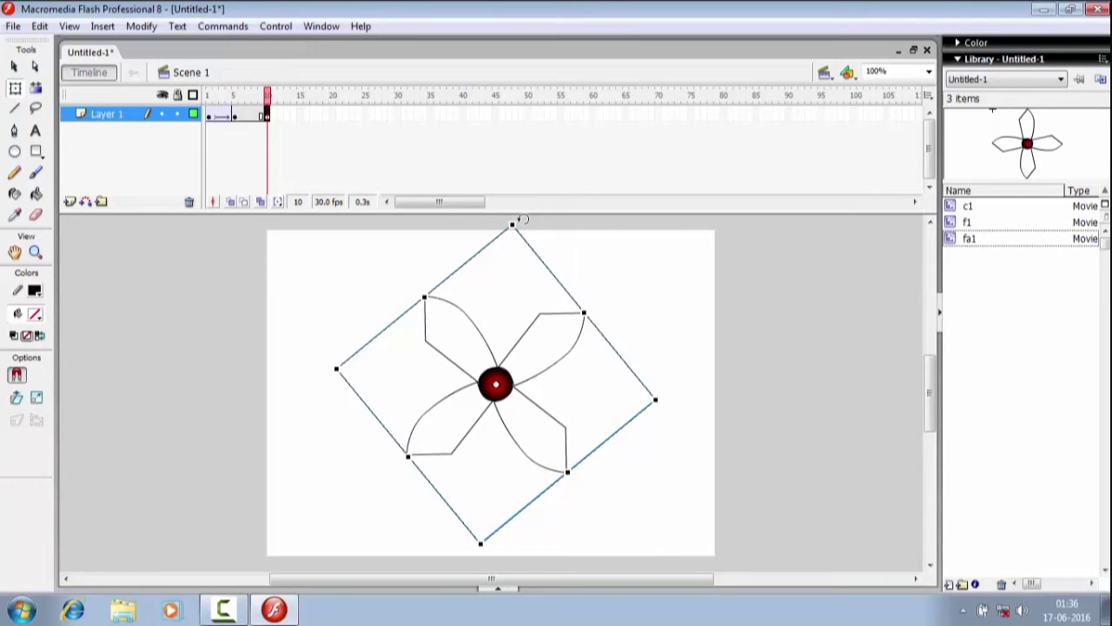
pyautogui.moveTo(520, 219); pyautogui.dragTo(297, 201)
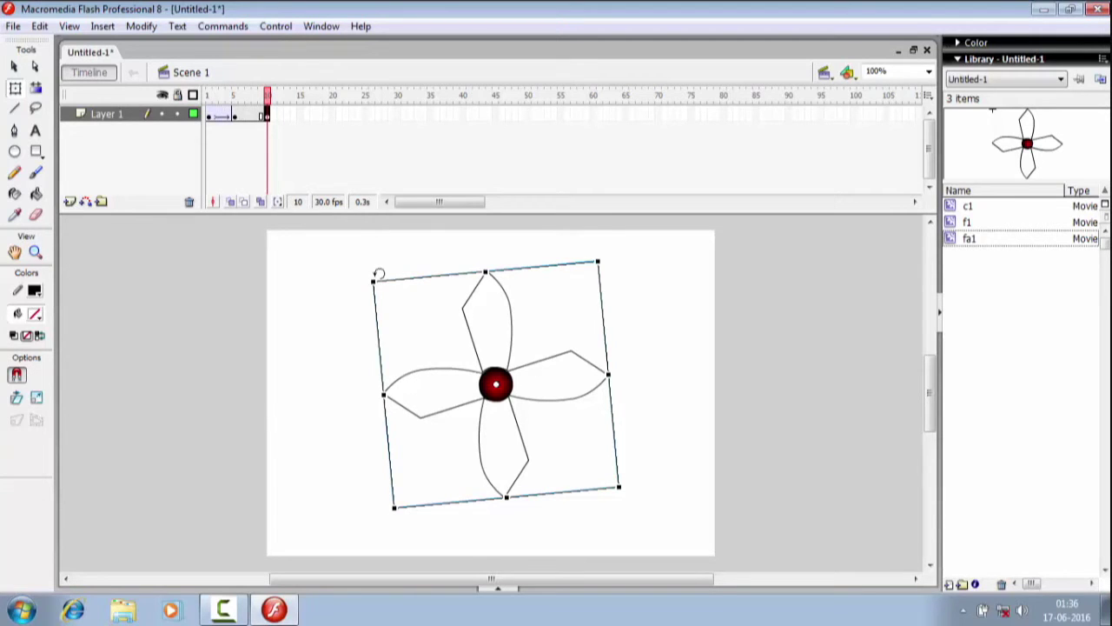
pyautogui.moveTo(378, 273); pyautogui.dragTo(390, 264)
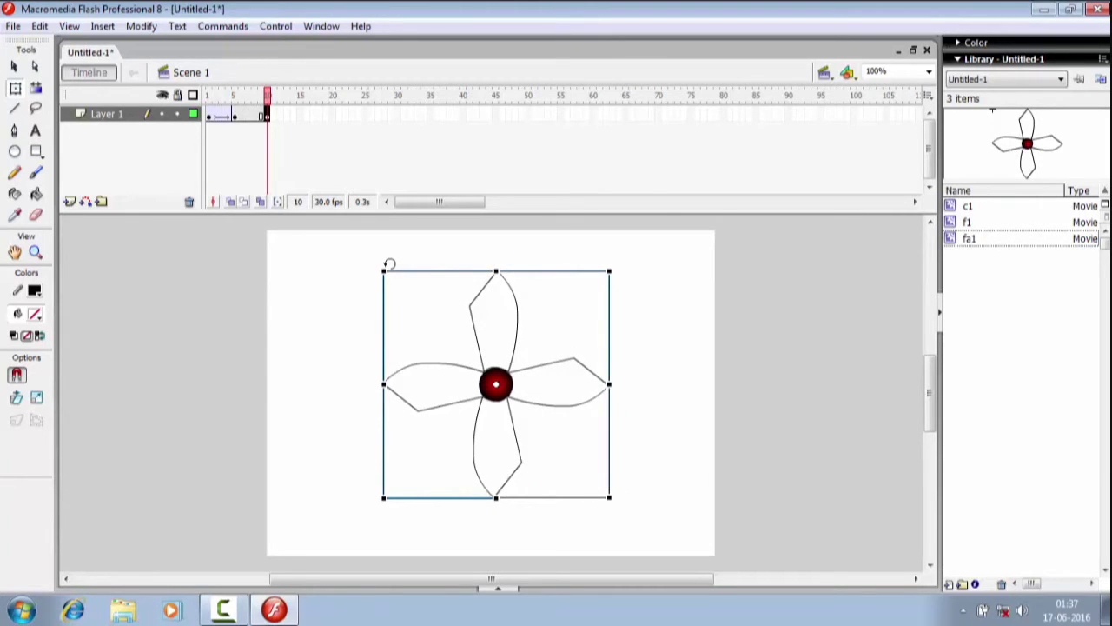
# Apply a motion tween to the Layer 1 span from frame 5 to frame 10 and scrub back to frame 1
pyautogui.click(266, 94)
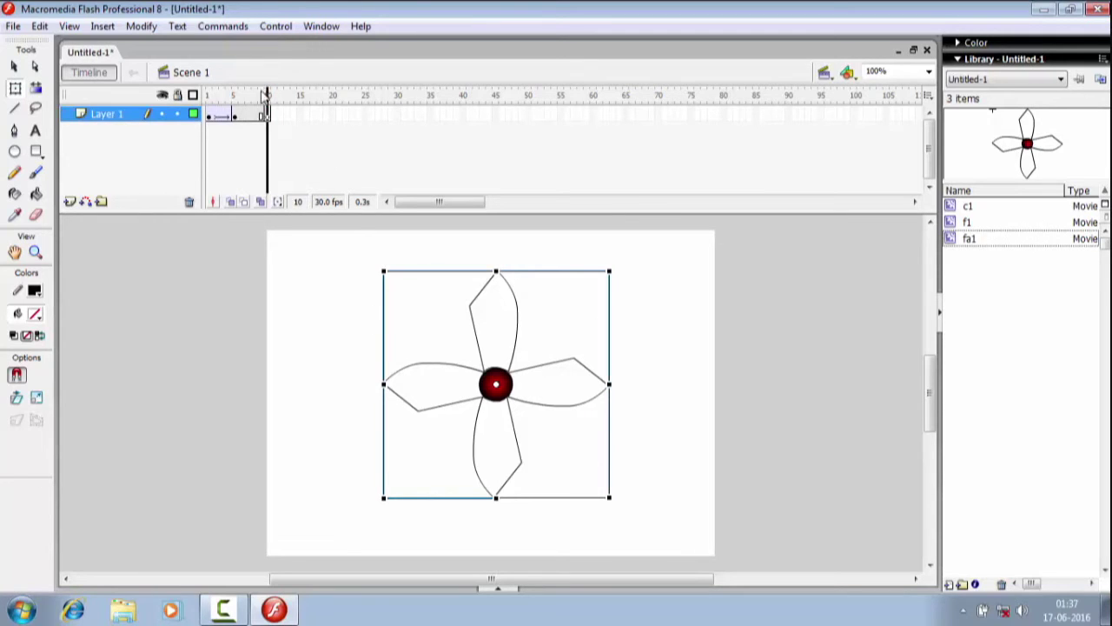
pyautogui.moveTo(266, 94); pyautogui.dragTo(235, 94)
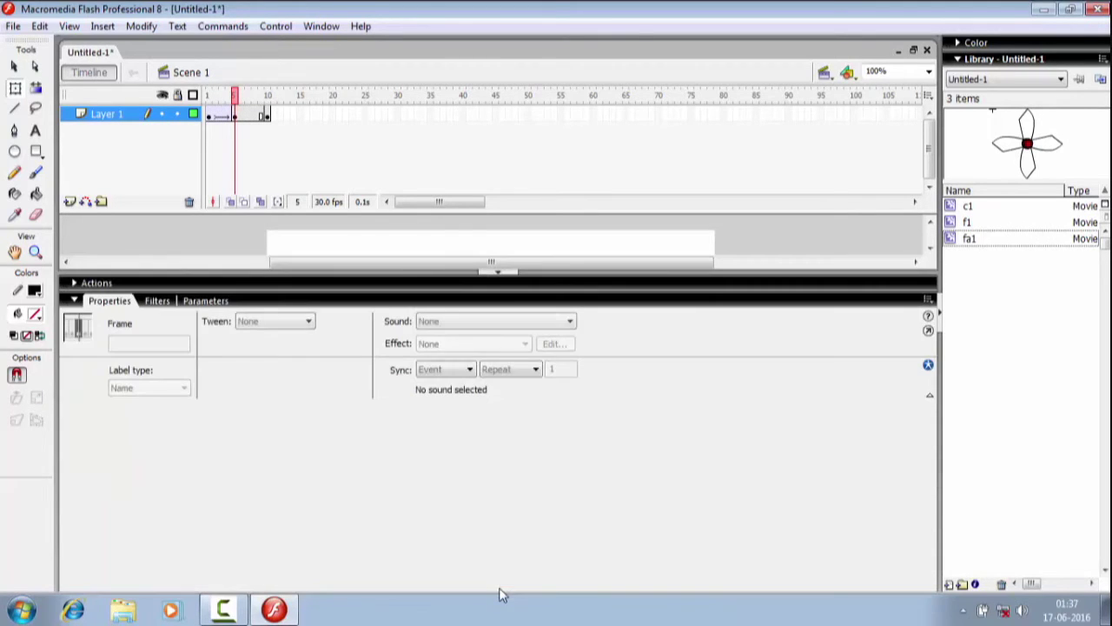
pyautogui.click(498, 589)
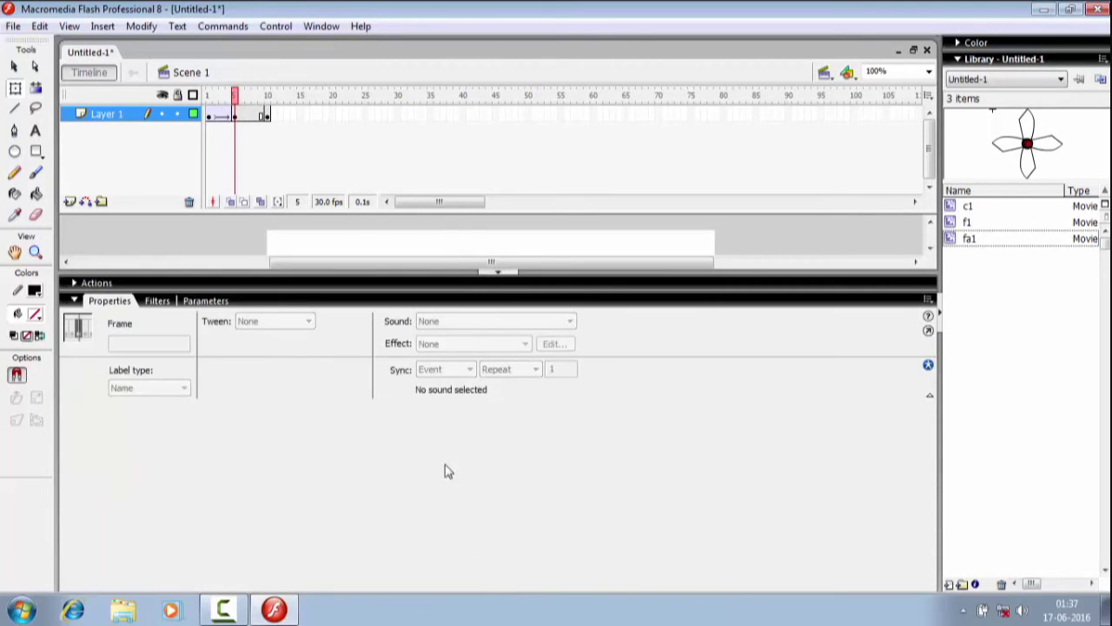
pyautogui.click(235, 115)
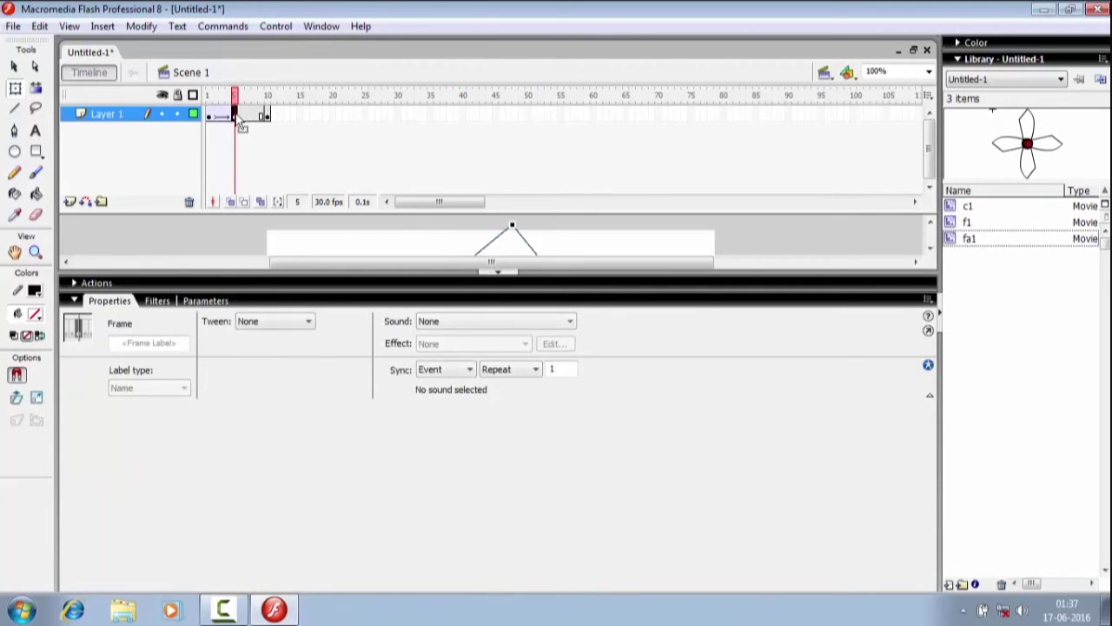
pyautogui.click(301, 323)
pyautogui.click(293, 348)
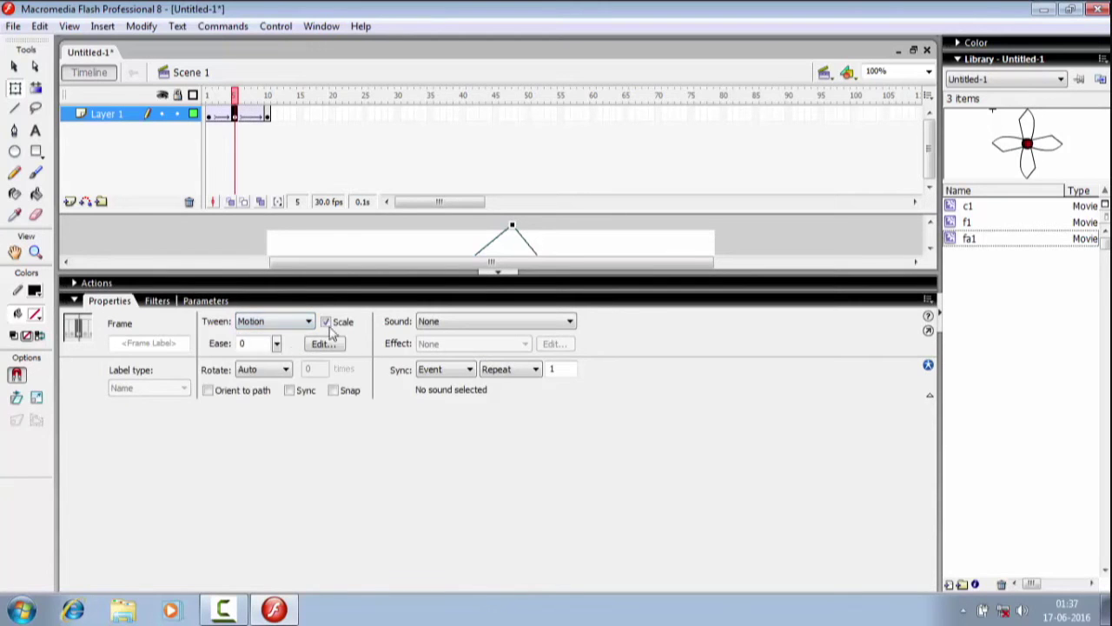
pyautogui.click(497, 273)
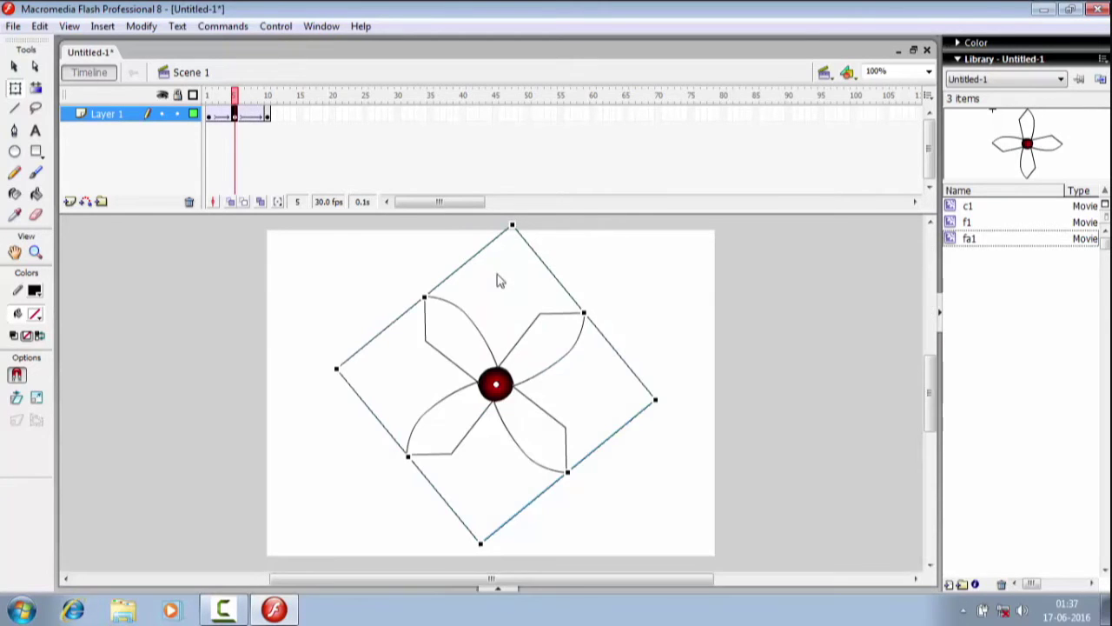
pyautogui.click(248, 96)
pyautogui.moveTo(248, 100); pyautogui.dragTo(208, 109)
# Test the movie to watch the flower's rotation and close the preview
pyautogui.click(276, 27)
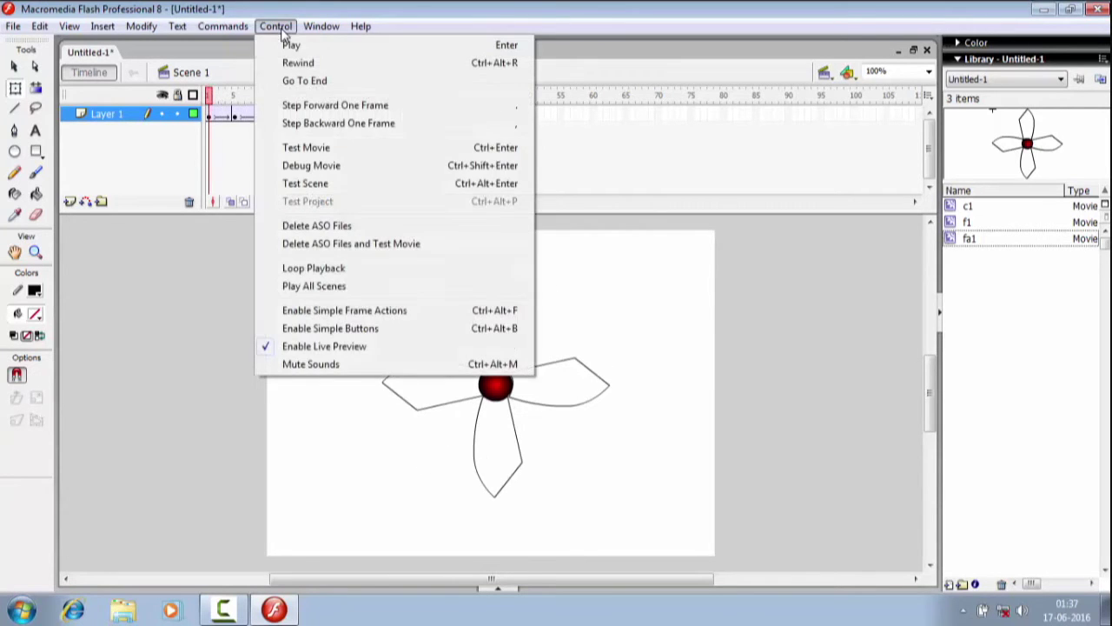
pyautogui.click(326, 145)
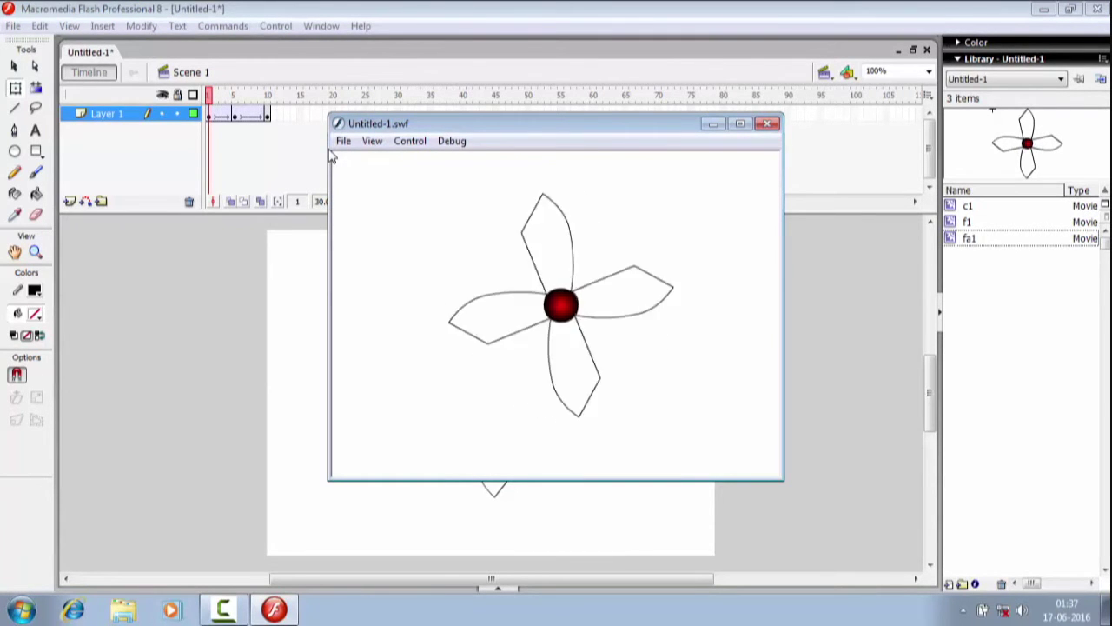
pyautogui.click(768, 124)
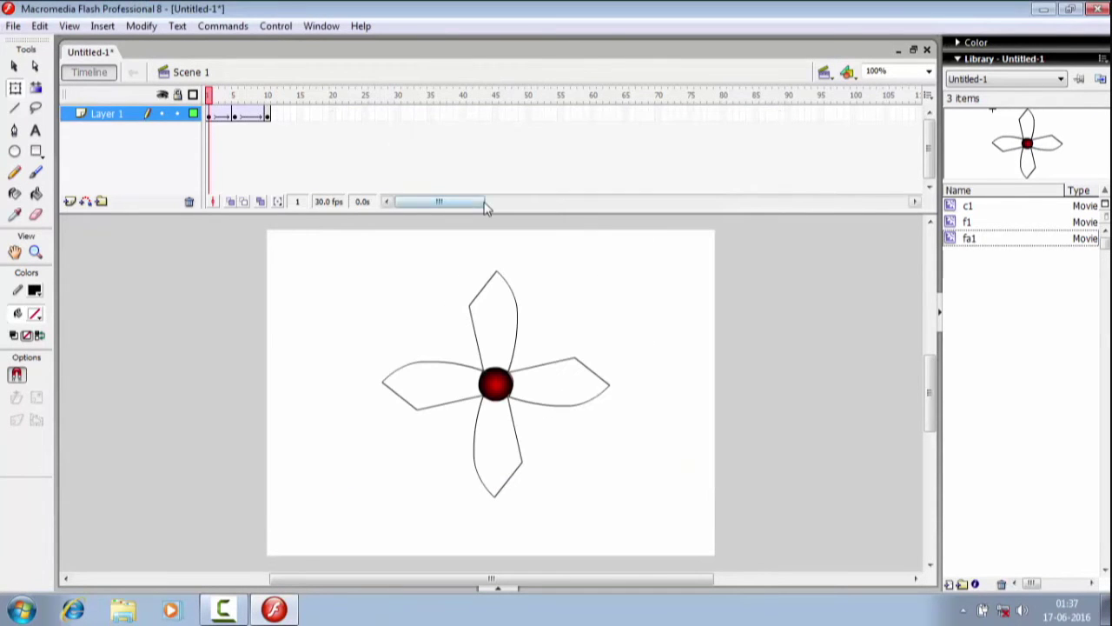
# Set the document frame rate to 60 fps and test the movie at that speed
pyautogui.doubleClick(328, 201)
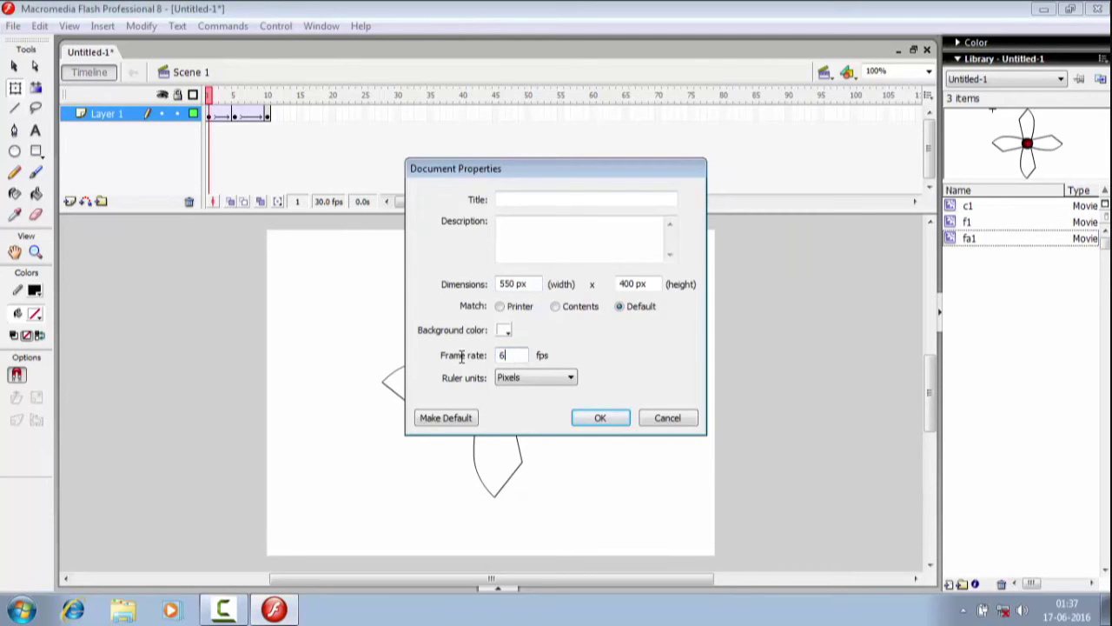
pyautogui.click(601, 419)
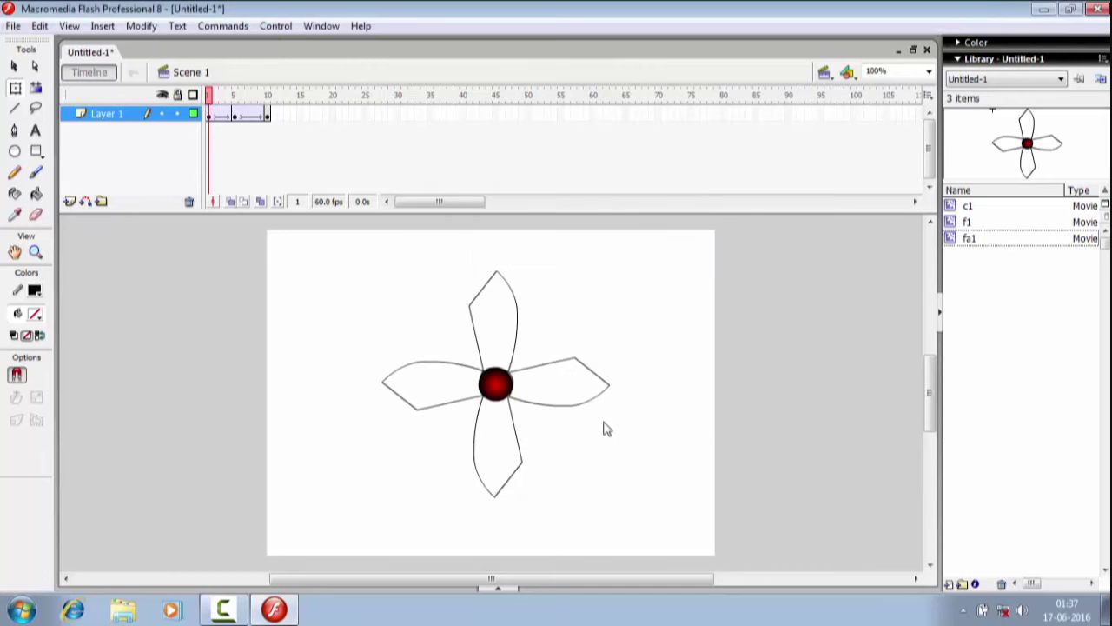
pyautogui.click(281, 27)
pyautogui.click(313, 150)
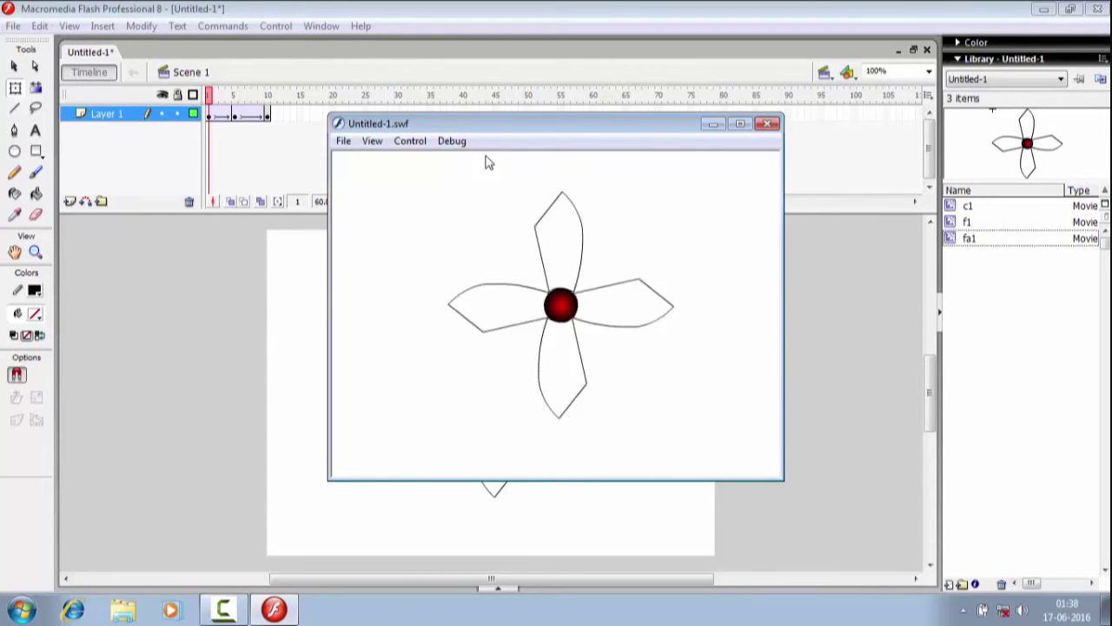
pyautogui.click(769, 123)
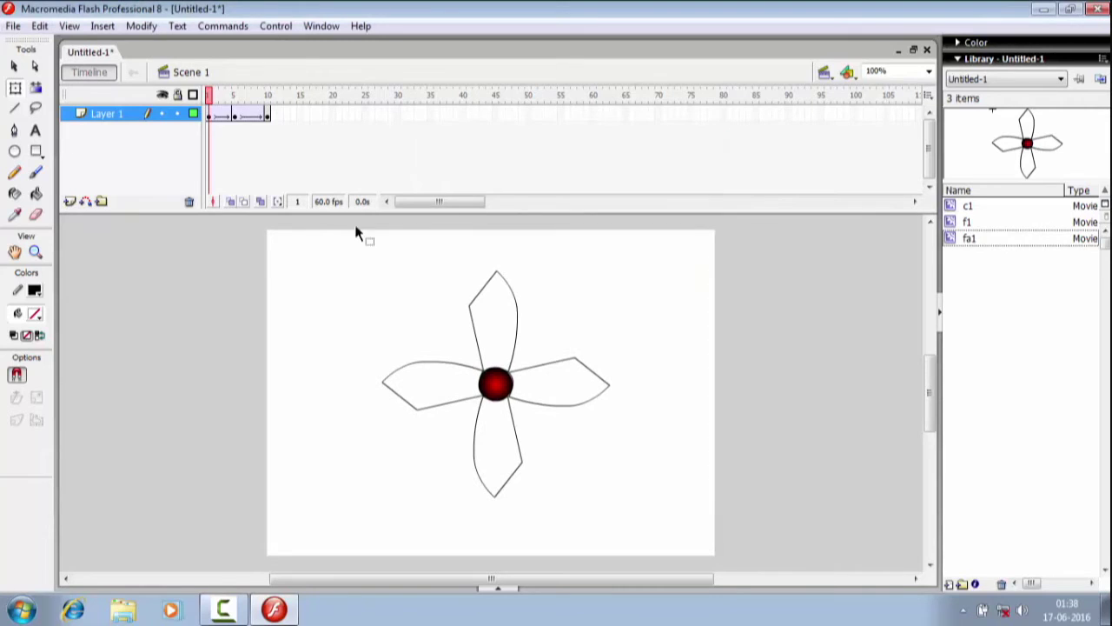
# Set the document frame rate to 12 fps and test the movie at that speed
pyautogui.doubleClick(318, 205)
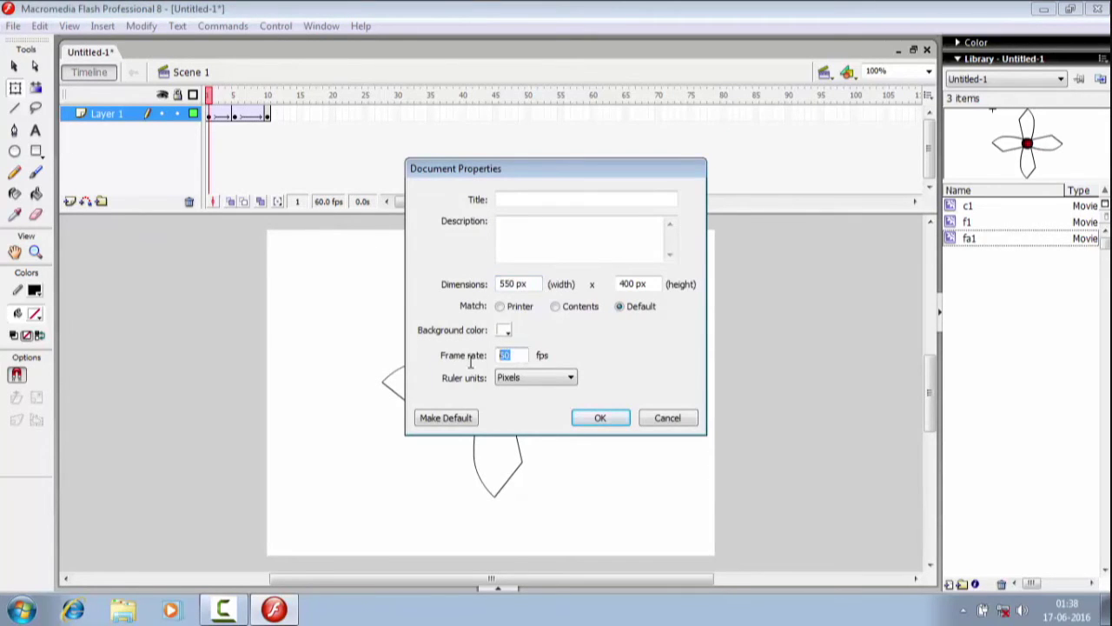
pyautogui.click(620, 418)
pyautogui.click(276, 26)
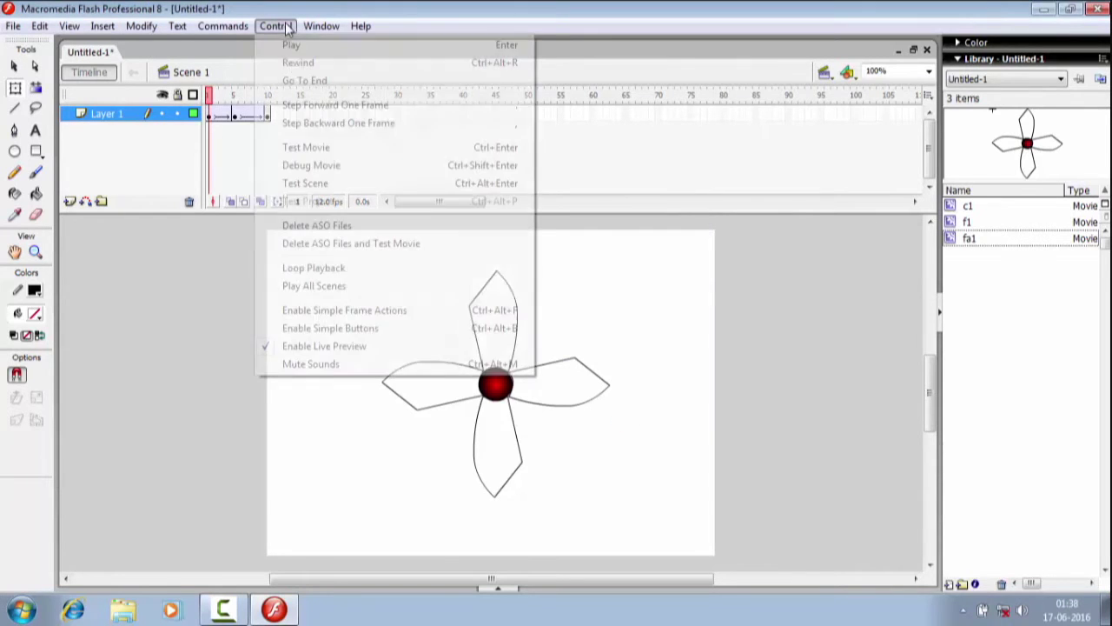
pyautogui.click(306, 151)
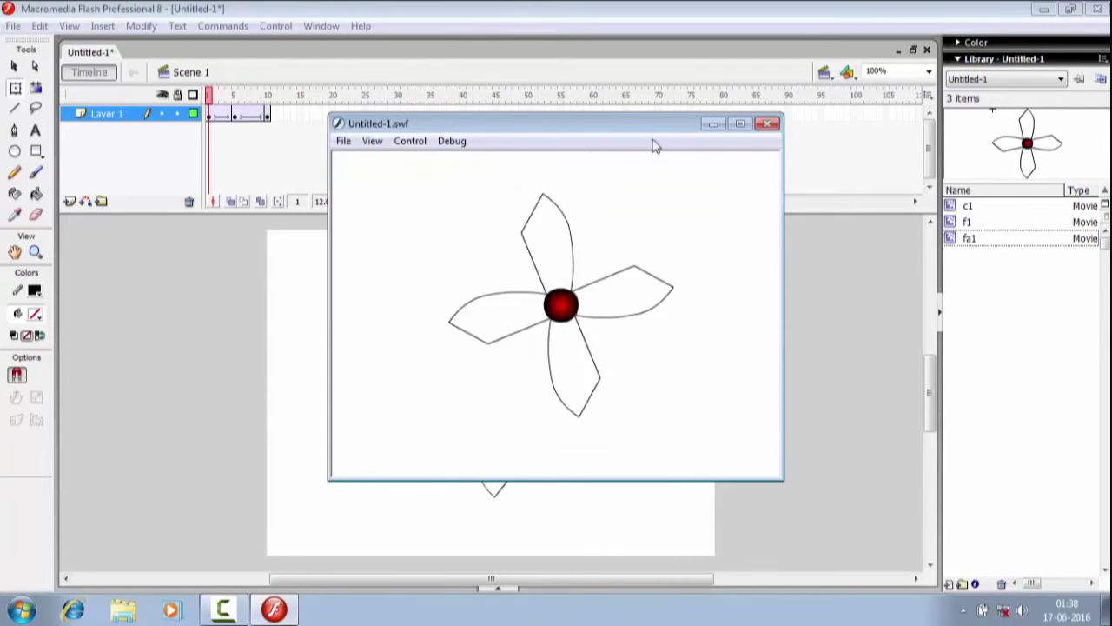
pyautogui.click(765, 127)
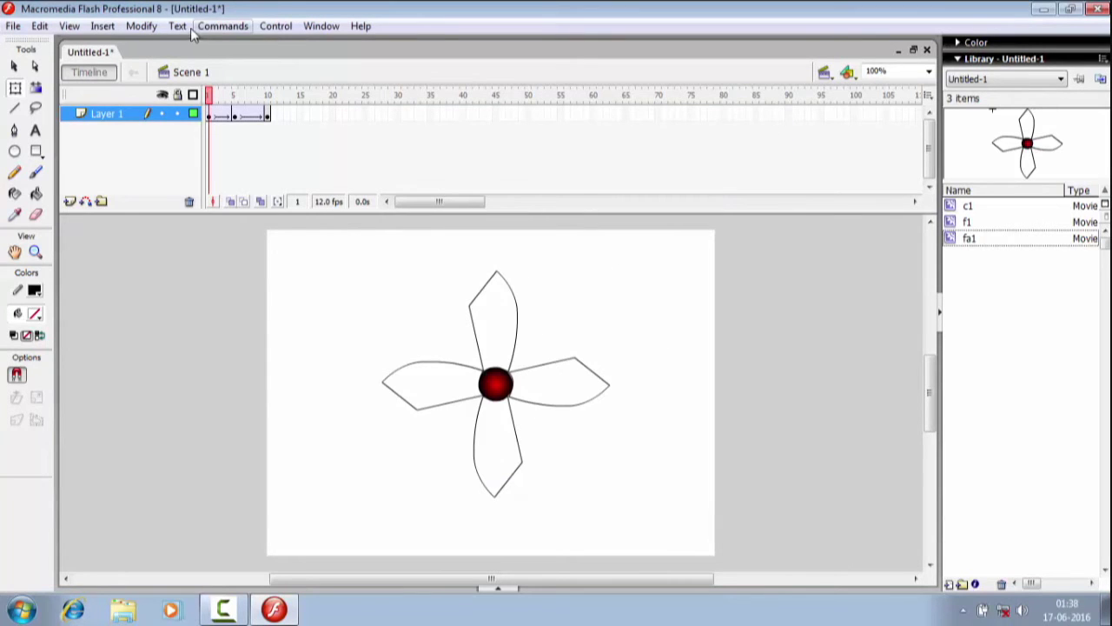
# Set the document frame rate to 25 fps and test the movie at that speed
pyautogui.doubleClick(328, 203)
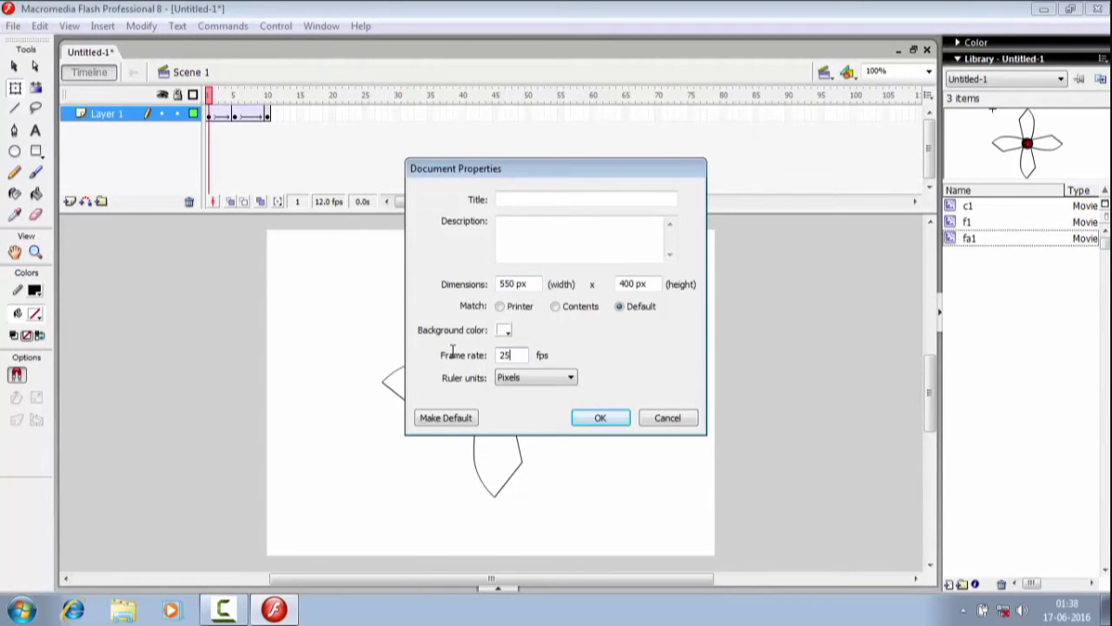
pyautogui.click(616, 420)
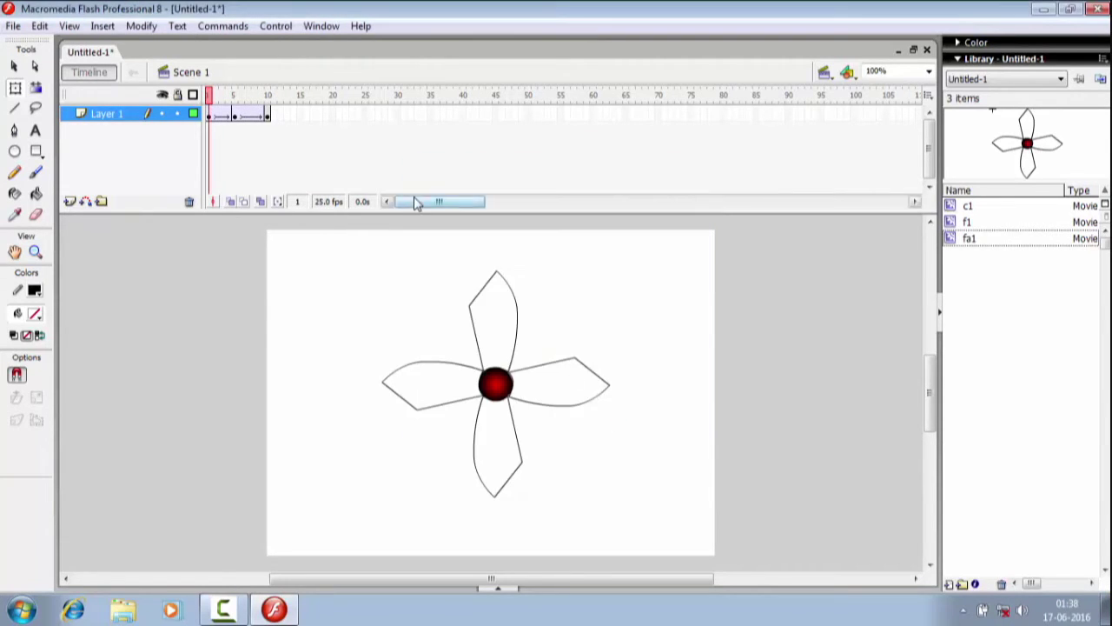
pyautogui.click(282, 26)
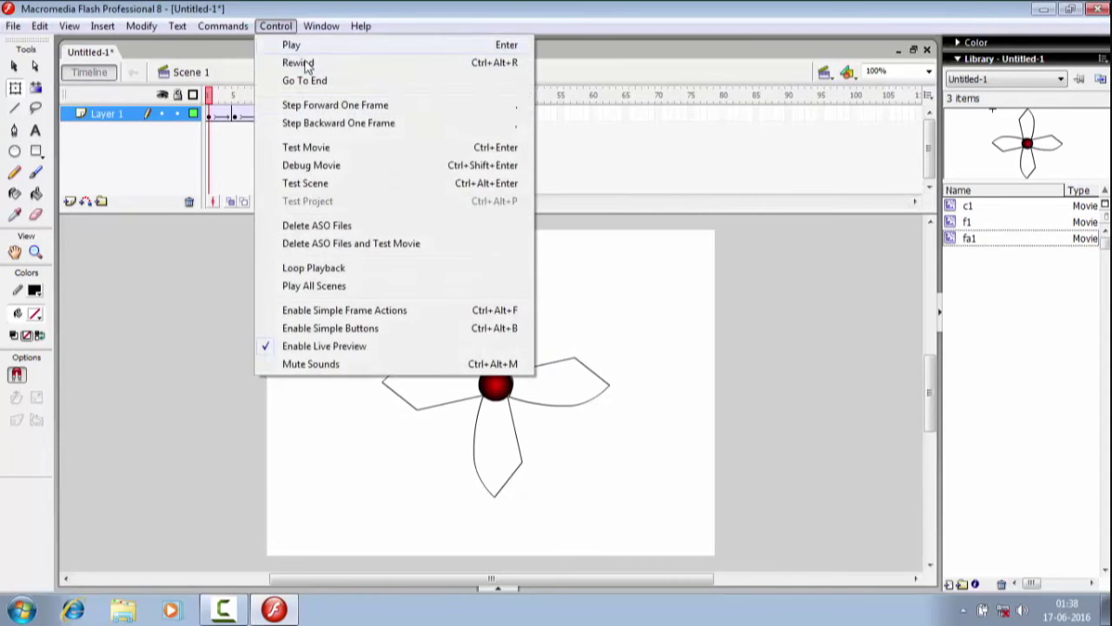
pyautogui.click(318, 149)
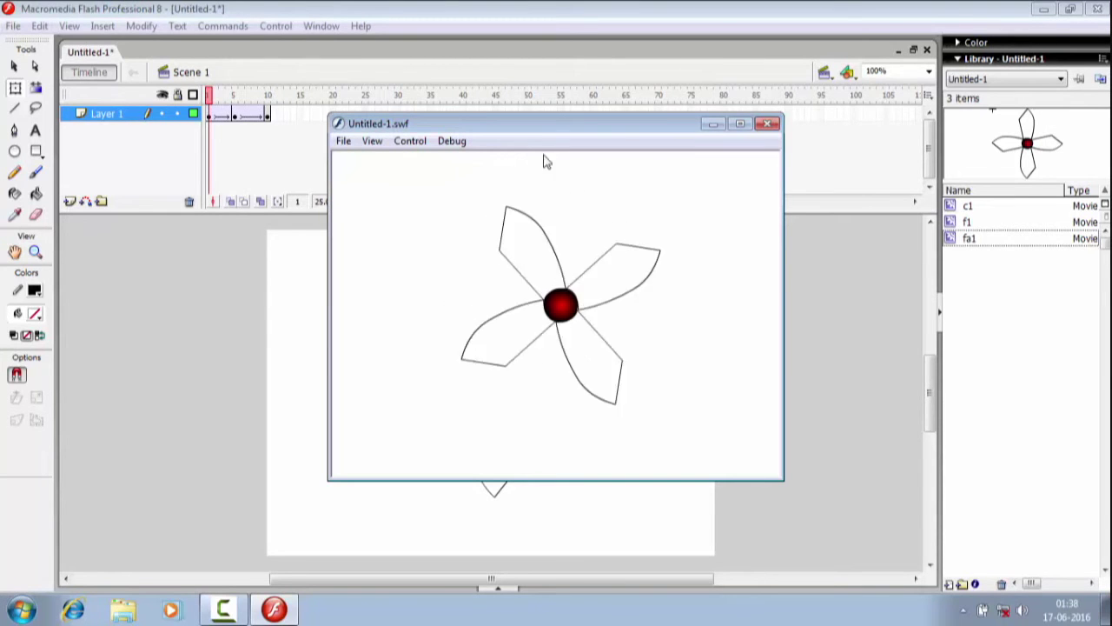
pyautogui.click(767, 126)
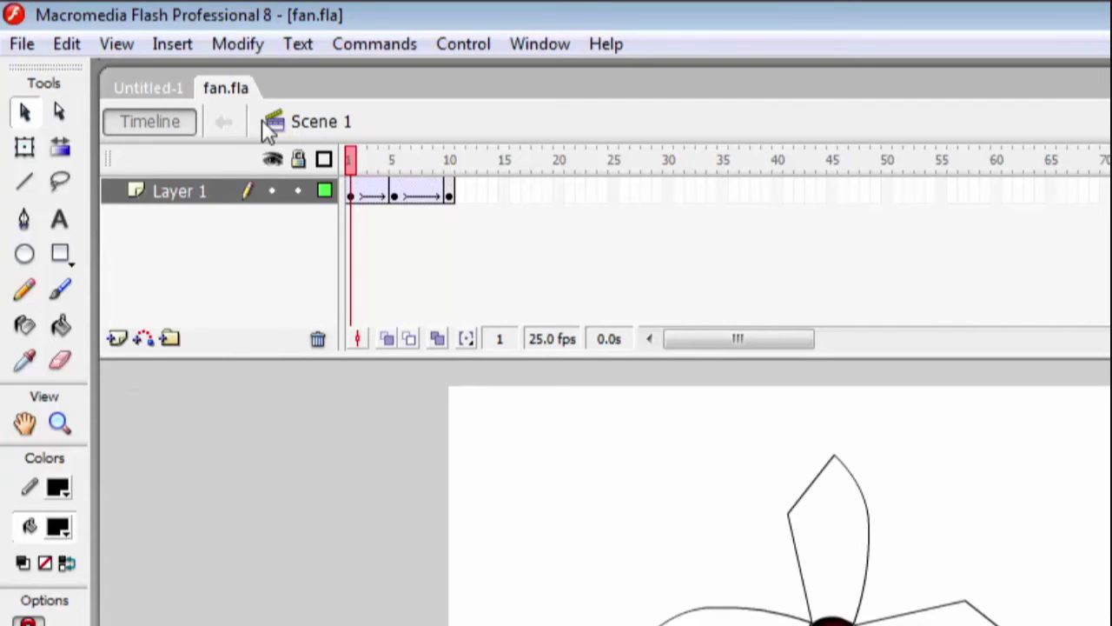
# Lock Layer 1 in fan.fla and insert a new layer above it
pyautogui.click(300, 161)
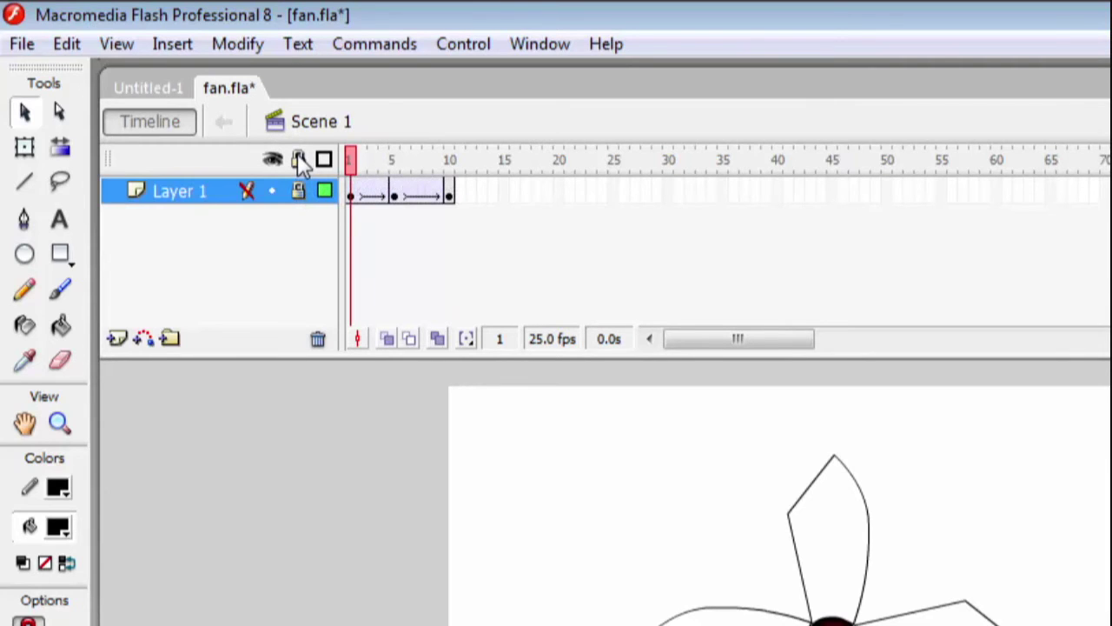
pyautogui.click(116, 337)
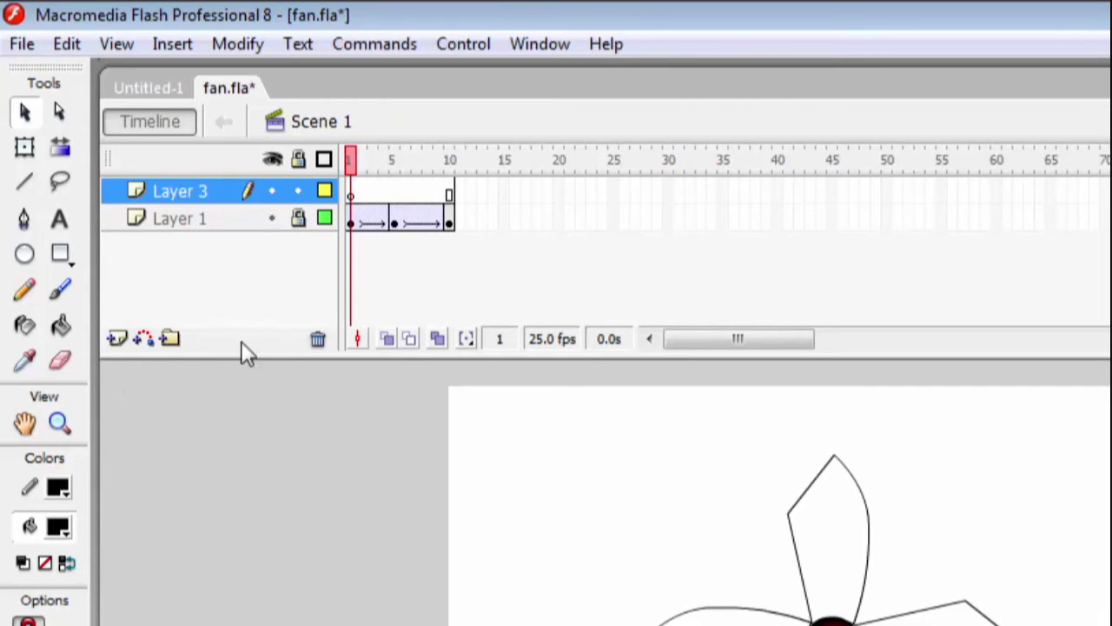
# Try drawing a black-filled oval over the flower on Layer 3 and undo it
pyautogui.click(26, 258)
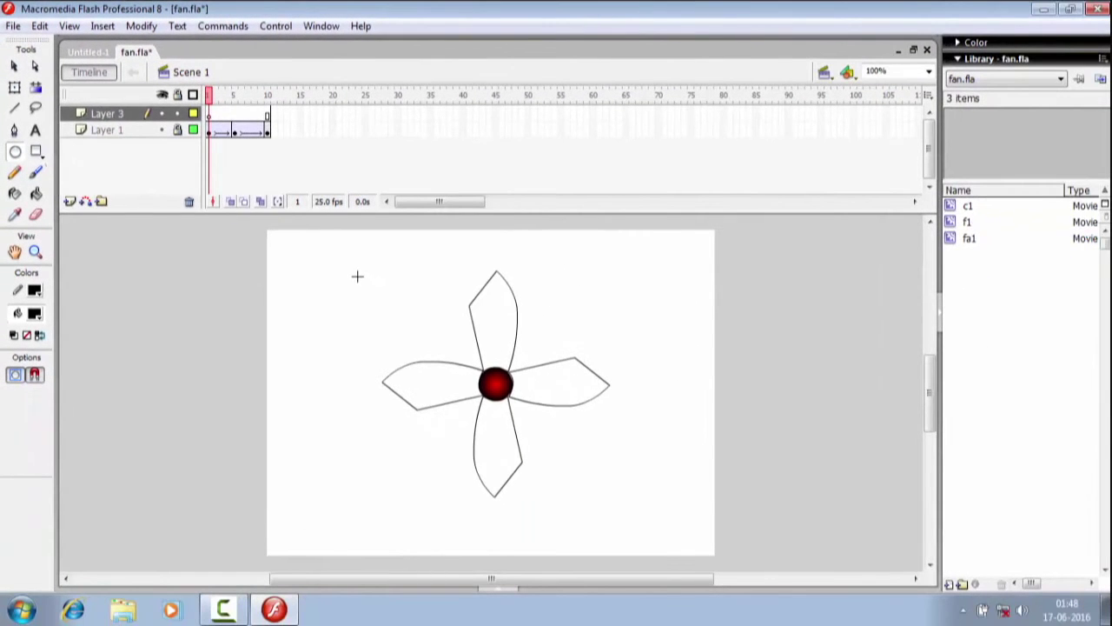
pyautogui.moveTo(357, 276); pyautogui.dragTo(657, 522)
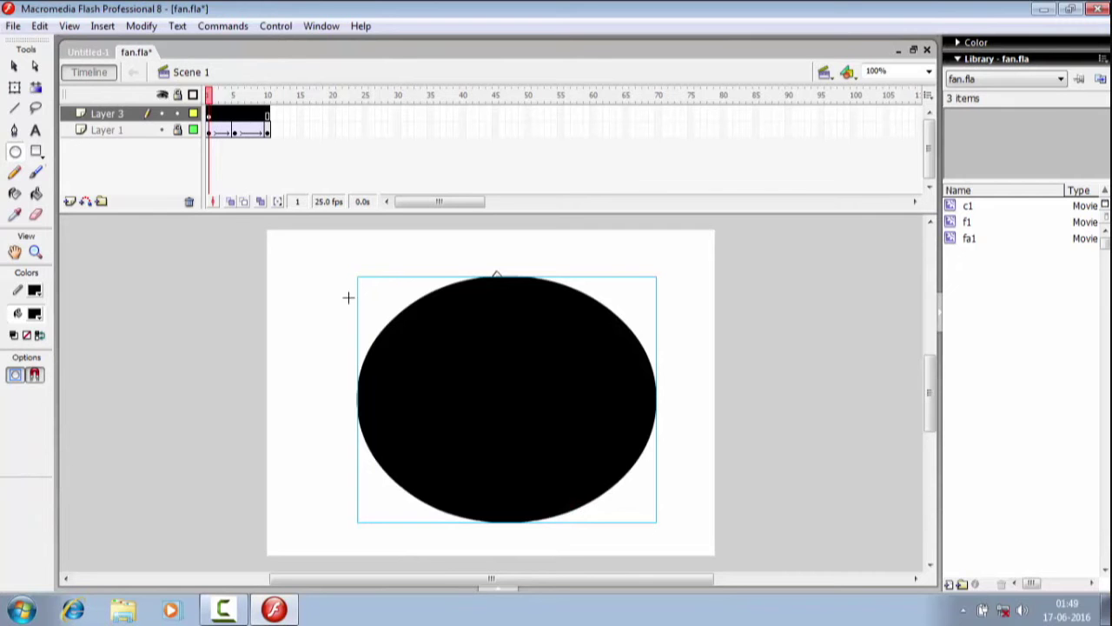
pyautogui.click(40, 25)
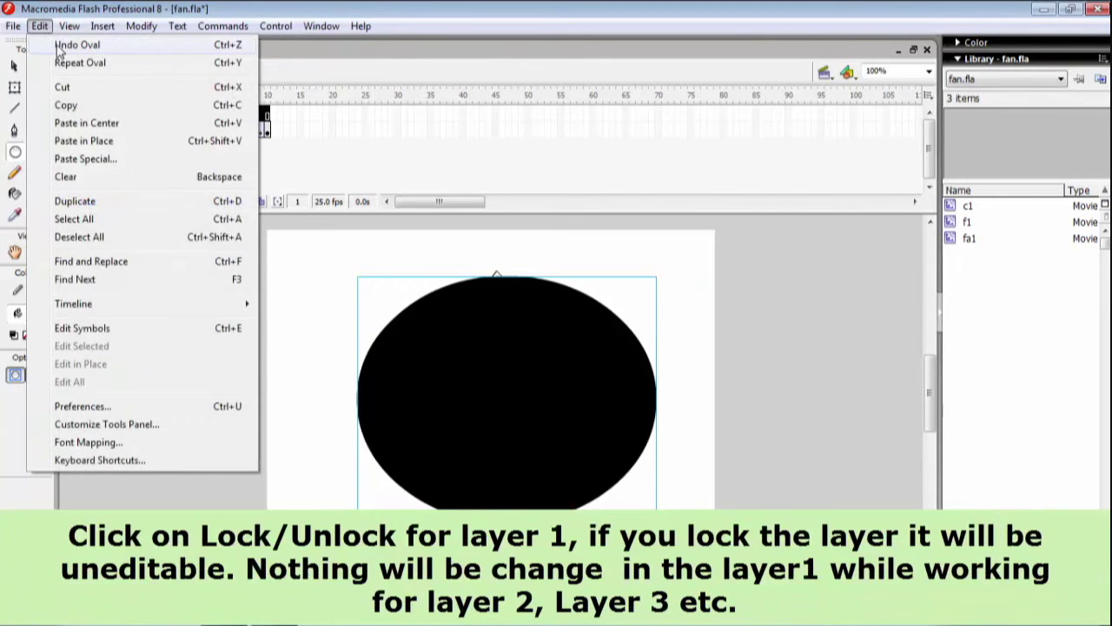
pyautogui.click(59, 45)
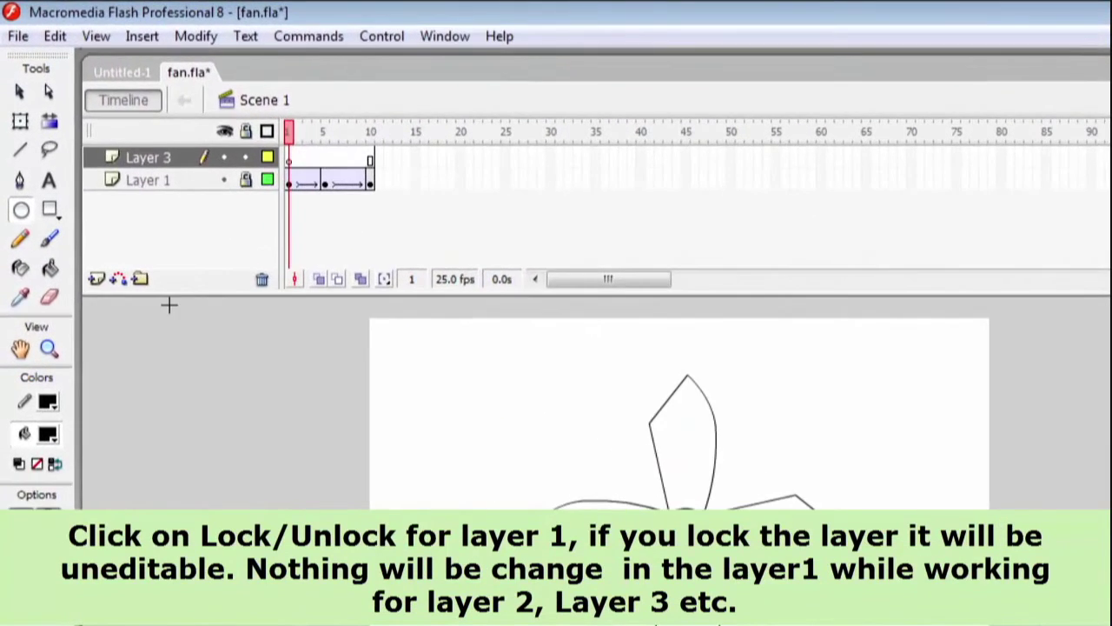
# Draw a circle with no fill and a black stroke on Layer 3 and move it to surround the flower concentrically
pyautogui.click(51, 437)
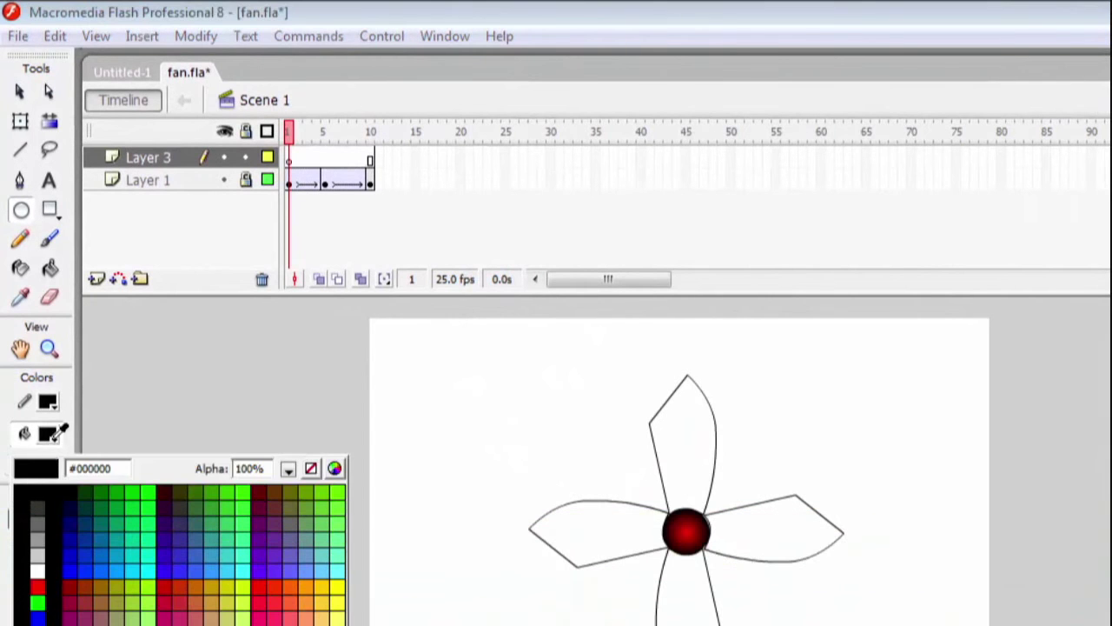
pyautogui.click(310, 467)
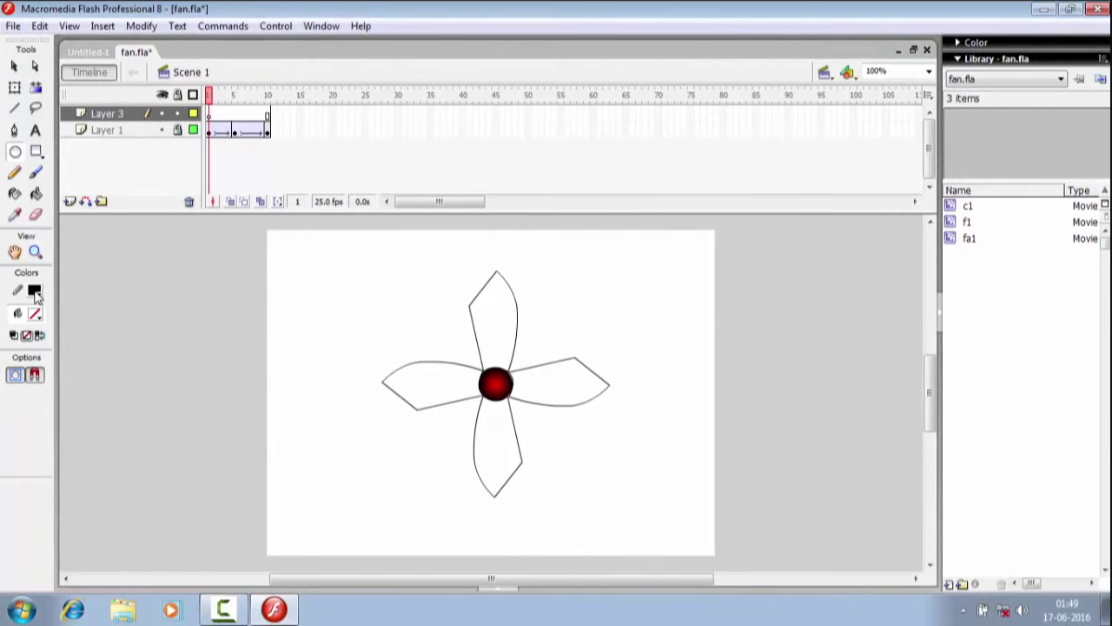
pyautogui.click(35, 292)
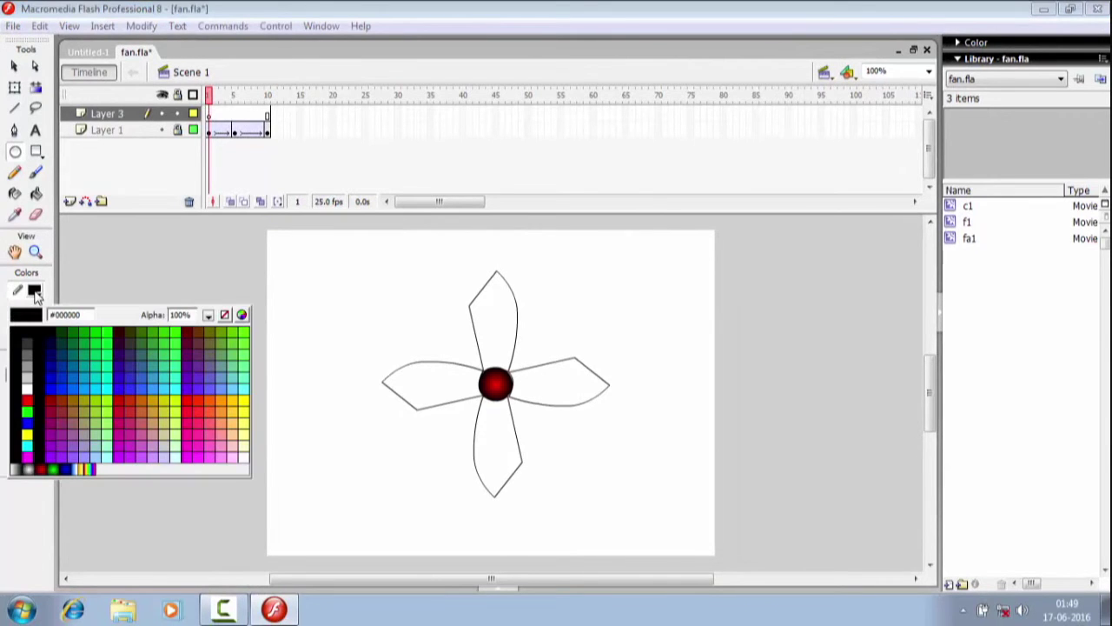
pyautogui.click(34, 294)
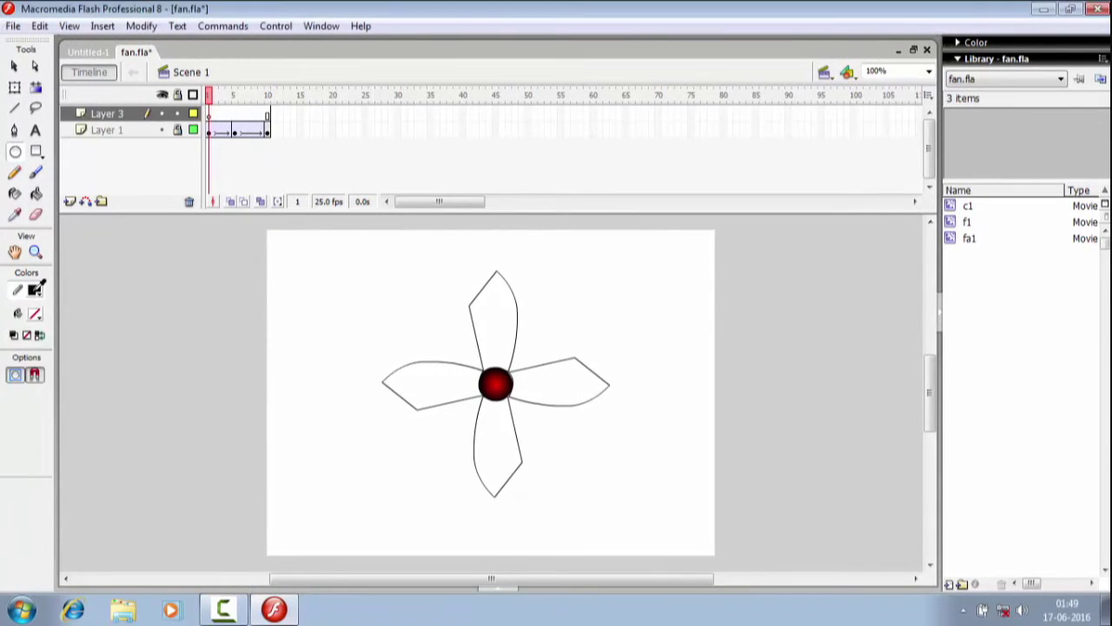
pyautogui.click(17, 153)
pyautogui.moveTo(360, 262); pyautogui.dragTo(493, 381)
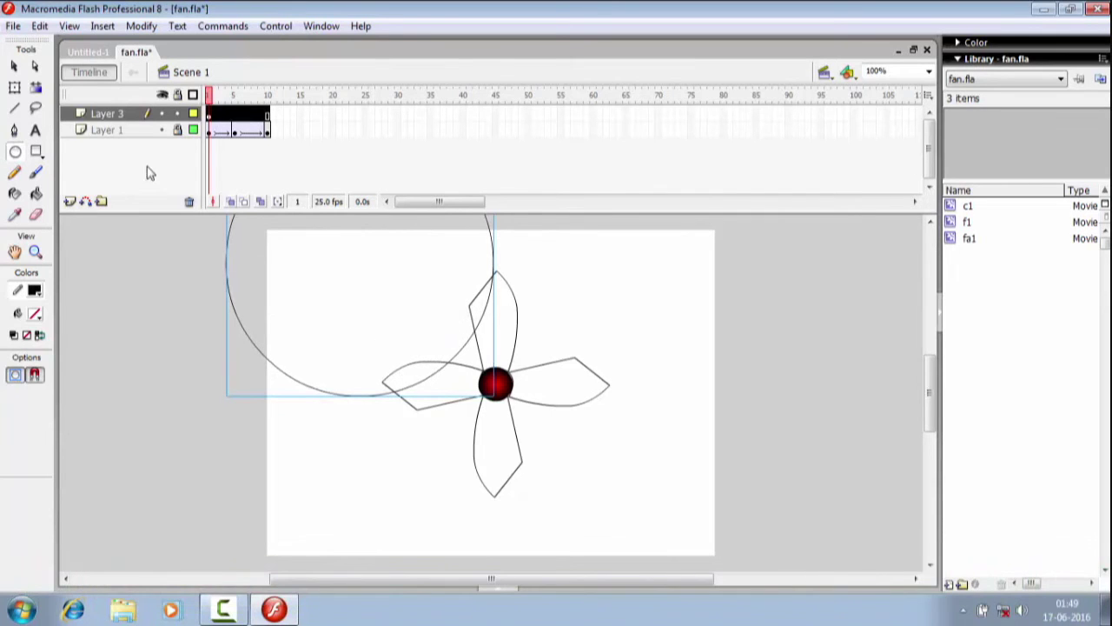
pyautogui.click(16, 68)
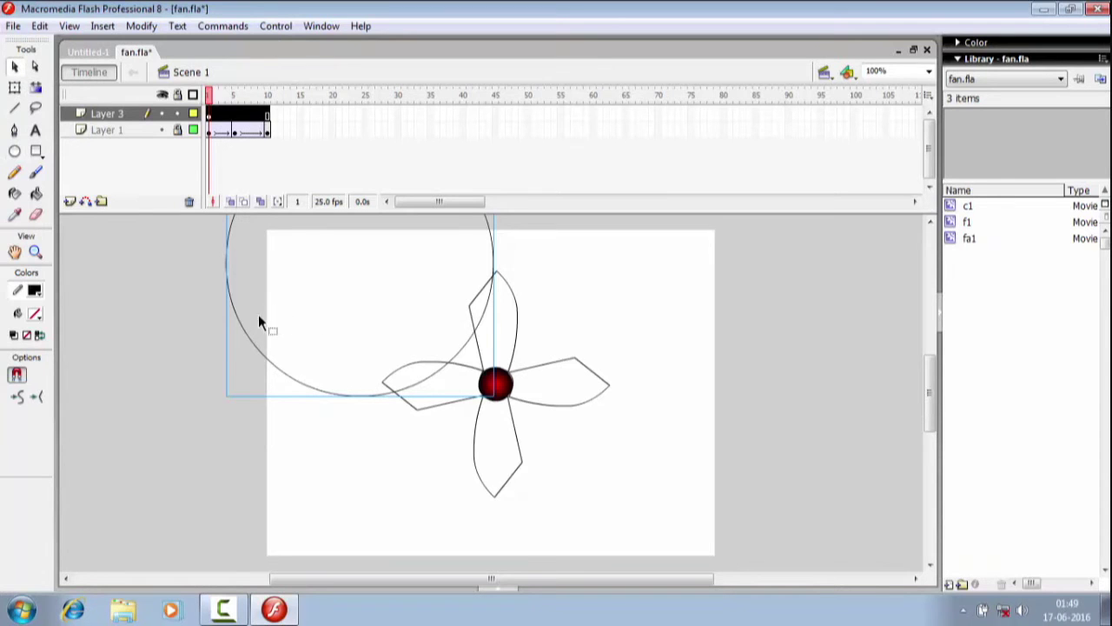
pyautogui.moveTo(243, 323); pyautogui.dragTo(375, 434)
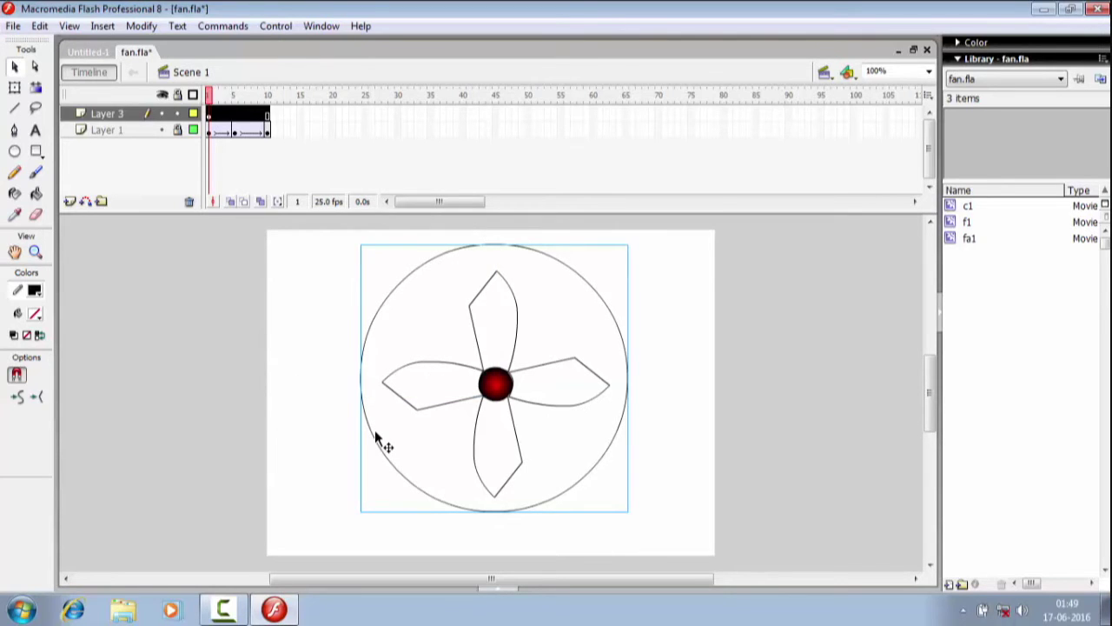
# Nudge the circle slightly right and down, and scale it down proportionally about its center to fit closely around the blades
pyautogui.press('Right')
pyautogui.press('Down')
pyautogui.press('Down')
pyautogui.press('Down')
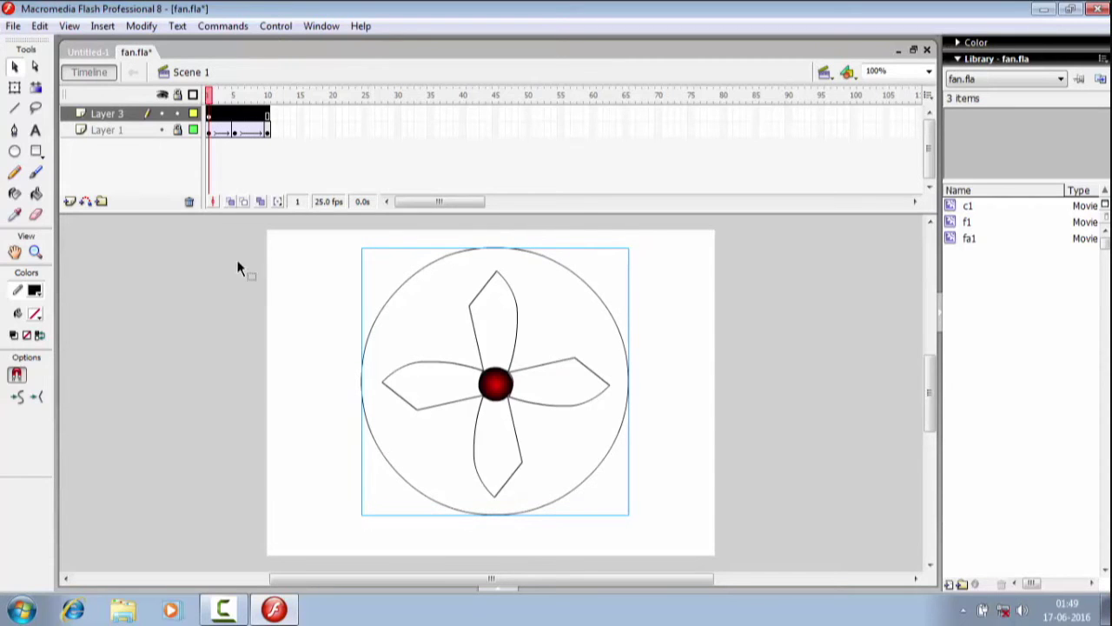
pyautogui.click(15, 89)
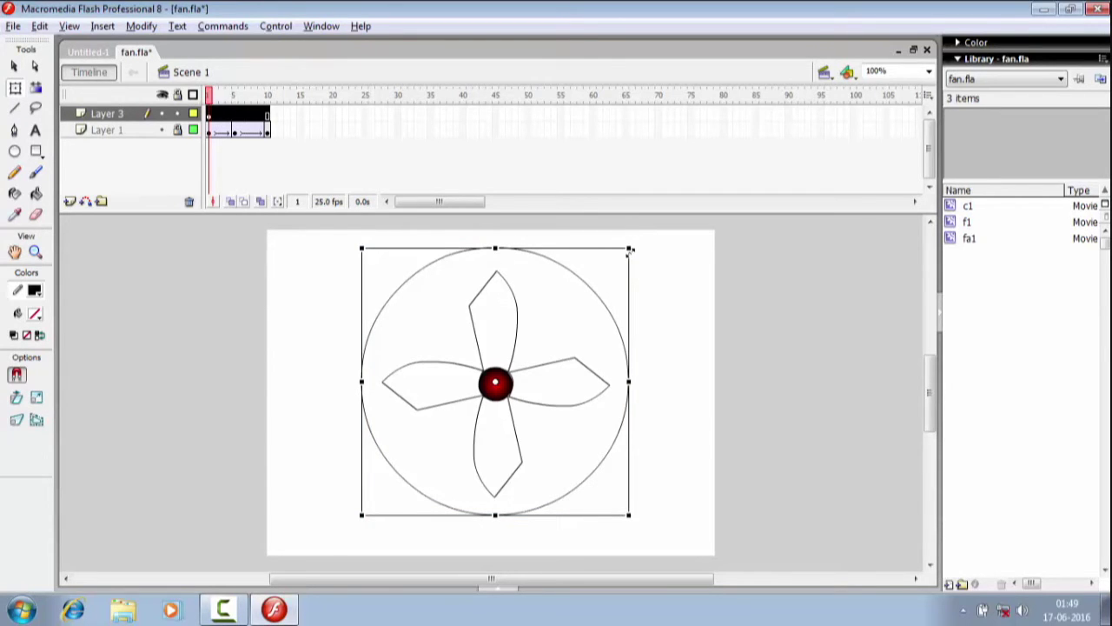
pyautogui.moveTo(631, 251); pyautogui.dragTo(622, 265)
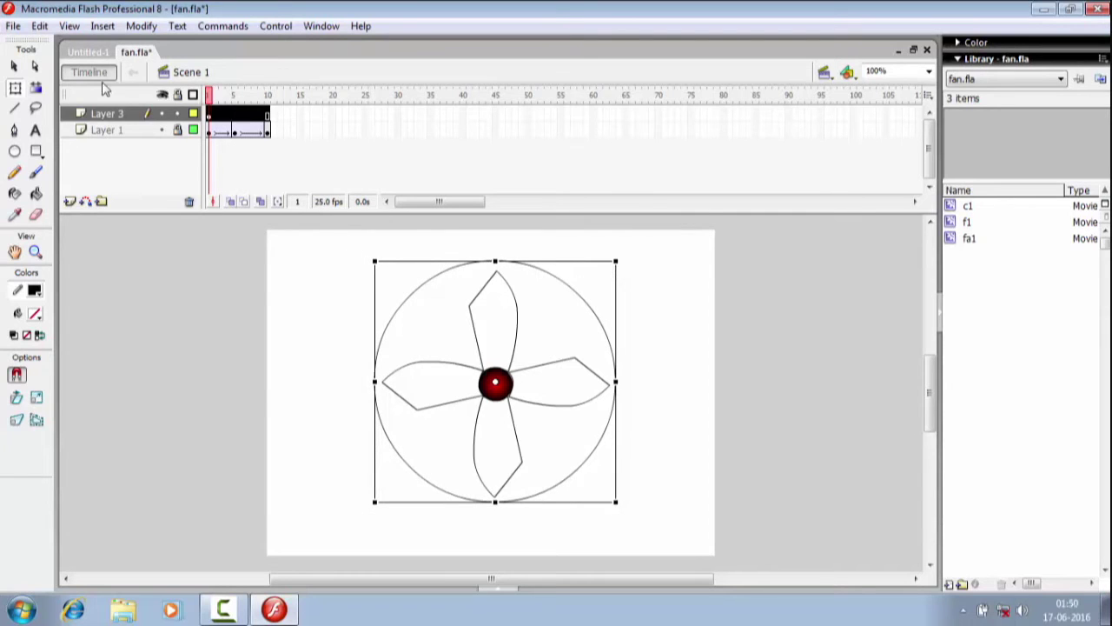
# Nudge the resized circle slightly right and down to center it on the red hub of the fan
pyautogui.click(14, 66)
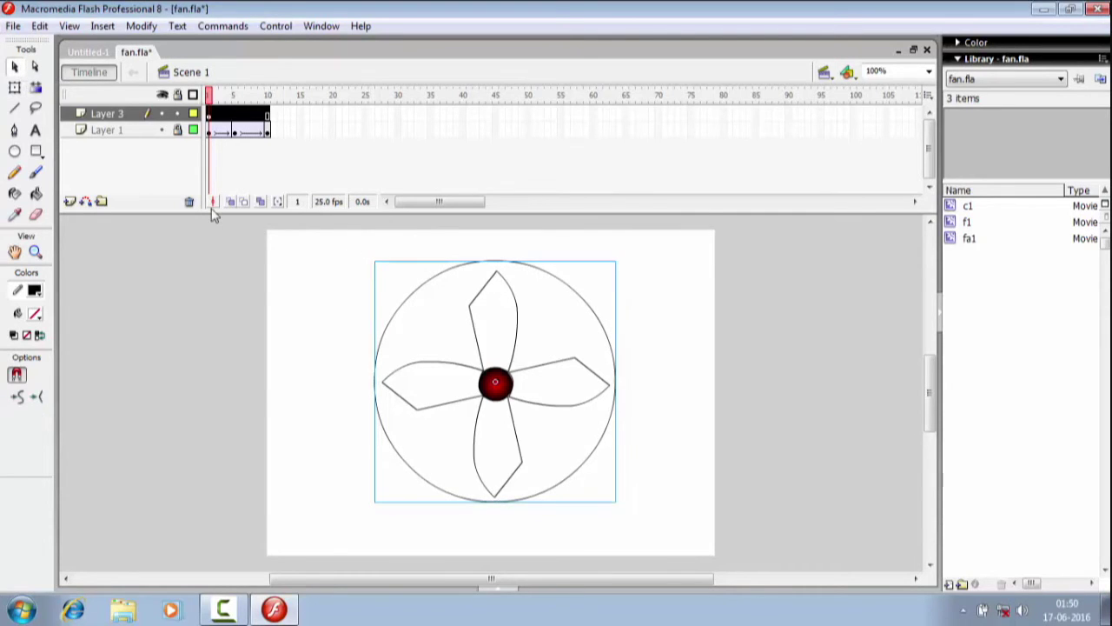
pyautogui.press('Right')
pyautogui.press('Right')
pyautogui.press('Right')
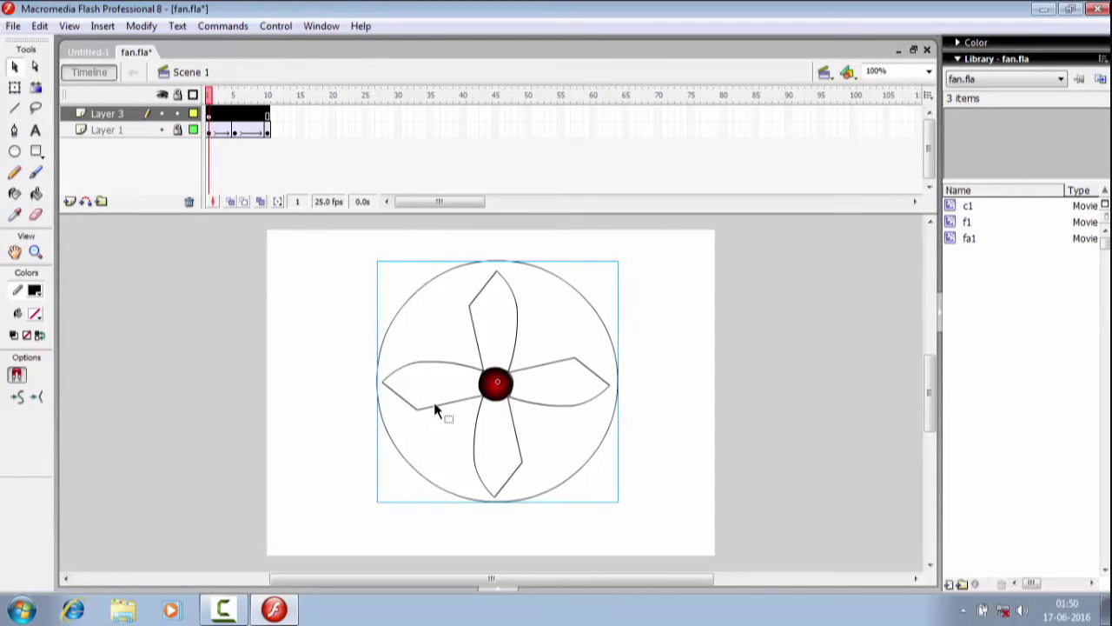
pyautogui.press('Down')
pyautogui.press('Down')
pyautogui.press('Down')
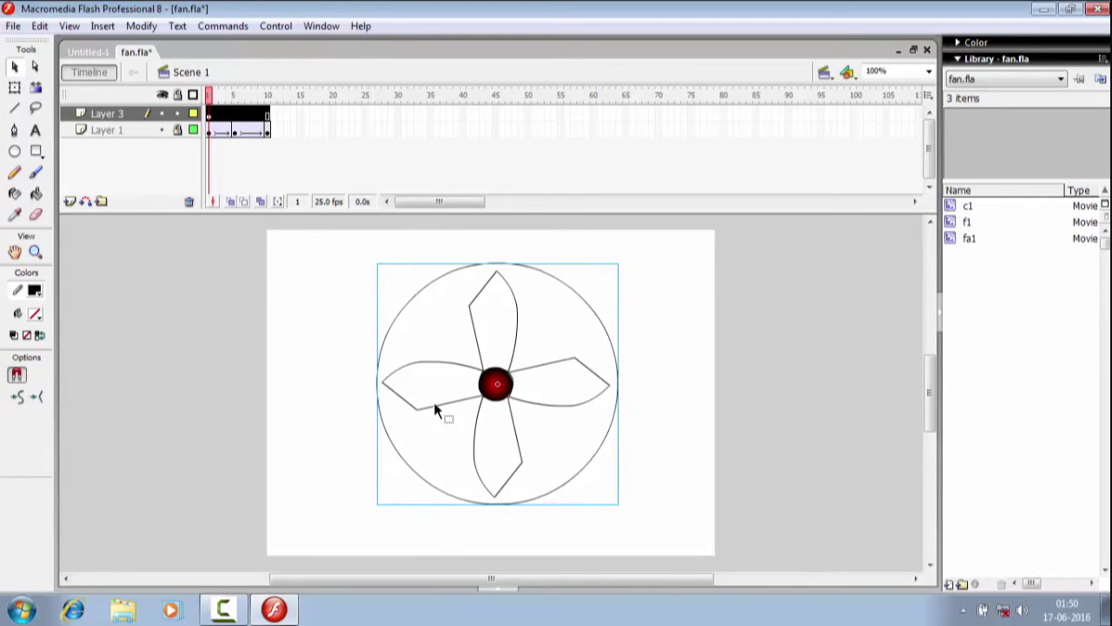
pyautogui.press('Left')
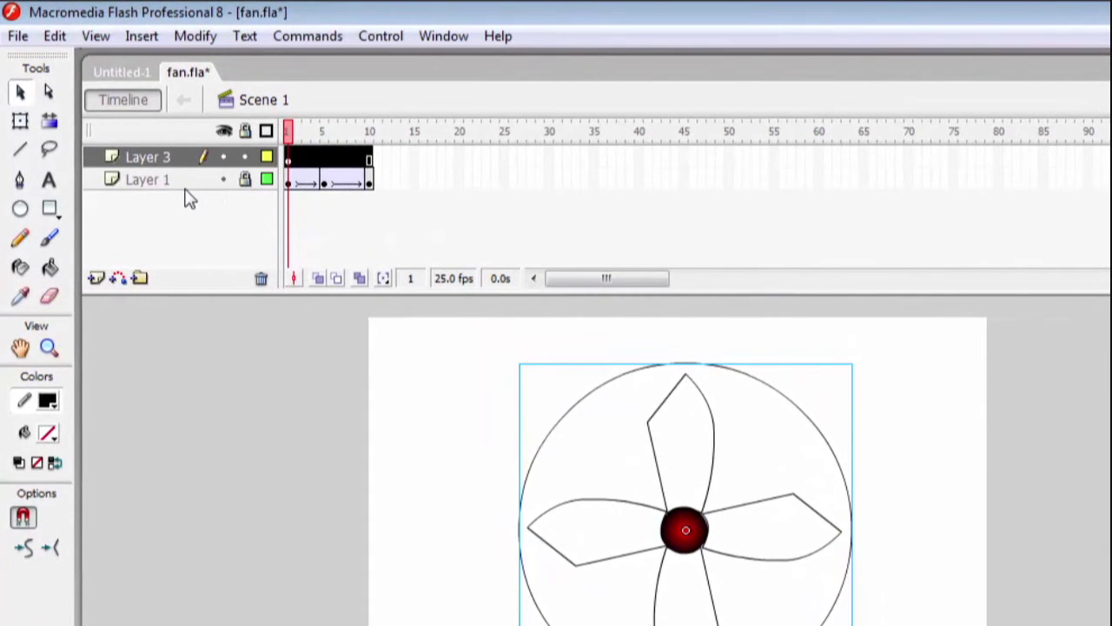
# Hide all layers, select frame 1 of Layer 3 and make only Layer 3 visible again
pyautogui.click(172, 184)
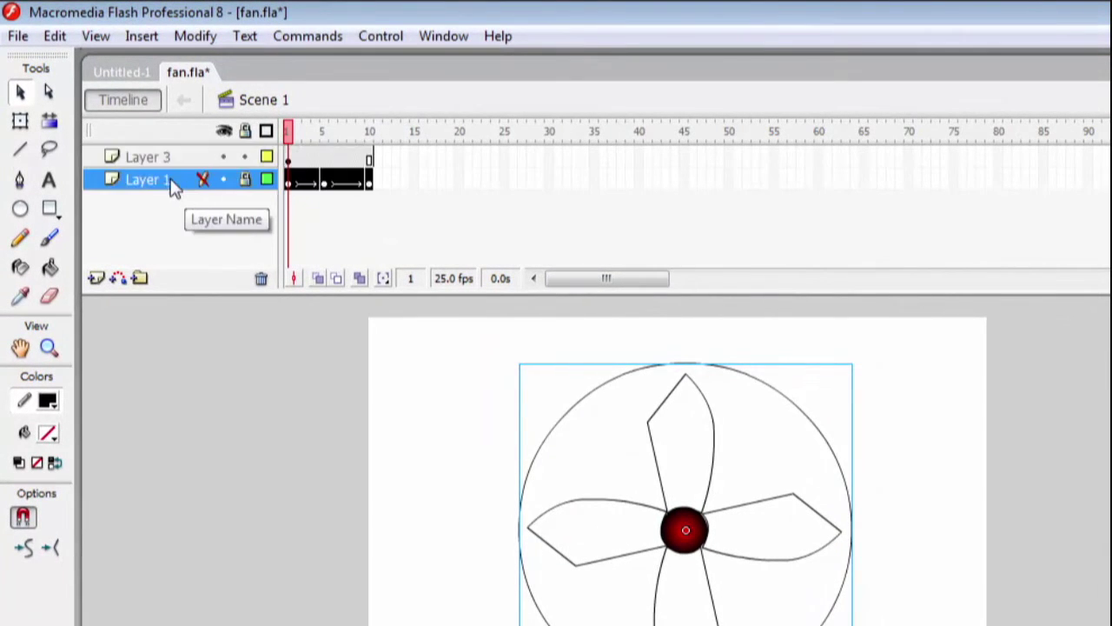
pyautogui.click(225, 132)
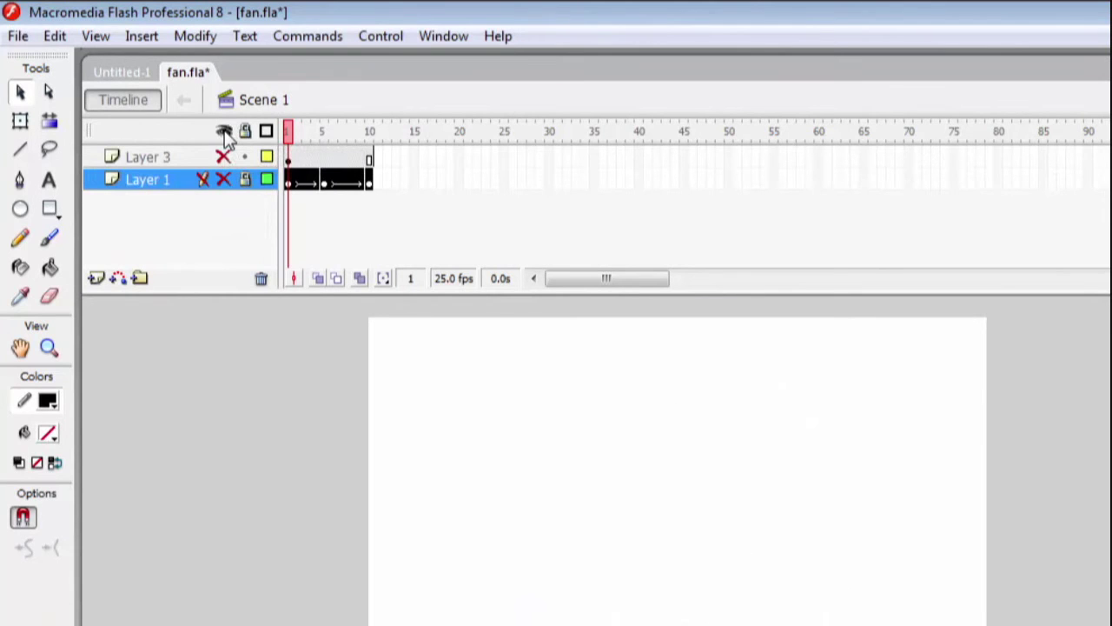
pyautogui.click(178, 158)
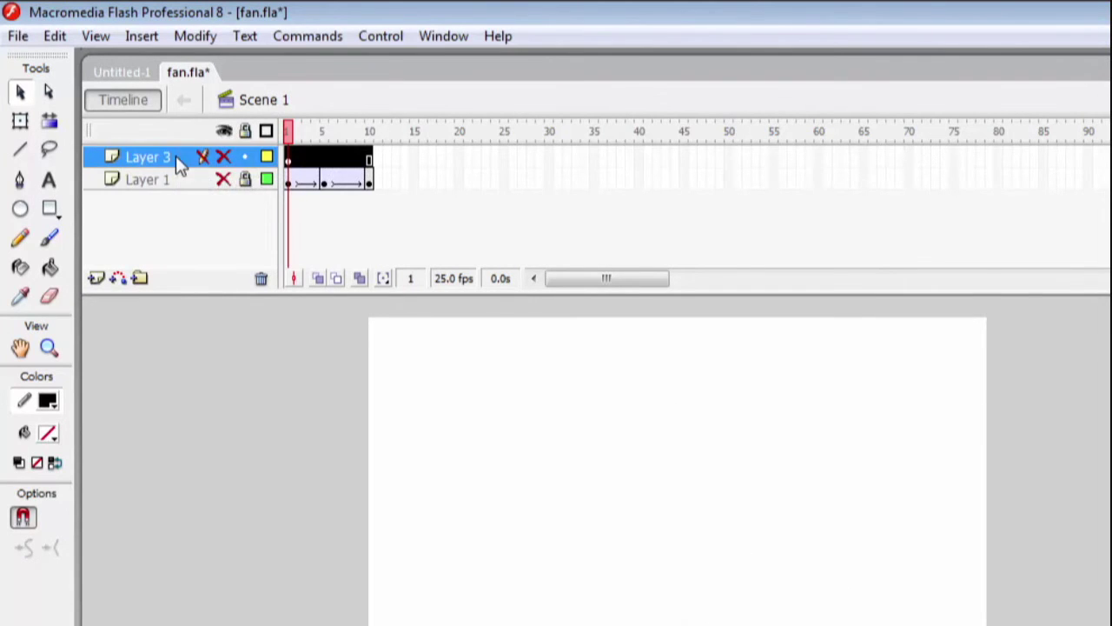
pyautogui.click(289, 159)
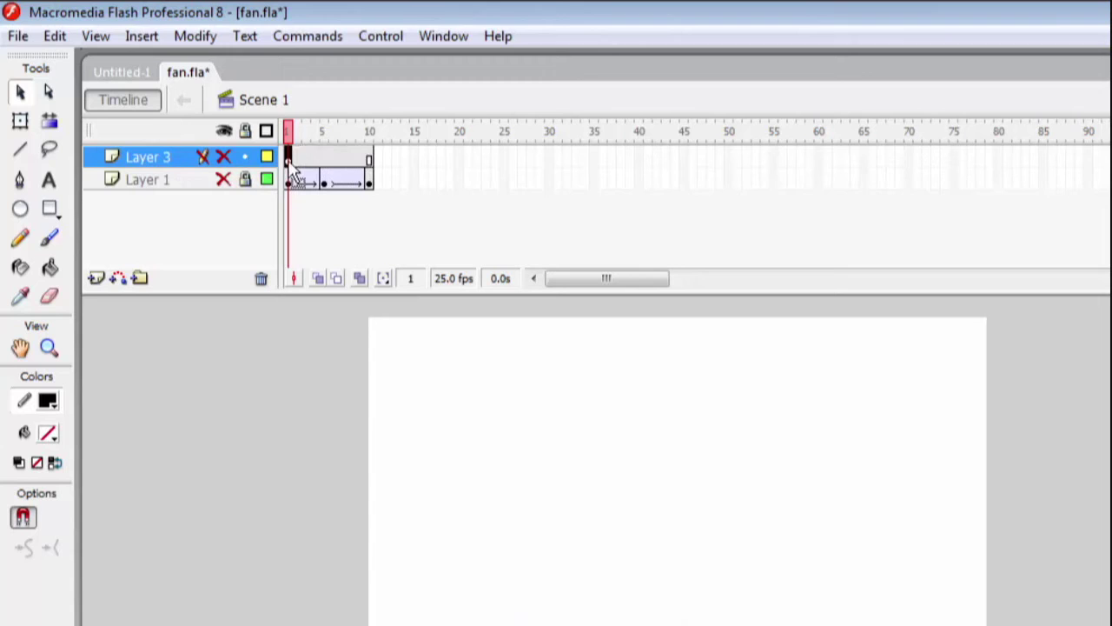
pyautogui.click(223, 157)
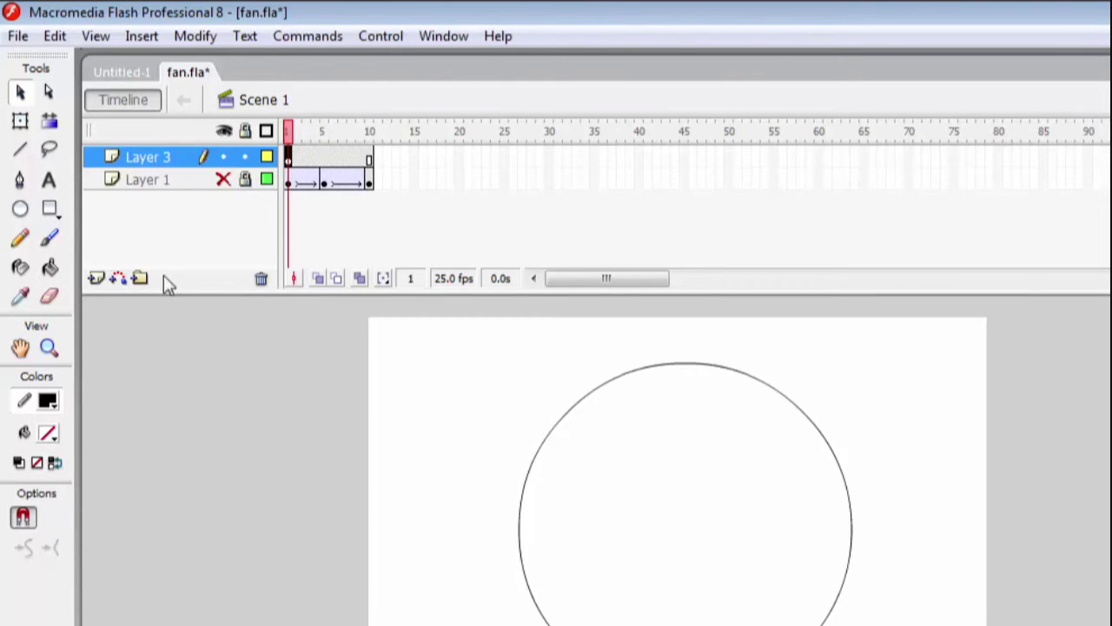
# Set up the Oval tool on Layer 3 with a blue stroke and no fill
pyautogui.click(19, 155)
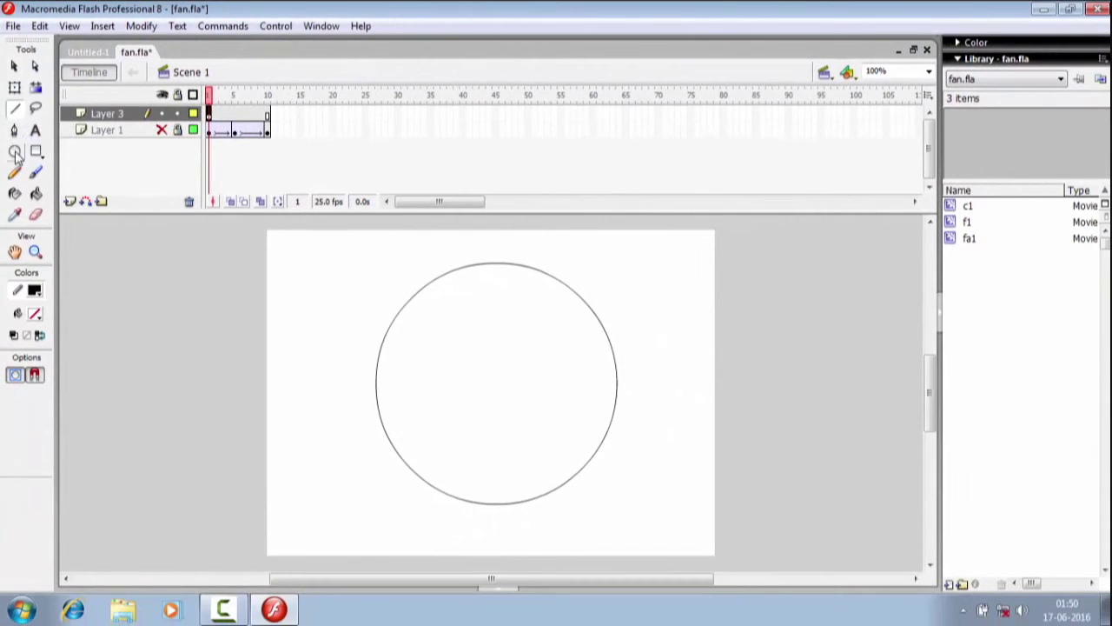
pyautogui.click(19, 194)
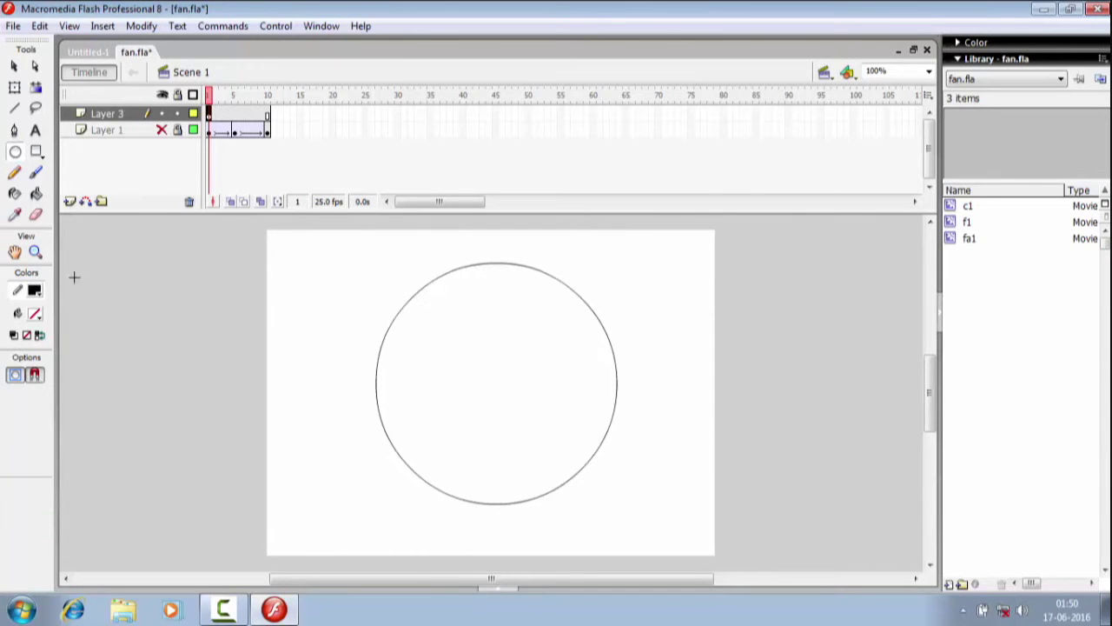
pyautogui.click(35, 313)
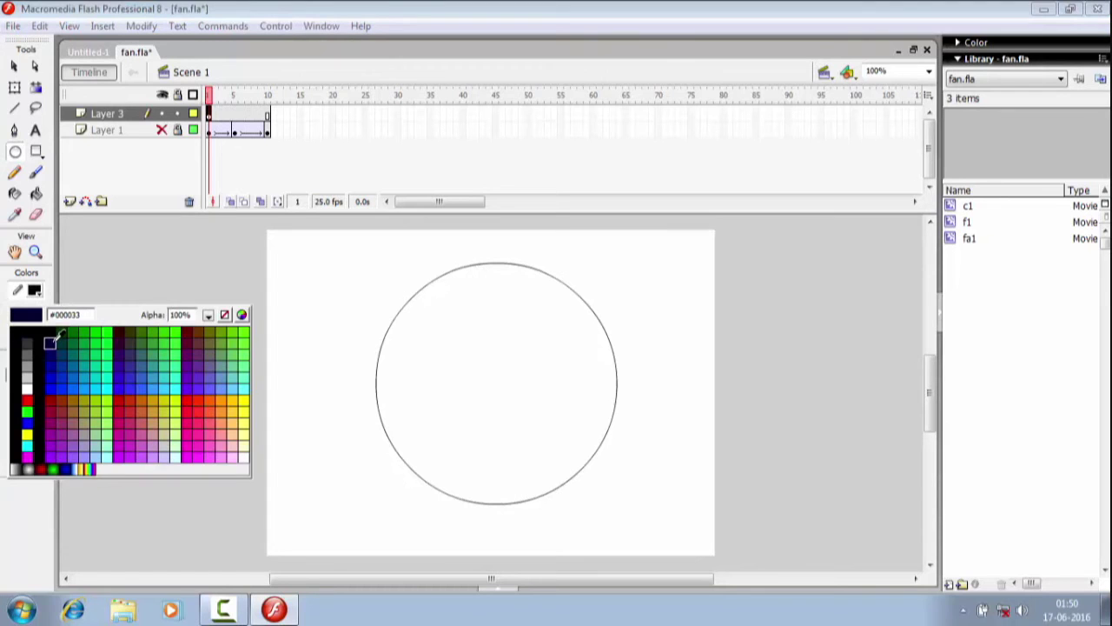
pyautogui.click(52, 340)
pyautogui.click(37, 293)
pyautogui.click(52, 374)
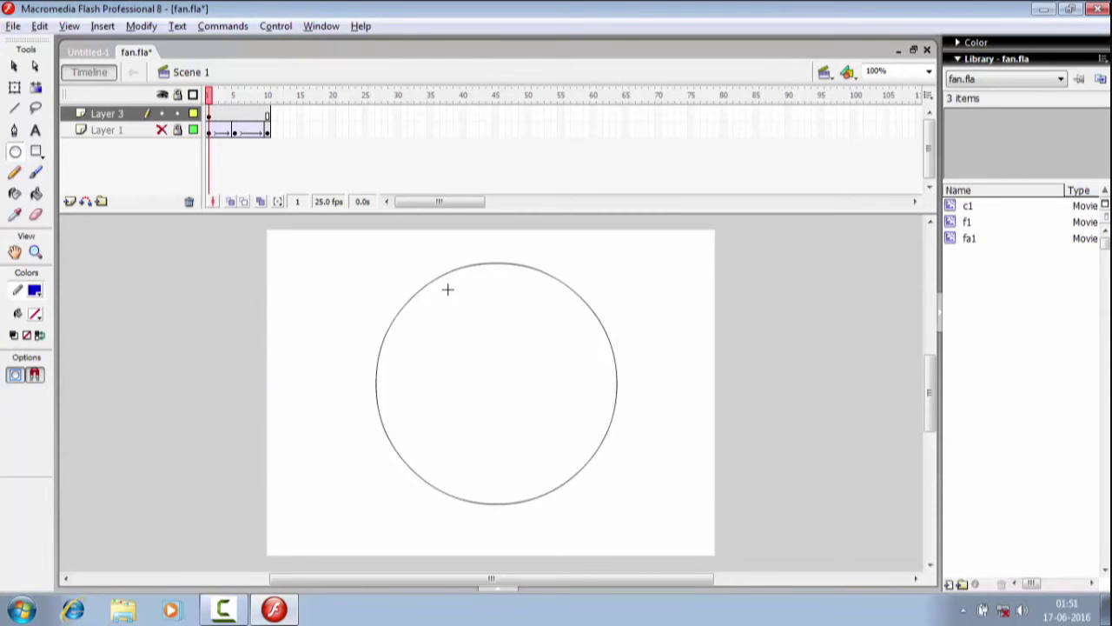
# Draw a blue circle slightly smaller than the black circle and move it to be concentric inside it
pyautogui.moveTo(448, 290); pyautogui.dragTo(507, 389)
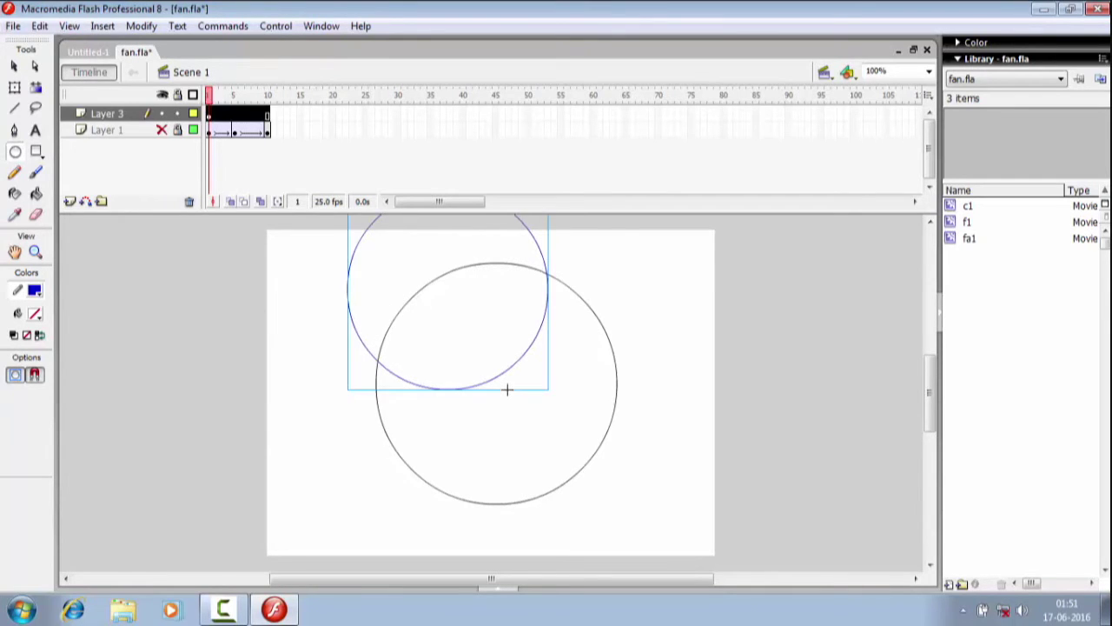
pyautogui.click(14, 67)
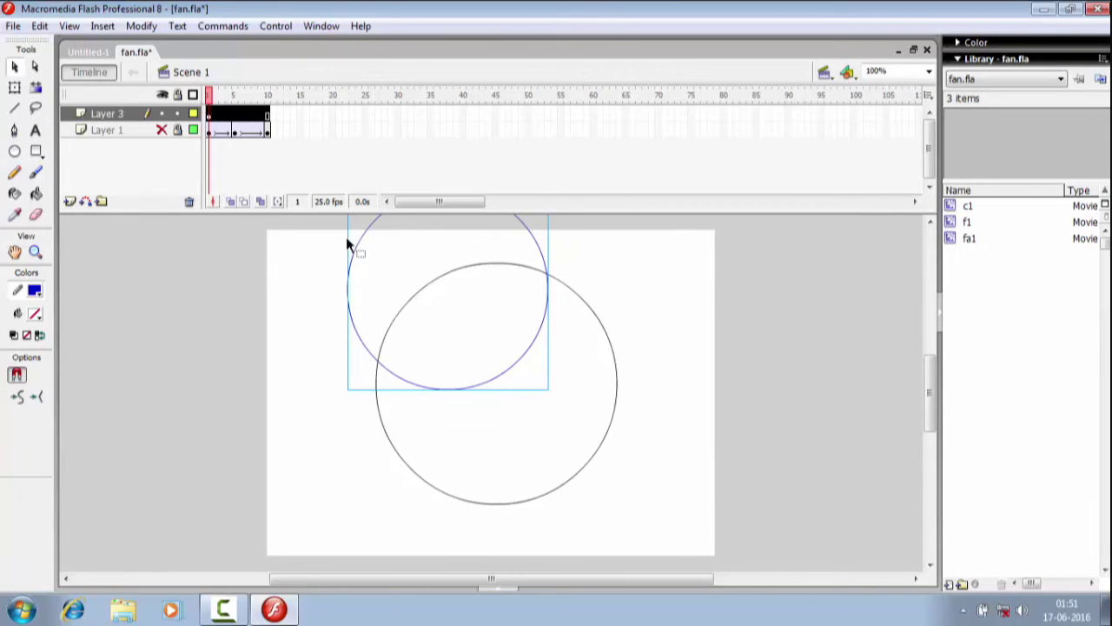
pyautogui.moveTo(362, 246); pyautogui.dragTo(410, 333)
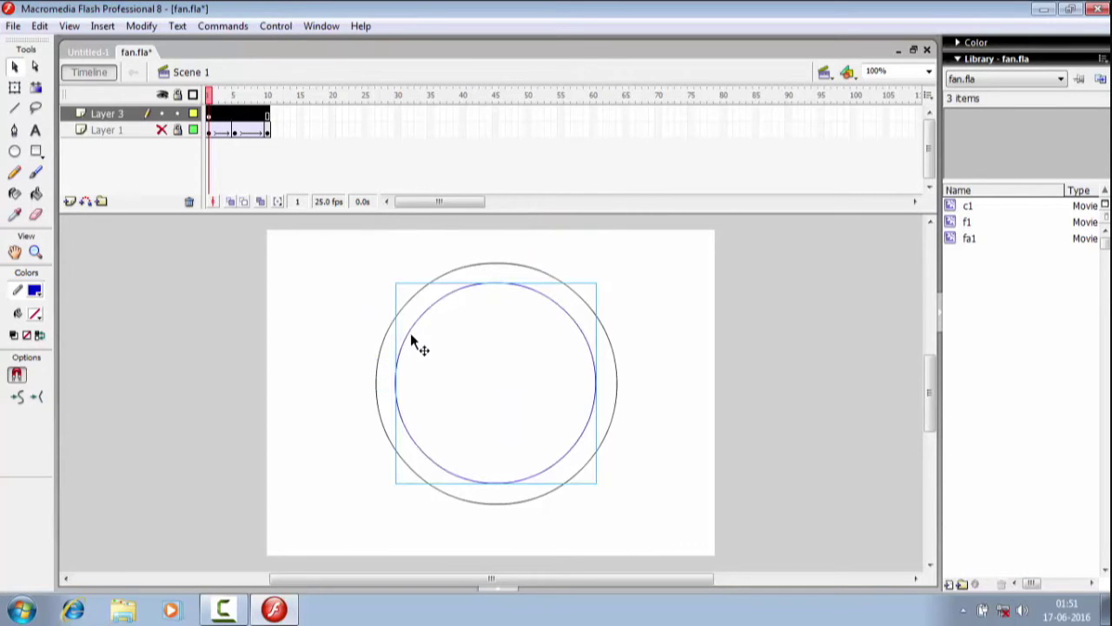
# Copy the blue circle, paste it on the stage and scale the copy down proportionally with Free Transform
pyautogui.rightClick(445, 302)
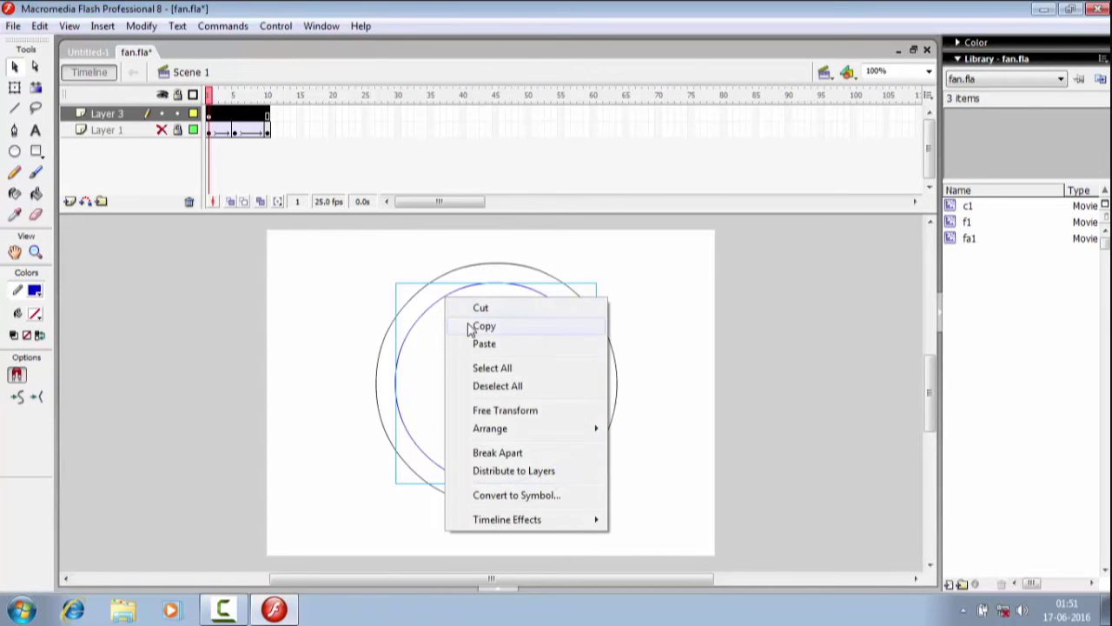
pyautogui.click(470, 328)
pyautogui.rightClick(635, 317)
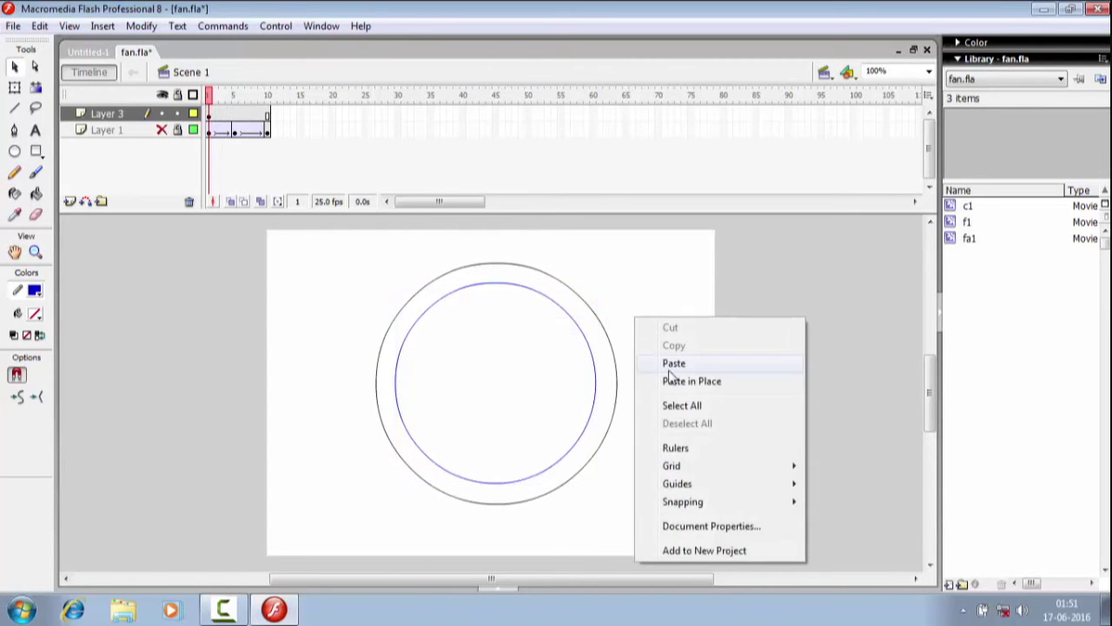
pyautogui.click(673, 363)
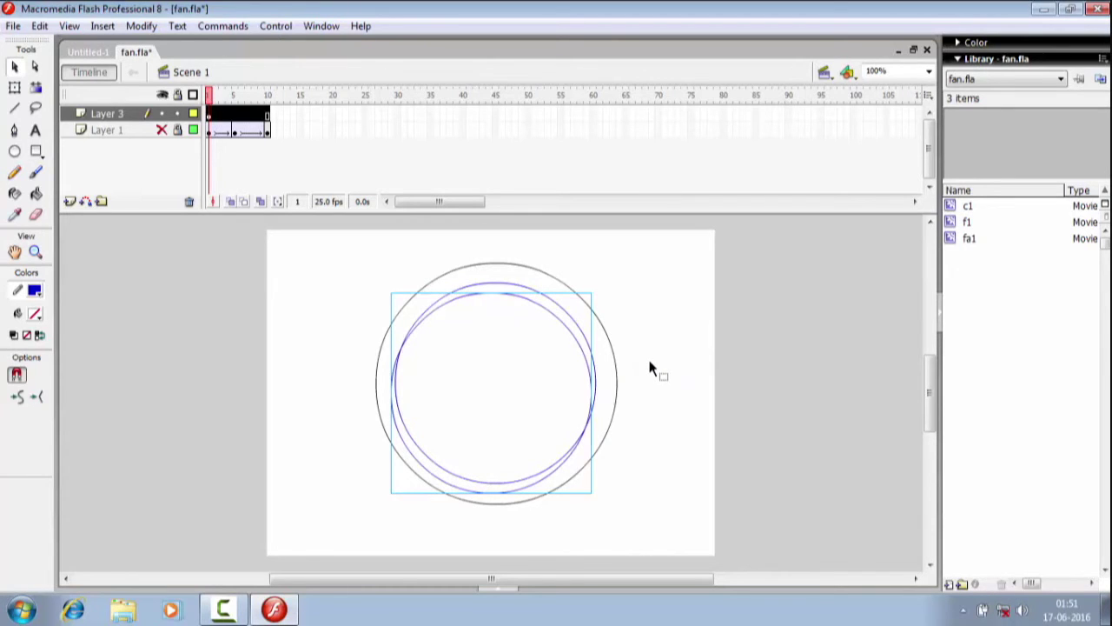
pyautogui.click(15, 87)
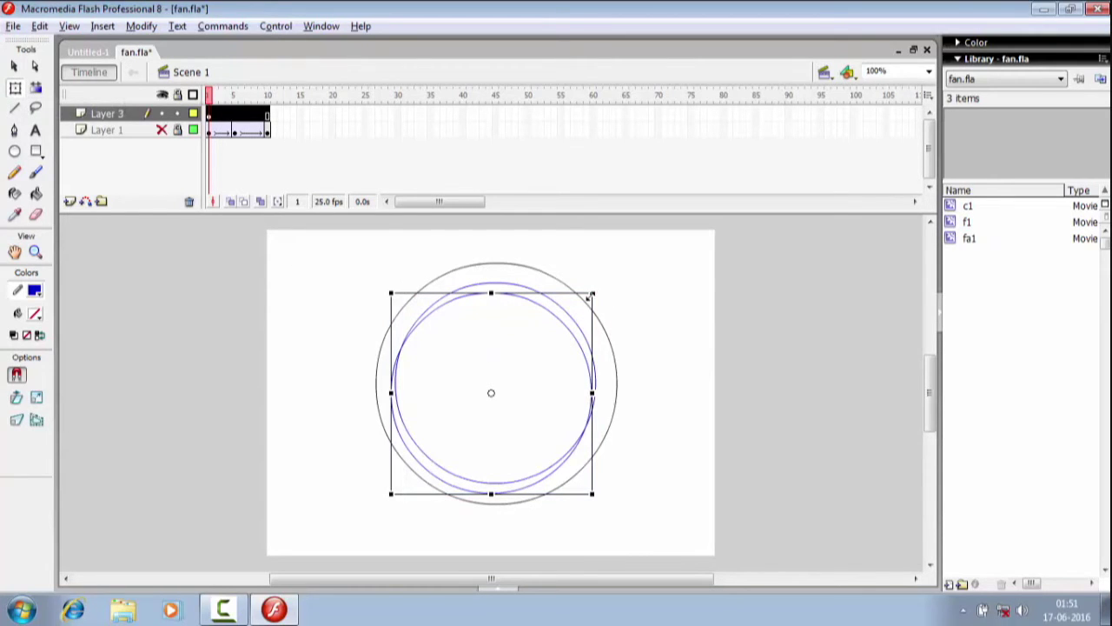
pyautogui.moveTo(590, 297); pyautogui.dragTo(576, 315)
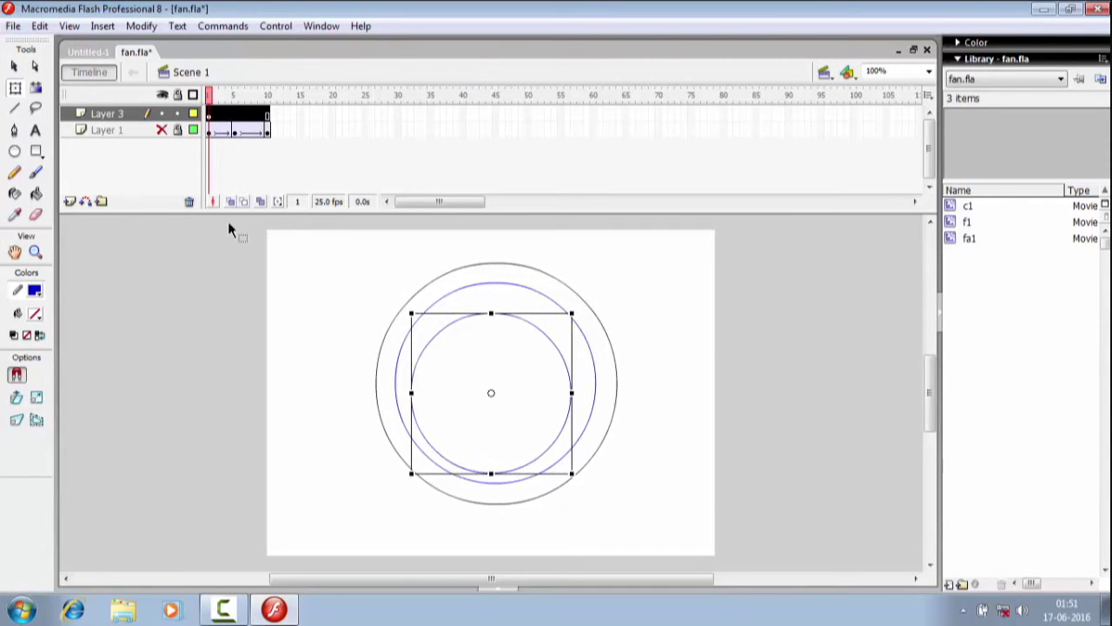
# Move and nudge the smaller copy until it is concentric with the blue and black circles
pyautogui.click(14, 67)
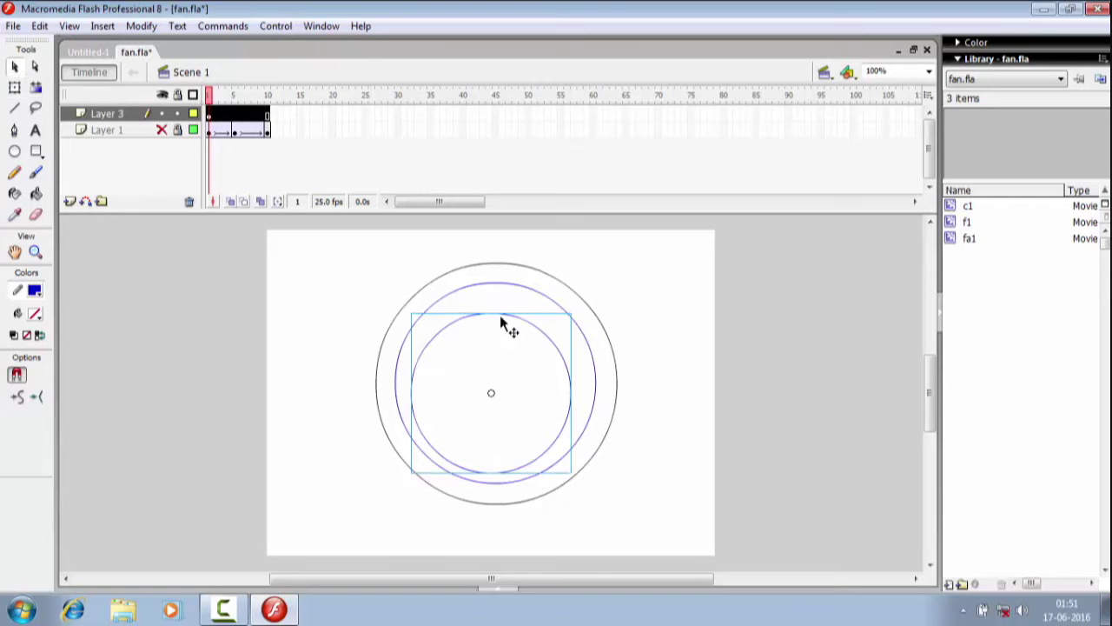
pyautogui.moveTo(532, 327); pyautogui.dragTo(539, 314)
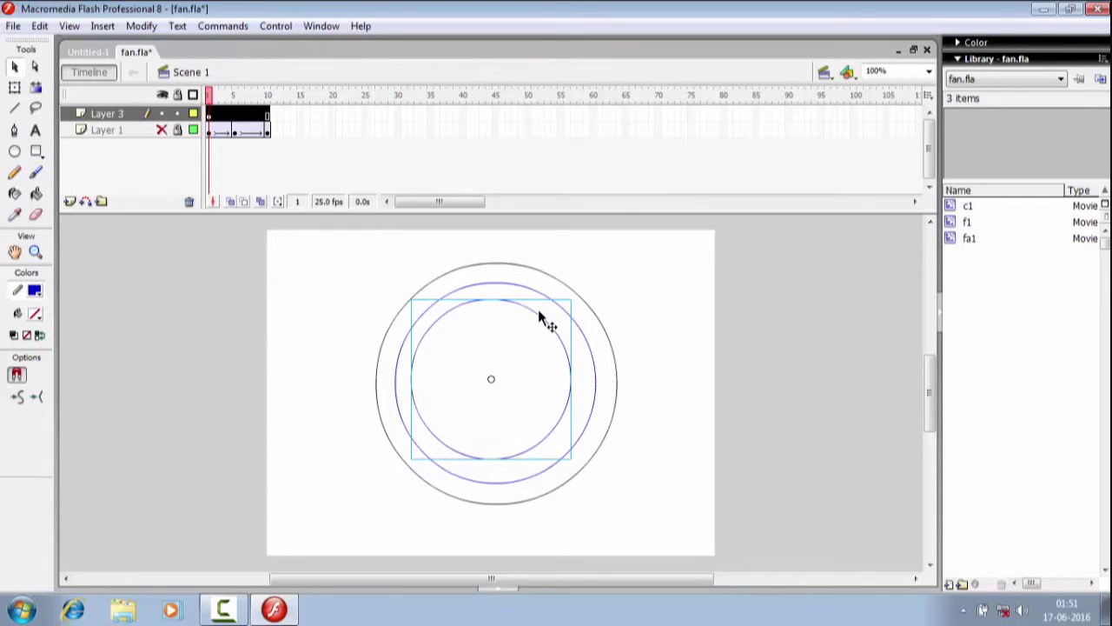
pyautogui.press('Right')
pyautogui.press('Right')
pyautogui.press('Right')
pyautogui.press('Right')
pyautogui.press('Right')
pyautogui.press('Right')
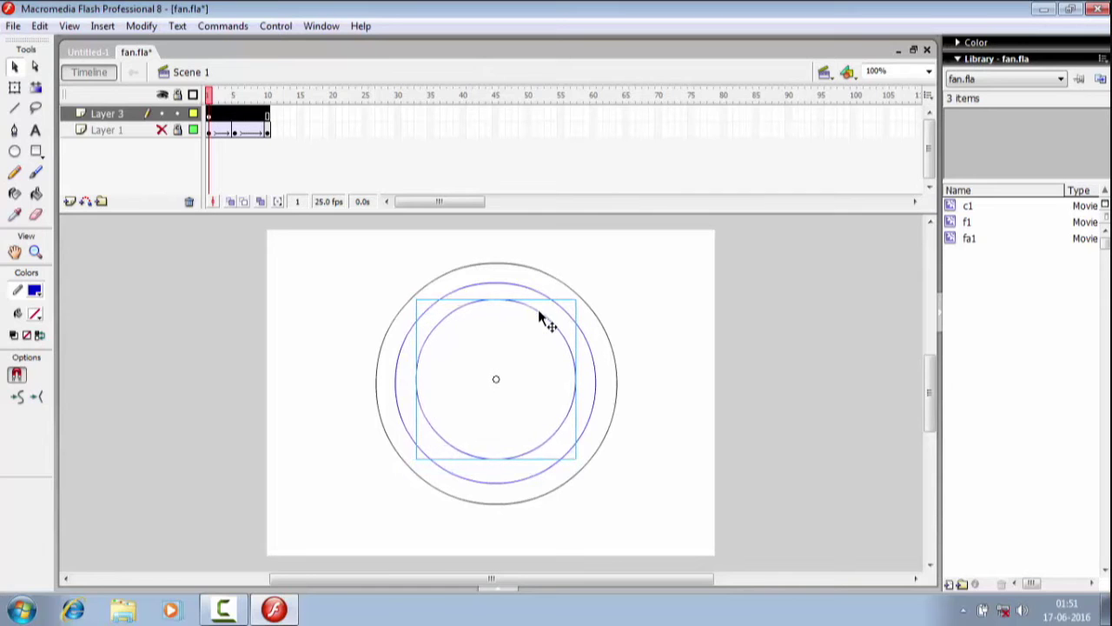
pyautogui.press('Down')
pyautogui.press('Down')
pyautogui.press('Down')
pyautogui.press('Down')
pyautogui.press('Down')
pyautogui.press('Right')
pyautogui.press('Right')
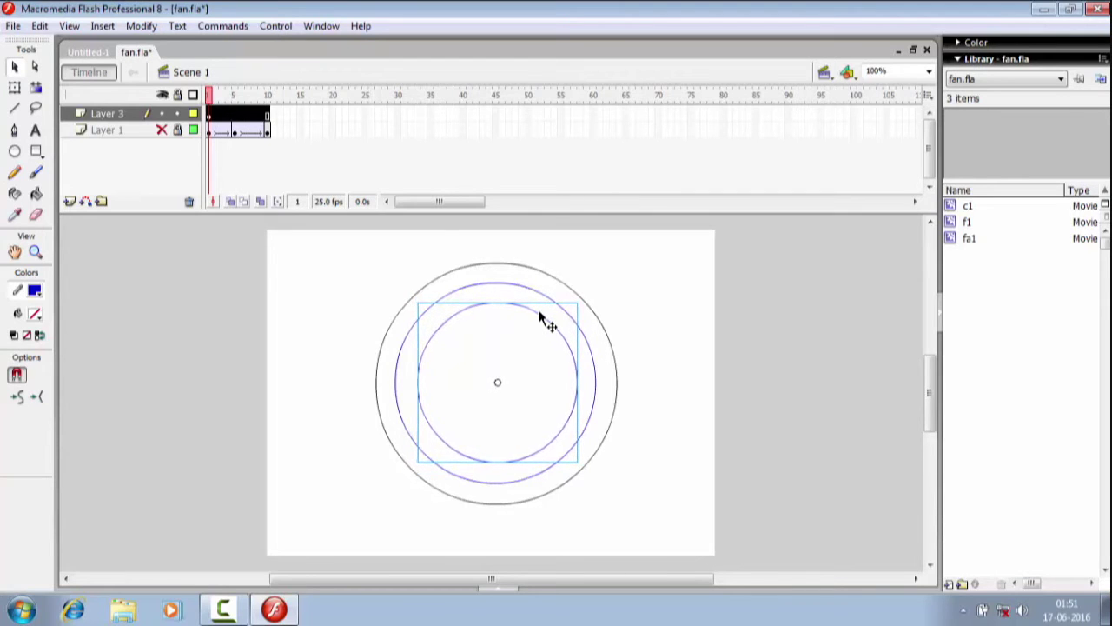
pyautogui.press('Right')
pyautogui.press('Left')
pyautogui.press('Down')
pyautogui.press('Down')
pyautogui.press('Left')
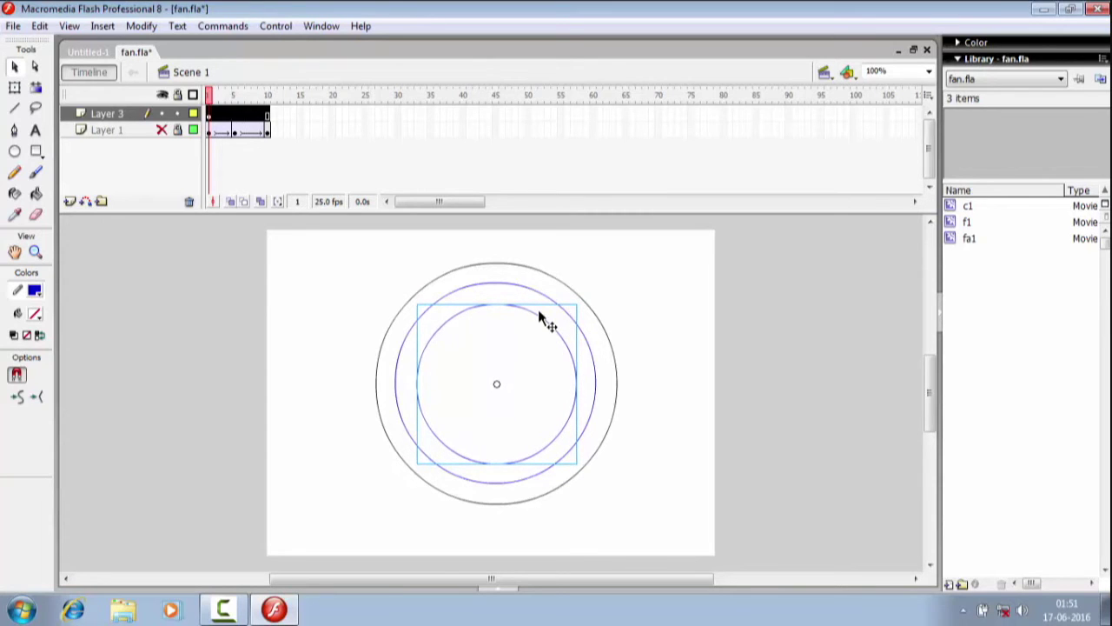
# Paste another copy of the circle and shrink it with Free Transform to form a small innermost ring
pyautogui.rightClick(534, 313)
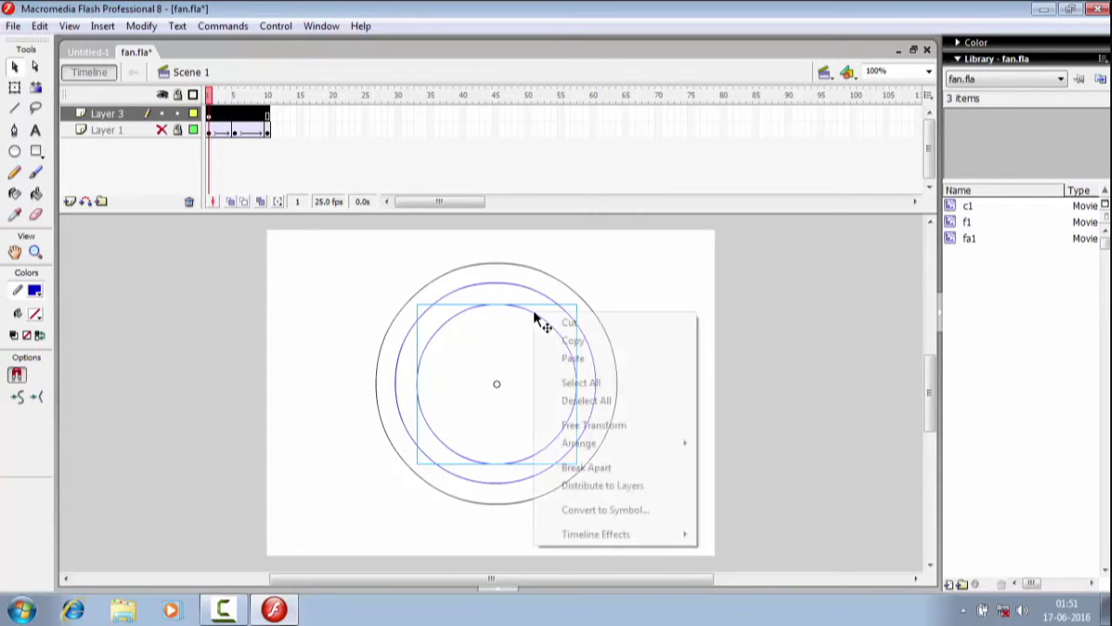
pyautogui.press('Escape')
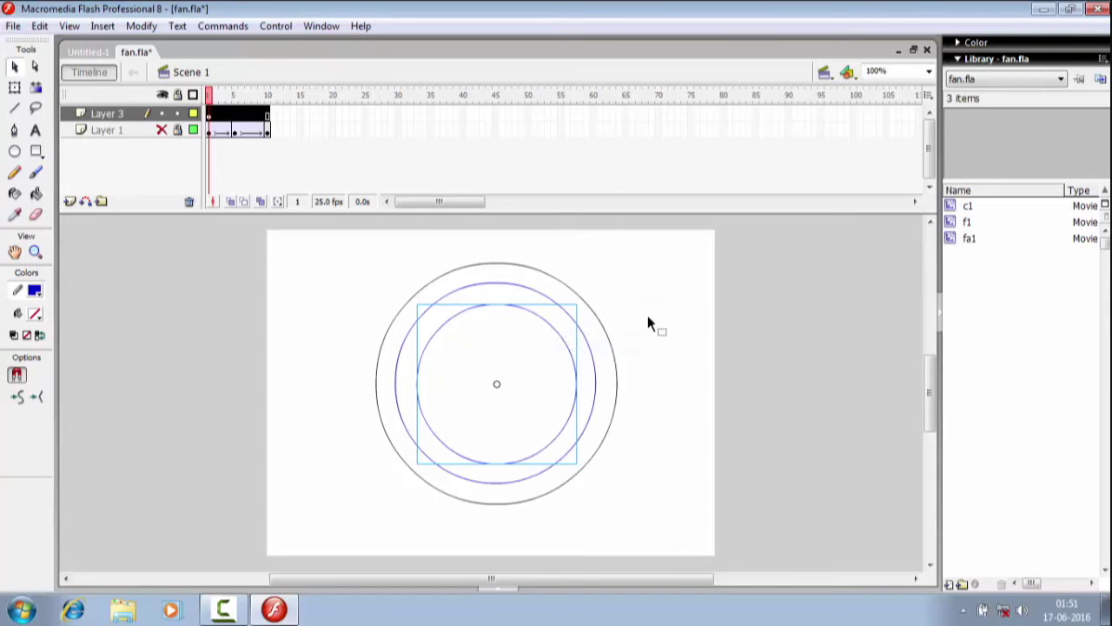
pyautogui.rightClick(647, 317)
pyautogui.click(673, 364)
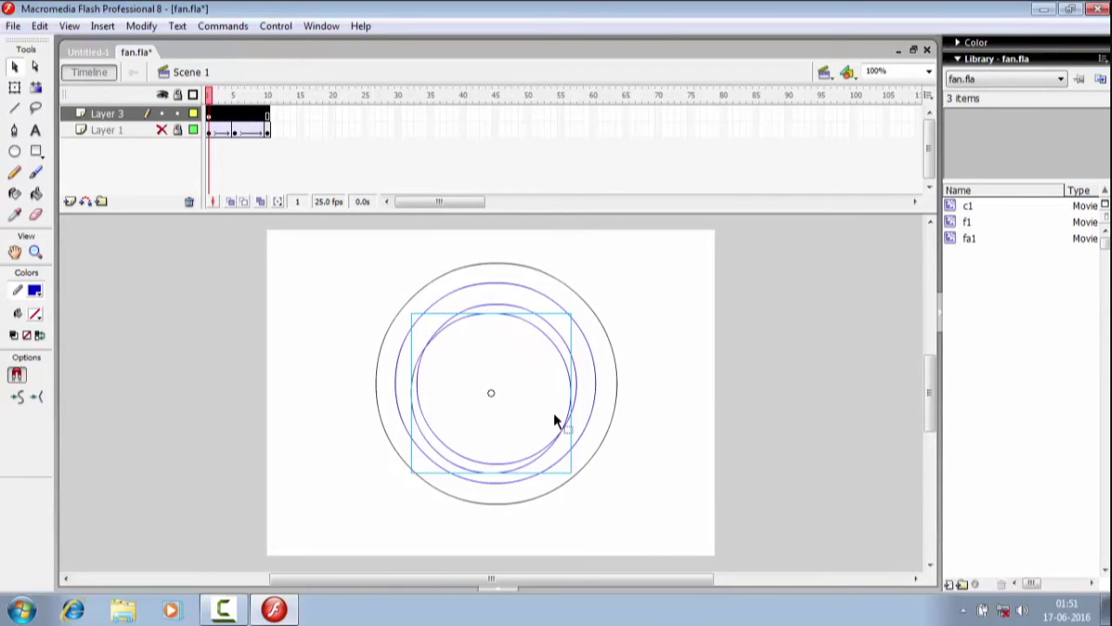
pyautogui.click(15, 87)
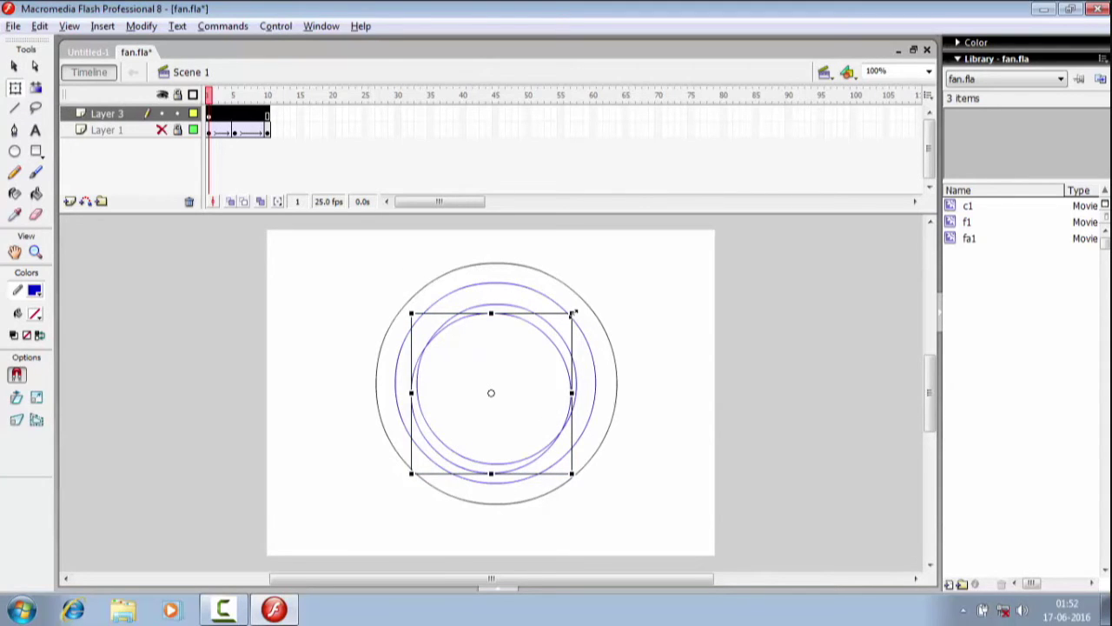
pyautogui.moveTo(574, 313); pyautogui.dragTo(551, 345)
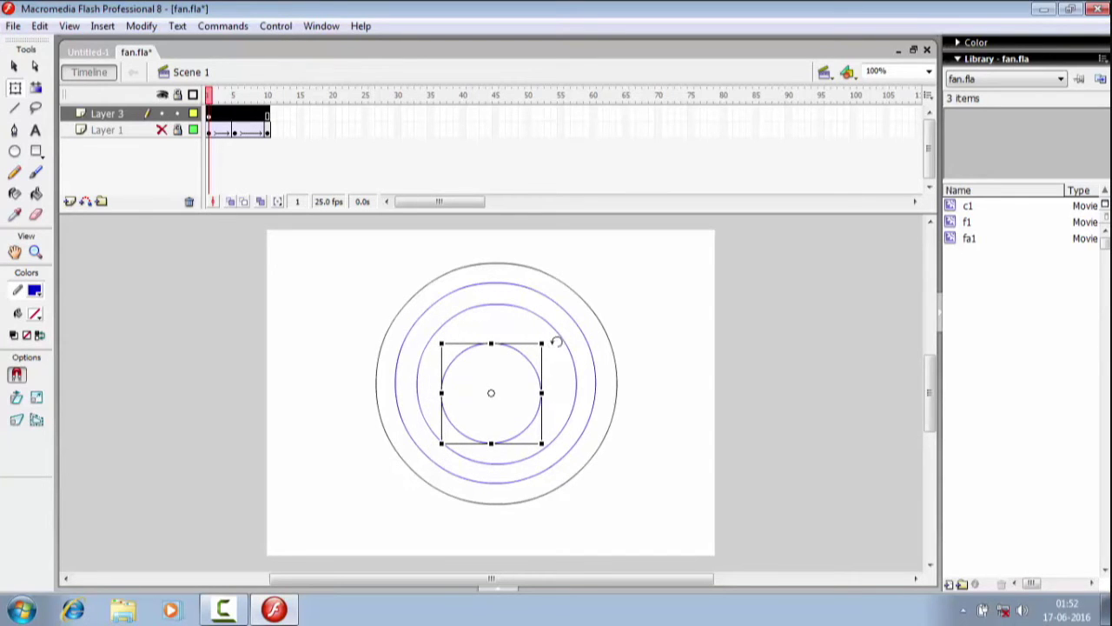
# Nudge the innermost circle to the common centre of the other rings and deselect it
pyautogui.click(15, 67)
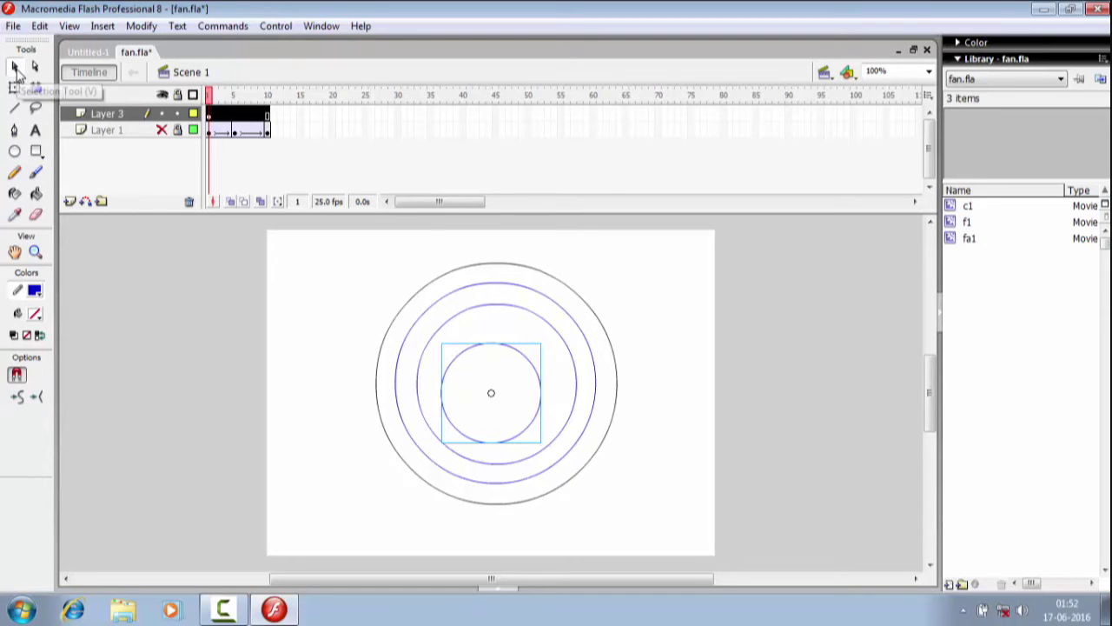
pyautogui.press('Up')
pyautogui.press('Up')
pyautogui.press('Up')
pyautogui.press('Up')
pyautogui.press('Up')
pyautogui.press('Up')
pyautogui.press('Up')
pyautogui.press('Up')
pyautogui.press('Up')
pyautogui.press('Up')
pyautogui.press('Up')
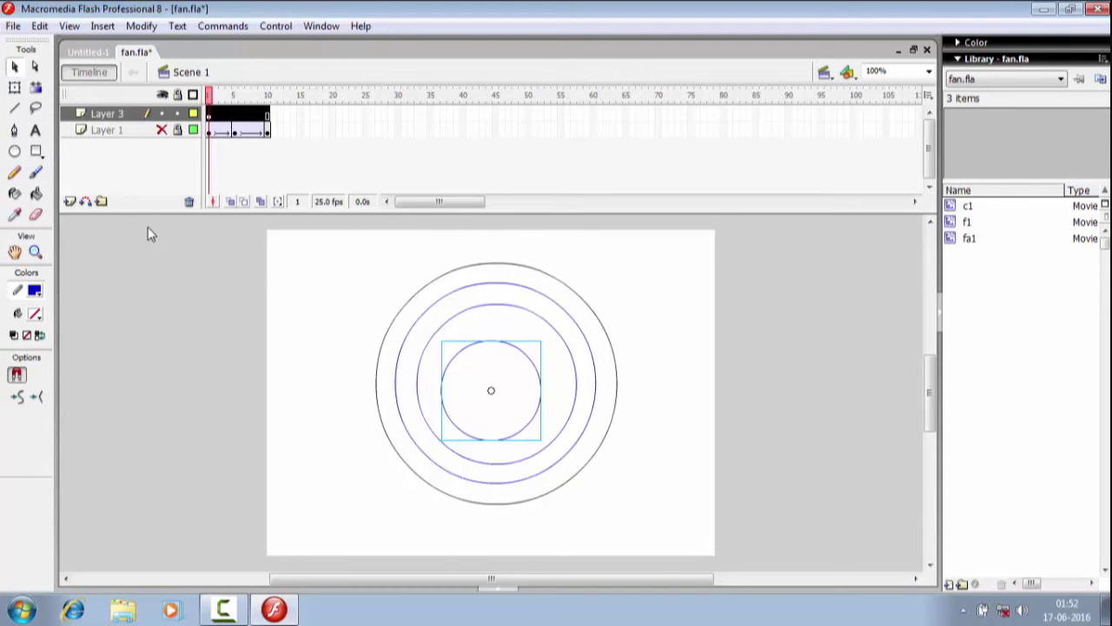
pyautogui.press('Right')
pyautogui.press('Right')
pyautogui.press('Right')
pyautogui.press('Right')
pyautogui.press('Right')
pyautogui.press('Right')
pyautogui.press('Right')
pyautogui.press('Right')
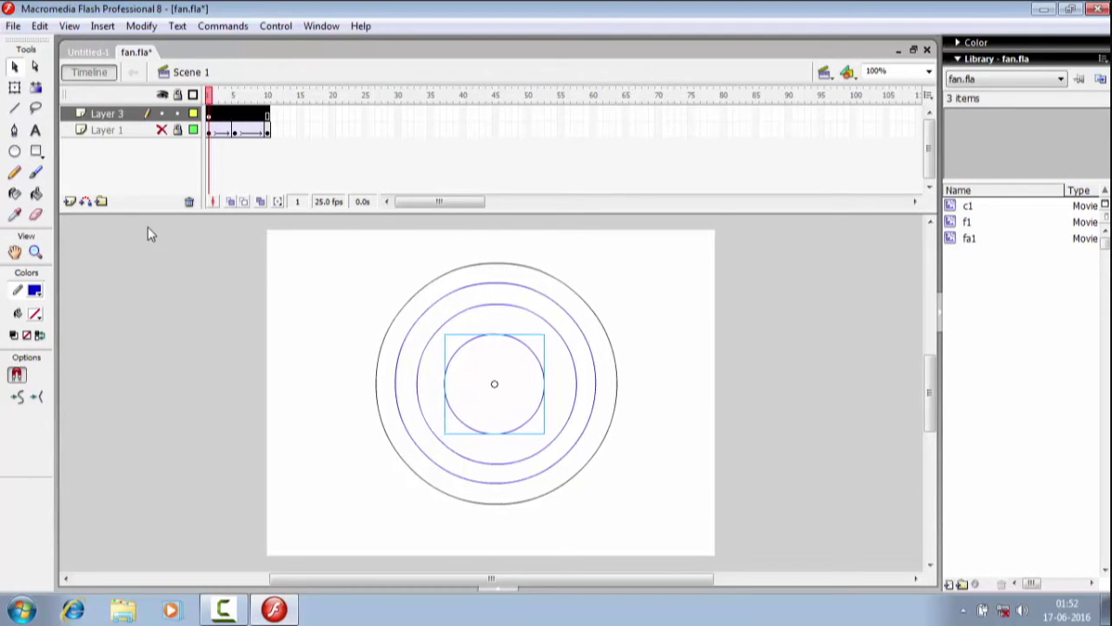
pyautogui.press('Up')
pyautogui.press('Up')
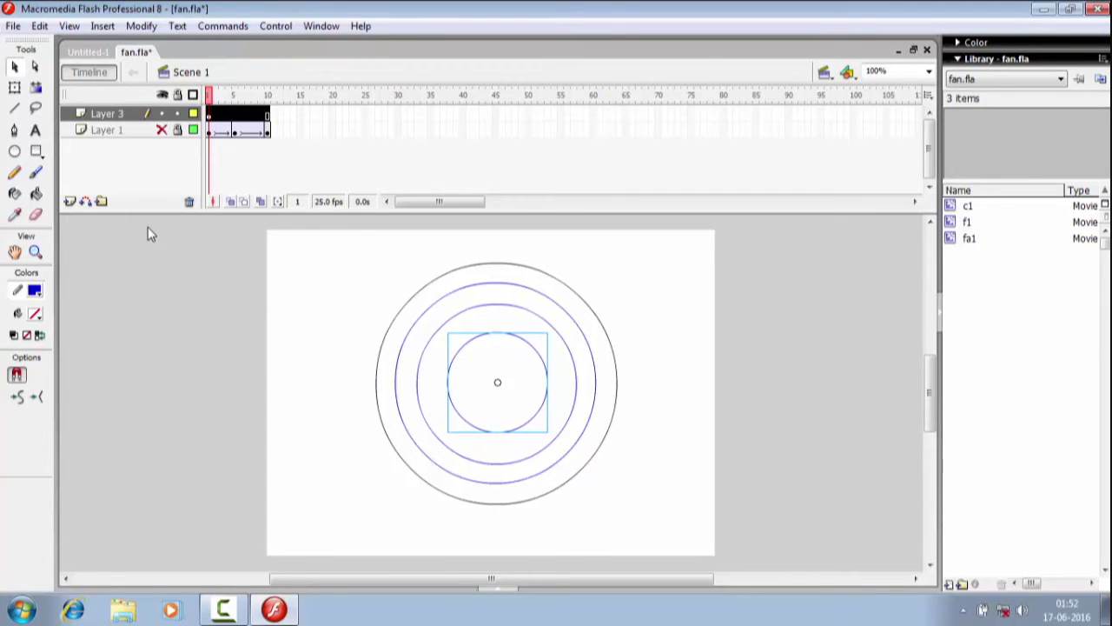
pyautogui.click(678, 296)
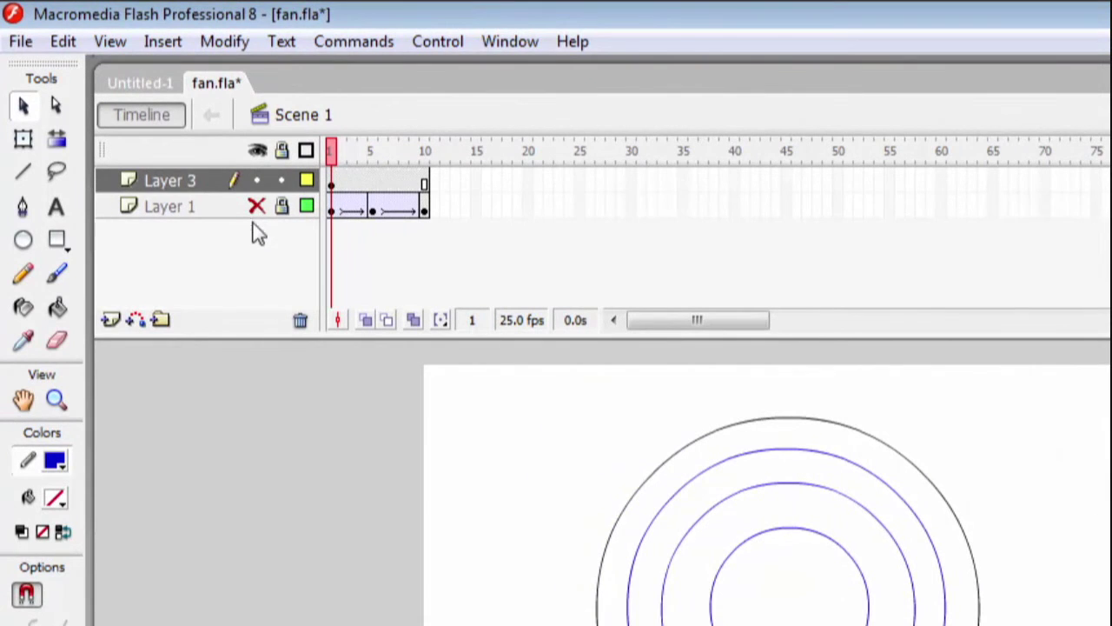
# Show Layer 1 and draw a blue line from the outer circle's upper-left edge through the fan hub to its lower-right edge
pyautogui.click(257, 209)
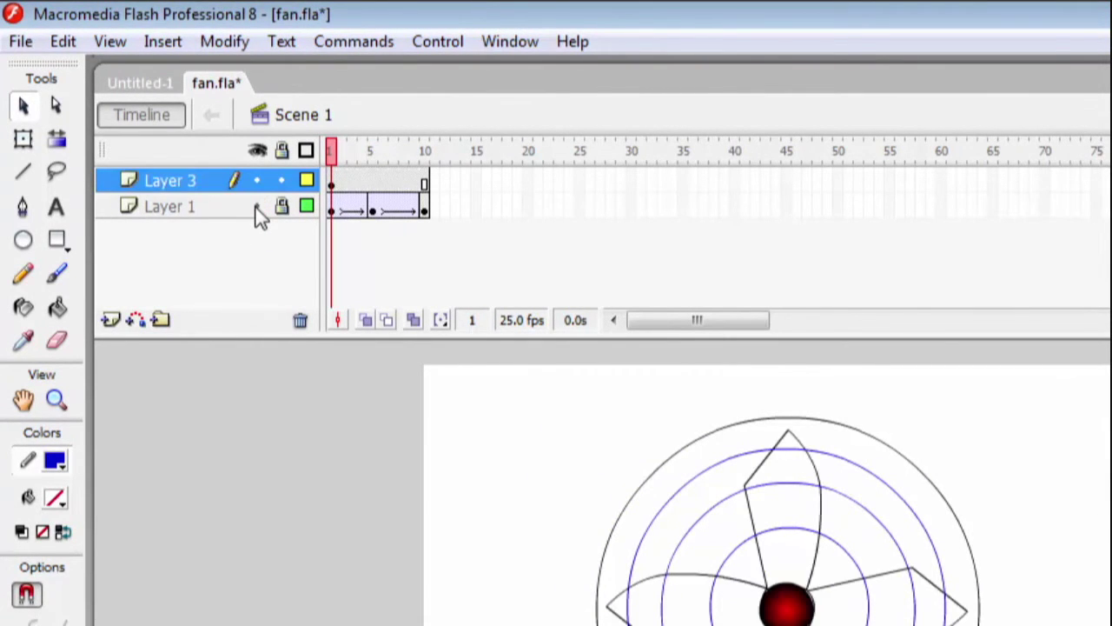
pyautogui.click(256, 208)
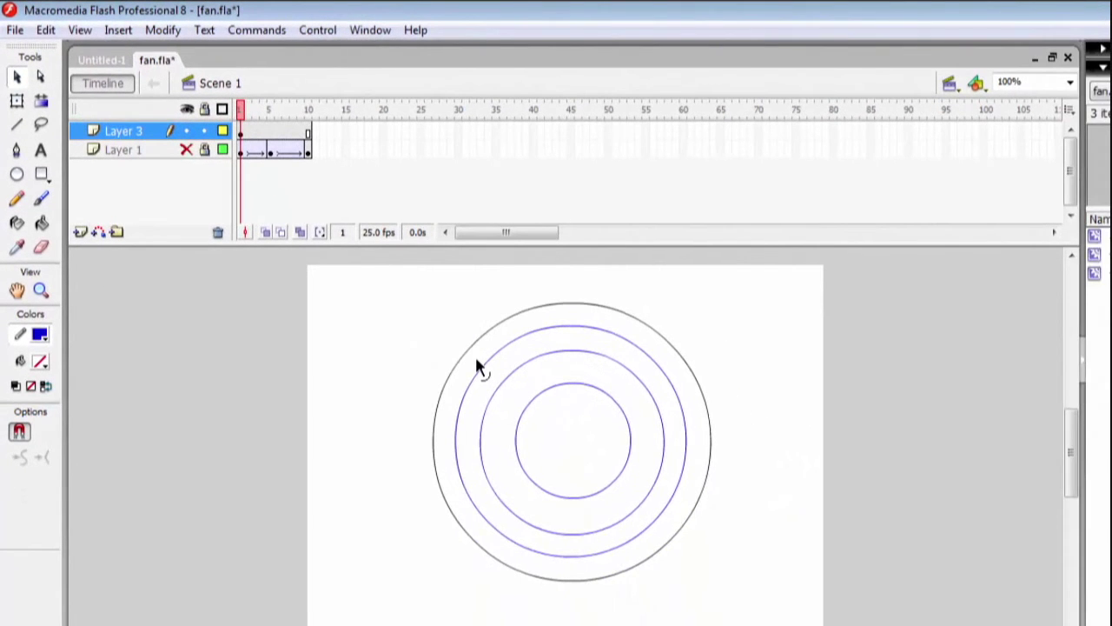
pyautogui.click(16, 125)
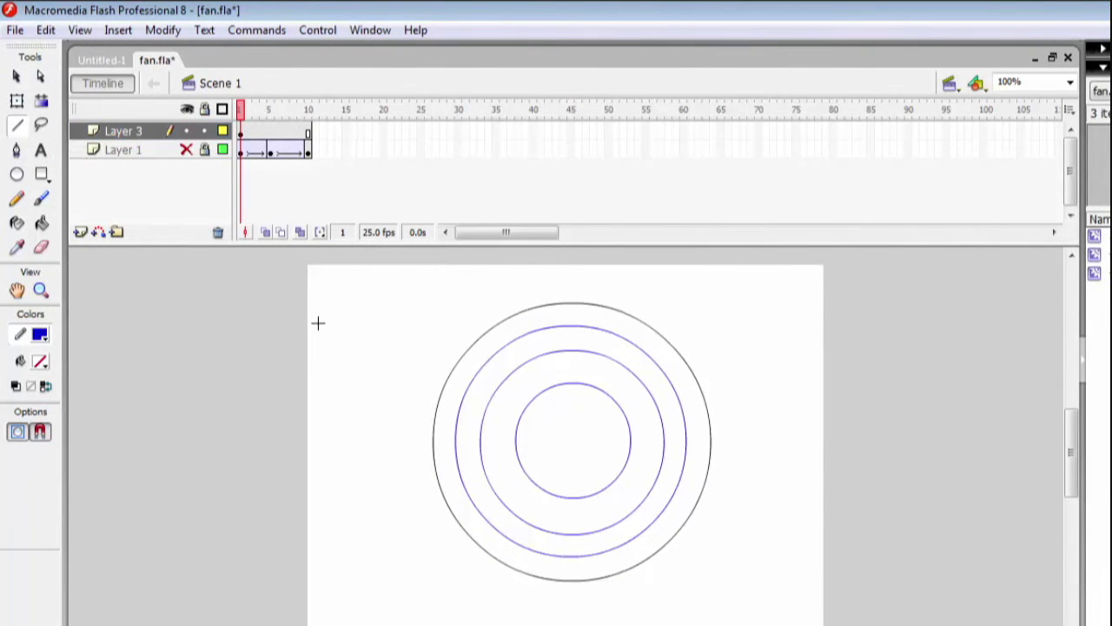
pyautogui.click(187, 151)
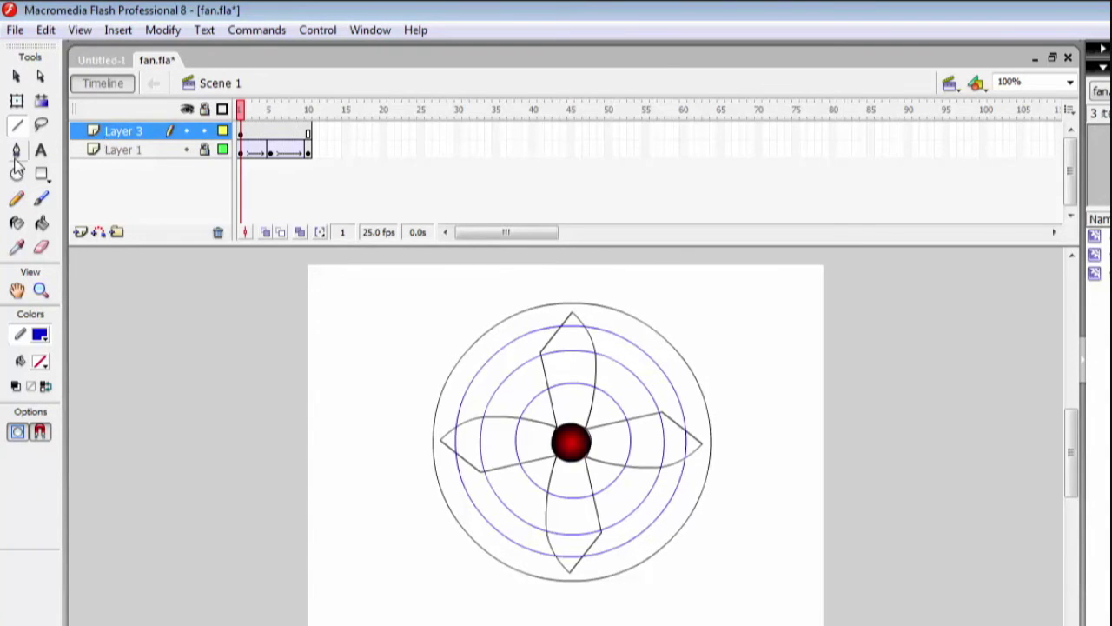
pyautogui.click(17, 126)
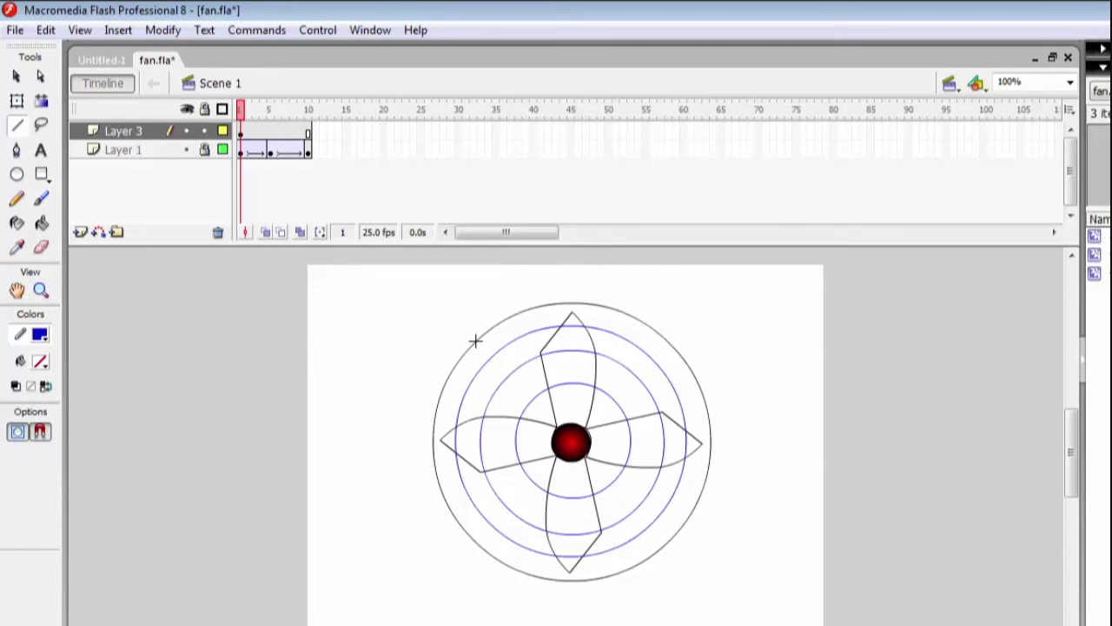
pyautogui.moveTo(475, 341); pyautogui.dragTo(662, 540)
pyautogui.moveTo(663, 543); pyautogui.dragTo(662, 543)
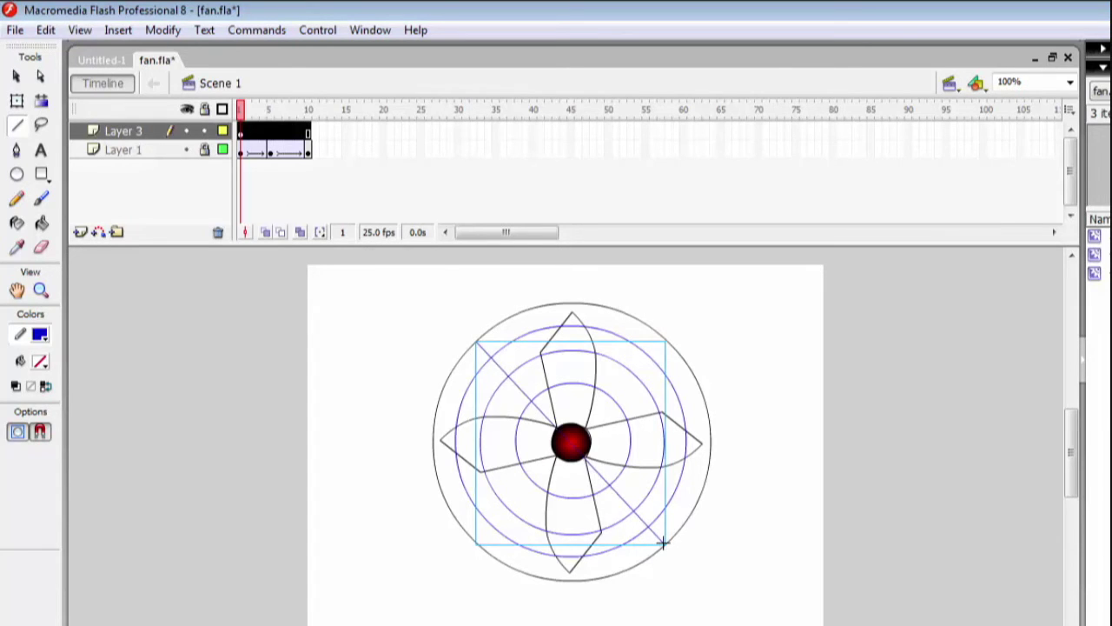
# Hide Layer 1 and draw a second blue line across the rings from the outer circle's lower-left edge to its upper-right edge
pyautogui.click(186, 149)
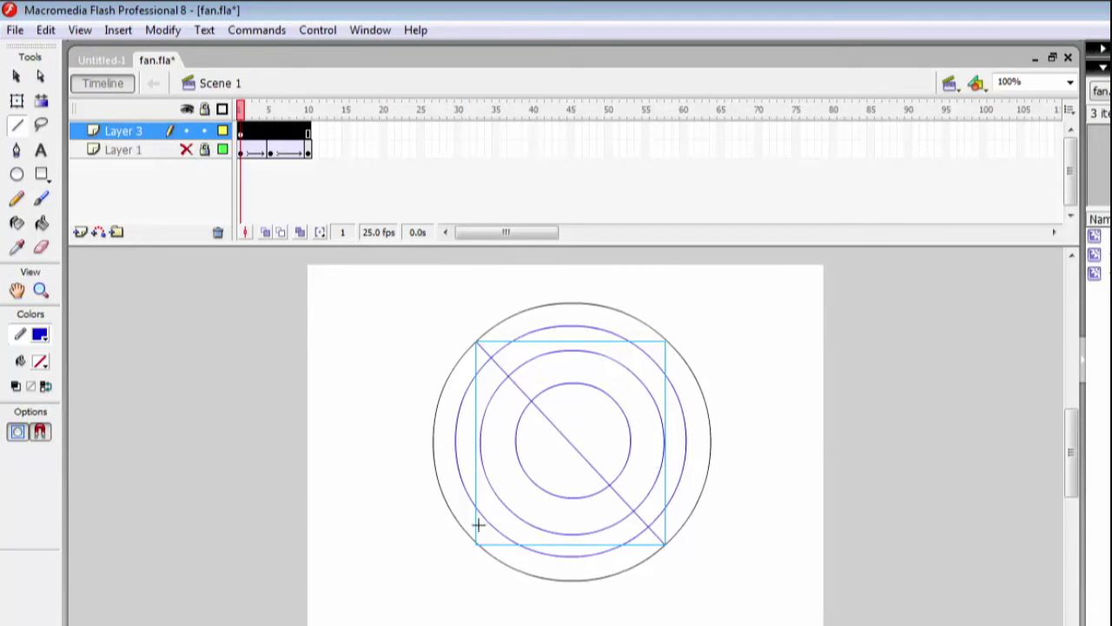
pyautogui.moveTo(451, 513); pyautogui.dragTo(693, 374)
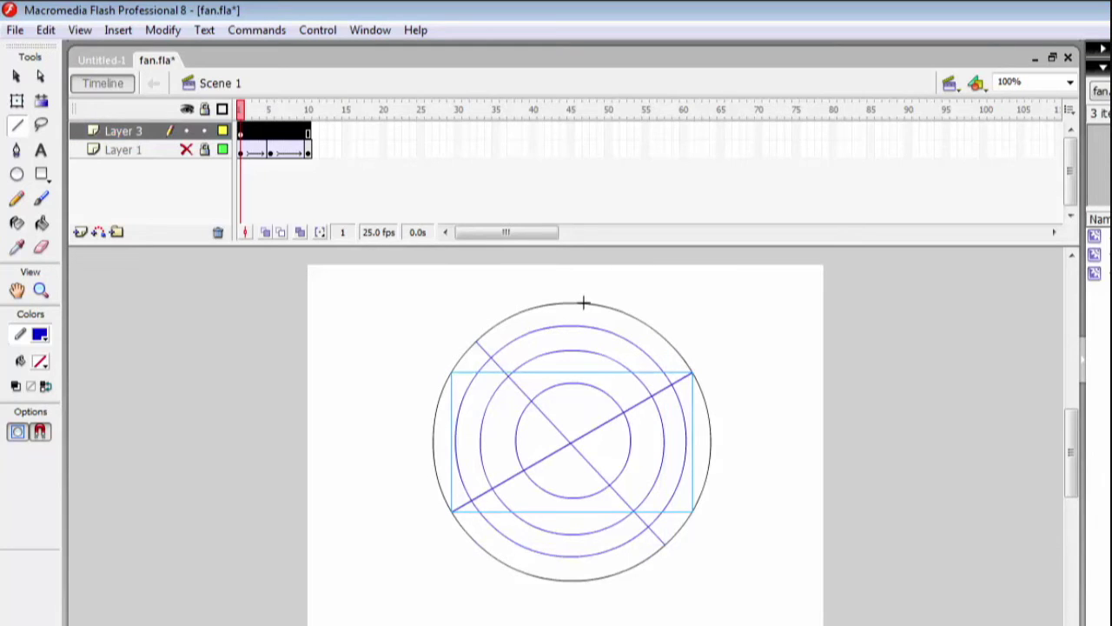
# Draw six more blue lines across the rings through their centre, from edge to edge of the outer circle, and deselect them
pyautogui.moveTo(579, 301); pyautogui.dragTo(559, 580)
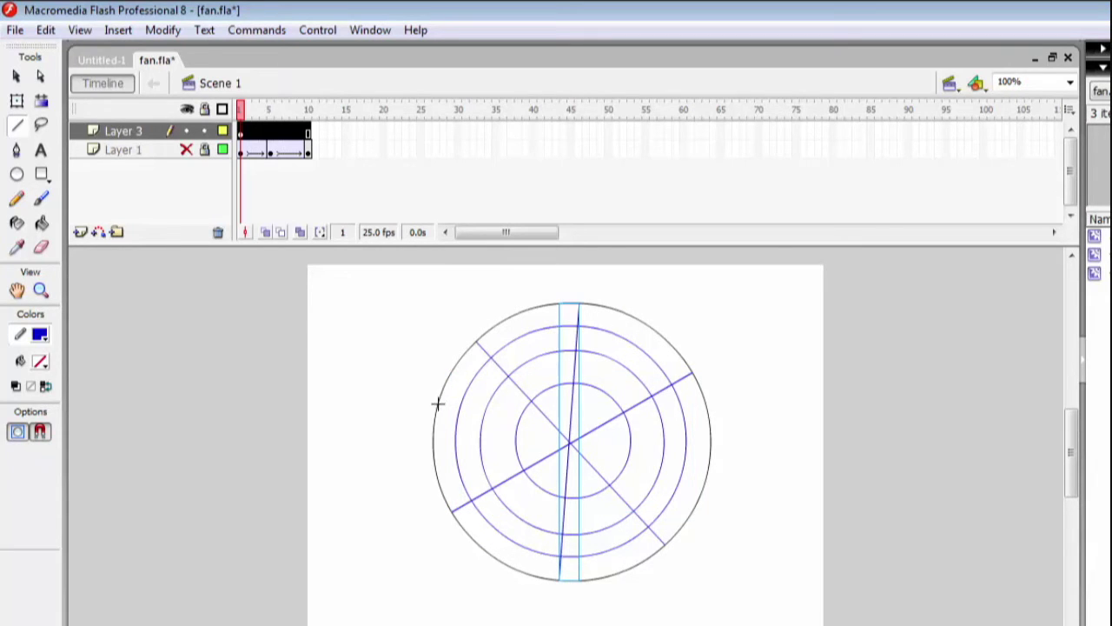
pyautogui.moveTo(435, 418); pyautogui.dragTo(710, 461)
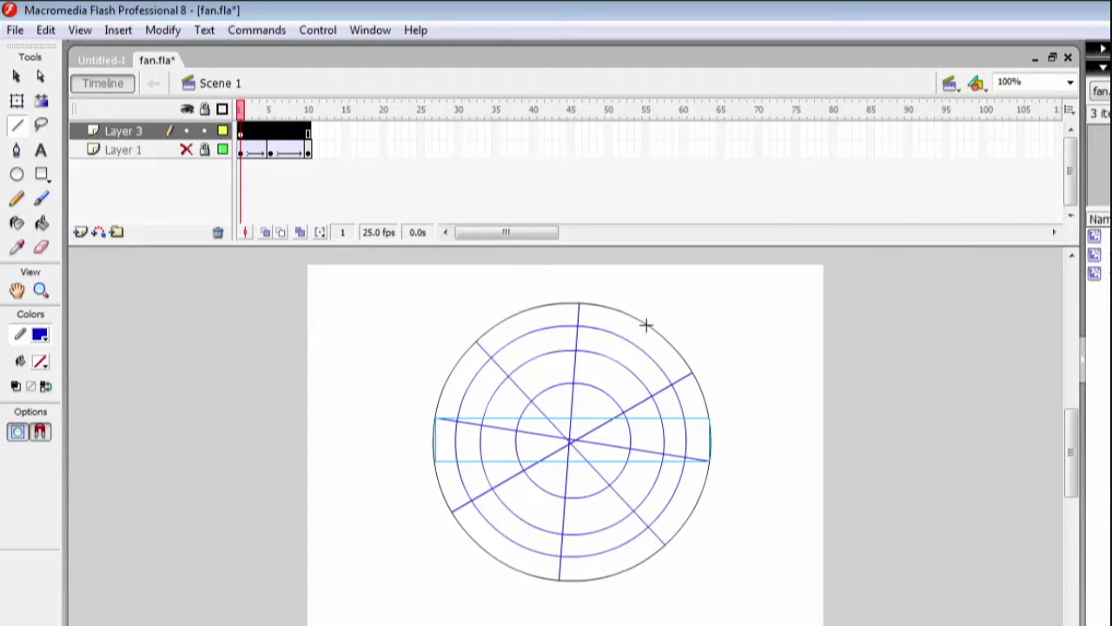
pyautogui.moveTo(646, 325); pyautogui.dragTo(491, 553)
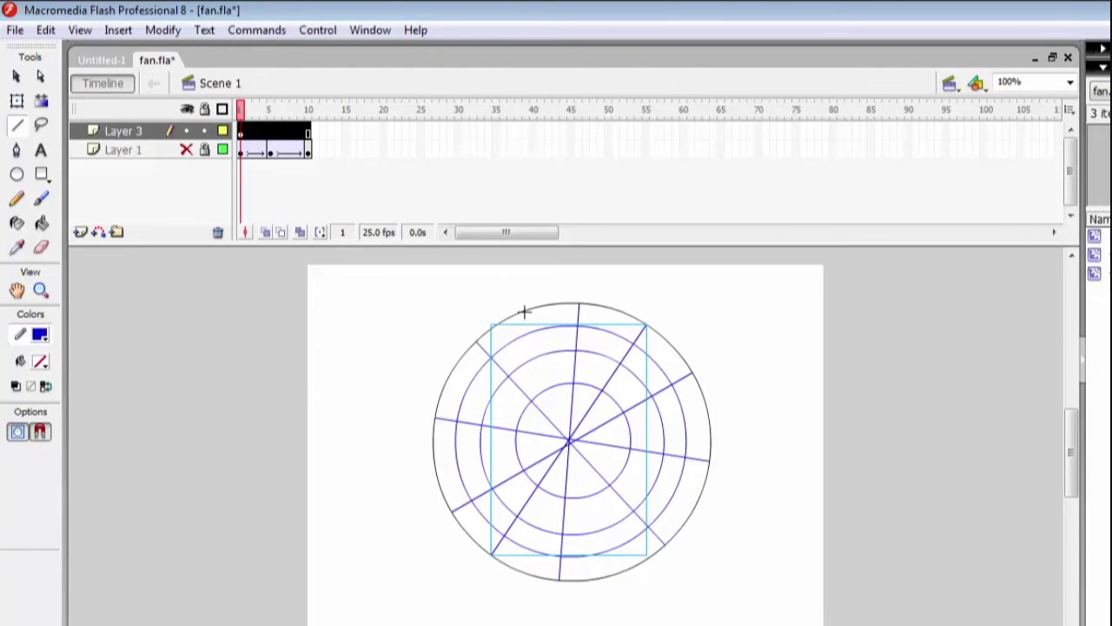
pyautogui.moveTo(524, 310); pyautogui.dragTo(620, 572)
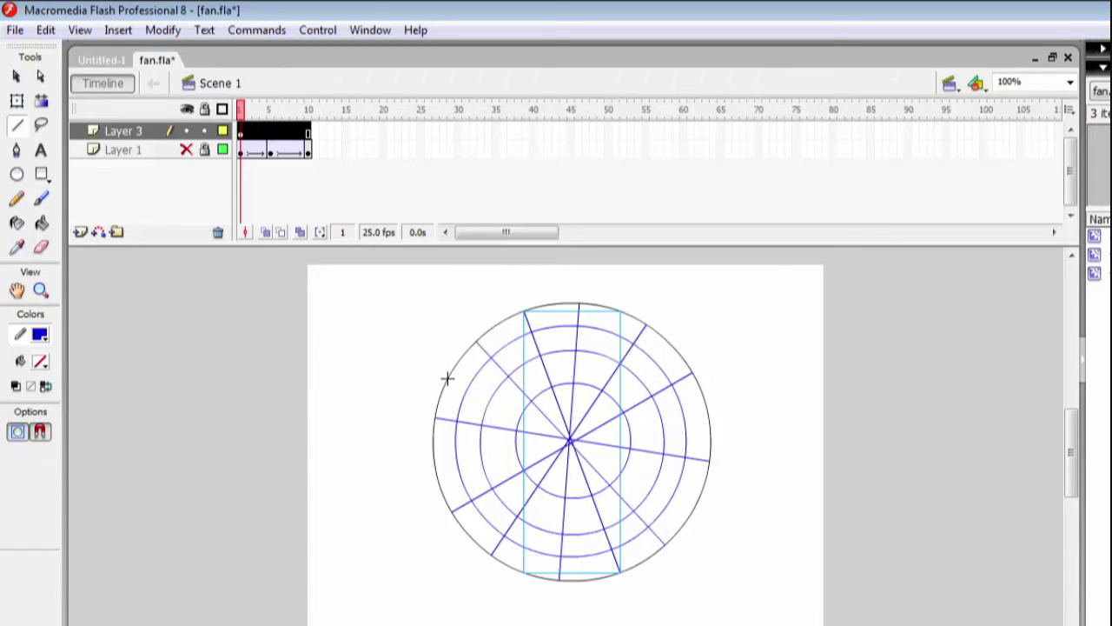
pyautogui.moveTo(449, 379); pyautogui.dragTo(695, 509)
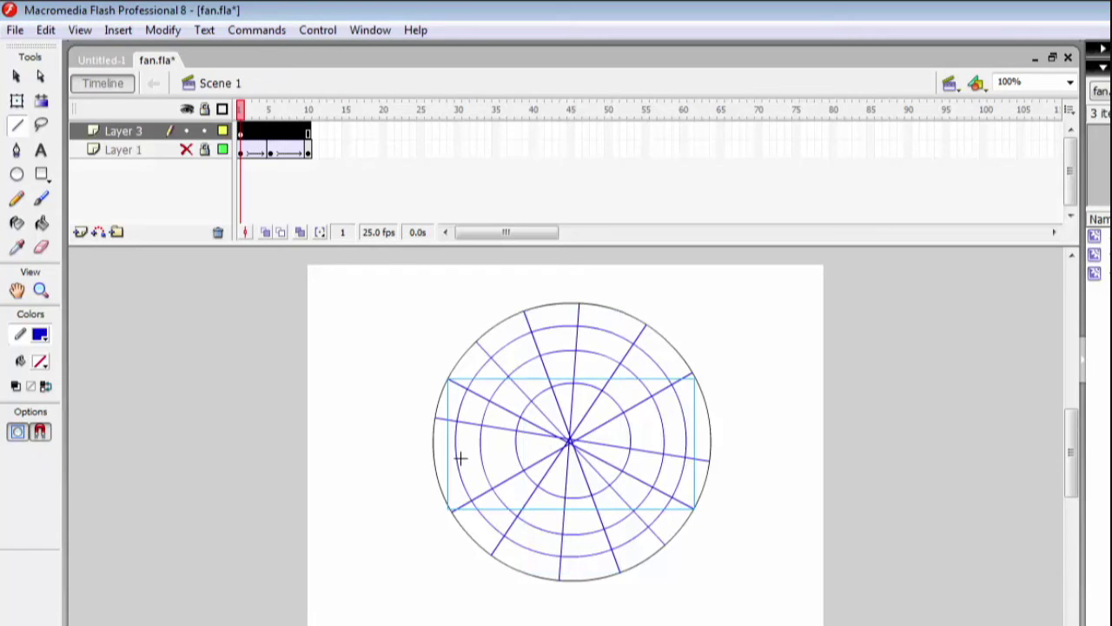
pyautogui.moveTo(436, 463); pyautogui.dragTo(705, 420)
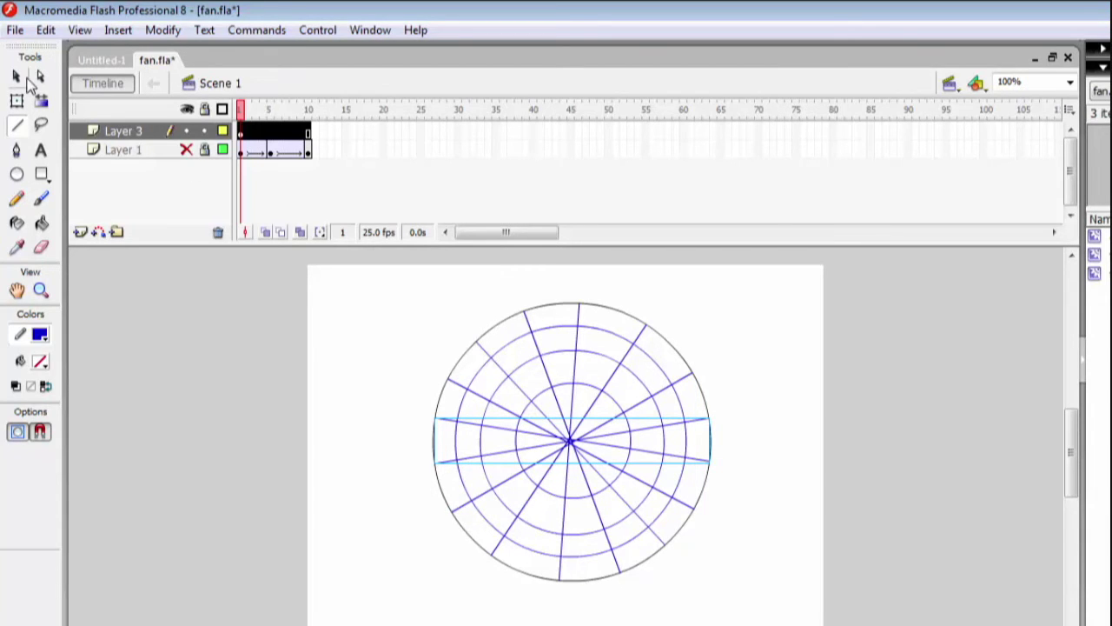
pyautogui.click(17, 76)
pyautogui.click(412, 296)
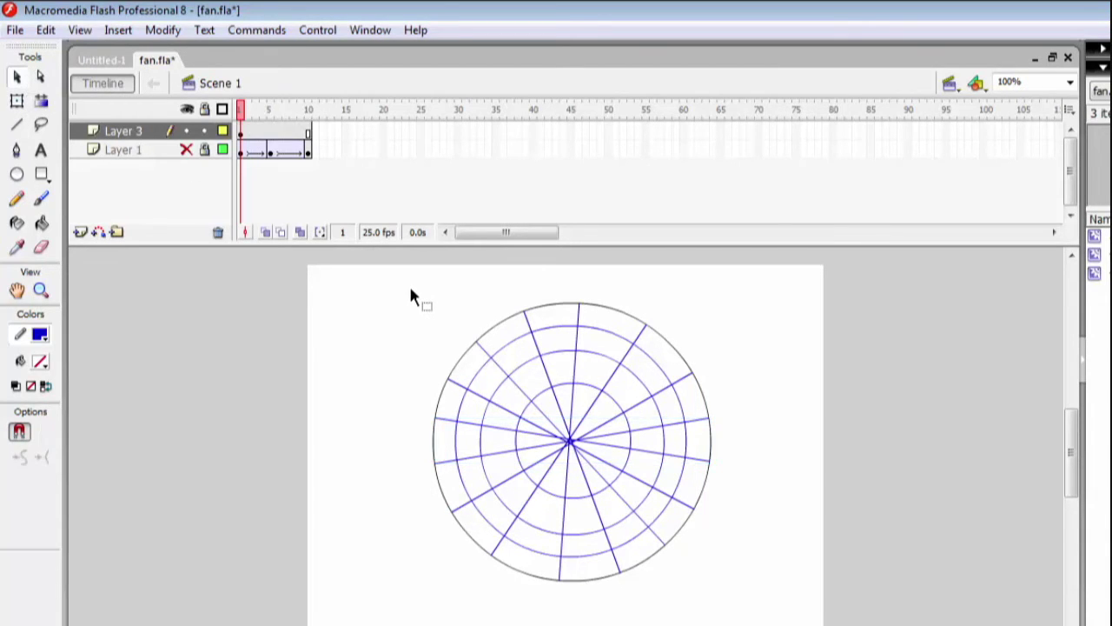
# Show Layer 1, place the c1 library symbol over the fan hub on Layer 3, and nudge it onto the grill's centre
pyautogui.click(186, 150)
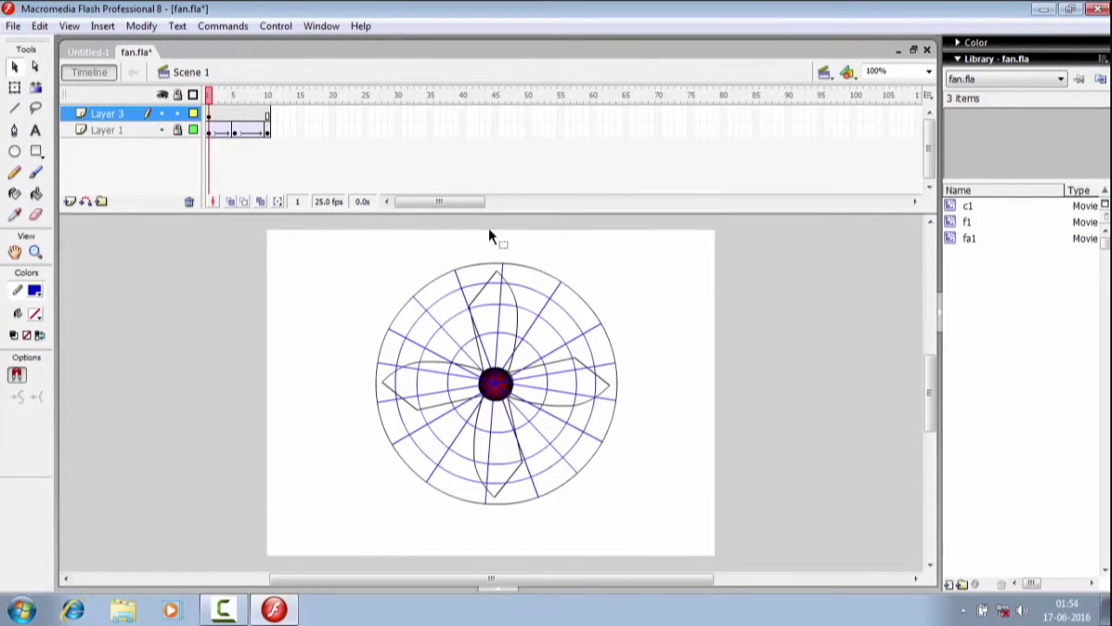
pyautogui.click(965, 207)
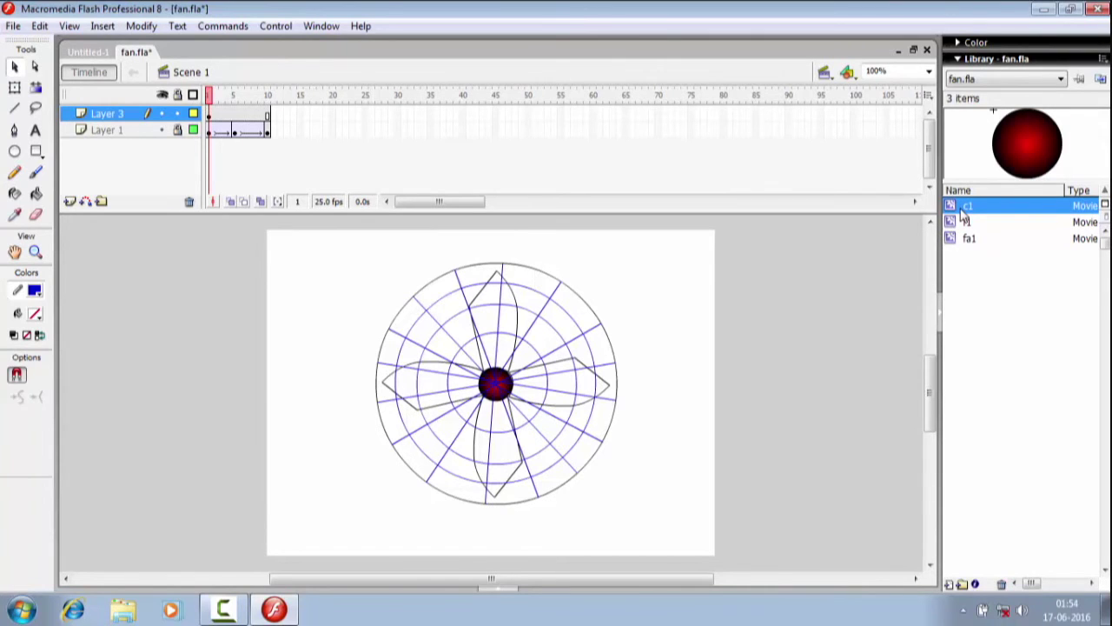
pyautogui.click(699, 328)
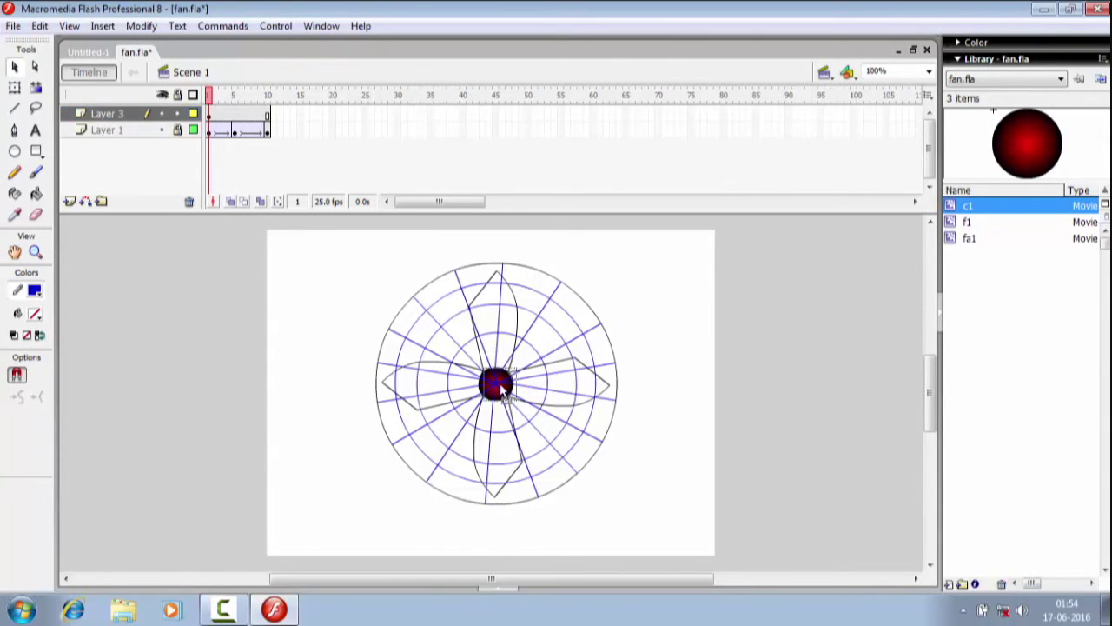
pyautogui.moveTo(502, 391); pyautogui.dragTo(500, 392)
pyautogui.click(498, 391)
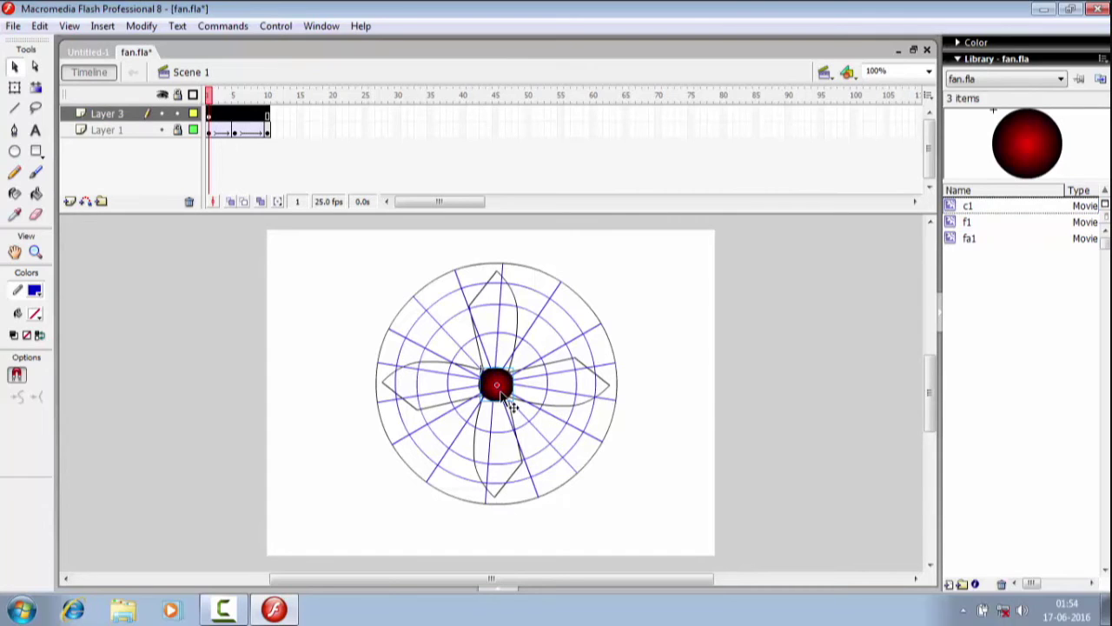
pyautogui.press('Left')
pyautogui.press('Left')
pyautogui.press('Up')
pyautogui.click(654, 309)
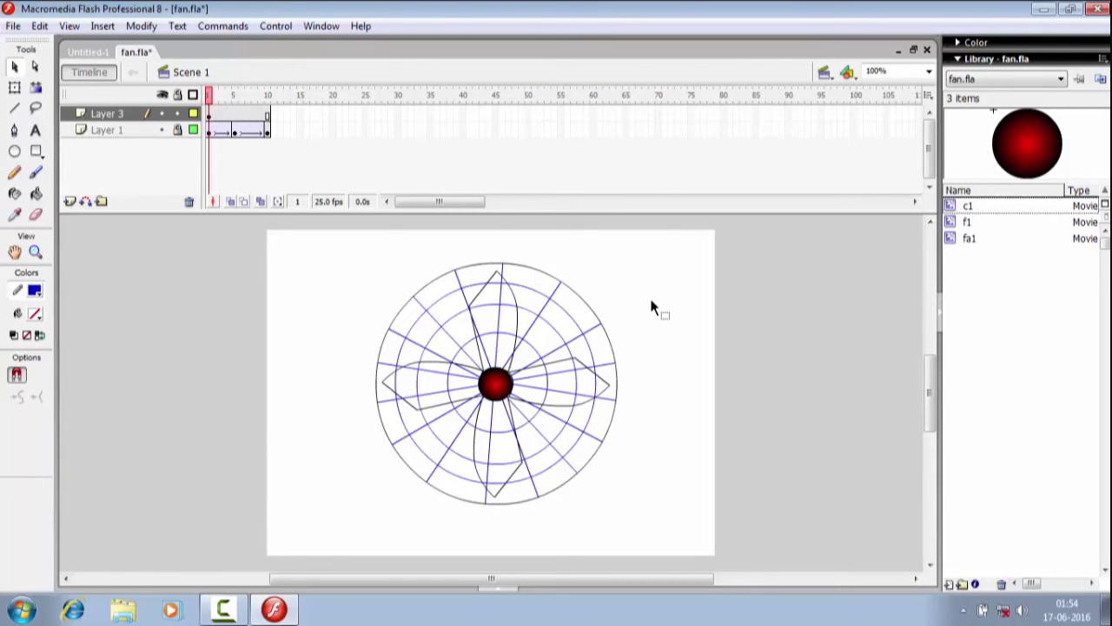
pyautogui.click(498, 393)
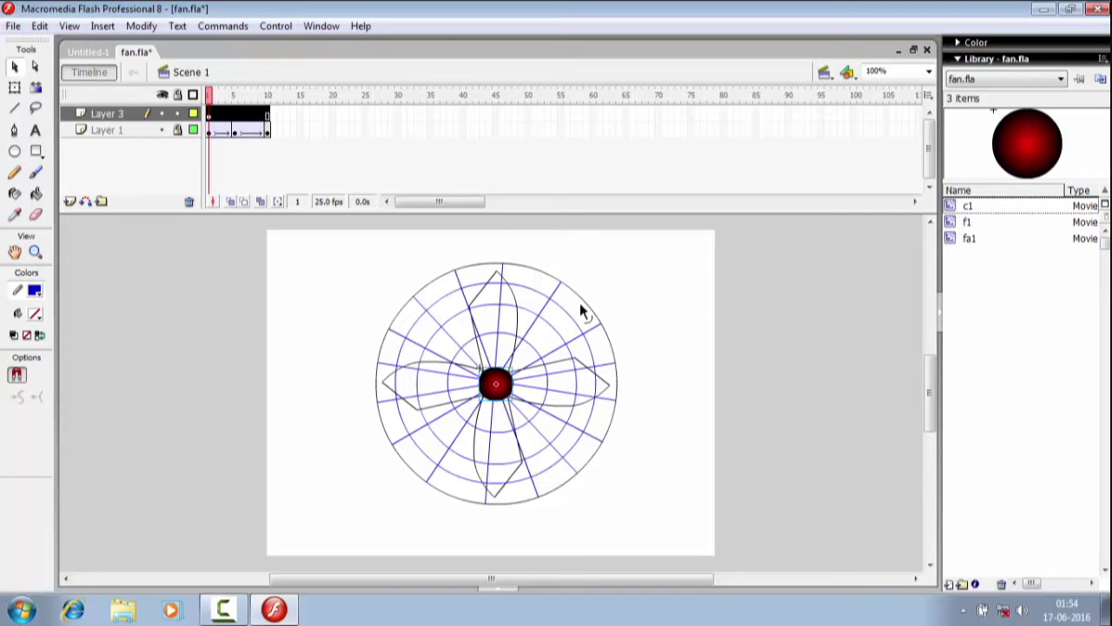
pyautogui.click(643, 296)
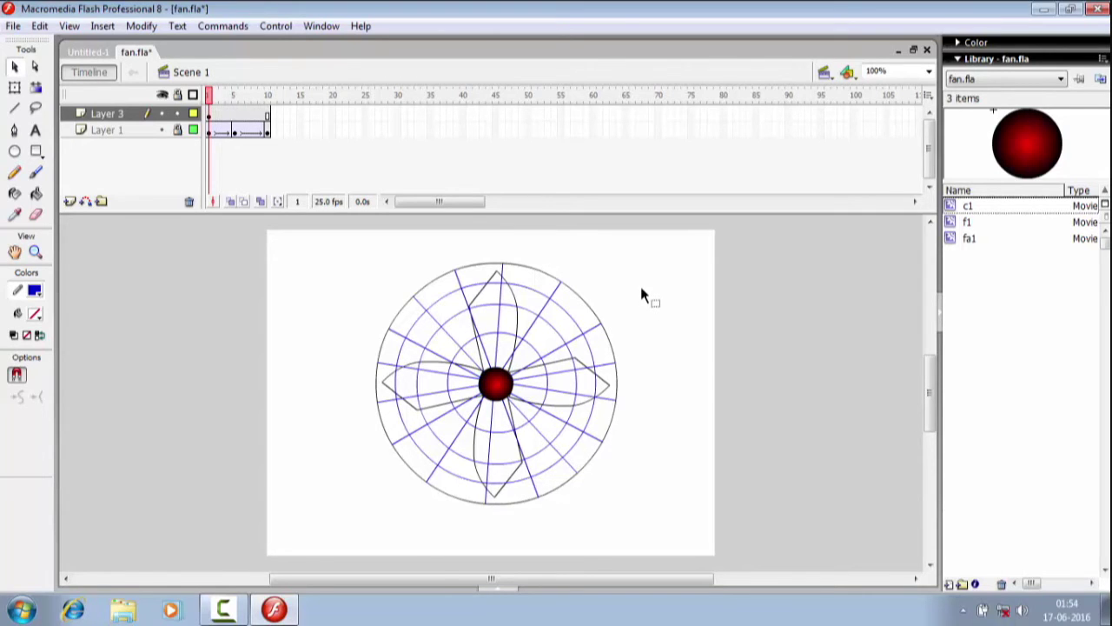
# Test the movie to preview the fan blades spinning behind the grill, and close the preview
pyautogui.click(275, 26)
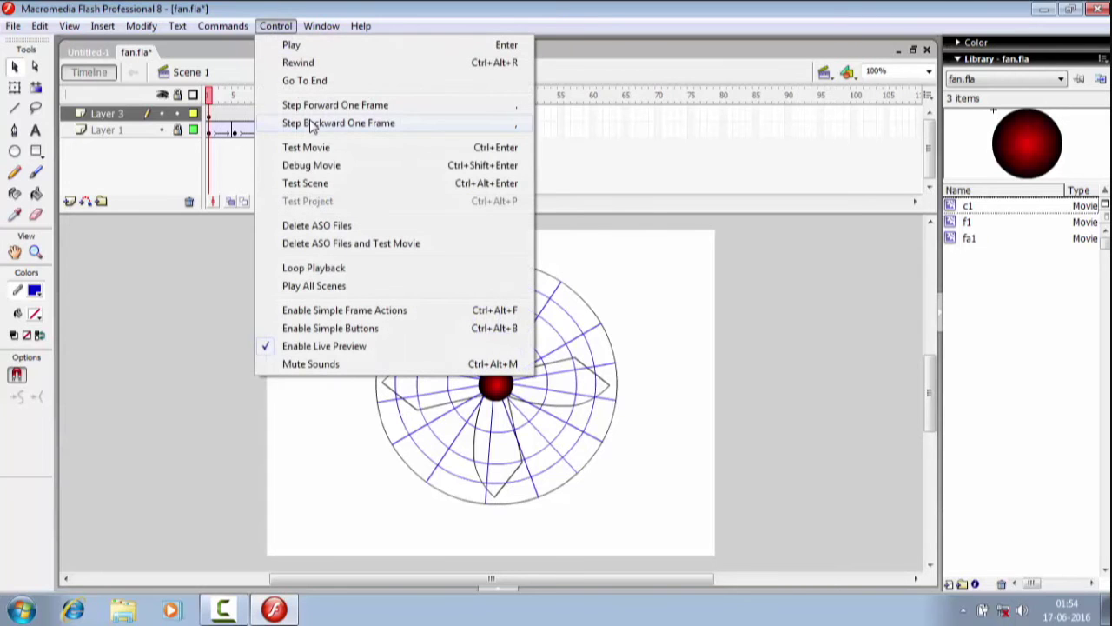
pyautogui.click(313, 149)
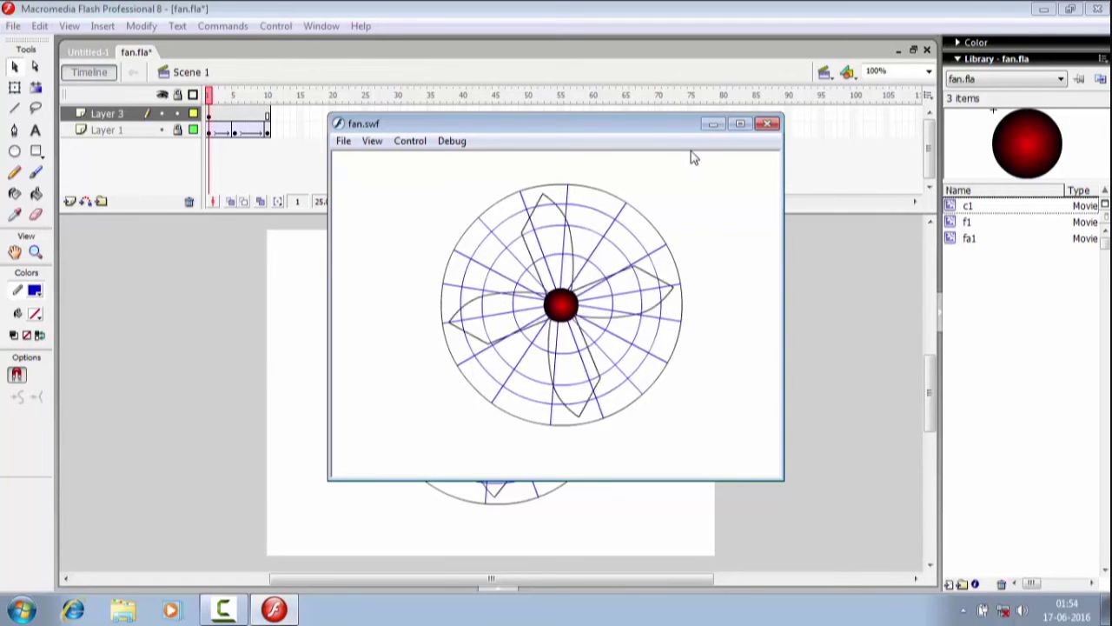
pyautogui.click(768, 123)
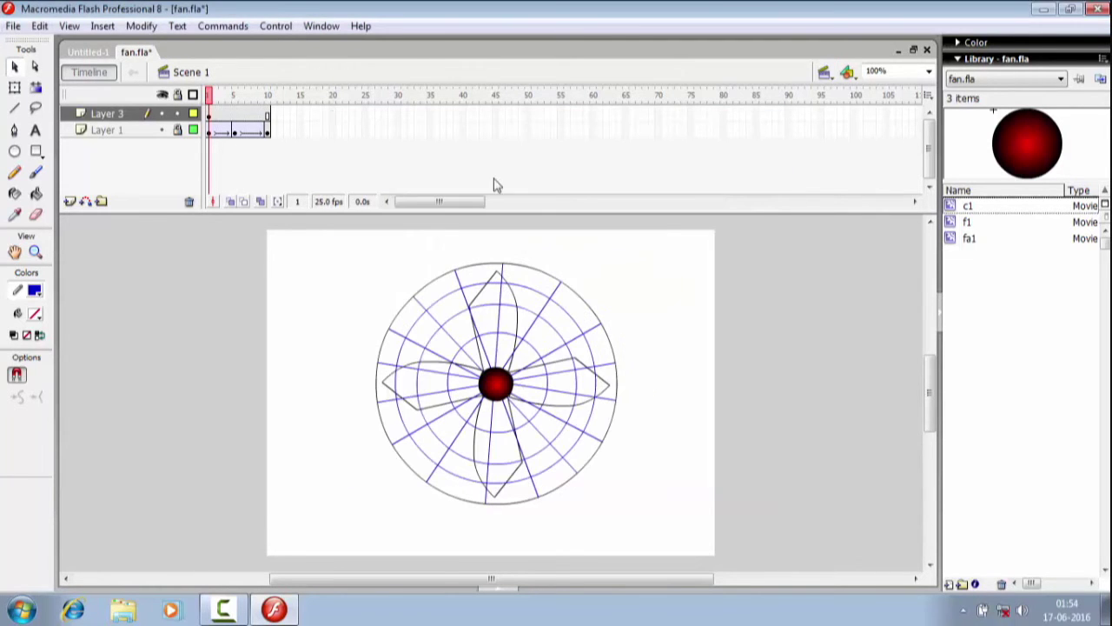
# Set the document's frame rate to 40 fps and test the movie at that speed
pyautogui.doubleClick(334, 202)
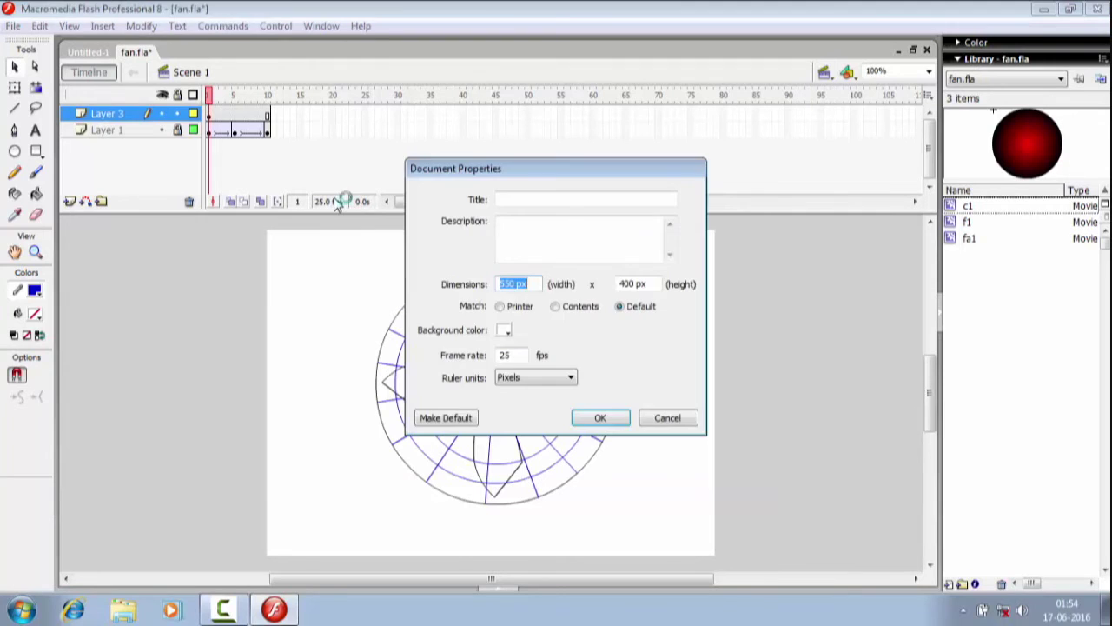
pyautogui.click(517, 355)
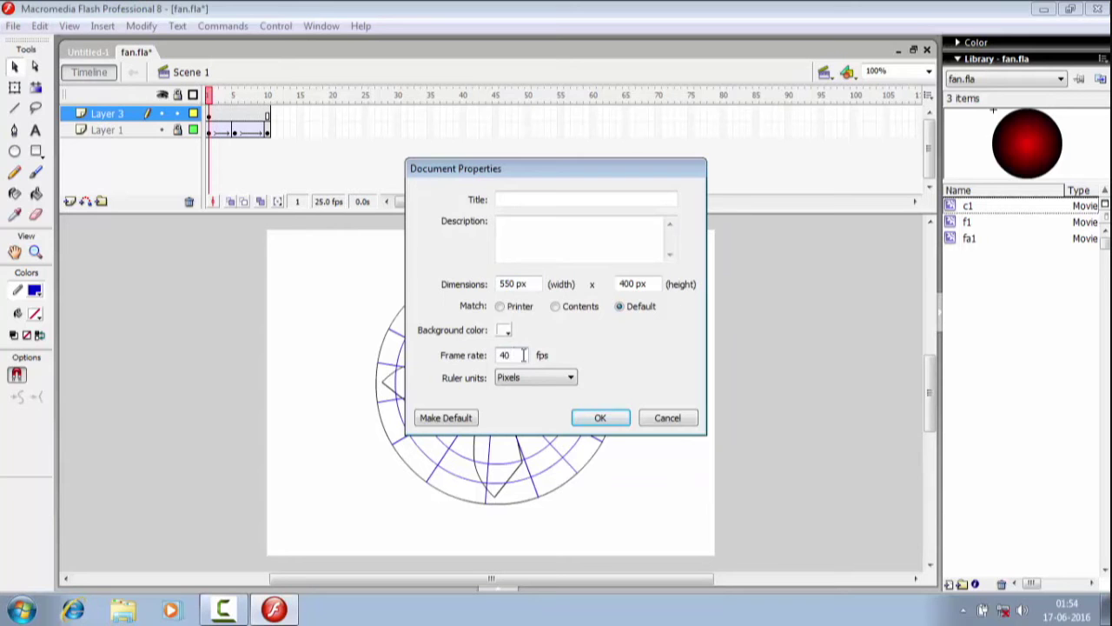
pyautogui.write('40')
pyautogui.click(598, 418)
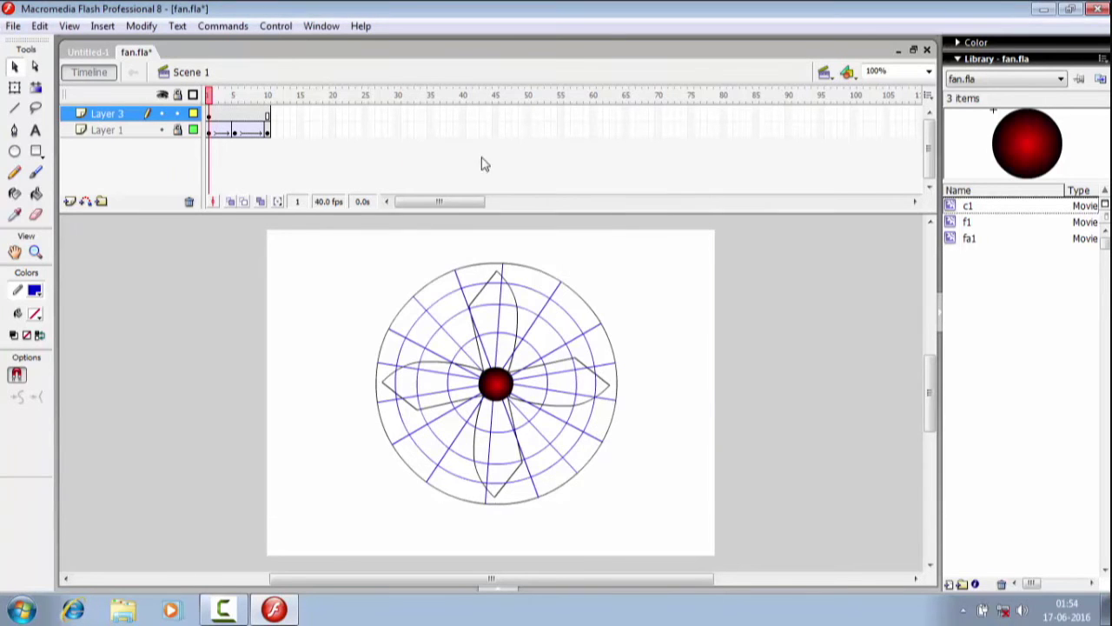
pyautogui.click(286, 27)
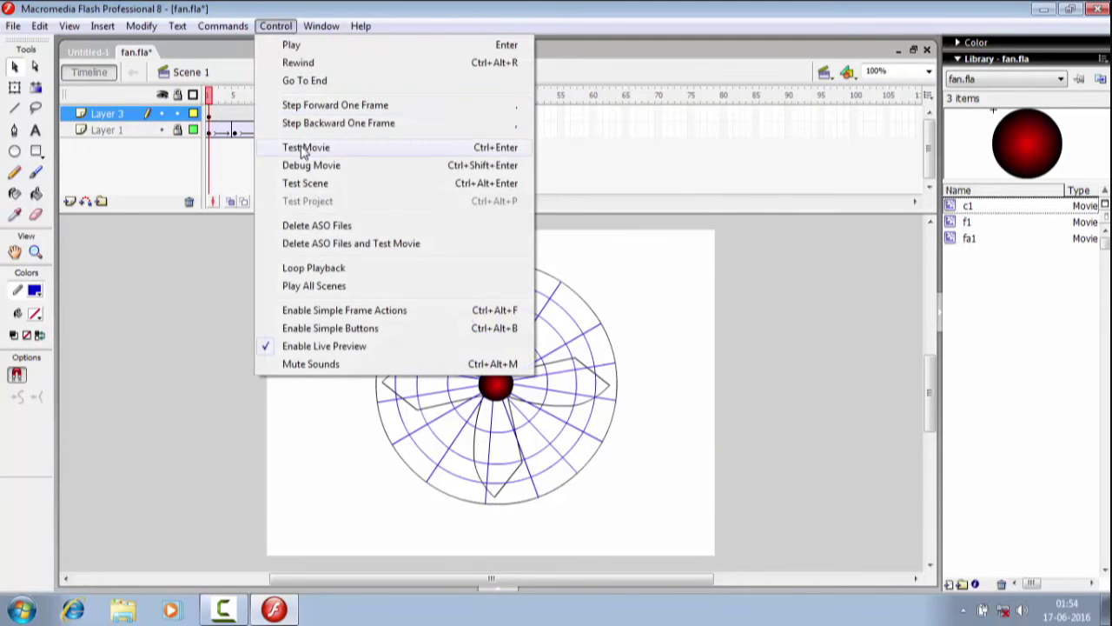
pyautogui.click(303, 149)
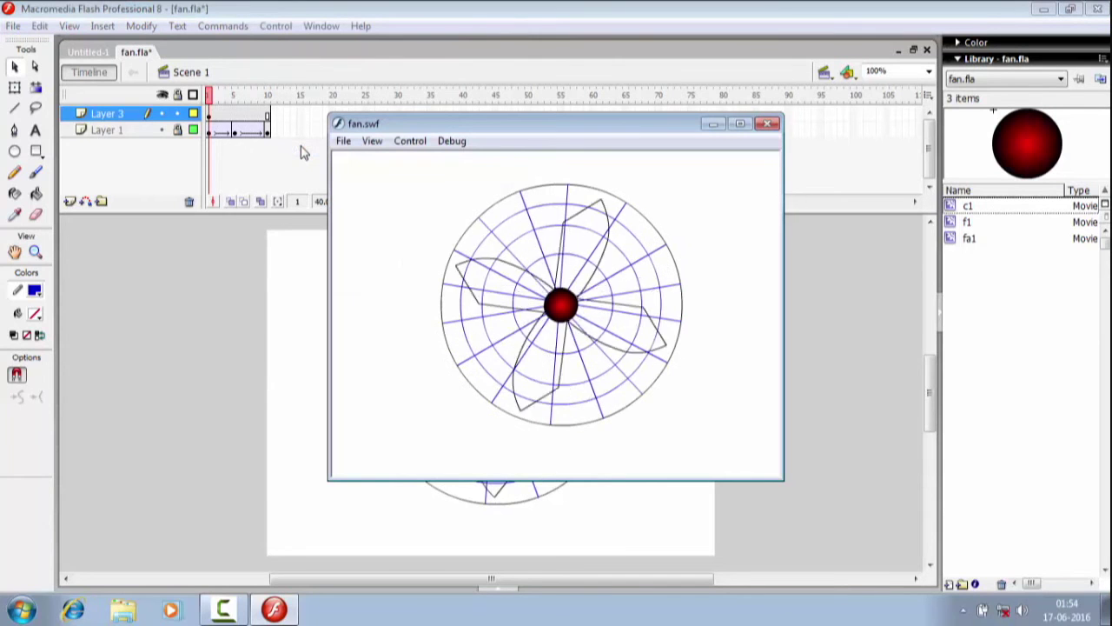
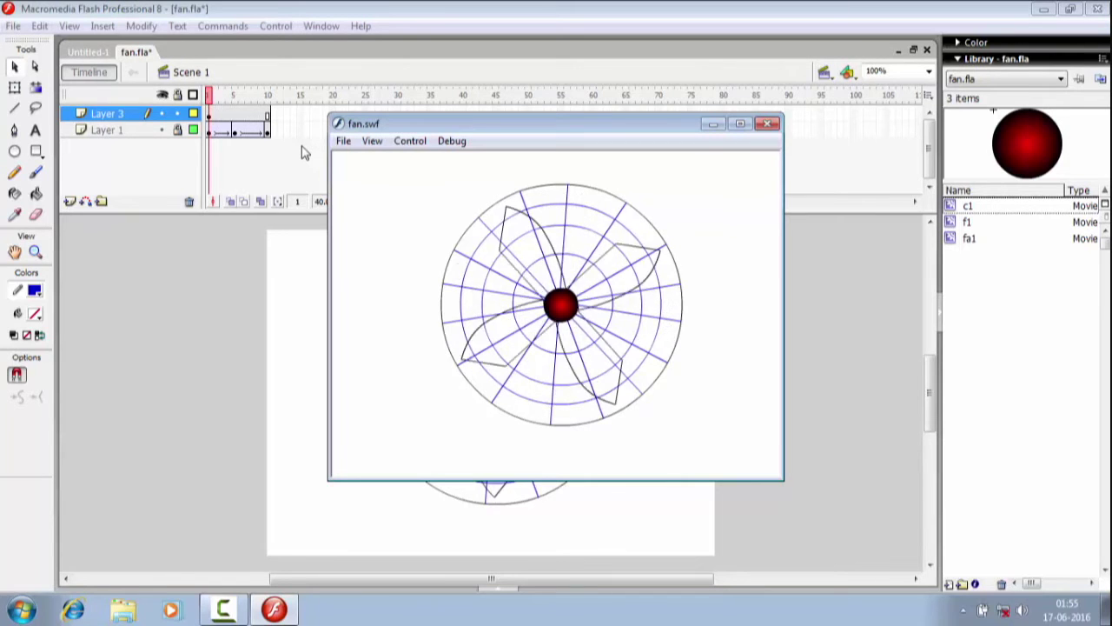
pyautogui.click(768, 126)
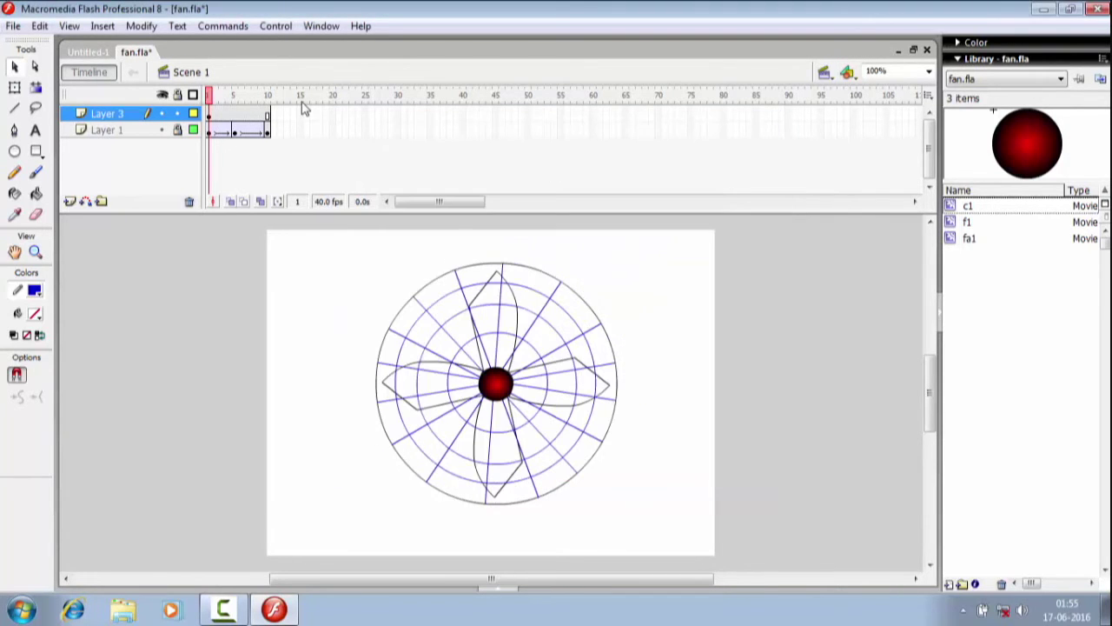
# Set the document's frame rate to 30 fps and test the movie at that speed
pyautogui.doubleClick(331, 205)
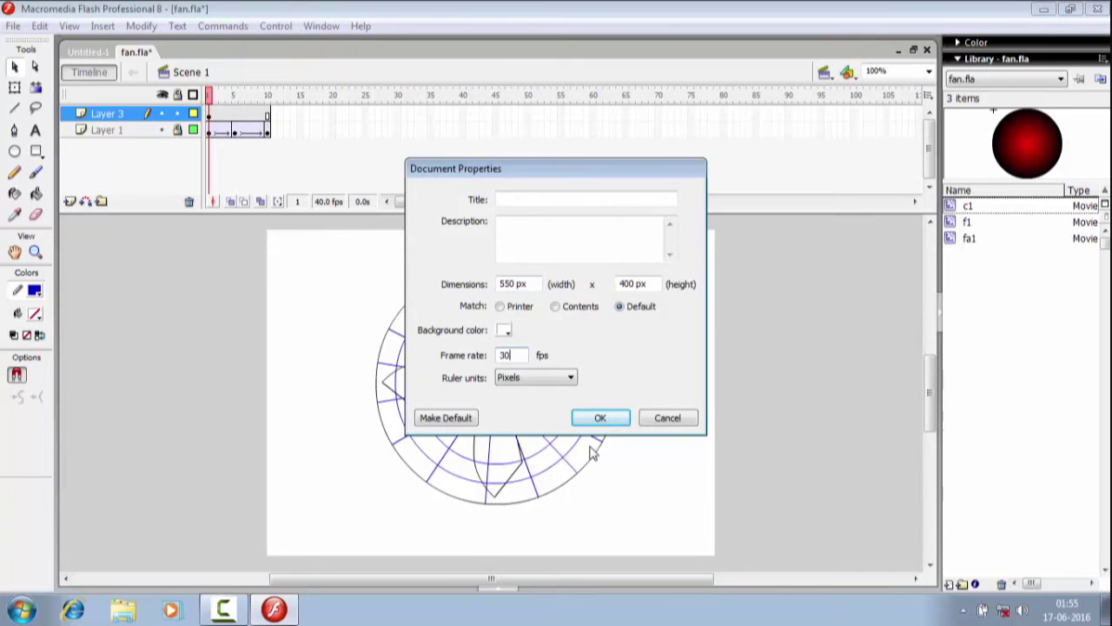
pyautogui.click(601, 418)
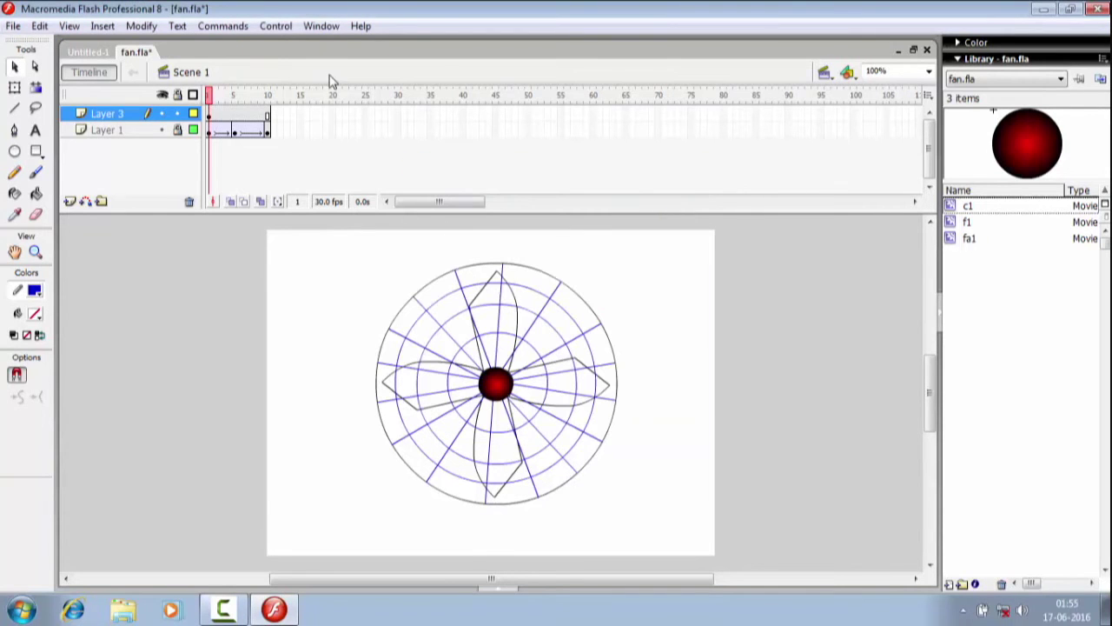
pyautogui.click(290, 27)
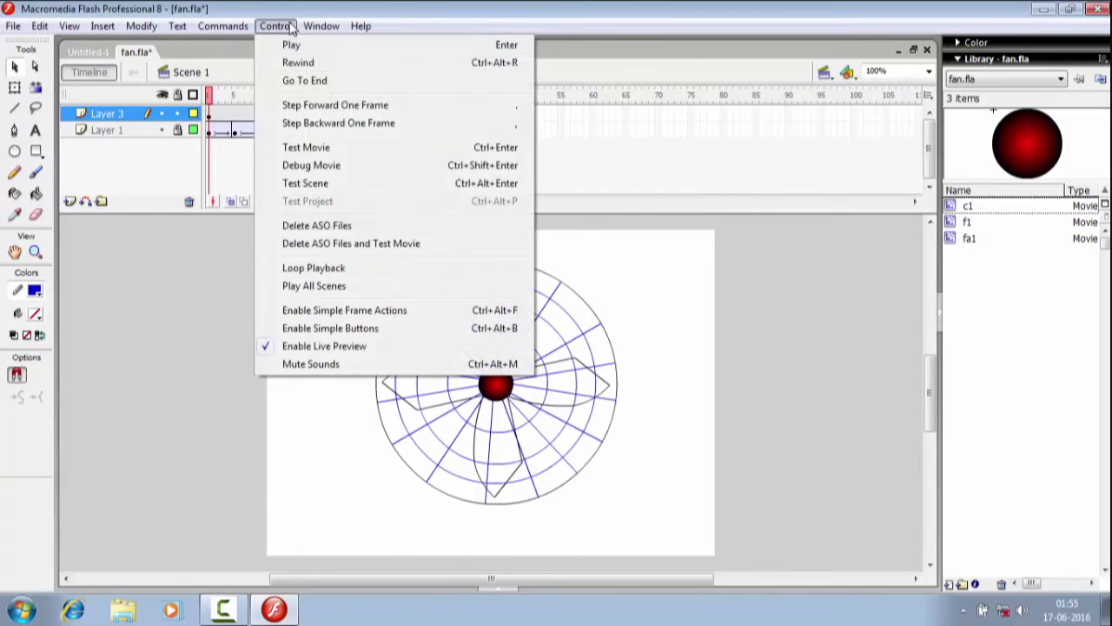
pyautogui.click(333, 148)
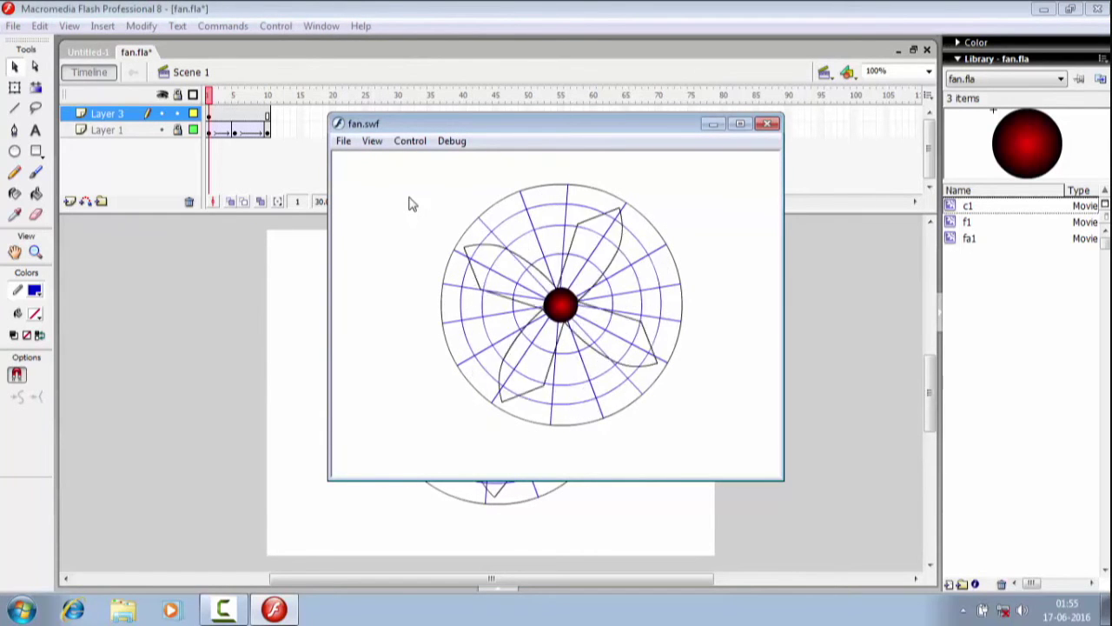
pyautogui.click(769, 124)
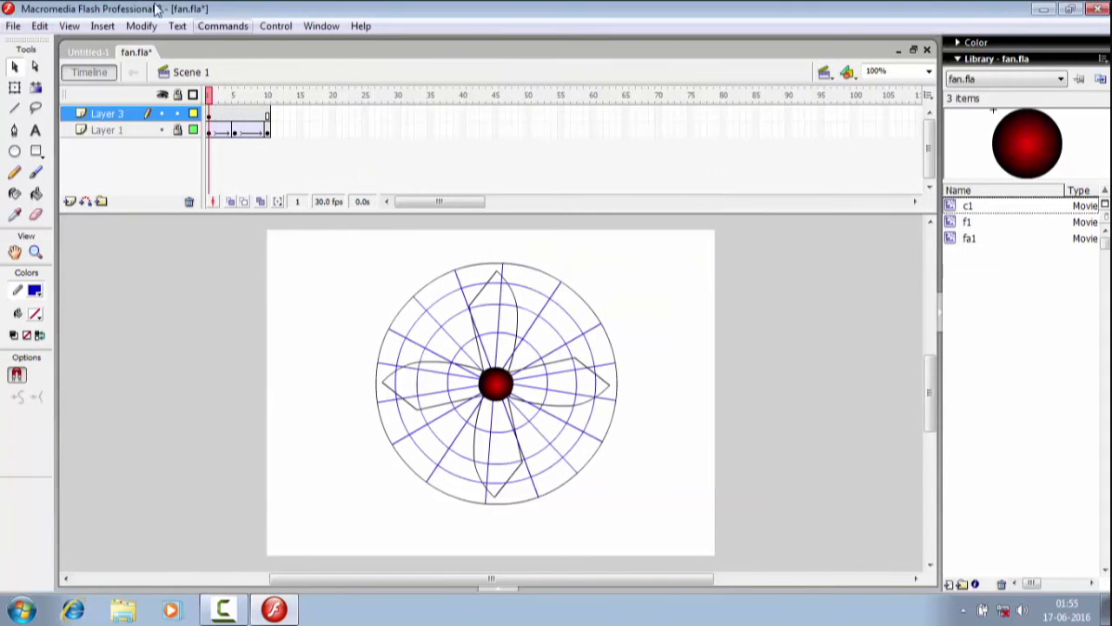
# Save the animation in the Documents library as a new Flash 8 document named fan2
pyautogui.click(12, 25)
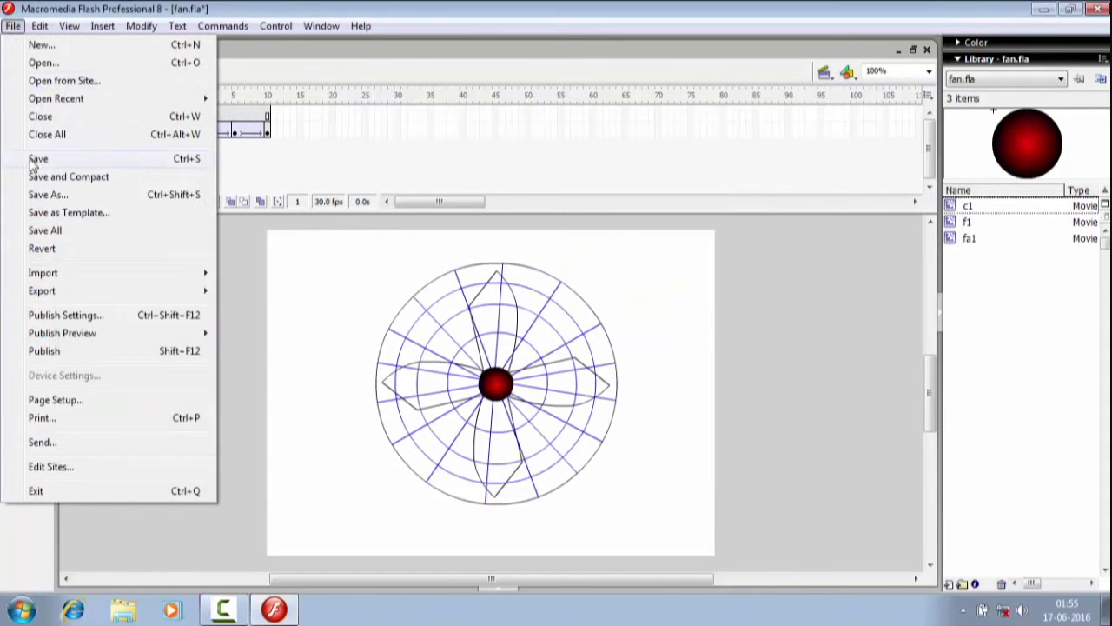
pyautogui.click(45, 195)
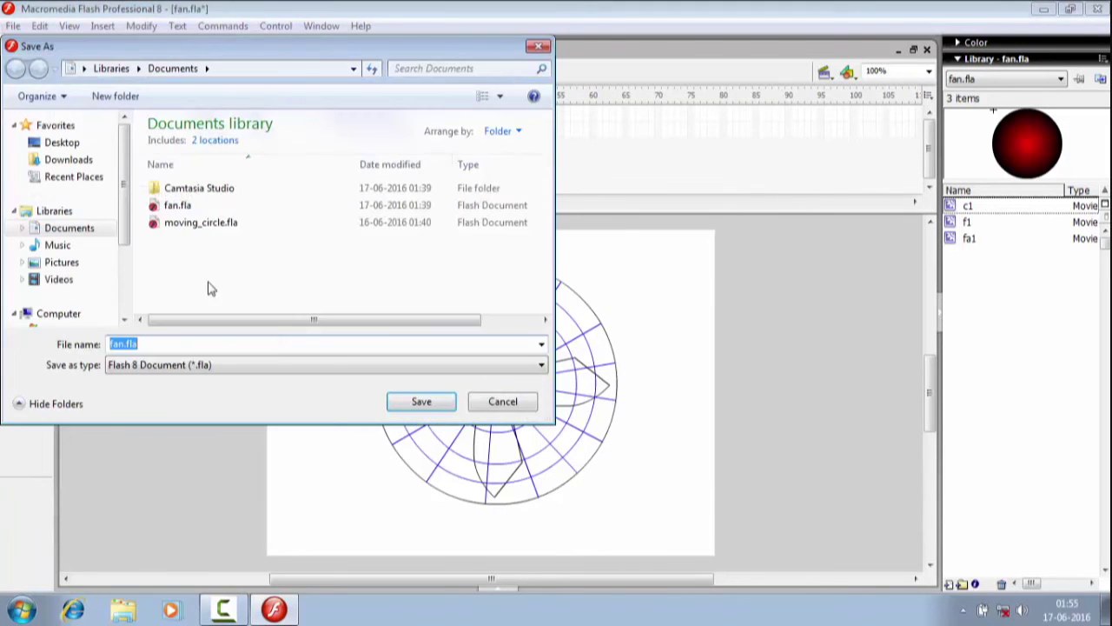
pyautogui.write('f')
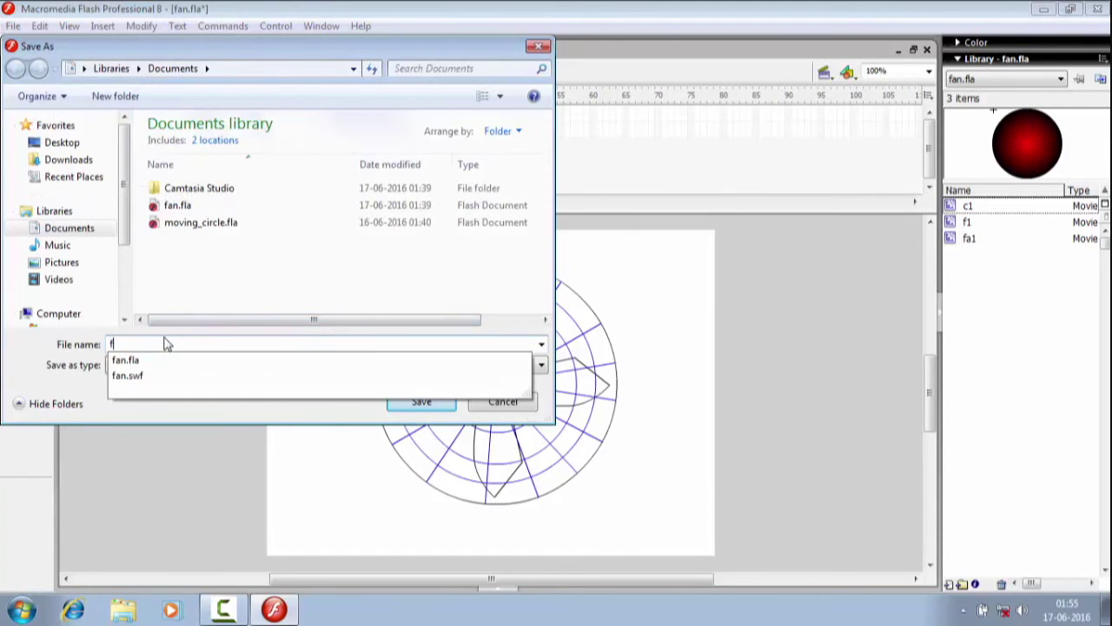
pyautogui.write('an2')
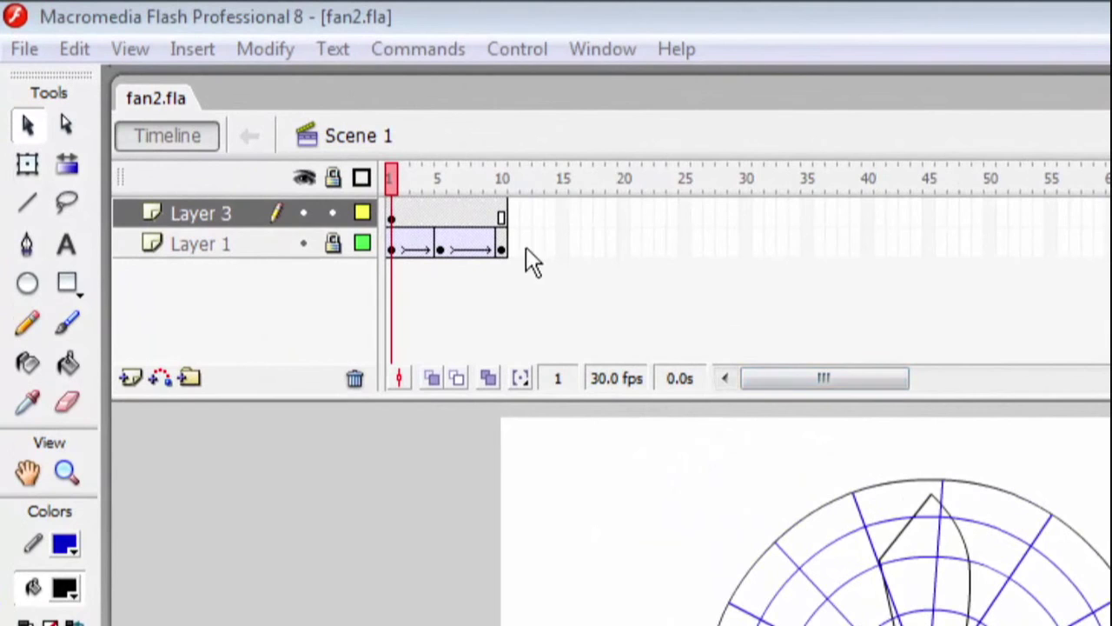
# Remove every frame after frame 1 from Layer 1 and Layer 3
pyautogui.moveTo(520, 242)
pyautogui.mouseDown()
pyautogui.moveTo(414, 229)
pyautogui.moveTo(410, 247)
pyautogui.mouseUp()
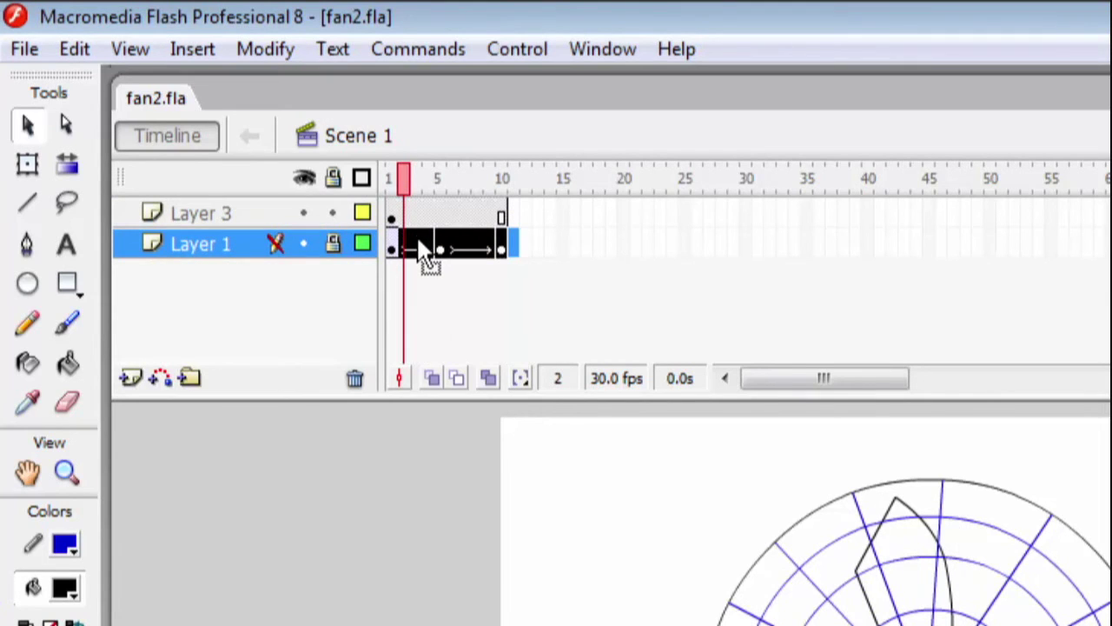
pyautogui.rightClick(418, 245)
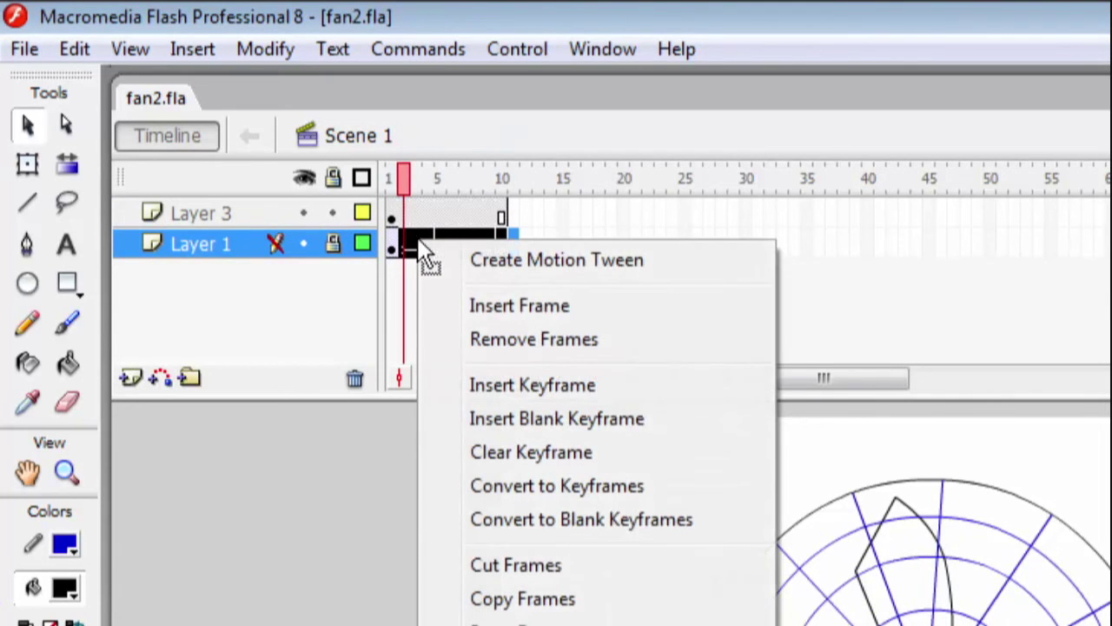
pyautogui.click(471, 347)
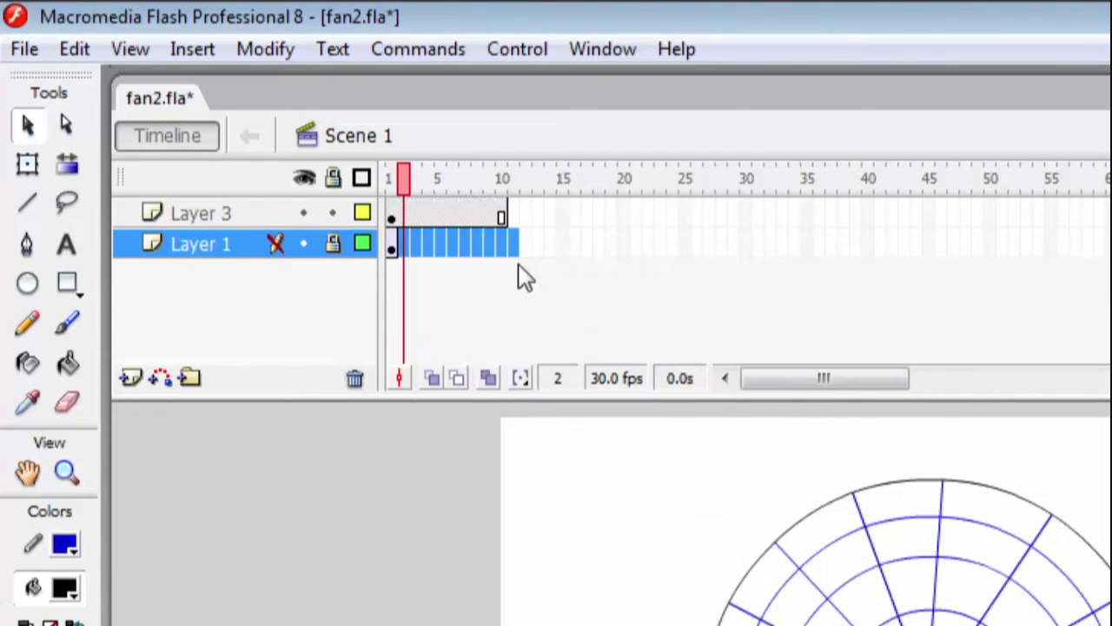
pyautogui.click(524, 213)
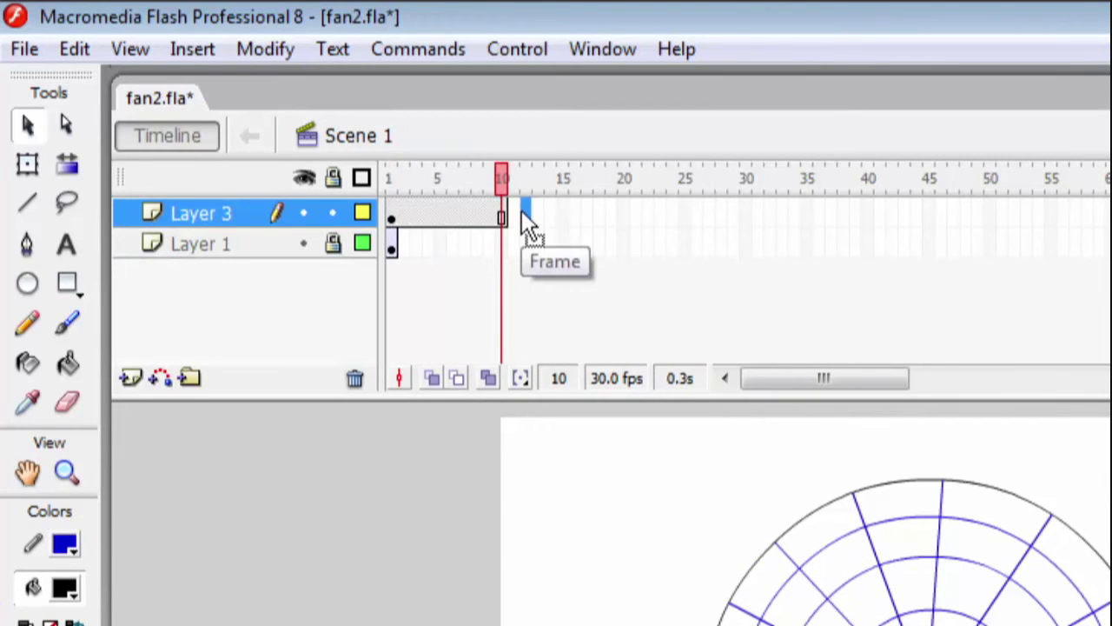
pyautogui.moveTo(524, 213); pyautogui.dragTo(414, 222)
pyautogui.rightClick(420, 211)
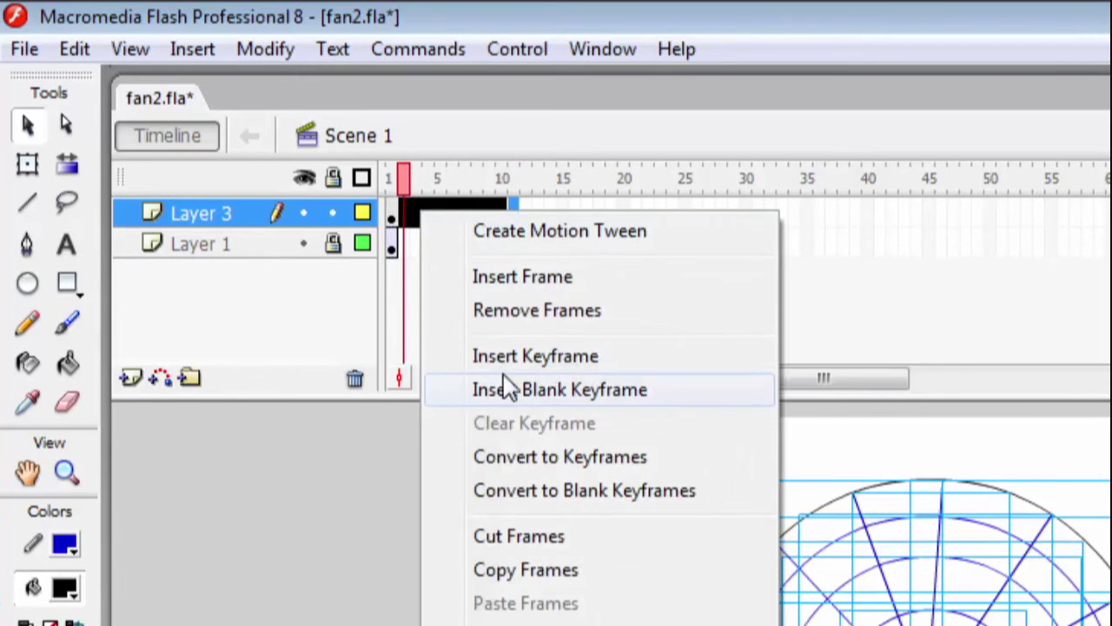
pyautogui.click(510, 324)
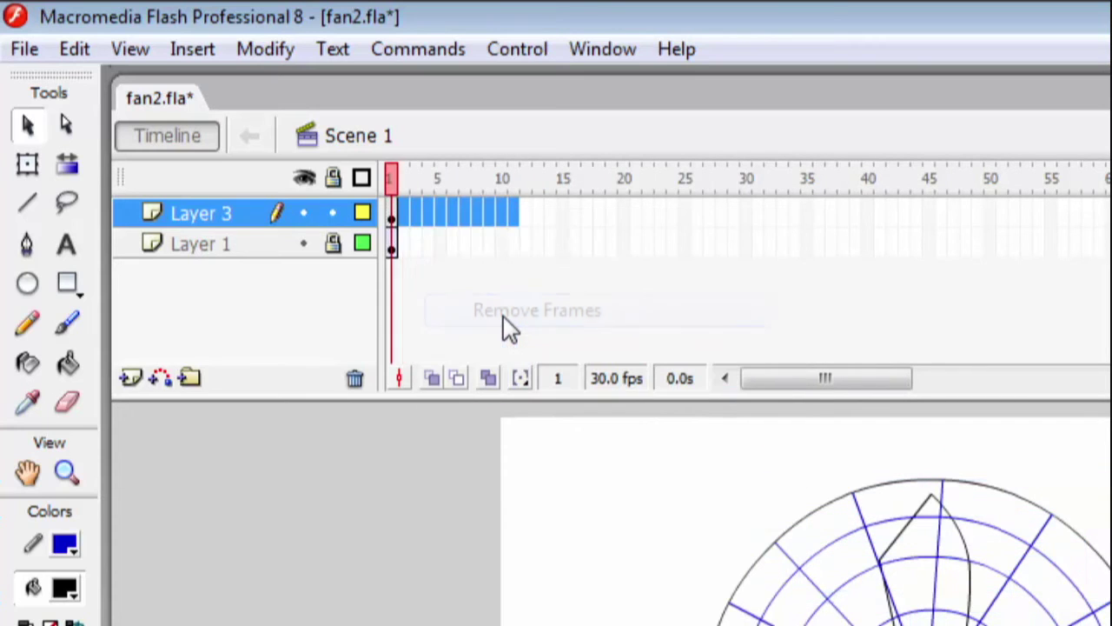
# Toggle the visibility of both layers to check their contents, leaving Layer 1 hidden and Layer 3's grill selected
pyautogui.click(516, 243)
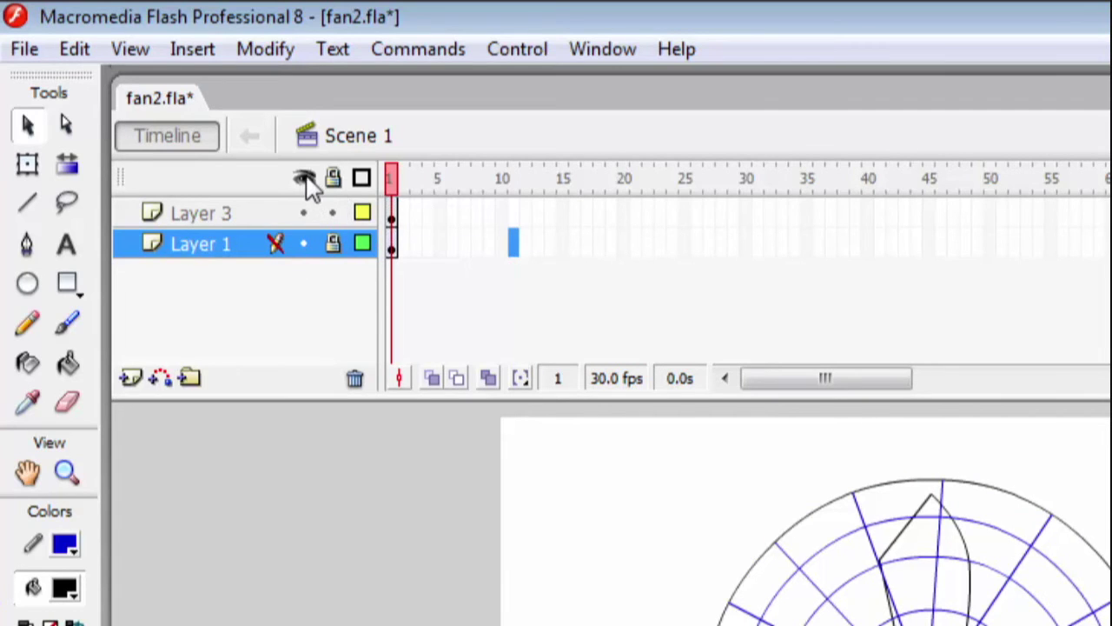
pyautogui.click(276, 215)
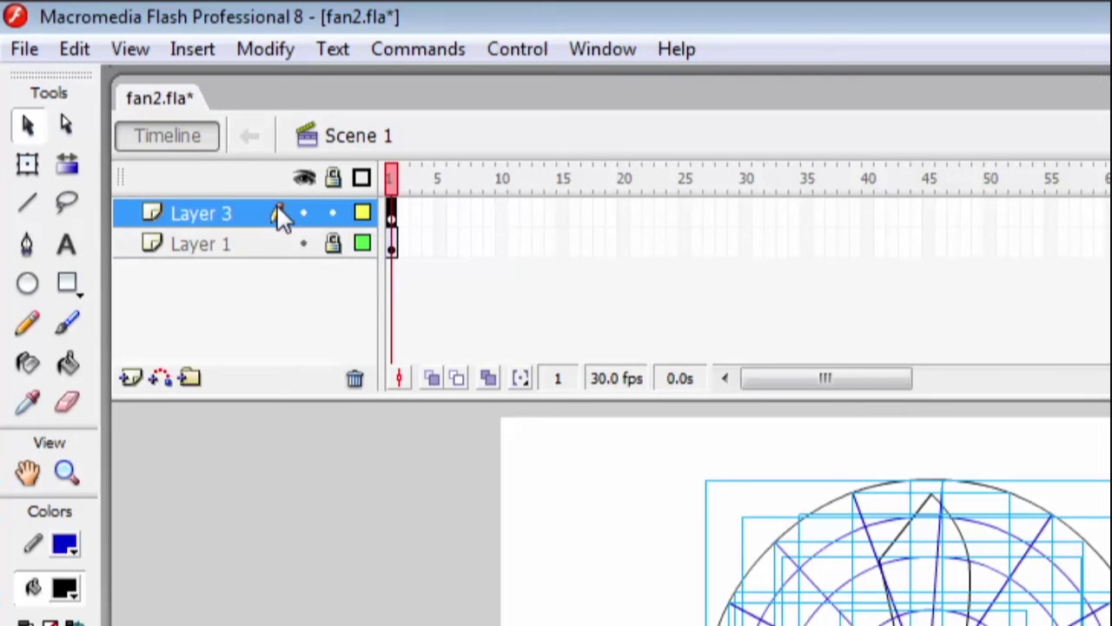
pyautogui.click(250, 247)
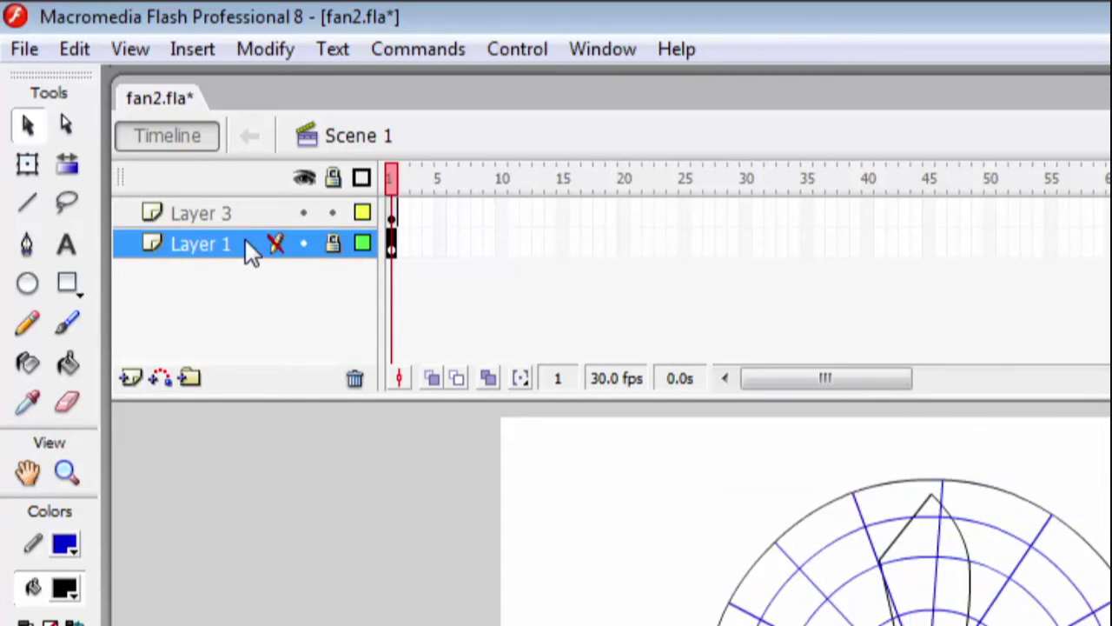
pyautogui.click(255, 213)
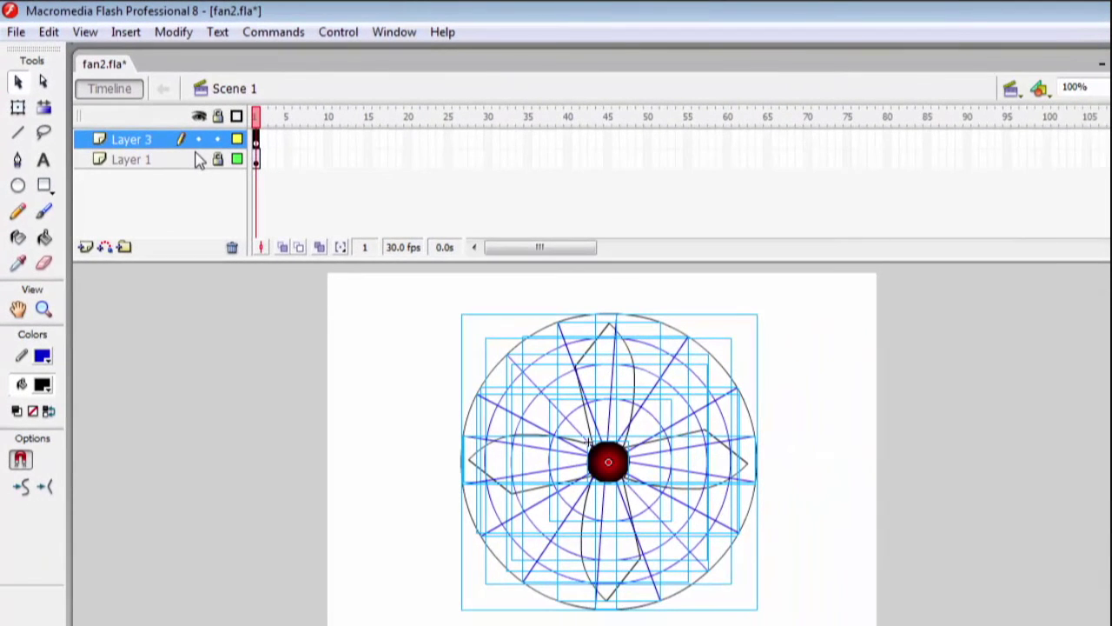
pyautogui.click(198, 160)
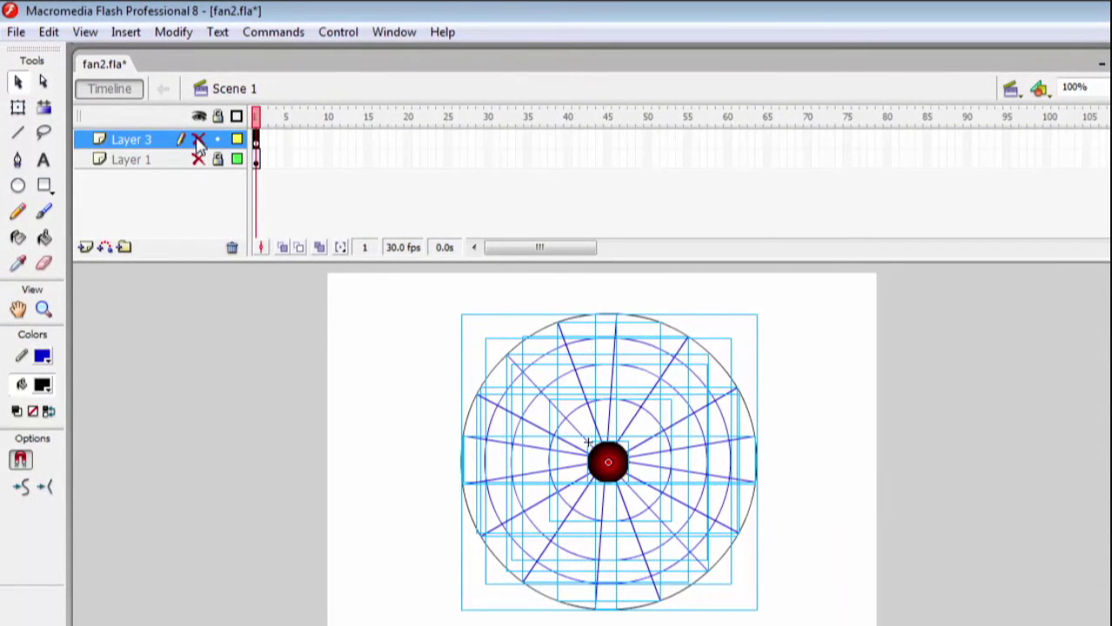
pyautogui.click(199, 161)
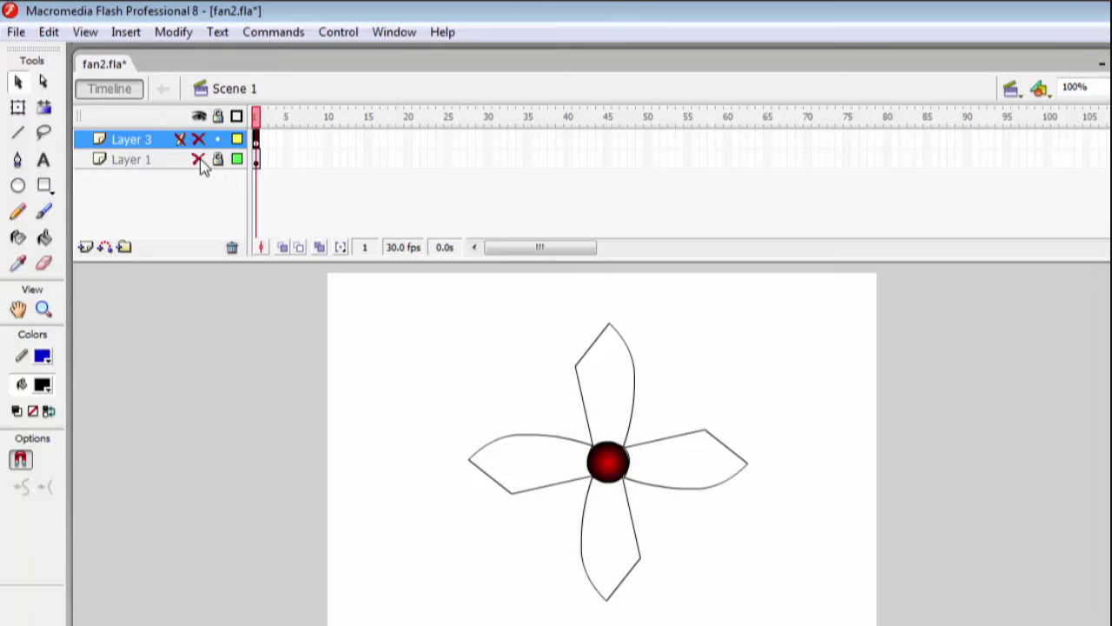
pyautogui.click(200, 162)
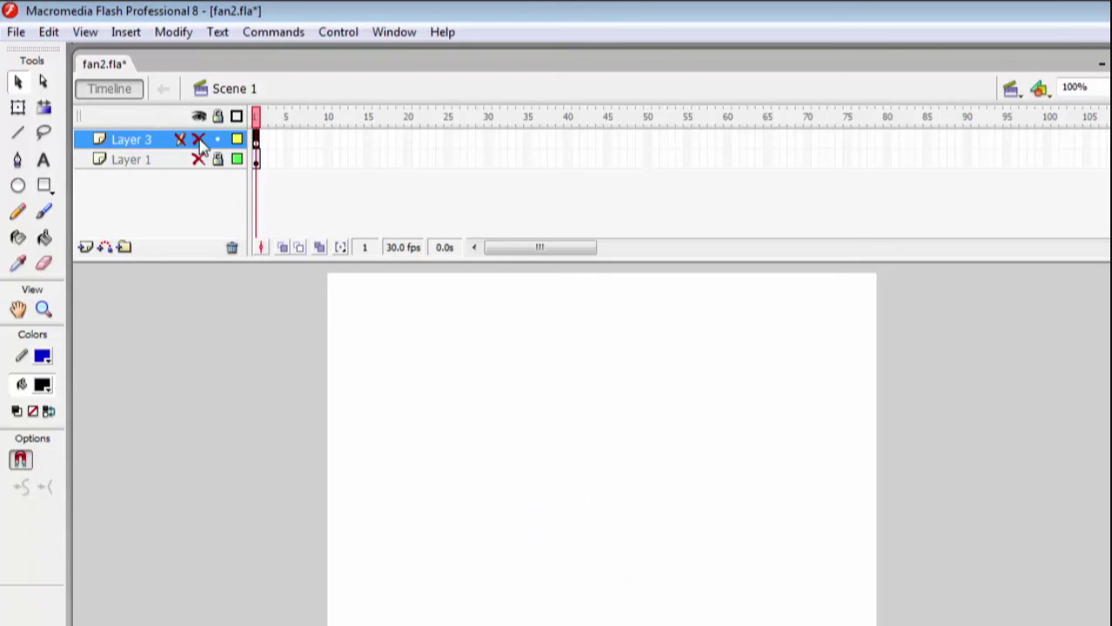
pyautogui.click(199, 140)
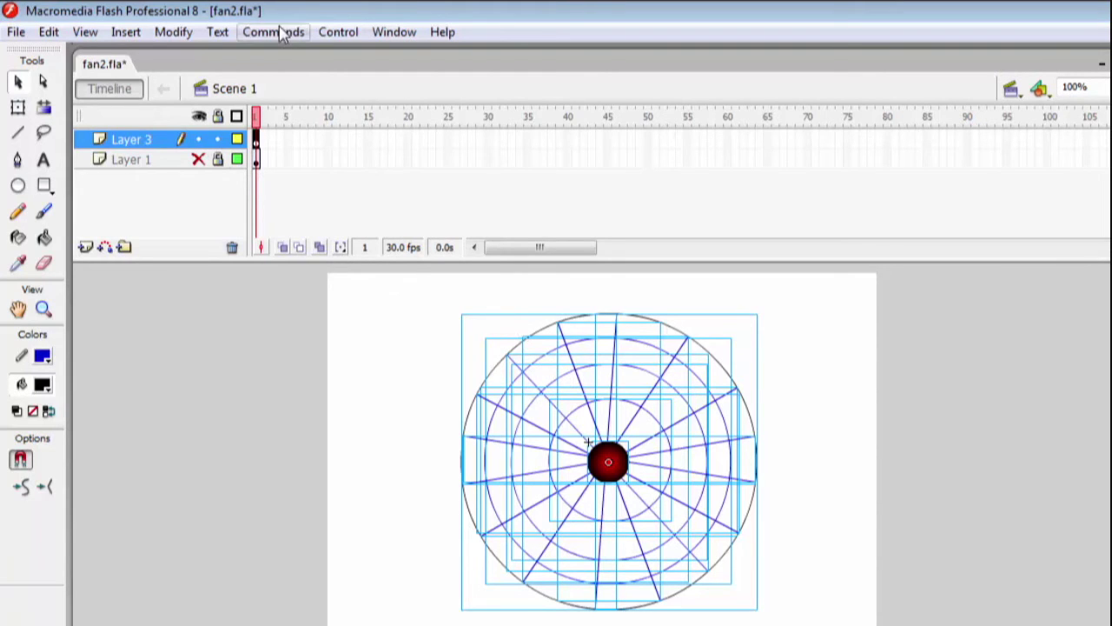
# Convert the selected grill and hub into a movie clip symbol named fa2, and view it in the library
pyautogui.click(179, 35)
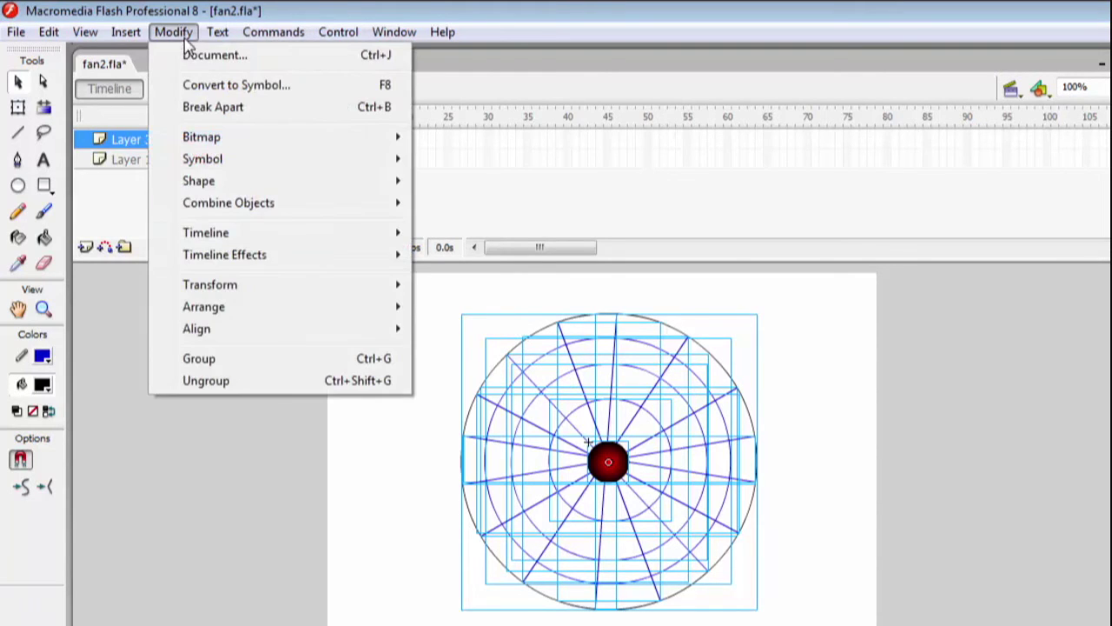
pyautogui.click(257, 87)
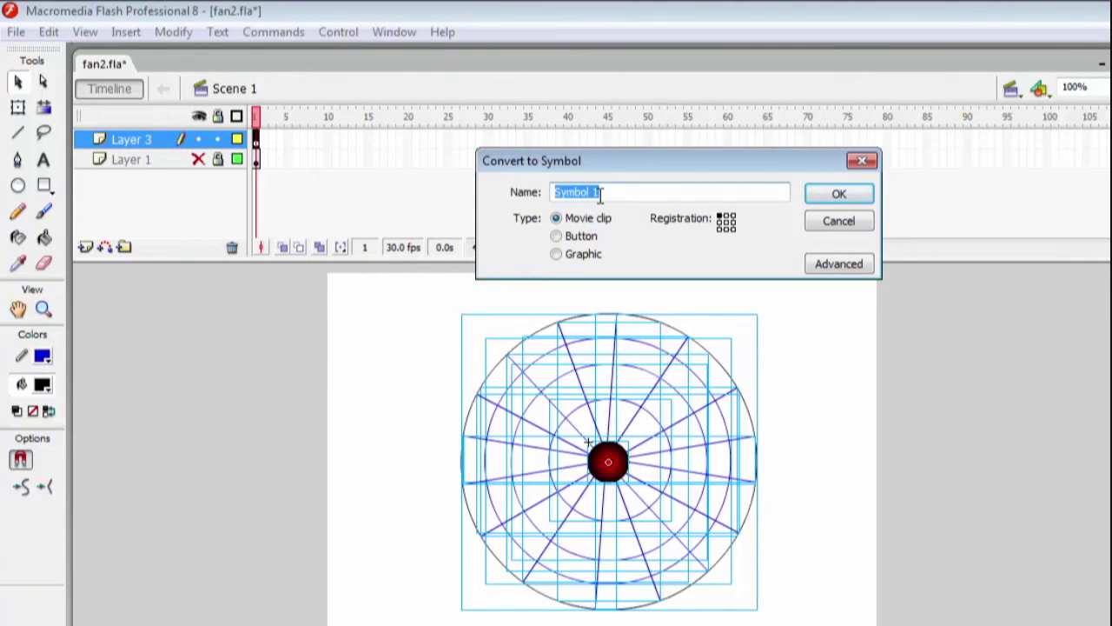
pyautogui.write('fa2')
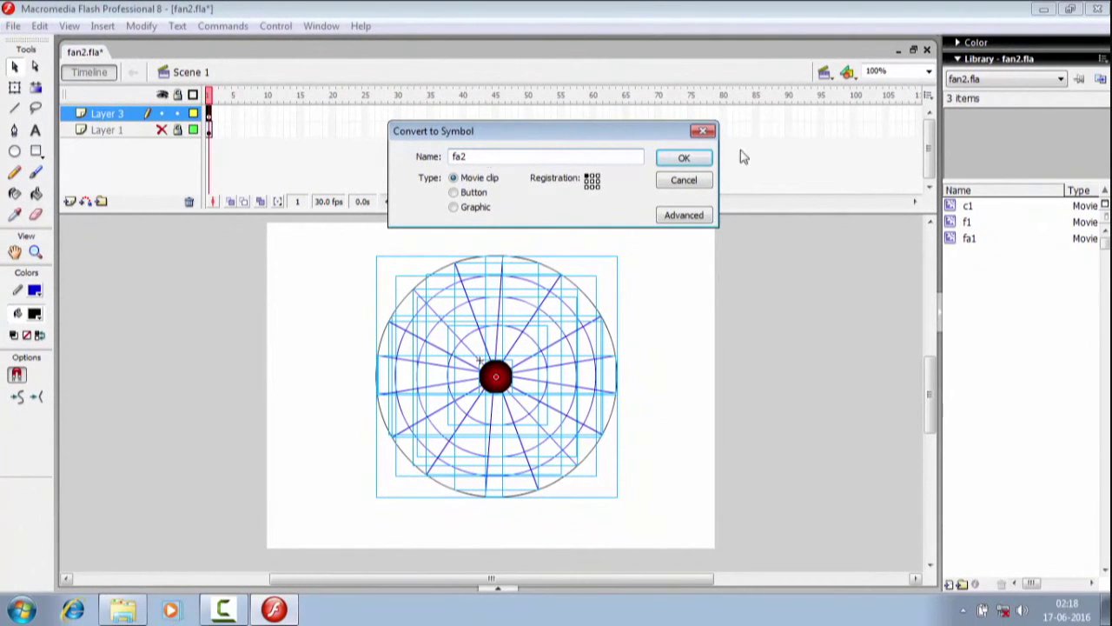
pyautogui.click(685, 158)
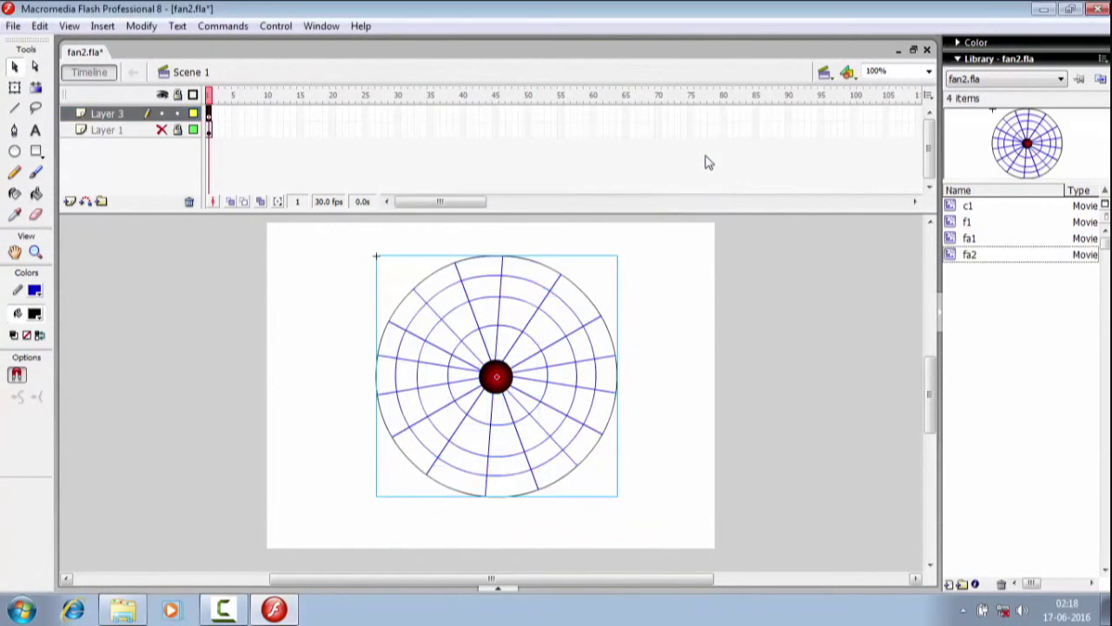
pyautogui.click(970, 240)
pyautogui.click(970, 255)
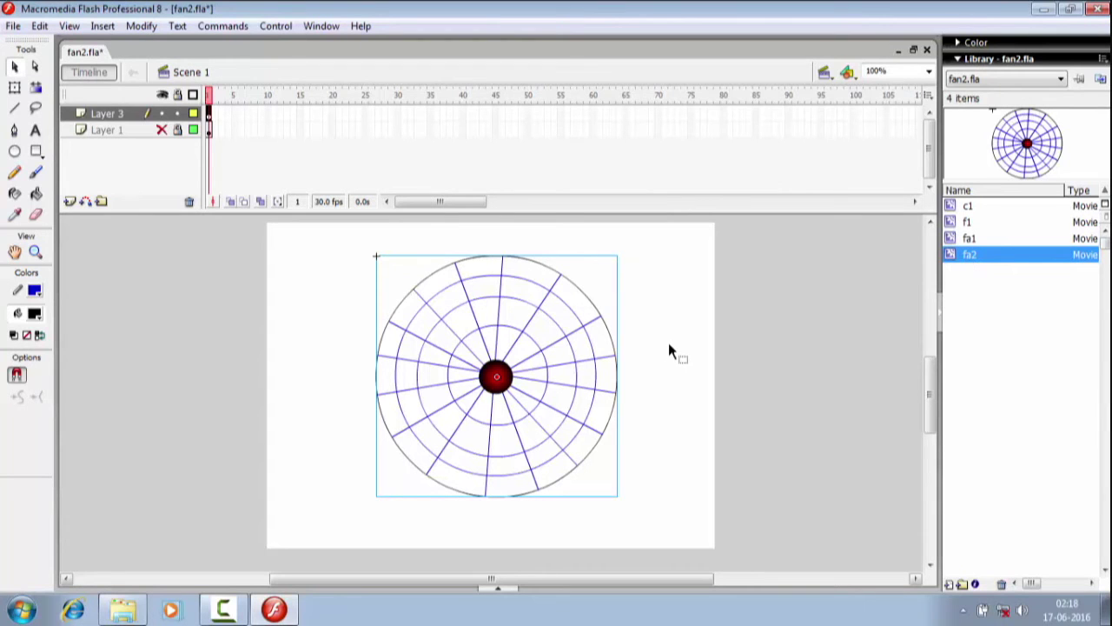
# Scale the grill down to about half its size with Free Transform and move it to the upper middle of the stage
pyautogui.click(16, 89)
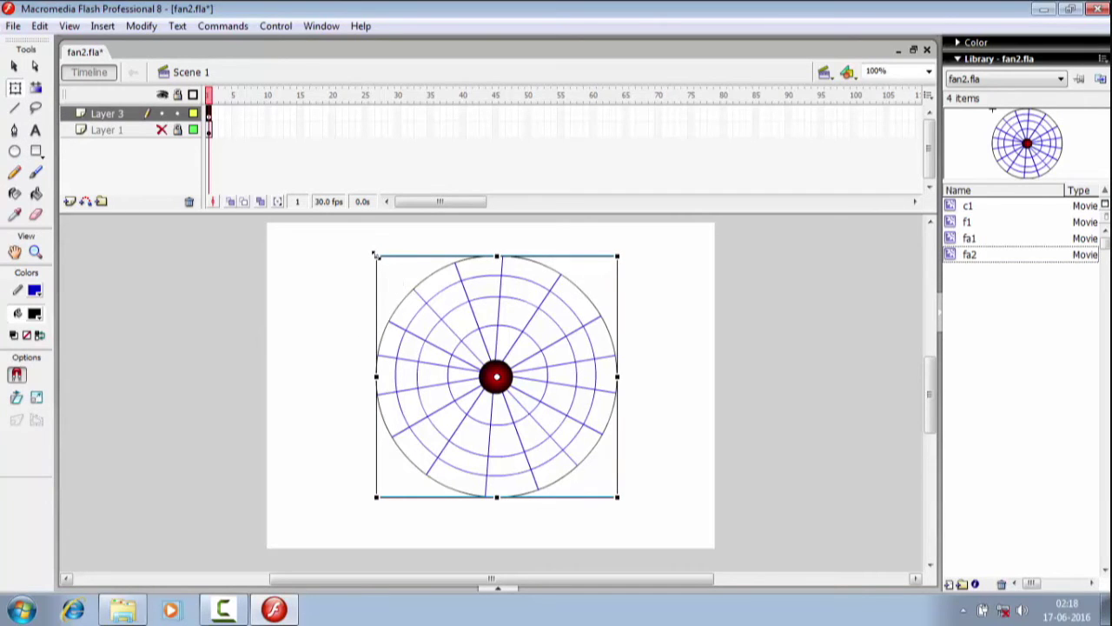
pyautogui.moveTo(374, 253); pyautogui.dragTo(451, 370)
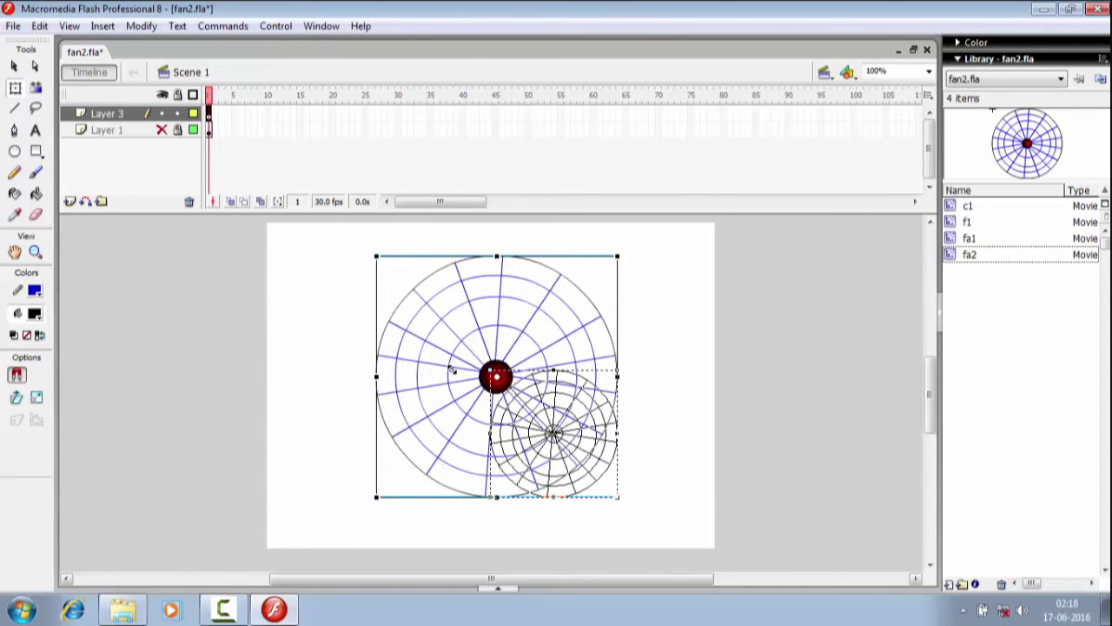
pyautogui.moveTo(451, 370); pyautogui.dragTo(450, 367)
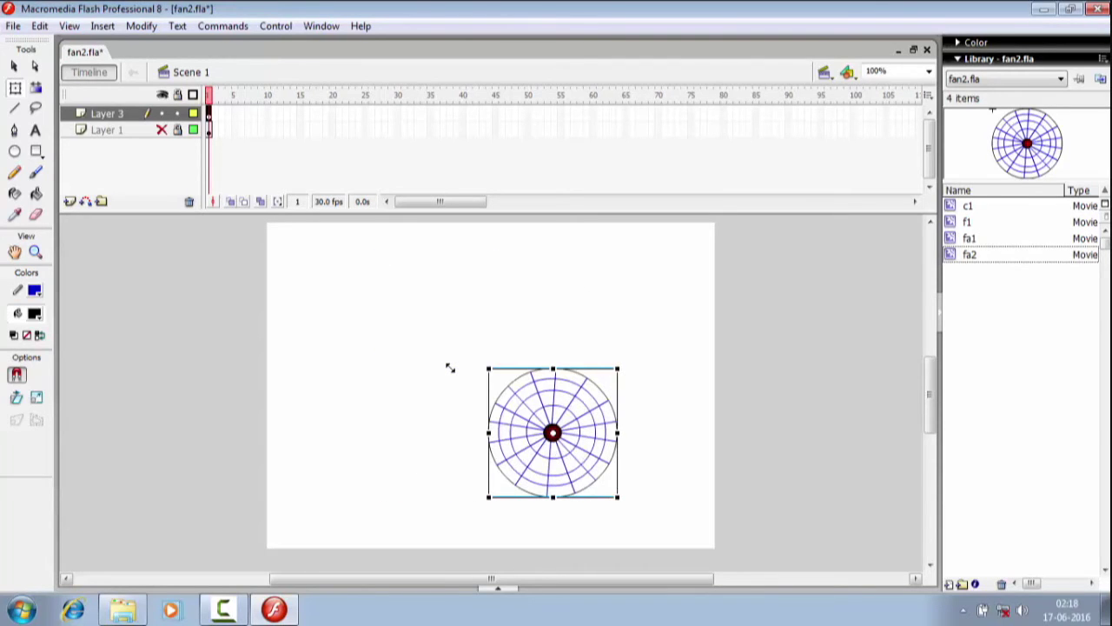
pyautogui.click(14, 66)
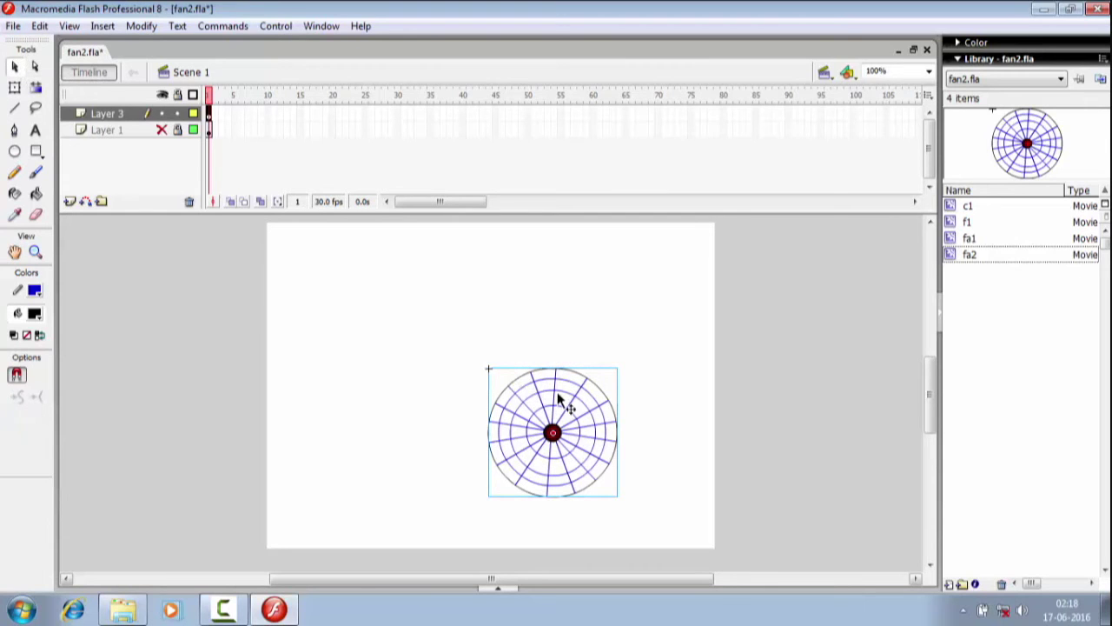
pyautogui.moveTo(549, 396); pyautogui.dragTo(472, 259)
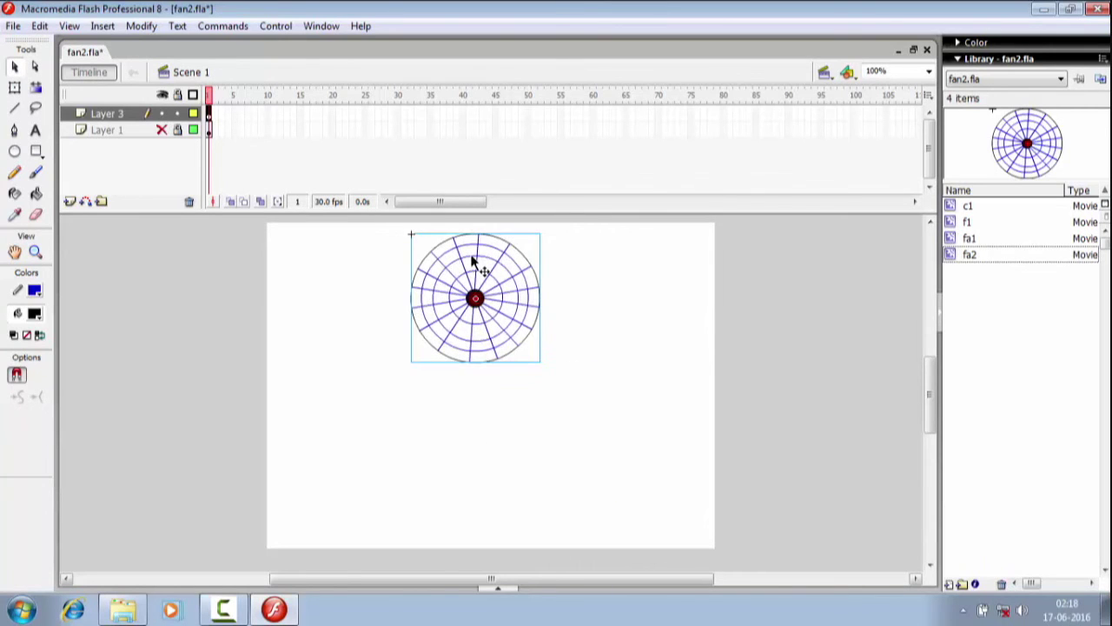
pyautogui.click(561, 323)
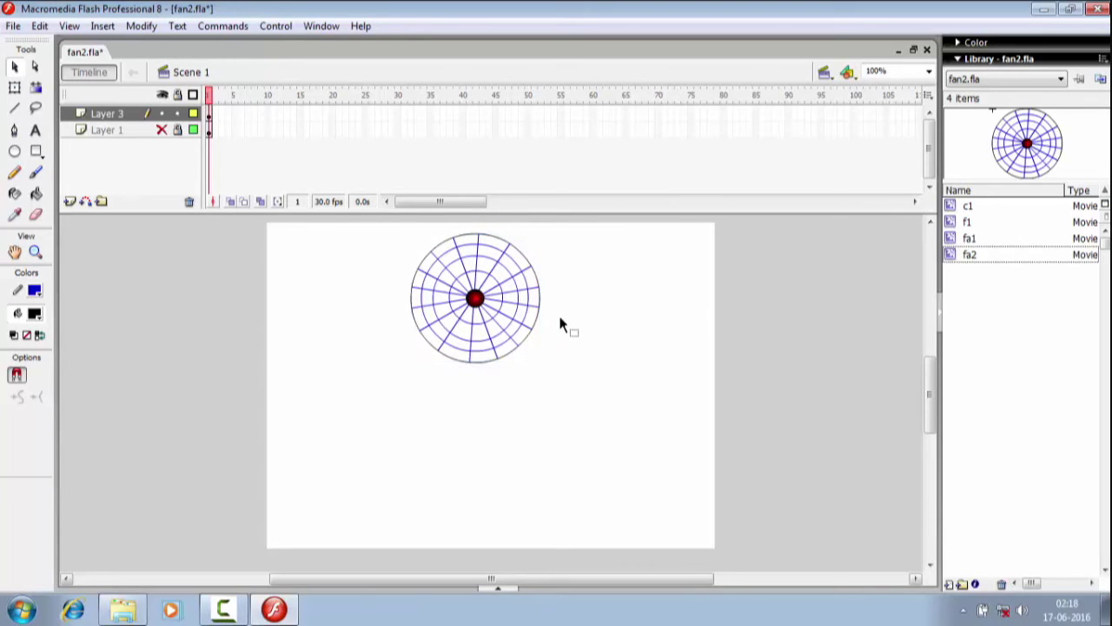
# Hide Layer 3, then show and unlock Layer 1 for editing the blades
pyautogui.click(162, 113)
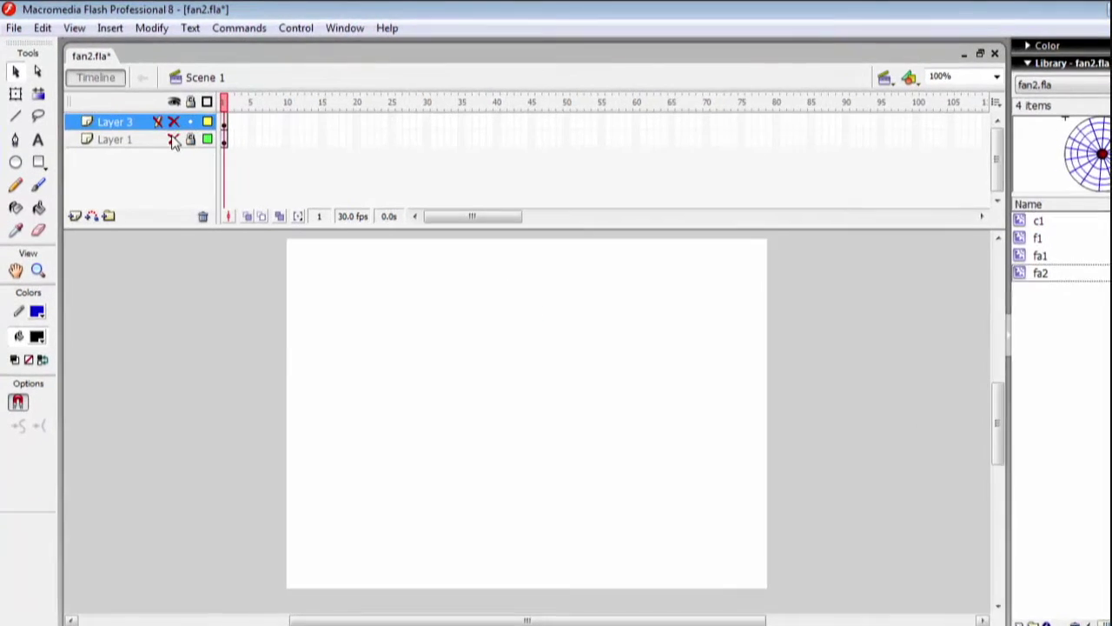
pyautogui.click(161, 129)
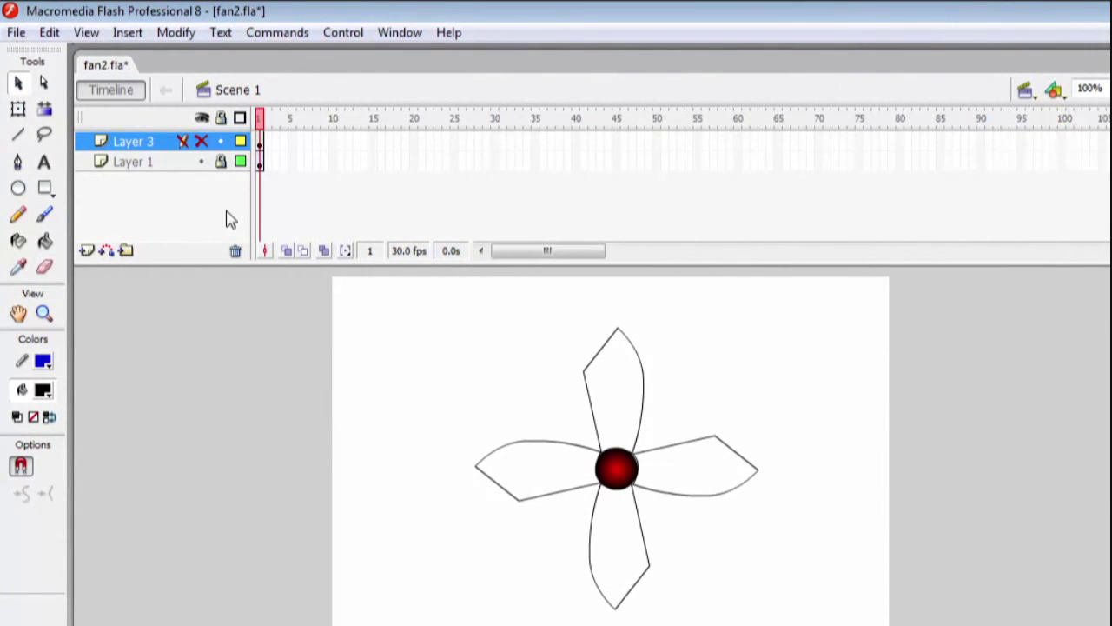
pyautogui.click(151, 166)
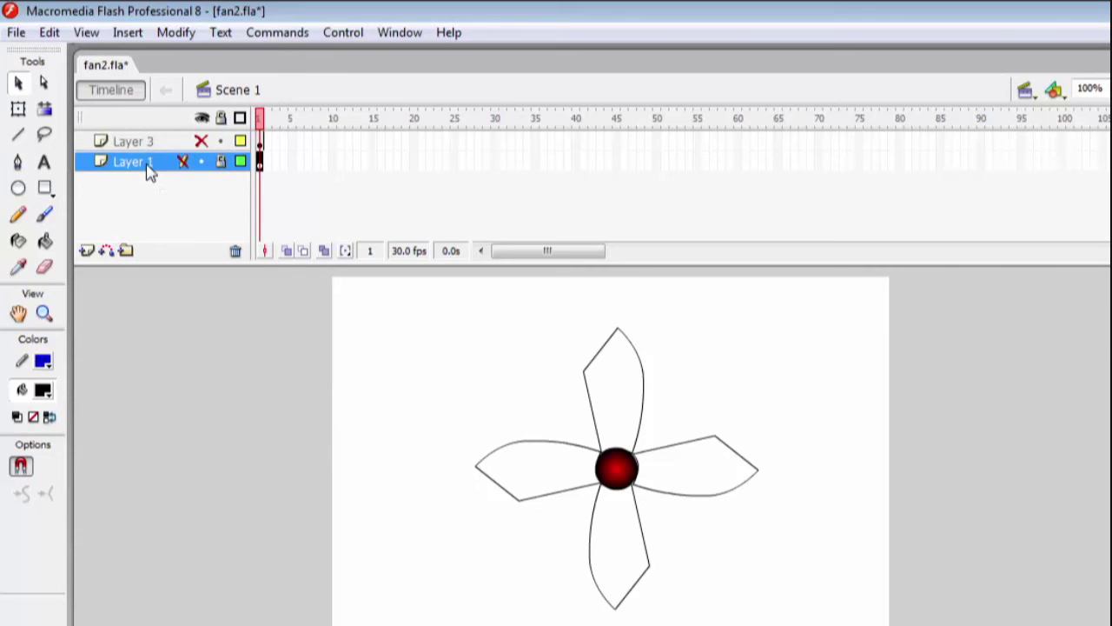
pyautogui.click(221, 163)
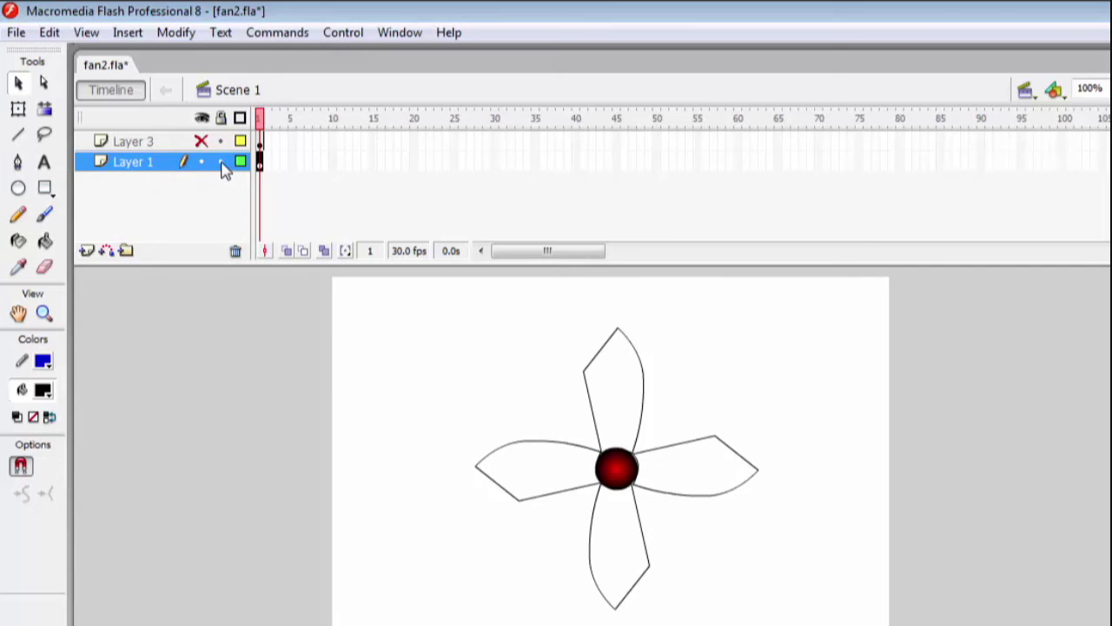
# Scale the blades down to slightly over half size, move them to the stage's upper middle, and show Layer 3 again
pyautogui.click(591, 395)
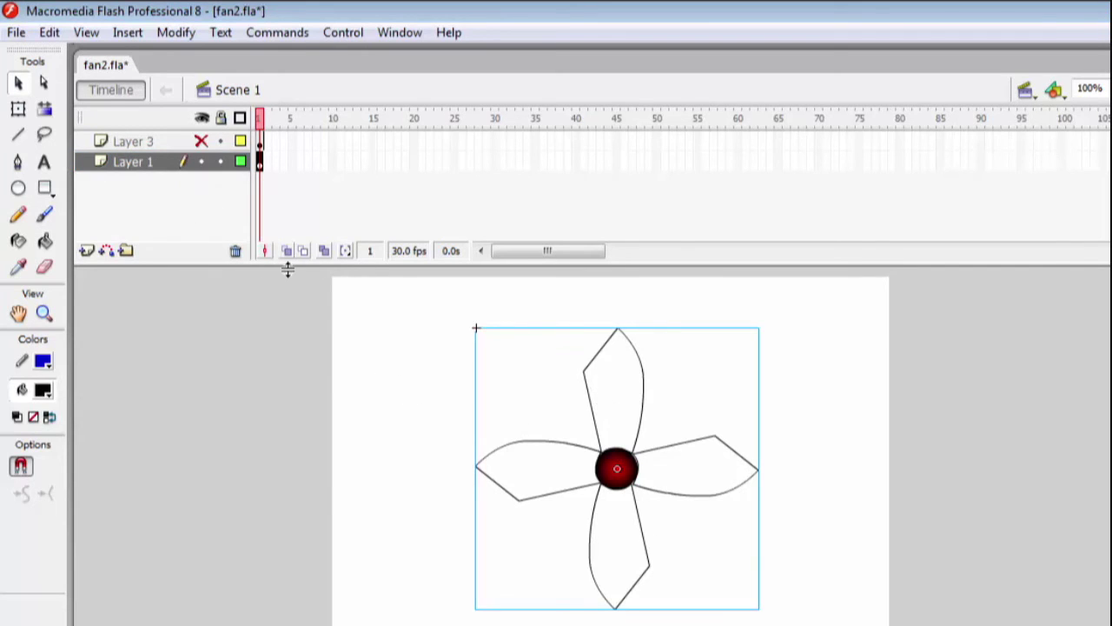
pyautogui.click(19, 109)
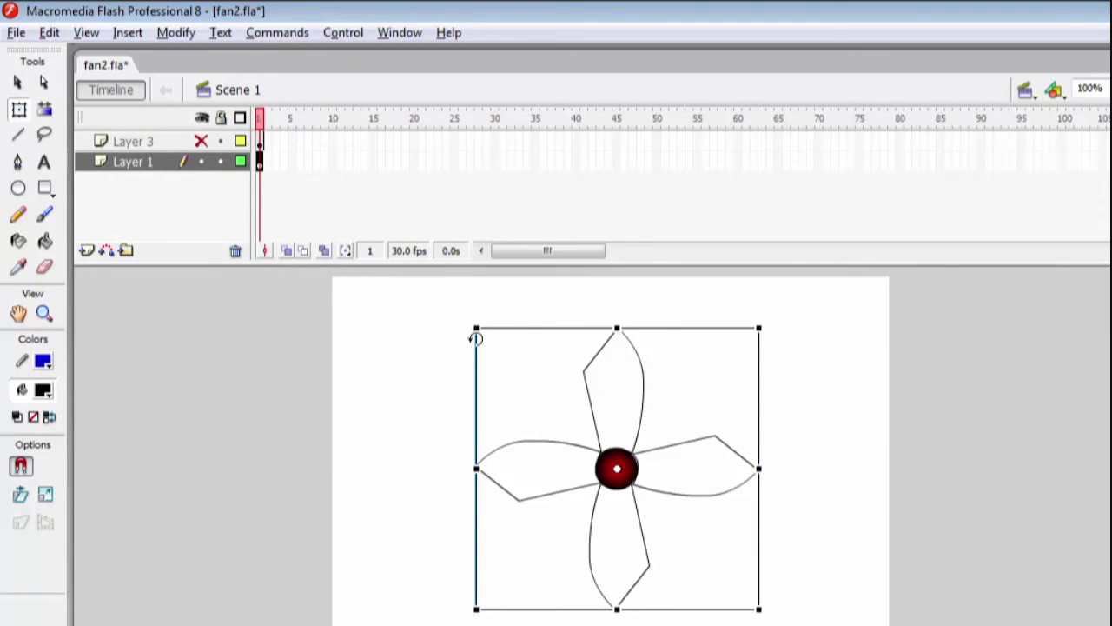
pyautogui.moveTo(473, 328); pyautogui.dragTo(559, 452)
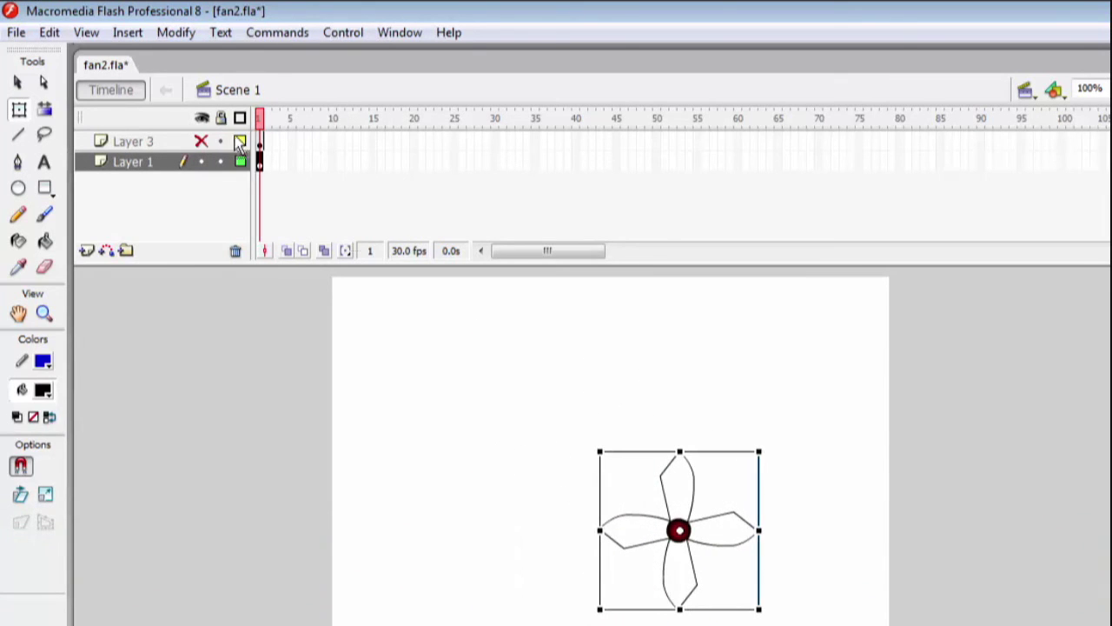
pyautogui.click(17, 82)
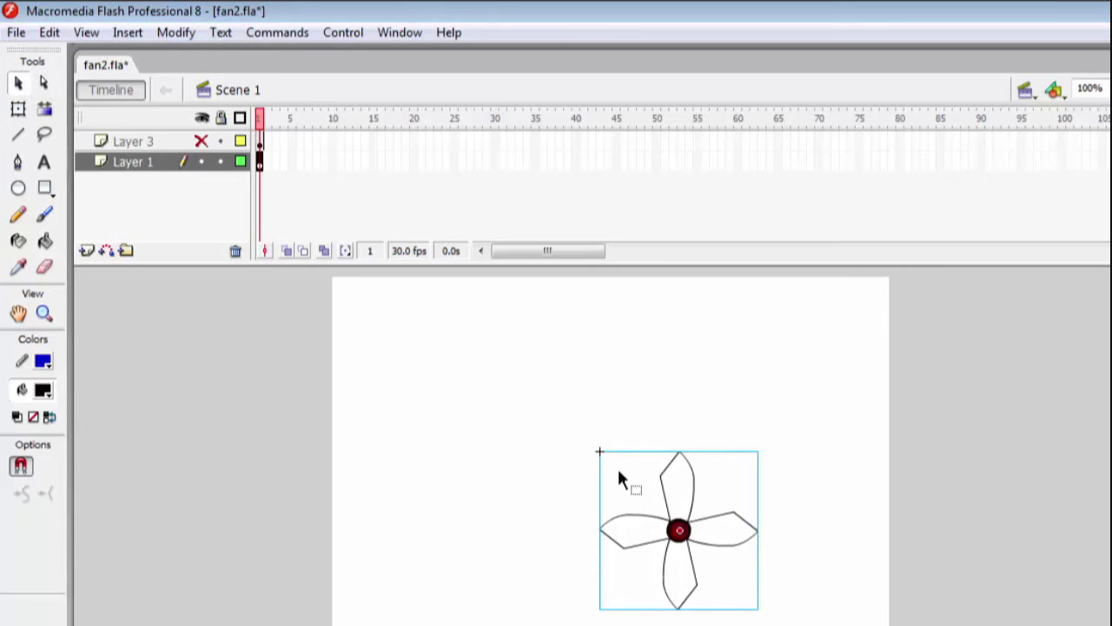
pyautogui.moveTo(664, 489); pyautogui.dragTo(606, 337)
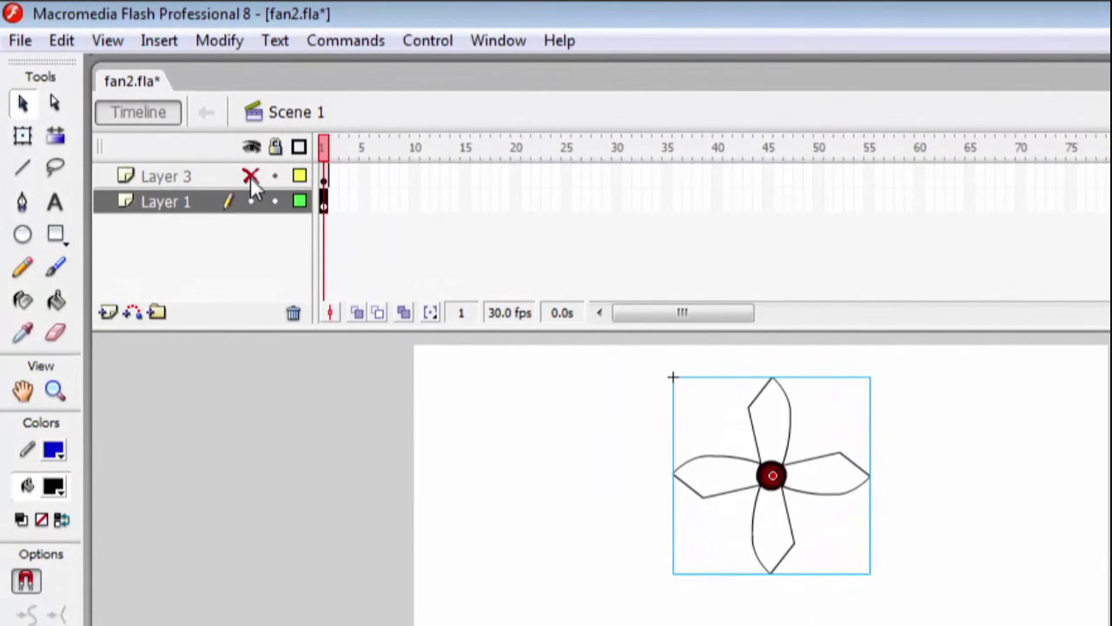
pyautogui.click(250, 177)
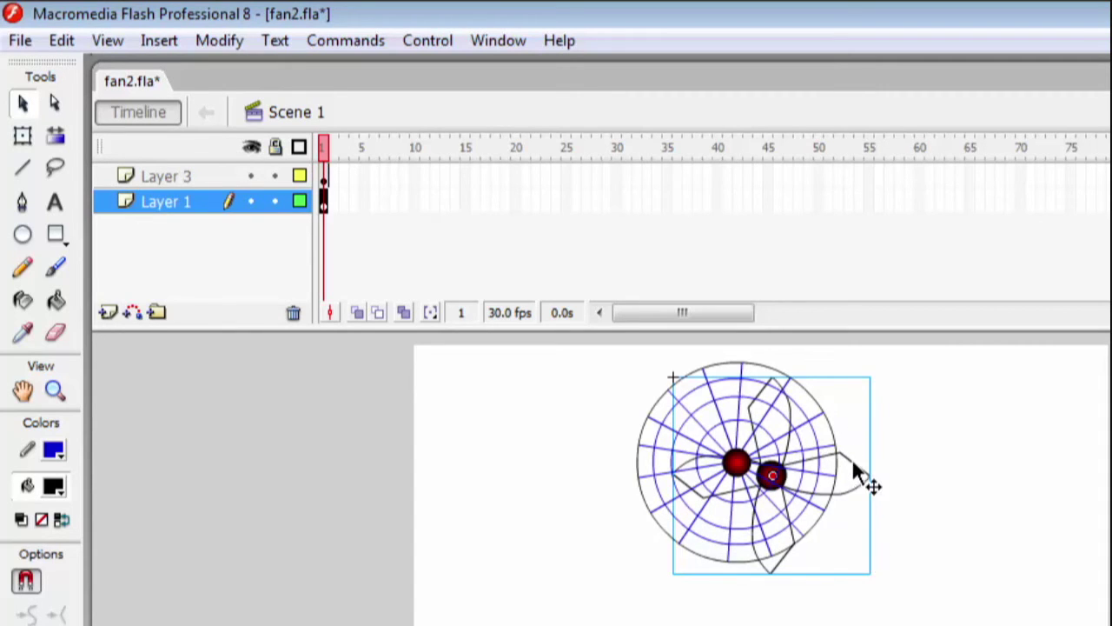
# Move the blades onto the grill and nudge them until their hub lines up with the grill's hub
pyautogui.moveTo(856, 474); pyautogui.dragTo(816, 448)
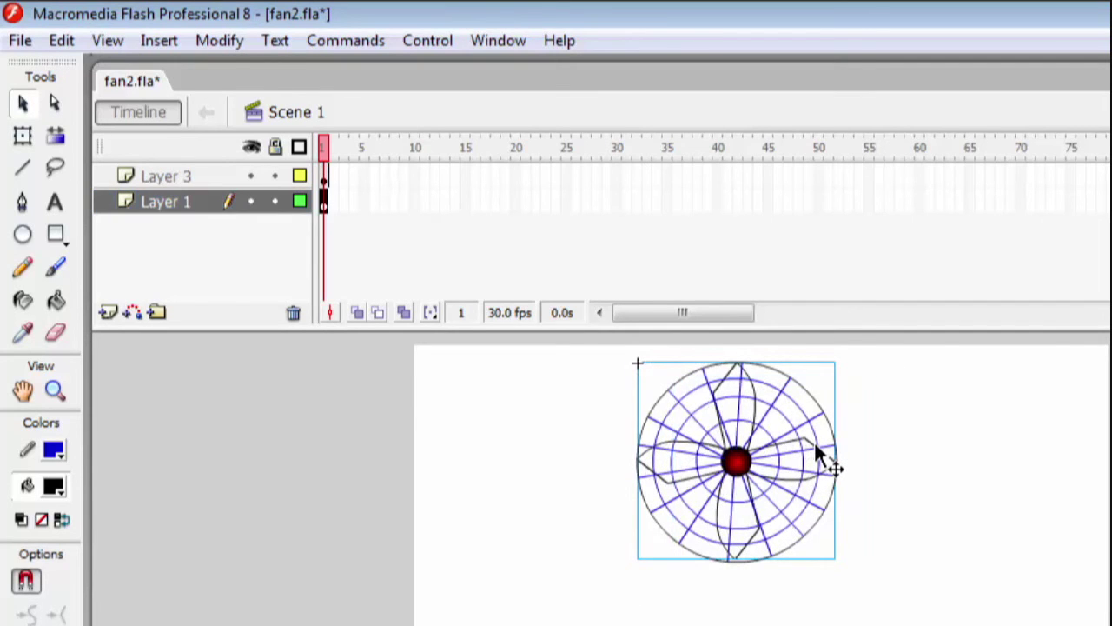
pyautogui.press('Right')
pyautogui.press('Right')
pyautogui.press('Right')
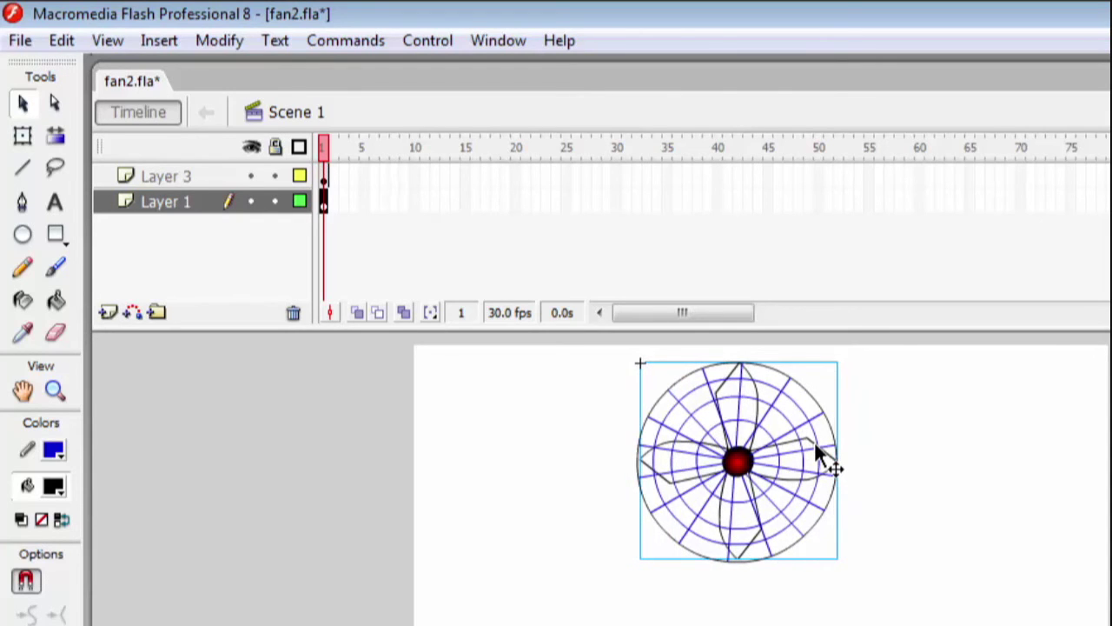
pyautogui.press('Down')
pyautogui.press('Down')
pyautogui.press('Down')
pyautogui.press('Down')
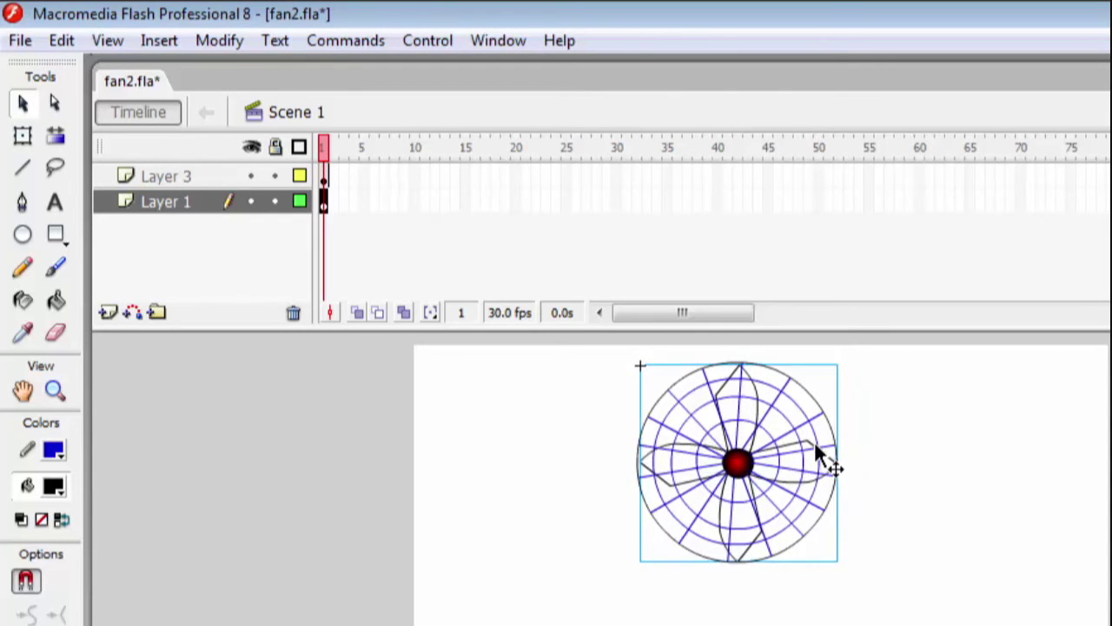
pyautogui.press('Left')
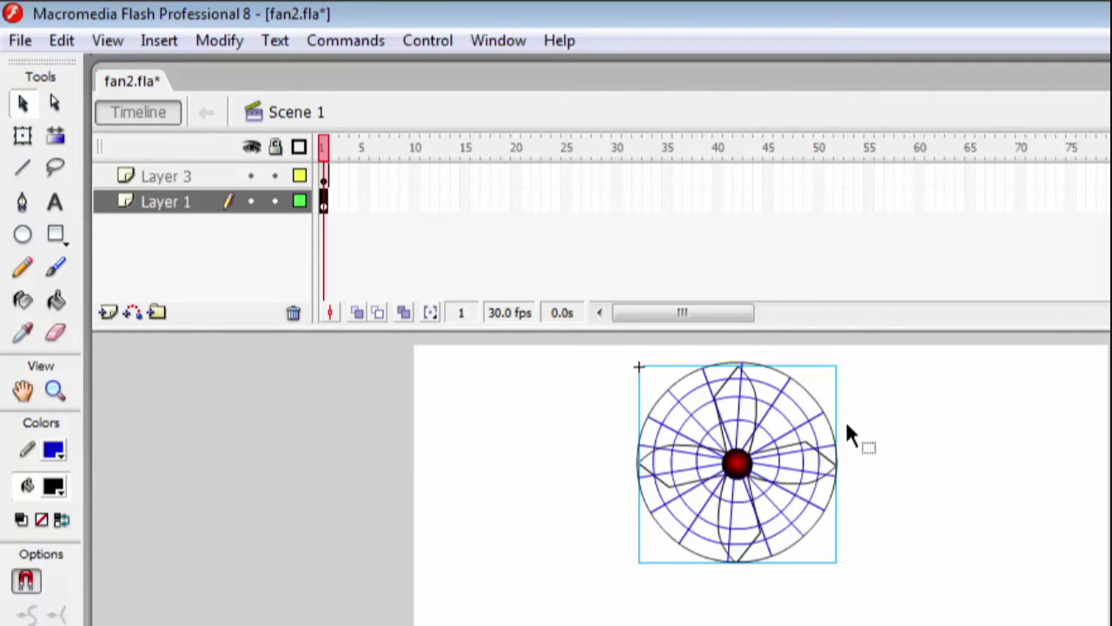
# Scale the blades down slightly with Free Transform so they fit inside the grill's outer circle
pyautogui.click(31, 137)
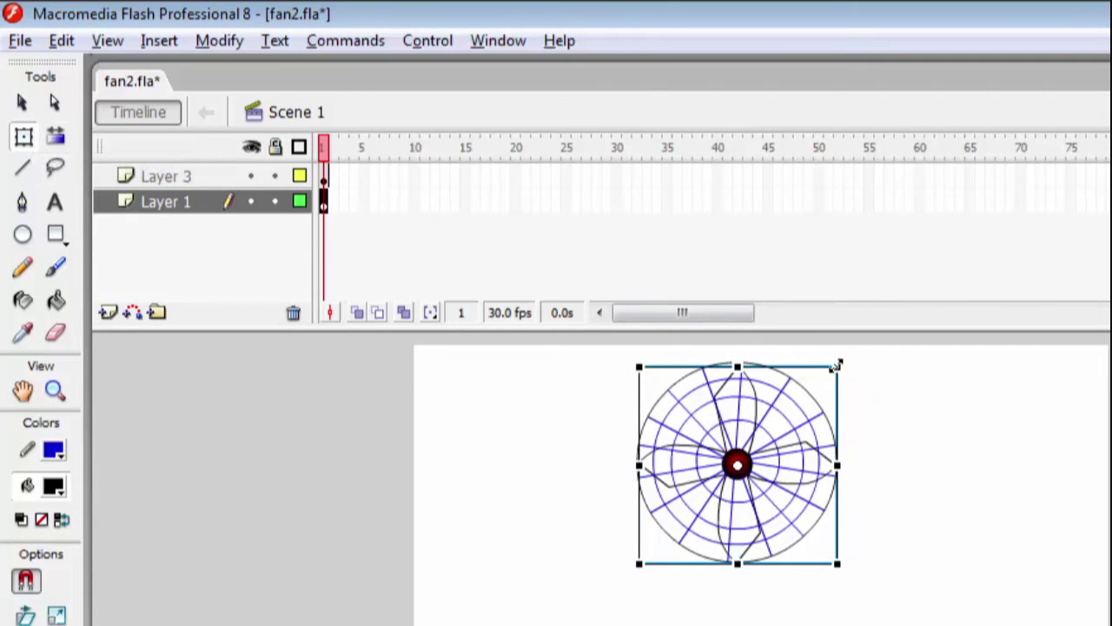
pyautogui.moveTo(835, 366); pyautogui.dragTo(833, 373)
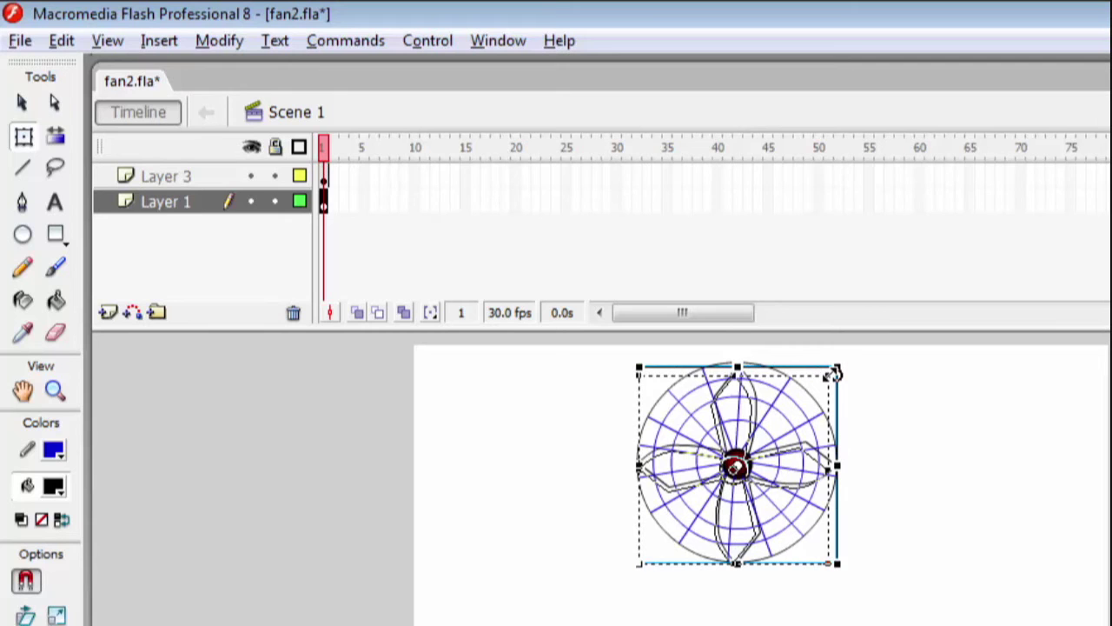
pyautogui.moveTo(833, 373)
pyautogui.mouseDown()
pyautogui.moveTo(815, 384)
pyautogui.moveTo(828, 369)
pyautogui.mouseUp()
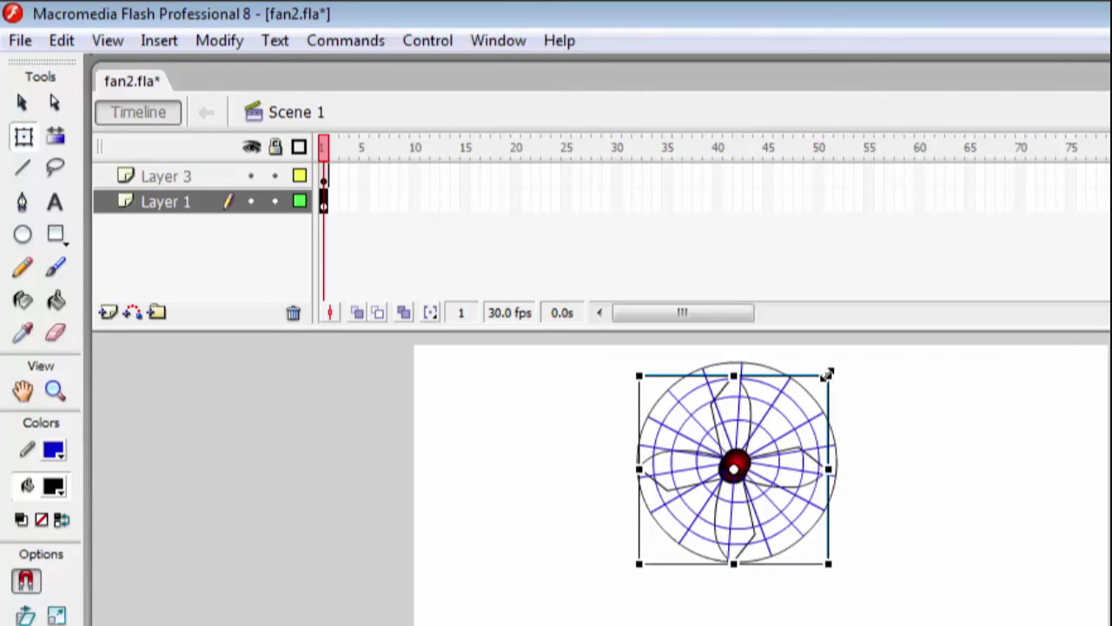
pyautogui.click(24, 104)
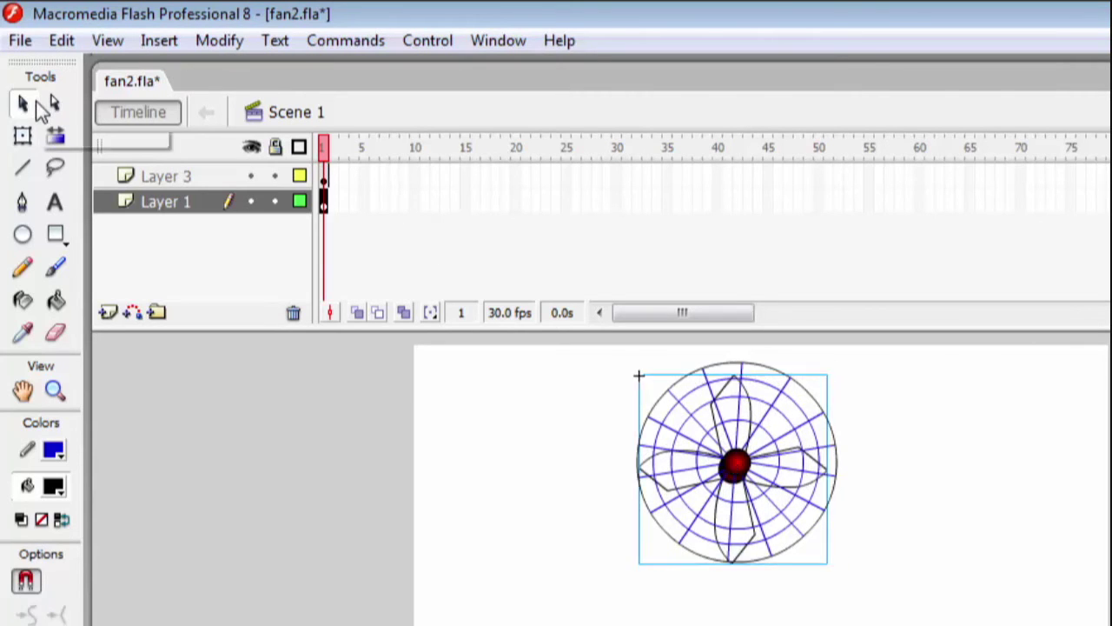
# Nudge the grill on Layer 3 left and down until its hub is centred over the blades' hub
pyautogui.click(669, 502)
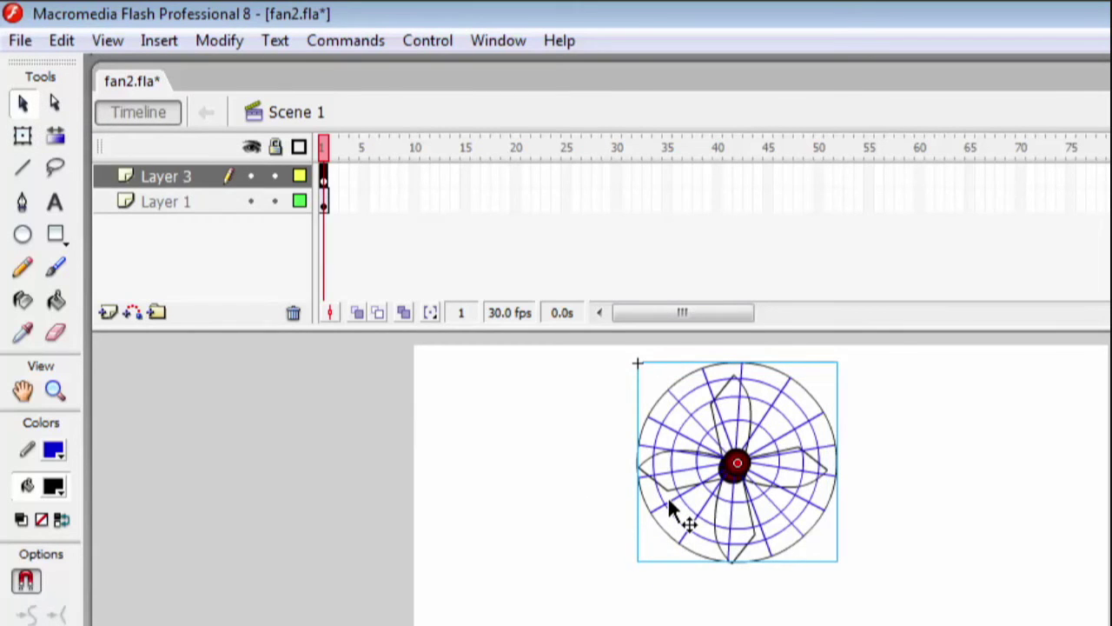
pyautogui.press('Right')
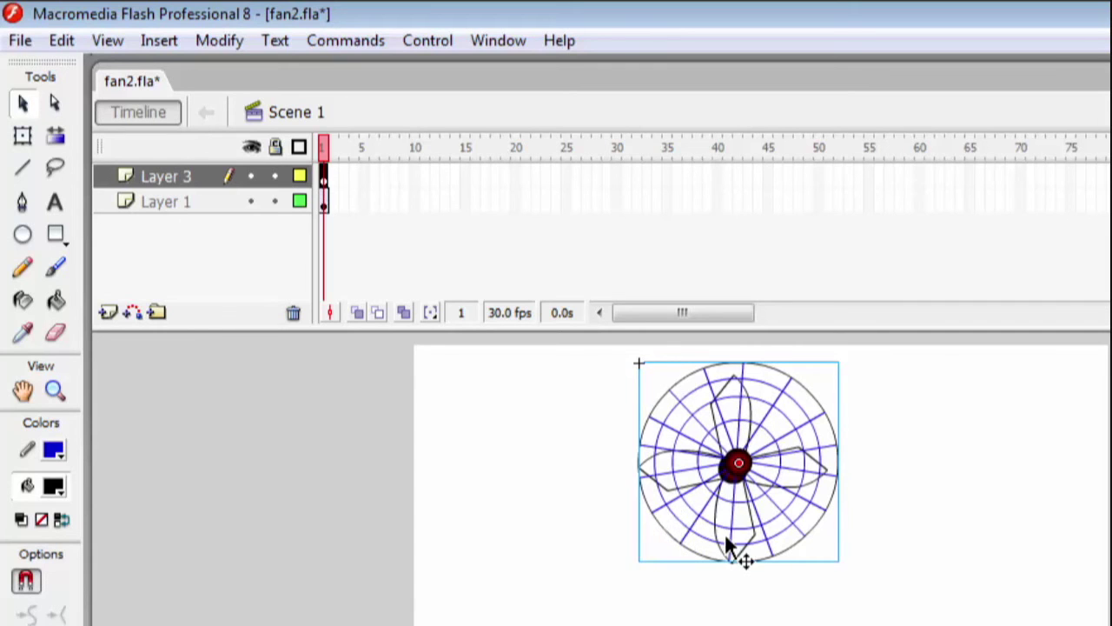
pyautogui.press('Left')
pyautogui.press('Left')
pyautogui.press('Left')
pyautogui.press('Left')
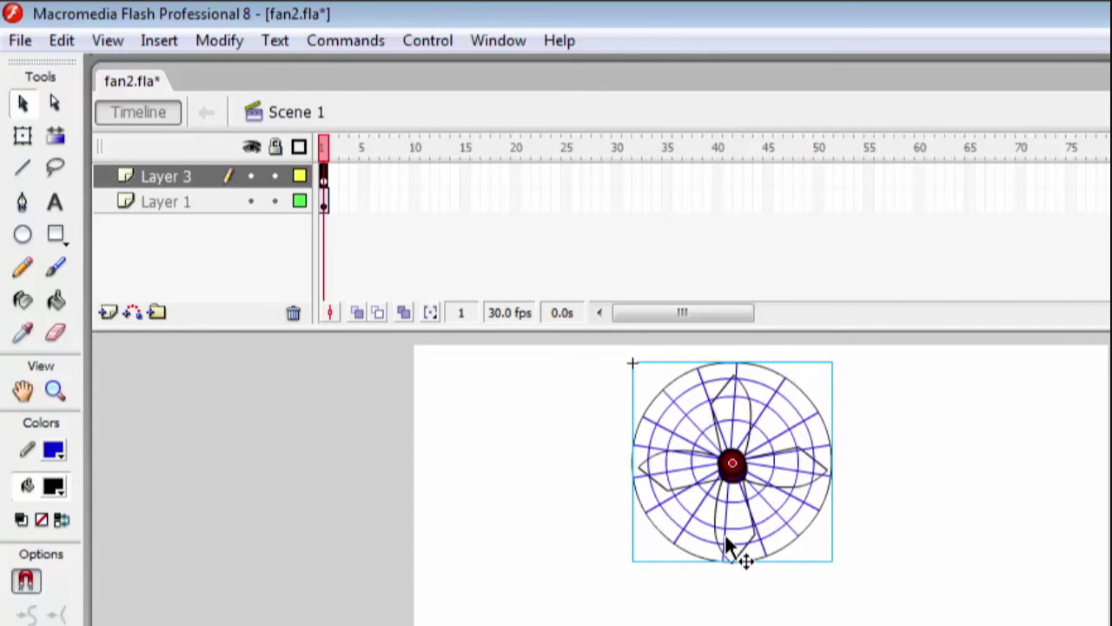
pyautogui.press('Down')
pyautogui.press('Down')
pyautogui.press('Down')
pyautogui.press('Down')
pyautogui.press('Down')
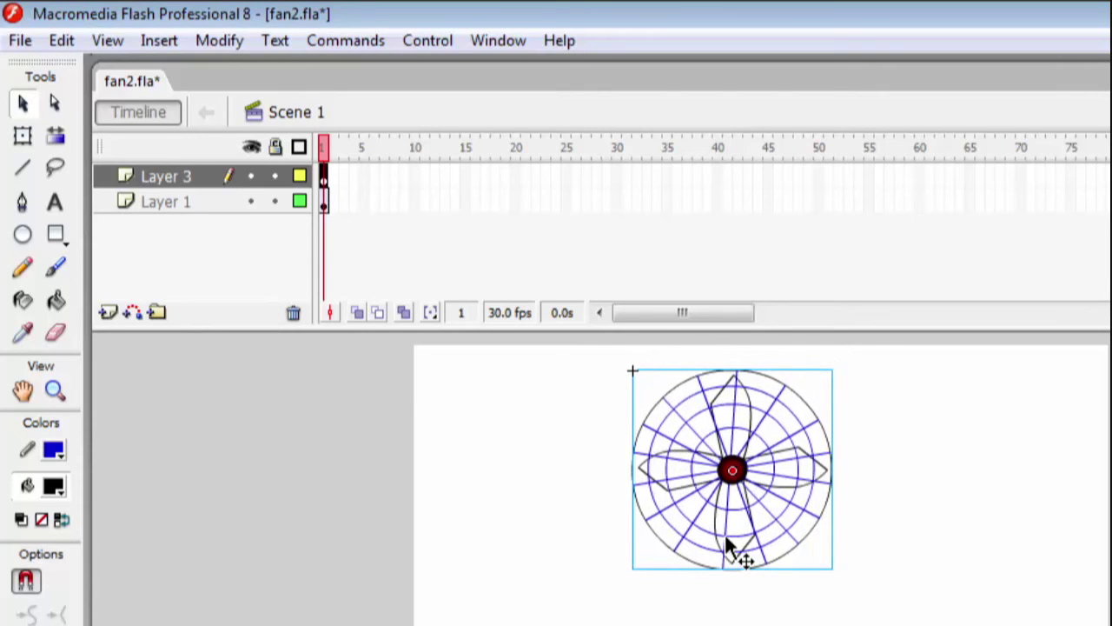
pyautogui.press('Down')
pyautogui.press('Down')
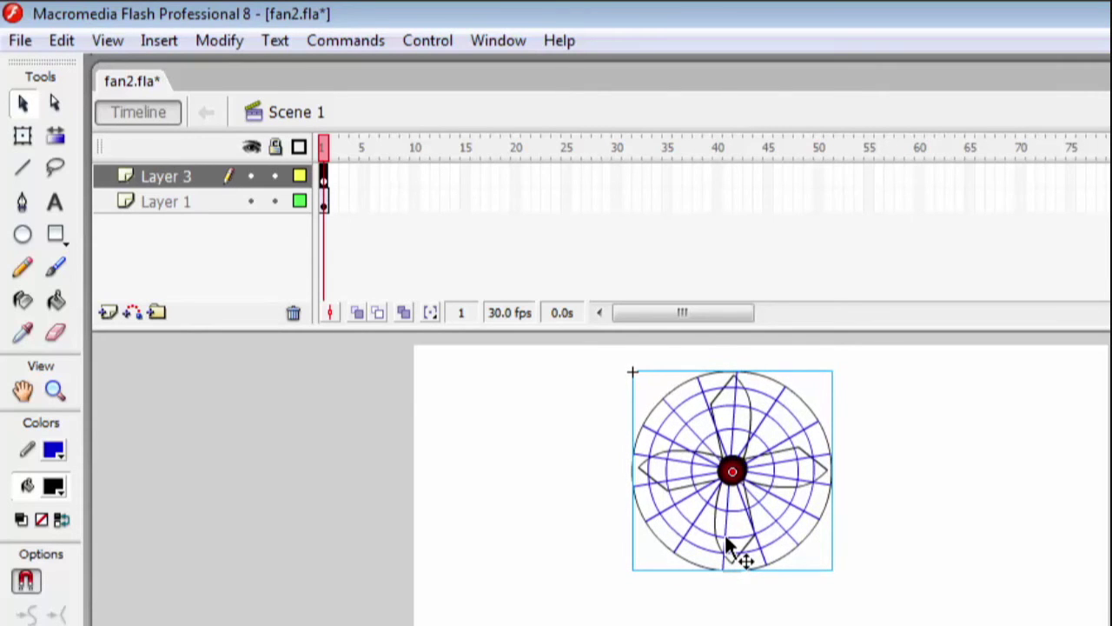
pyautogui.press('Right')
pyautogui.press('Right')
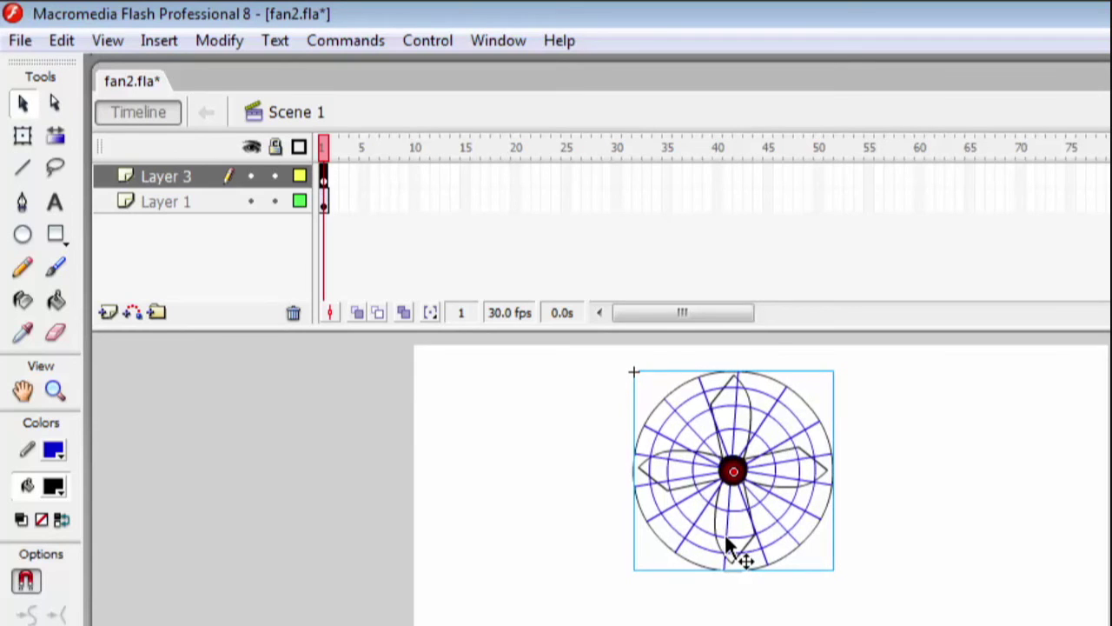
pyautogui.press('Left')
pyautogui.press('Left')
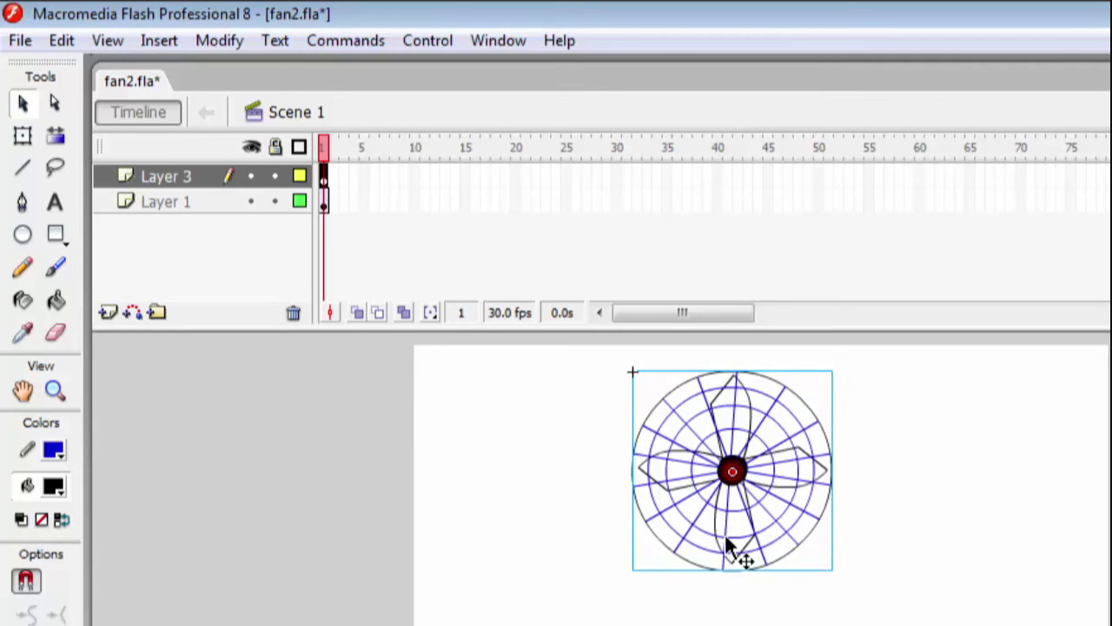
pyautogui.click(814, 610)
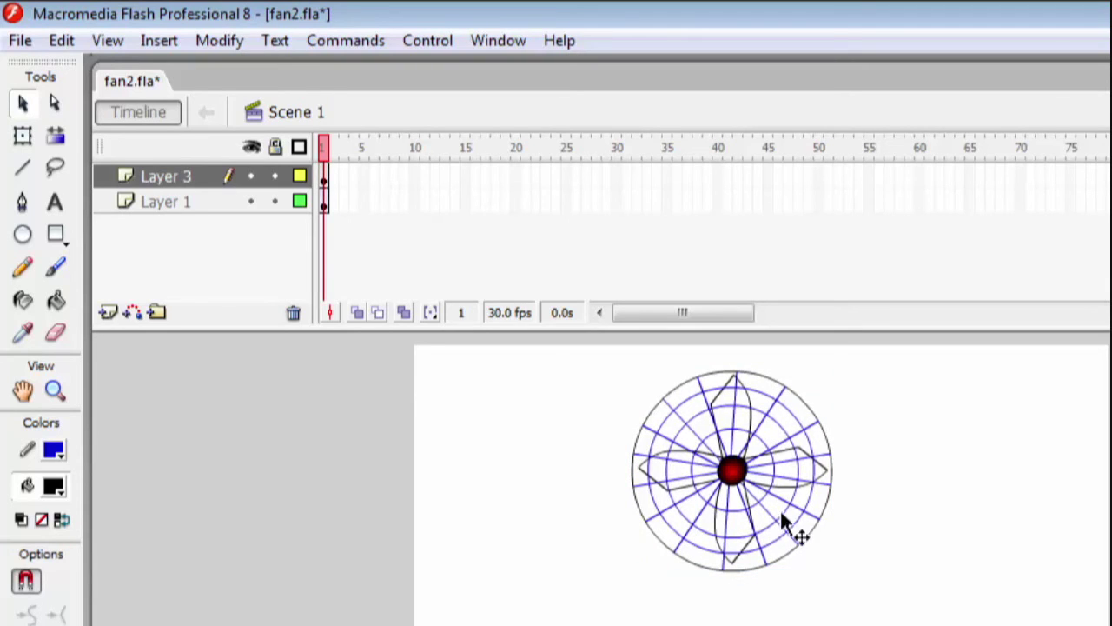
pyautogui.click(734, 472)
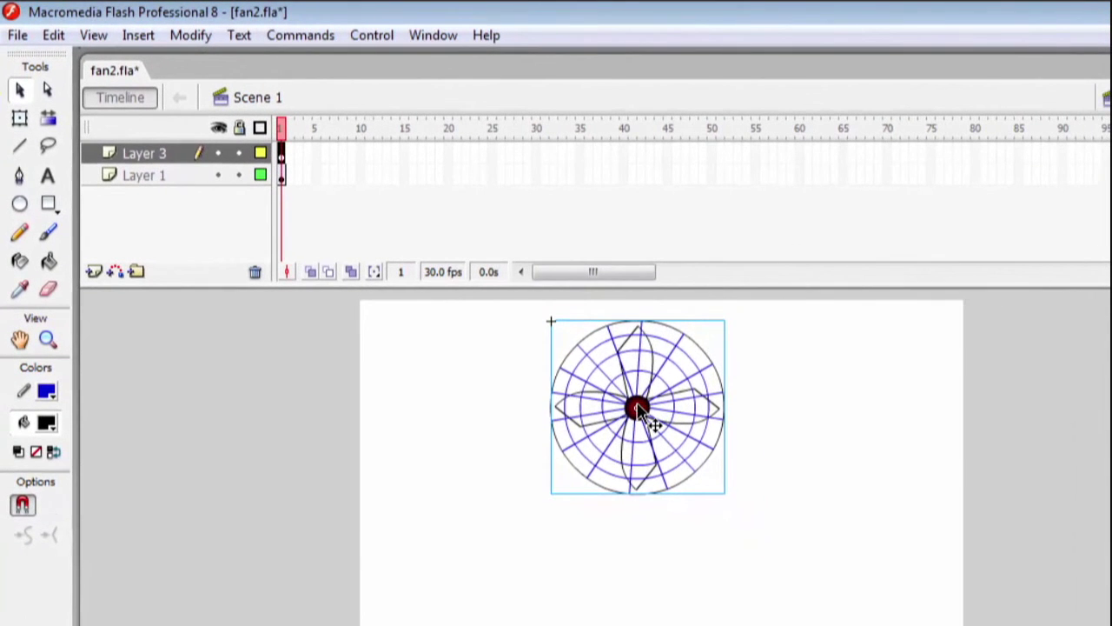
pyautogui.click(680, 546)
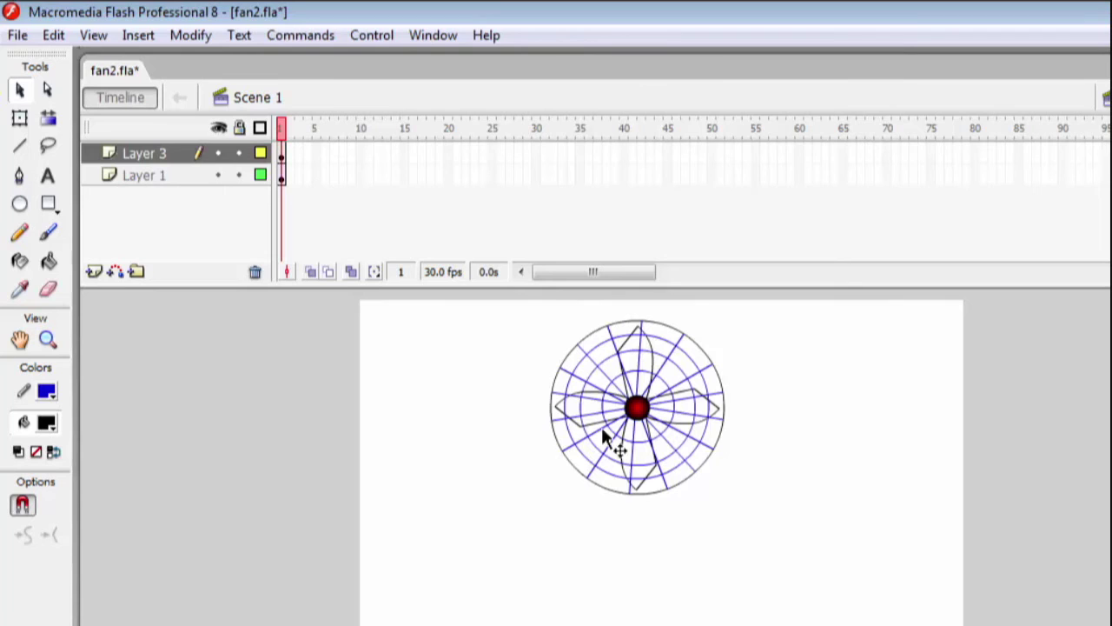
# Check Layer 1 and Layer 3 by toggling their visibility, and preview the fan by testing the movie
pyautogui.click(217, 176)
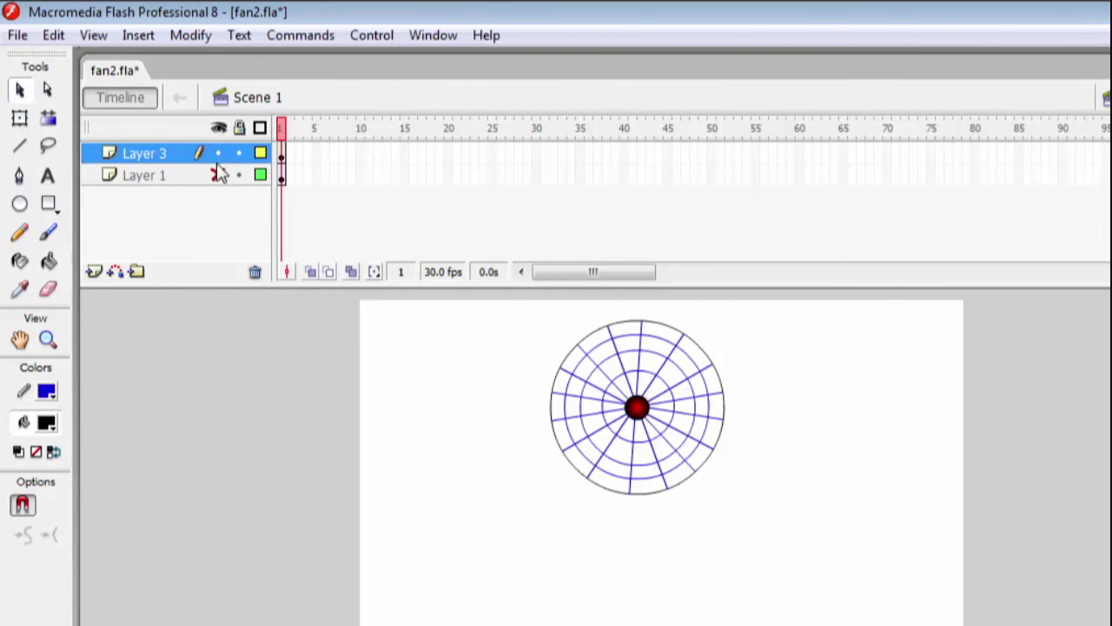
pyautogui.click(217, 176)
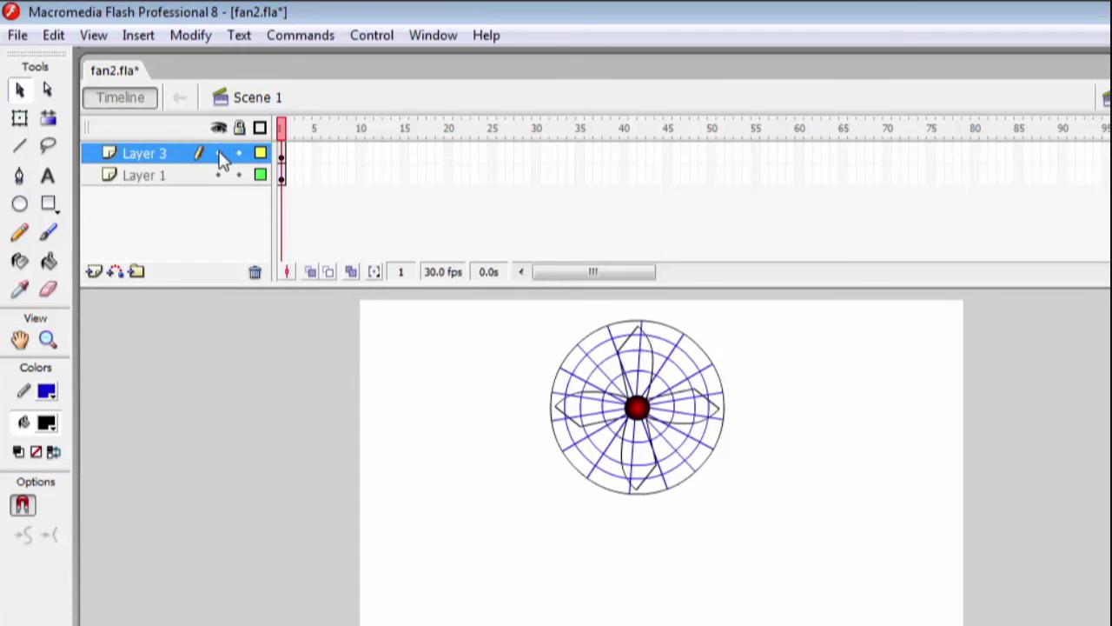
pyautogui.click(218, 154)
pyautogui.click(218, 154)
pyautogui.click(371, 35)
pyautogui.click(439, 199)
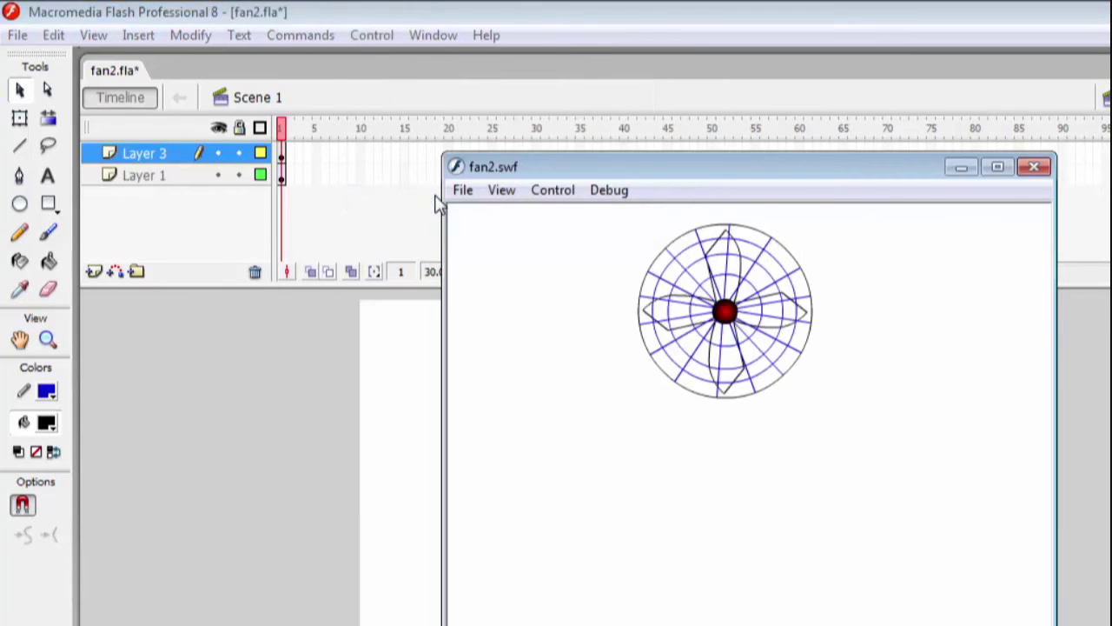
pyautogui.click(1034, 167)
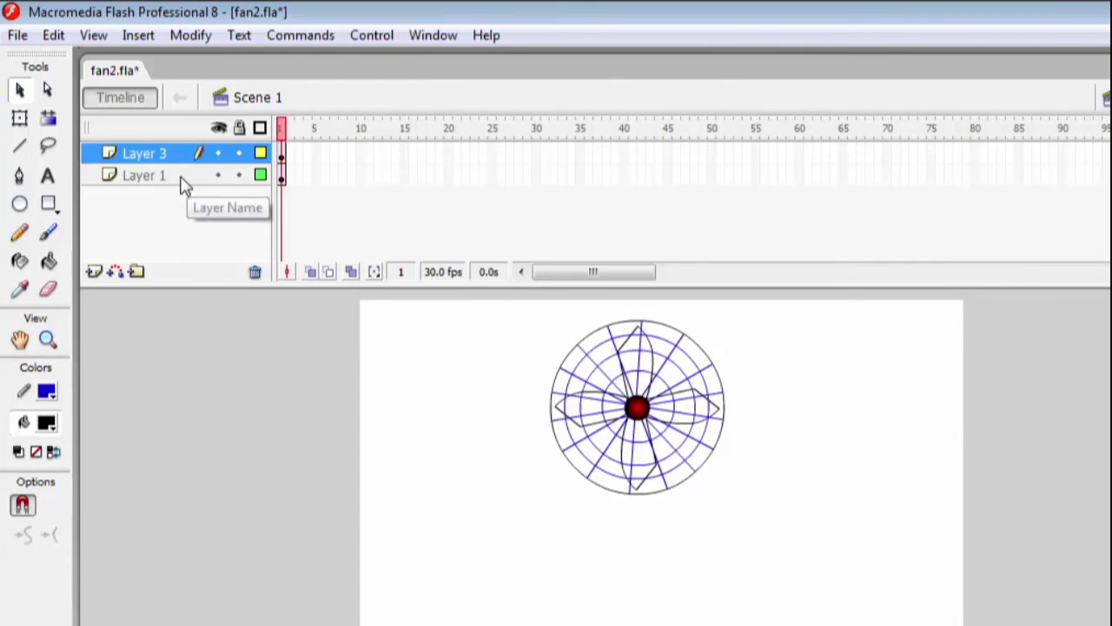
# Insert a keyframe at frame 5 of Layer 1 and rotate the blades there about 45° counterclockwise
pyautogui.click(180, 177)
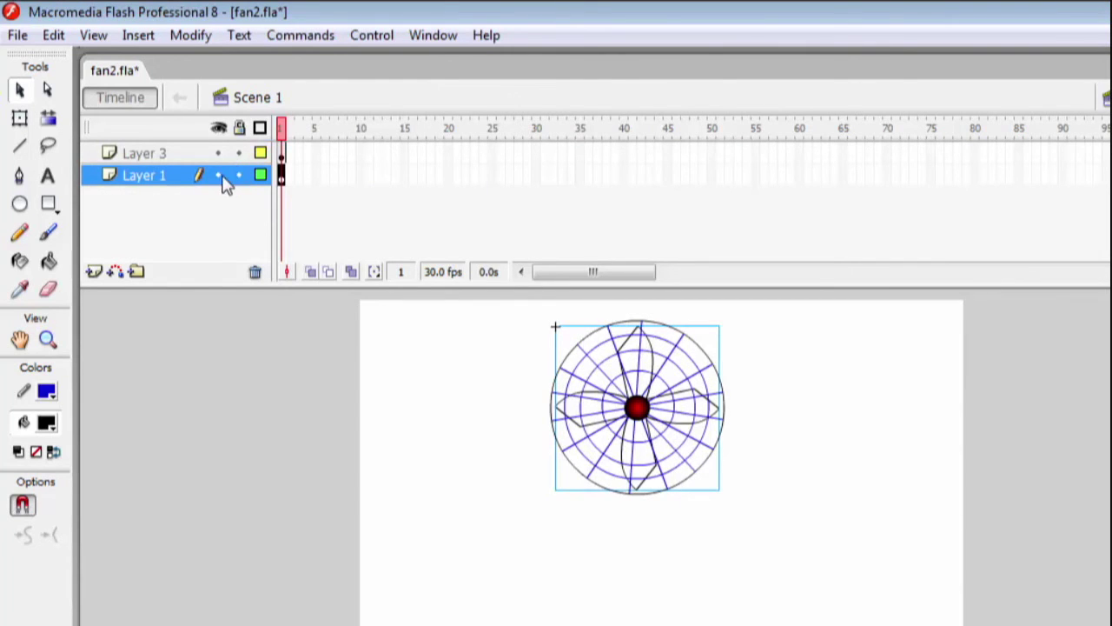
pyautogui.click(219, 175)
pyautogui.click(219, 176)
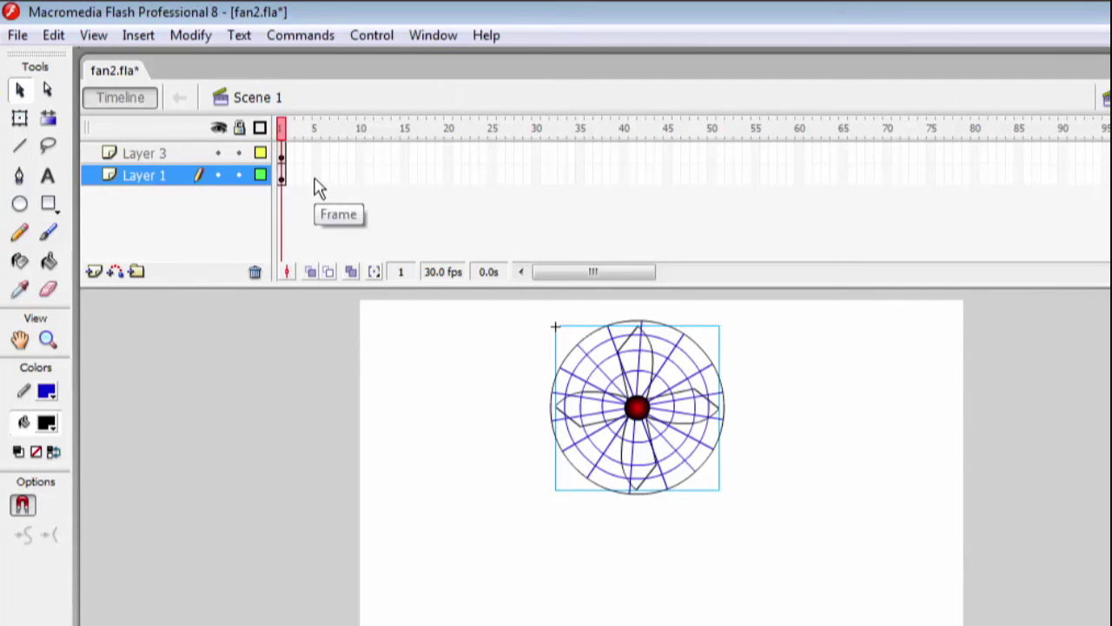
pyautogui.click(316, 176)
pyautogui.rightClick(318, 175)
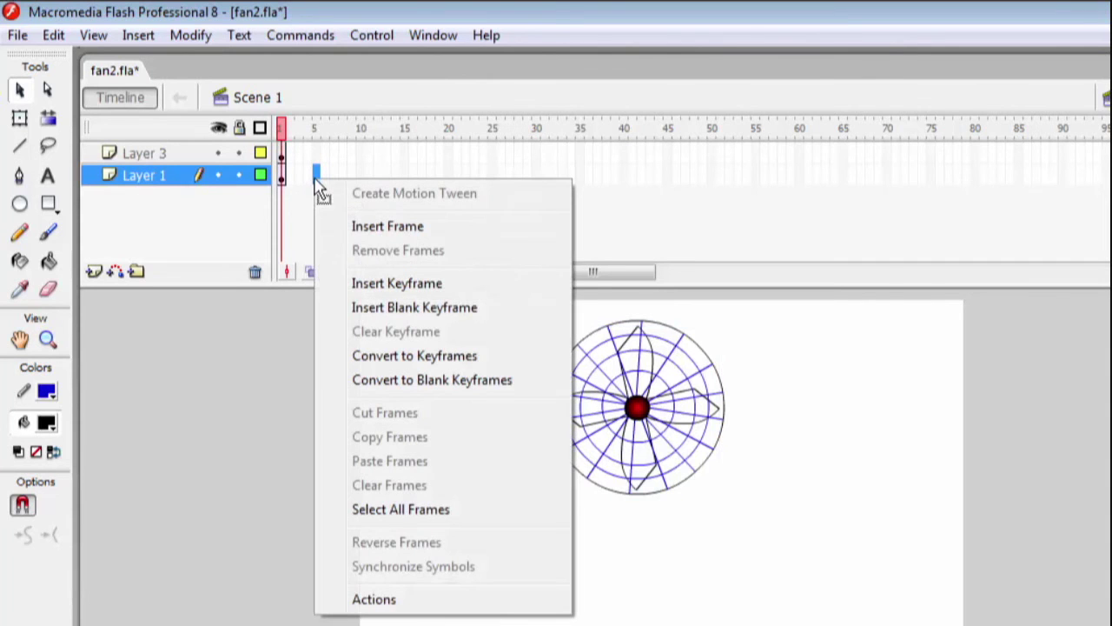
pyautogui.click(356, 284)
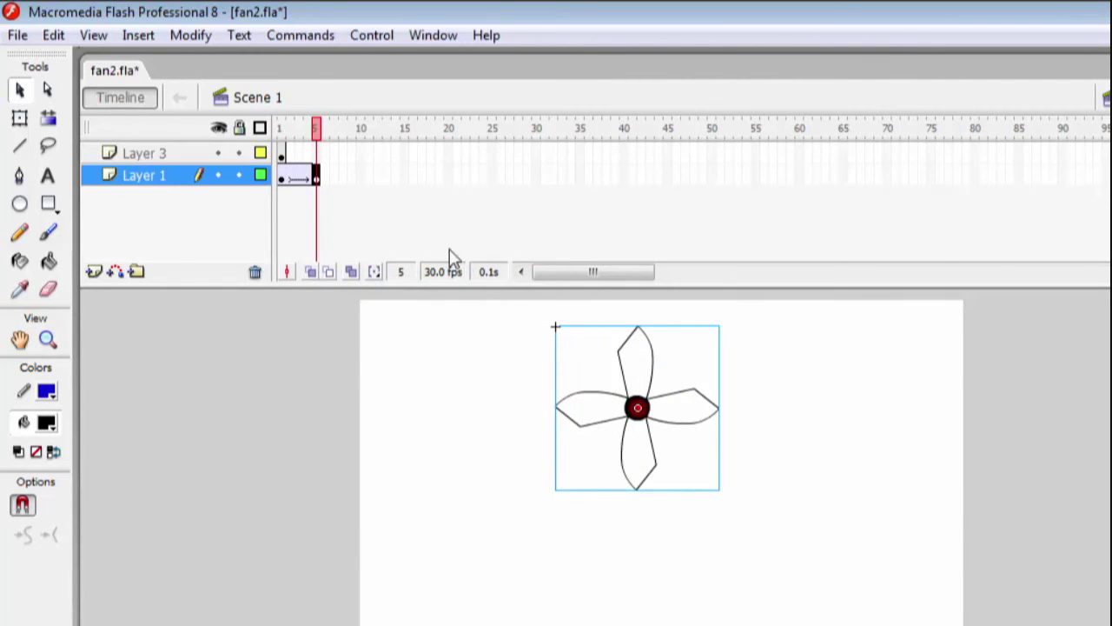
pyautogui.click(21, 120)
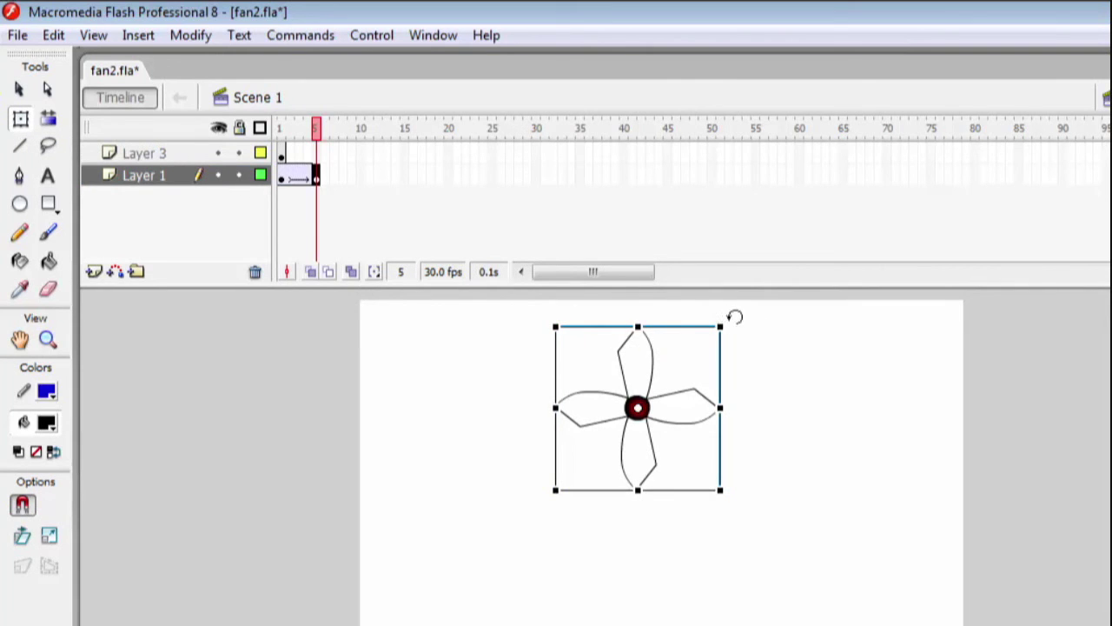
pyautogui.moveTo(734, 317)
pyautogui.mouseDown()
pyautogui.moveTo(683, 300)
pyautogui.moveTo(662, 272)
pyautogui.mouseUp()
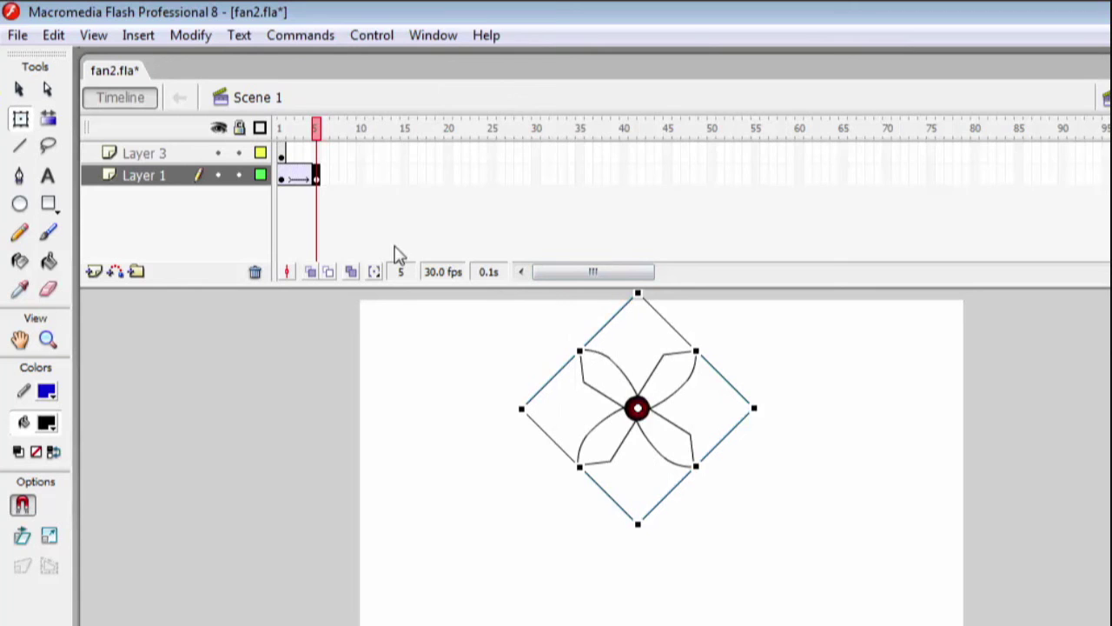
# Insert a keyframe at frame 10 of Layer 1 and rotate the blades another 45° or so counterclockwise
pyautogui.click(362, 176)
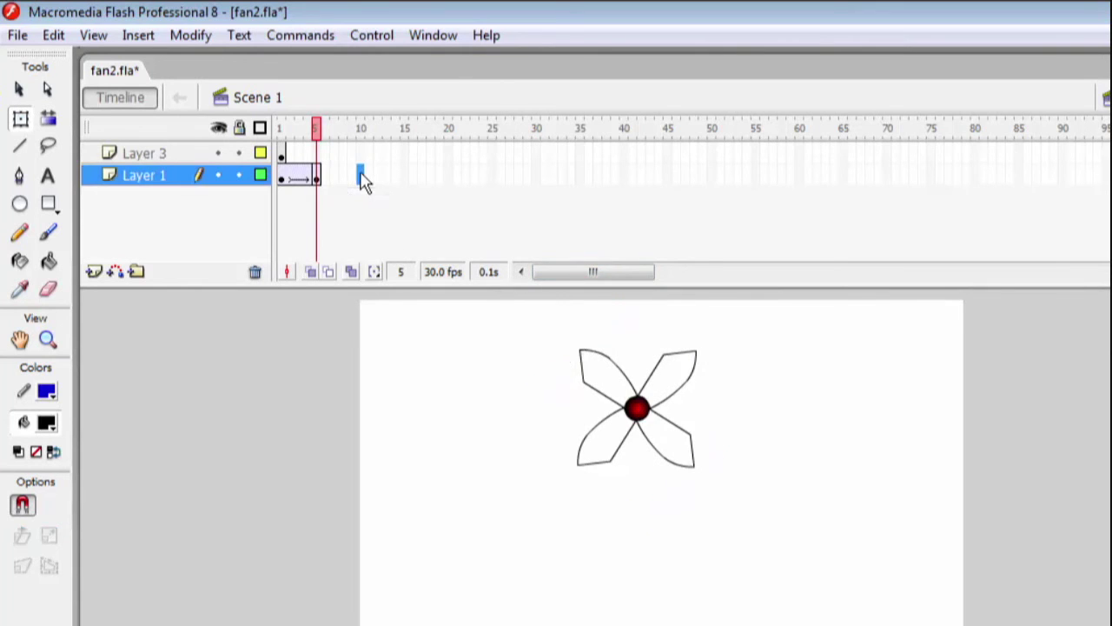
pyautogui.rightClick(361, 176)
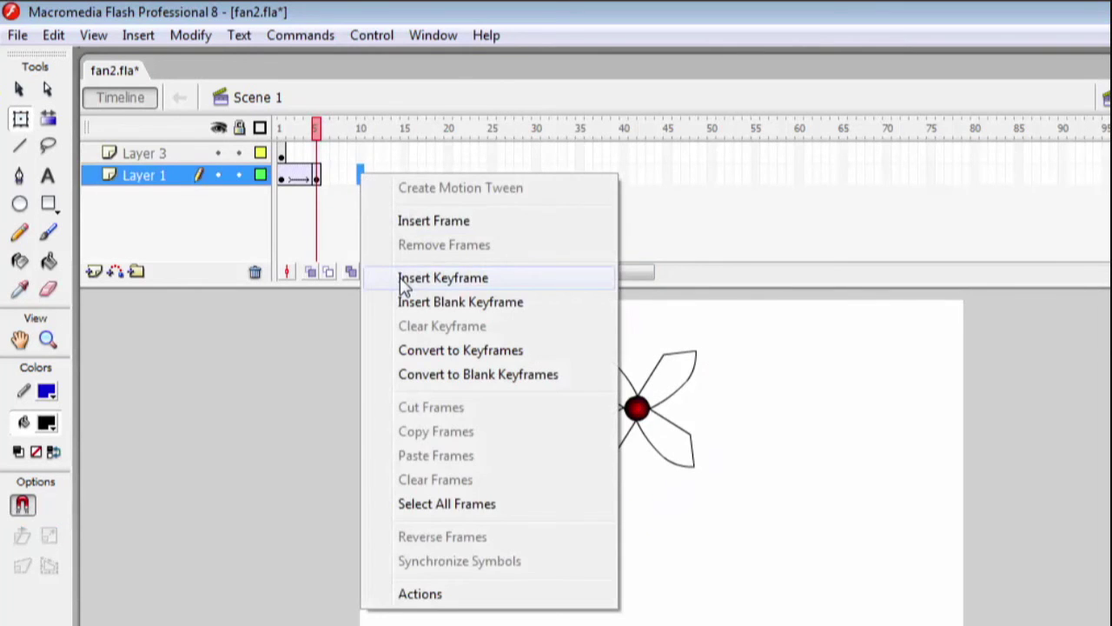
pyautogui.click(402, 279)
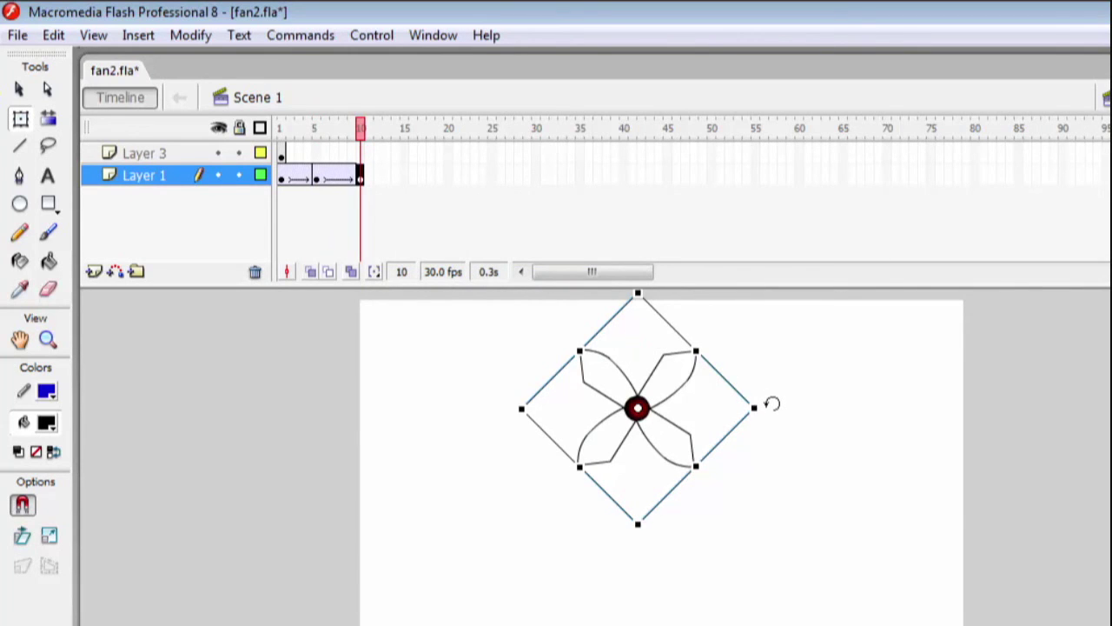
pyautogui.moveTo(772, 404); pyautogui.dragTo(728, 320)
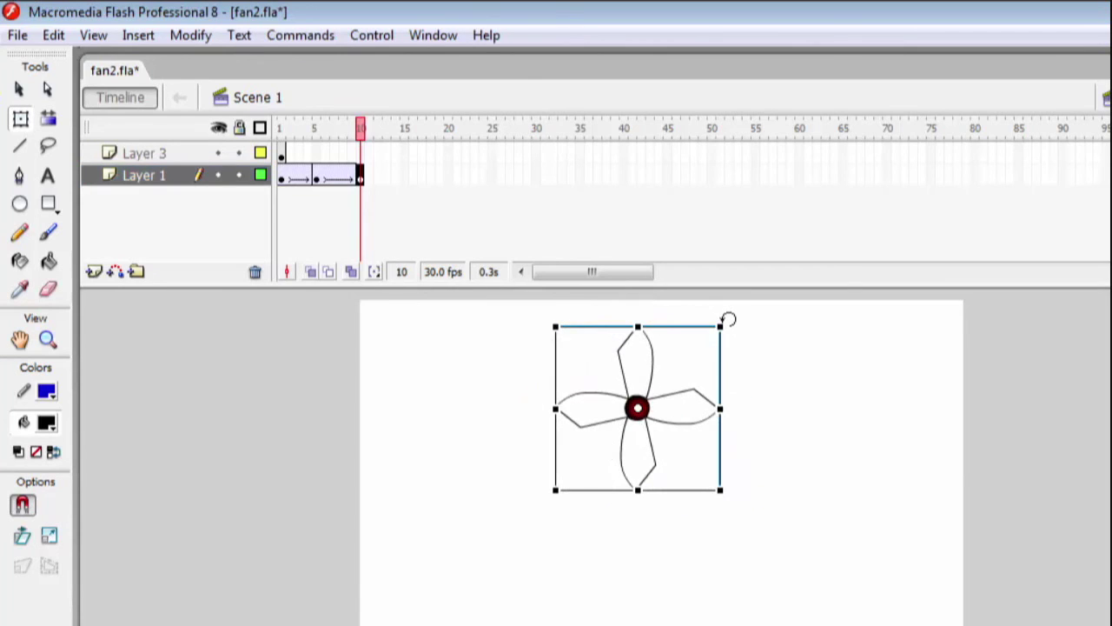
pyautogui.click(793, 435)
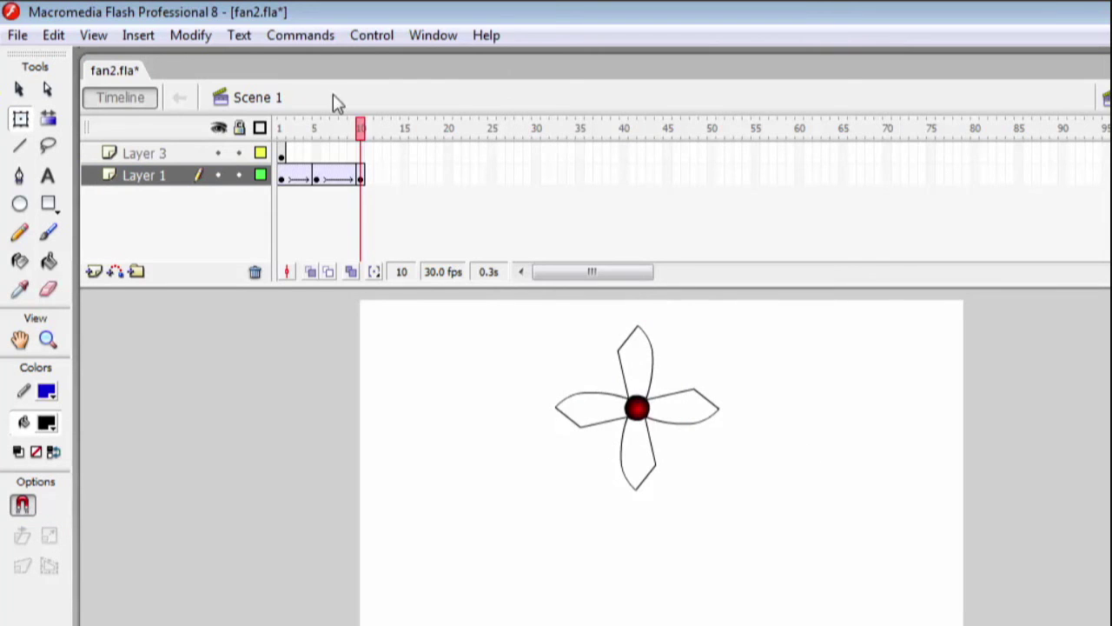
# Insert a keyframe at frame 10 of Layer 3 so the grill spans the whole blade animation
pyautogui.moveTo(363, 130); pyautogui.dragTo(280, 144)
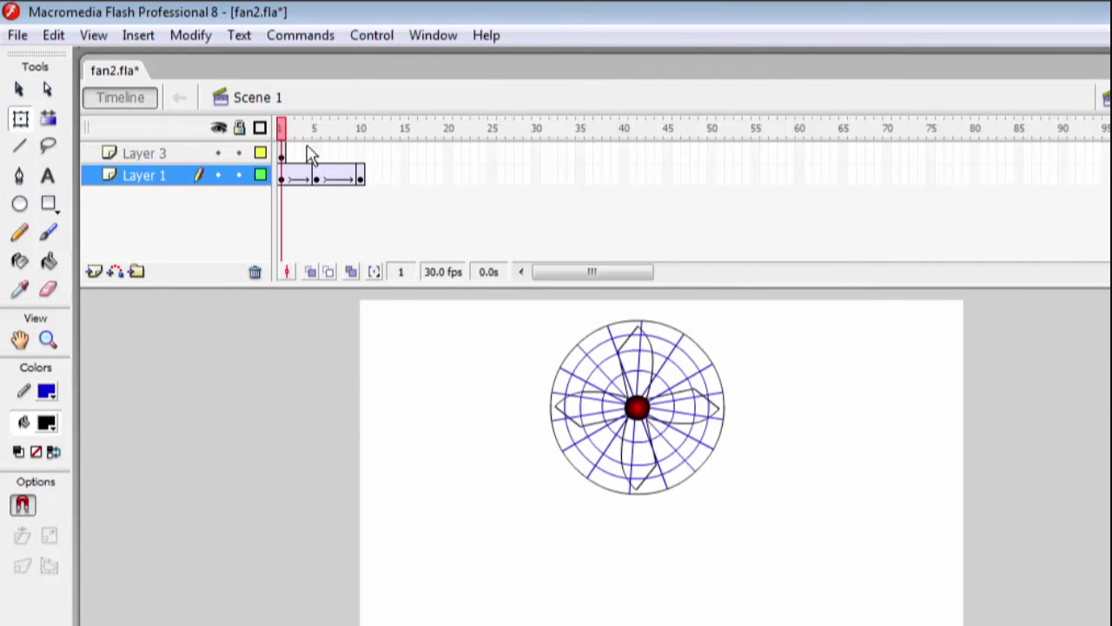
pyautogui.click(362, 155)
pyautogui.rightClick(366, 162)
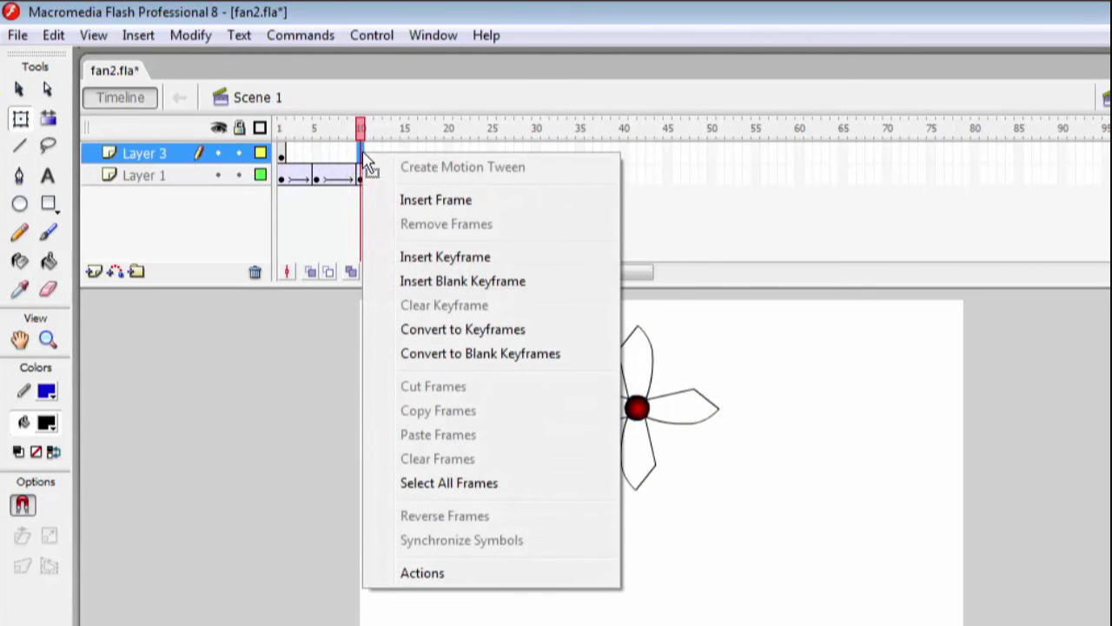
pyautogui.click(427, 257)
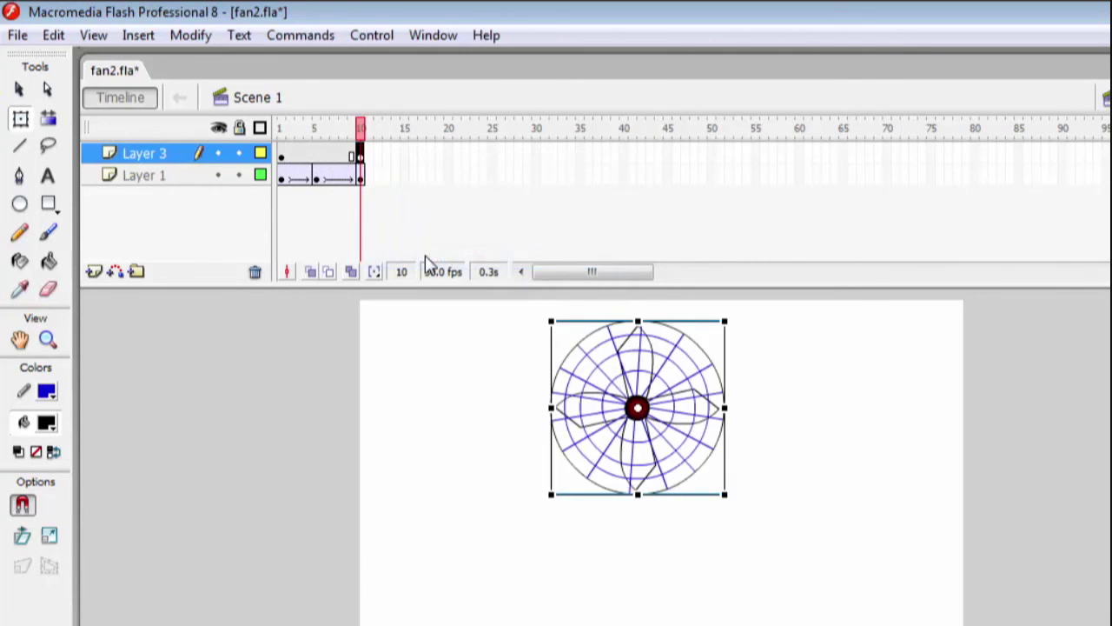
# Check the blades turning behind the grill by scrubbing the timeline and testing the movie
pyautogui.moveTo(363, 130); pyautogui.dragTo(316, 128)
pyautogui.click(361, 129)
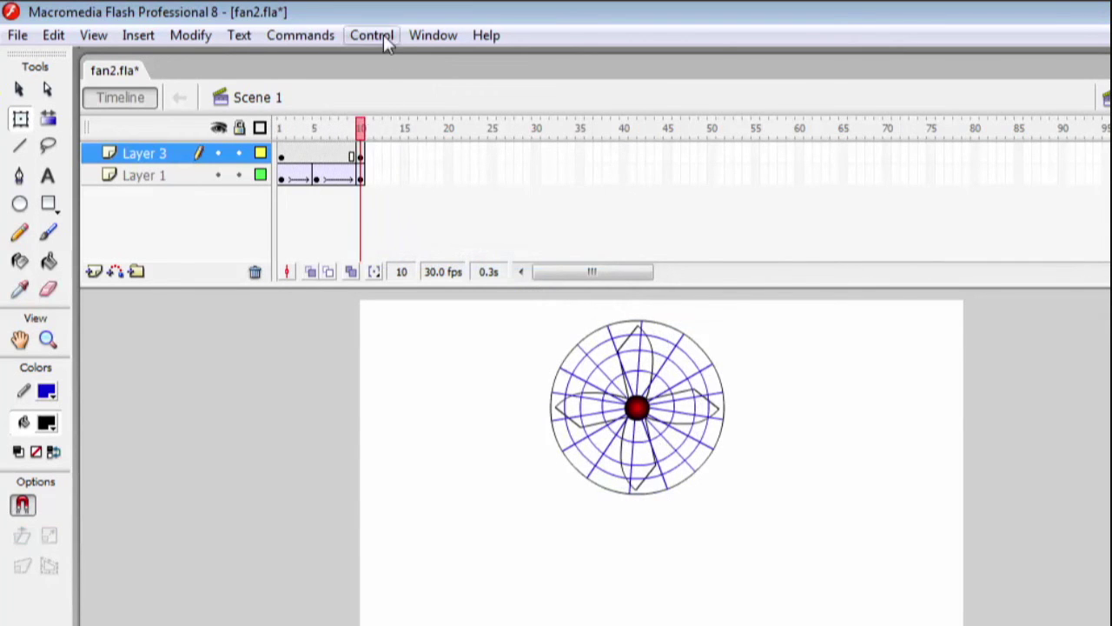
pyautogui.click(372, 35)
pyautogui.click(453, 202)
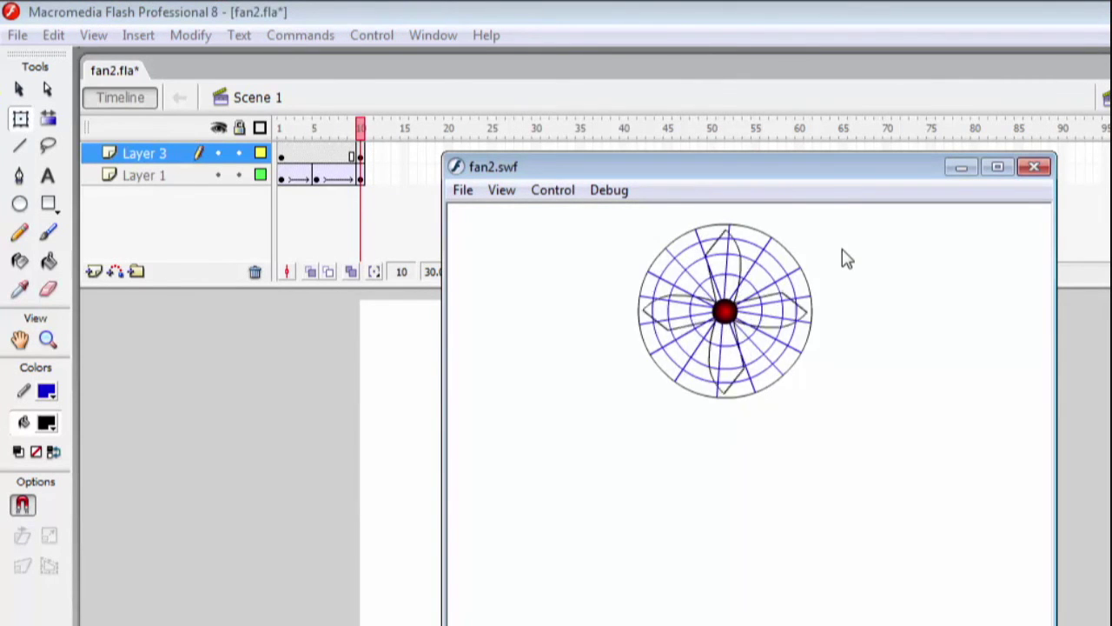
pyautogui.click(1034, 166)
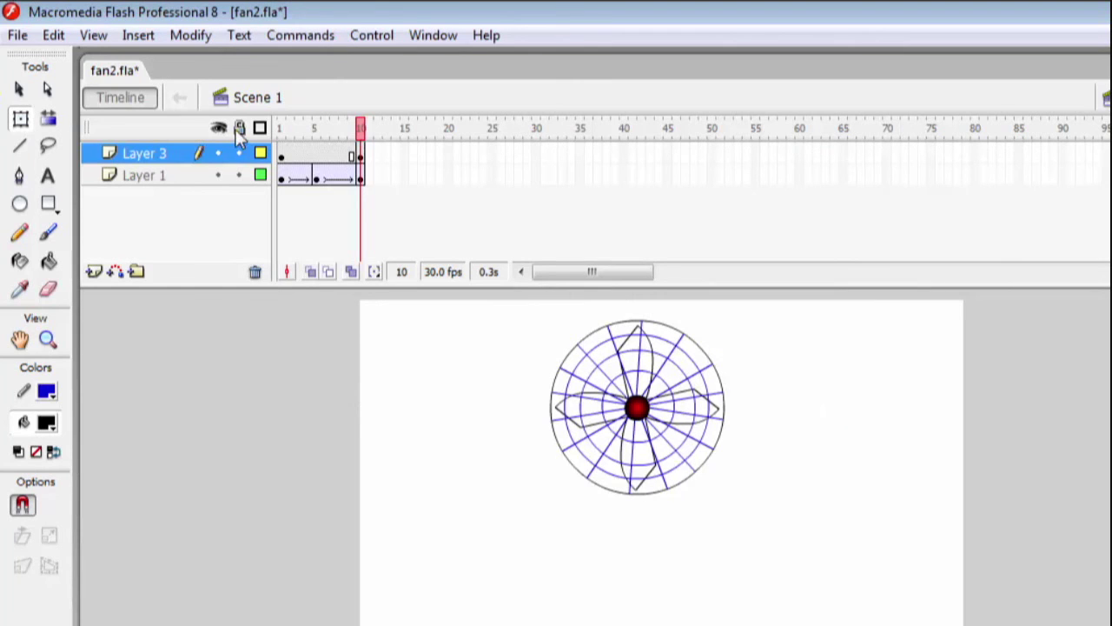
# Lock Layer 3 and Layer 1, and insert a new layer above them
pyautogui.click(239, 153)
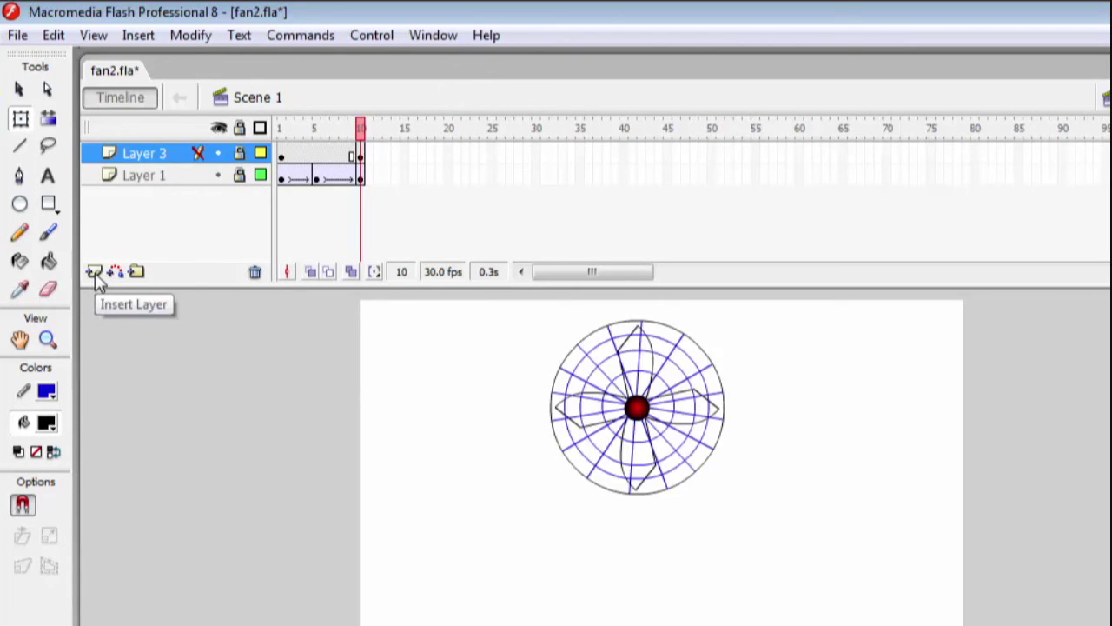
pyautogui.click(689, 376)
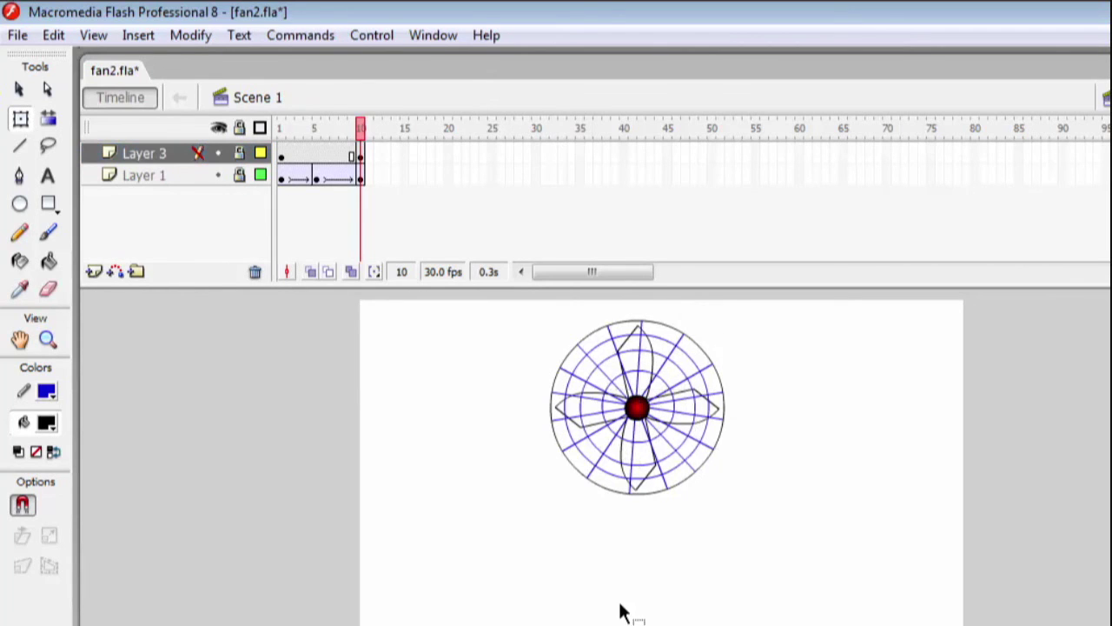
pyautogui.click(94, 274)
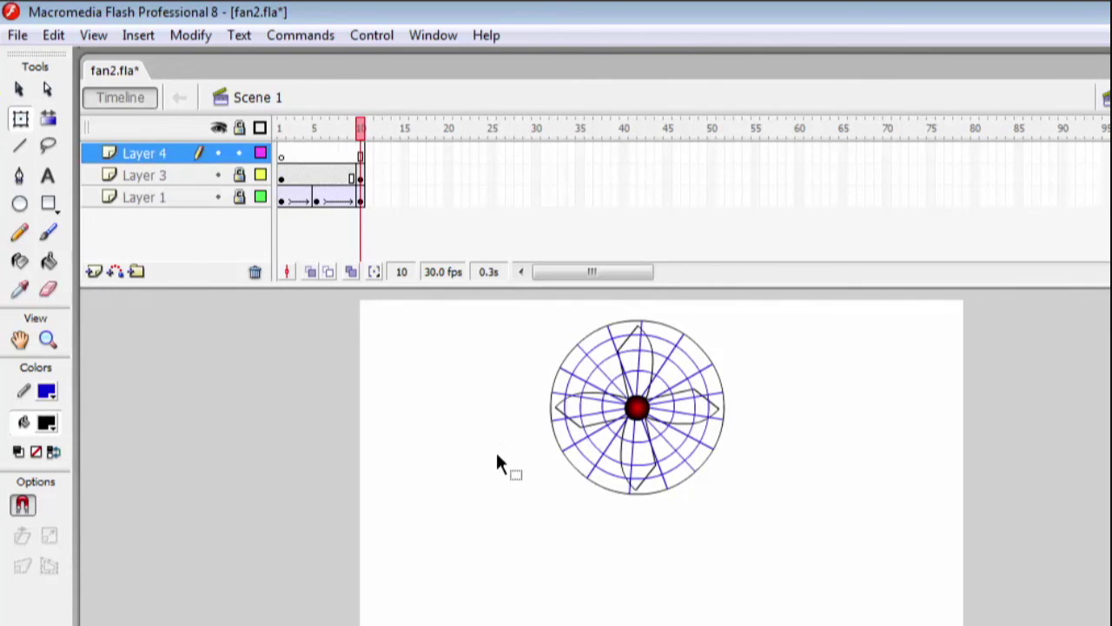
# Draw a wide, flat ellipse with dark grey #333333 fill and black stroke below the fan as its base
pyautogui.click(21, 203)
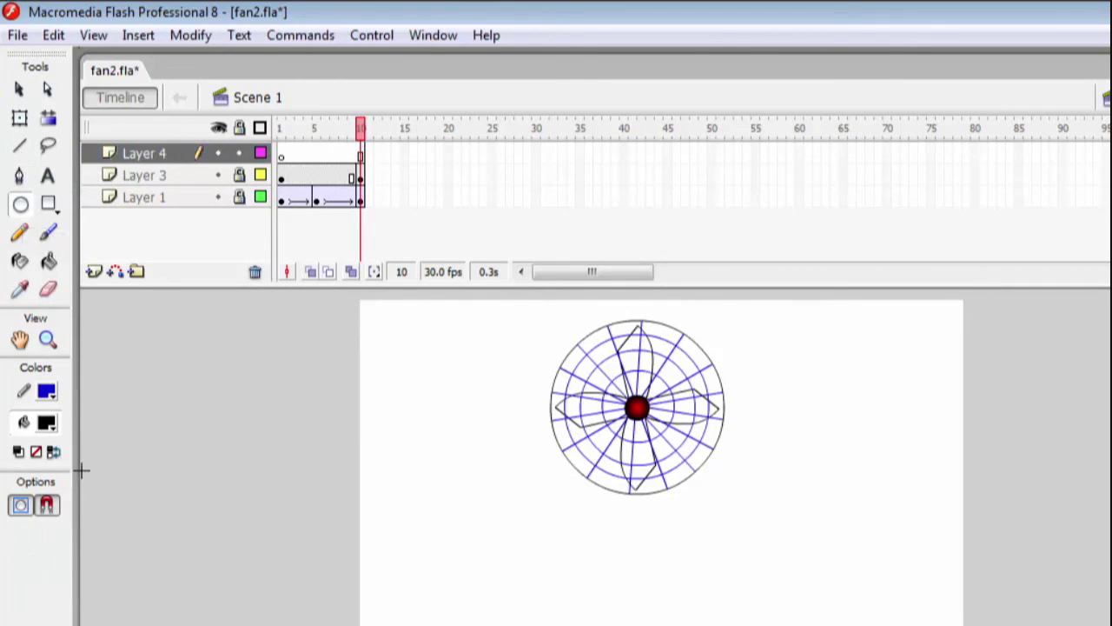
pyautogui.click(48, 423)
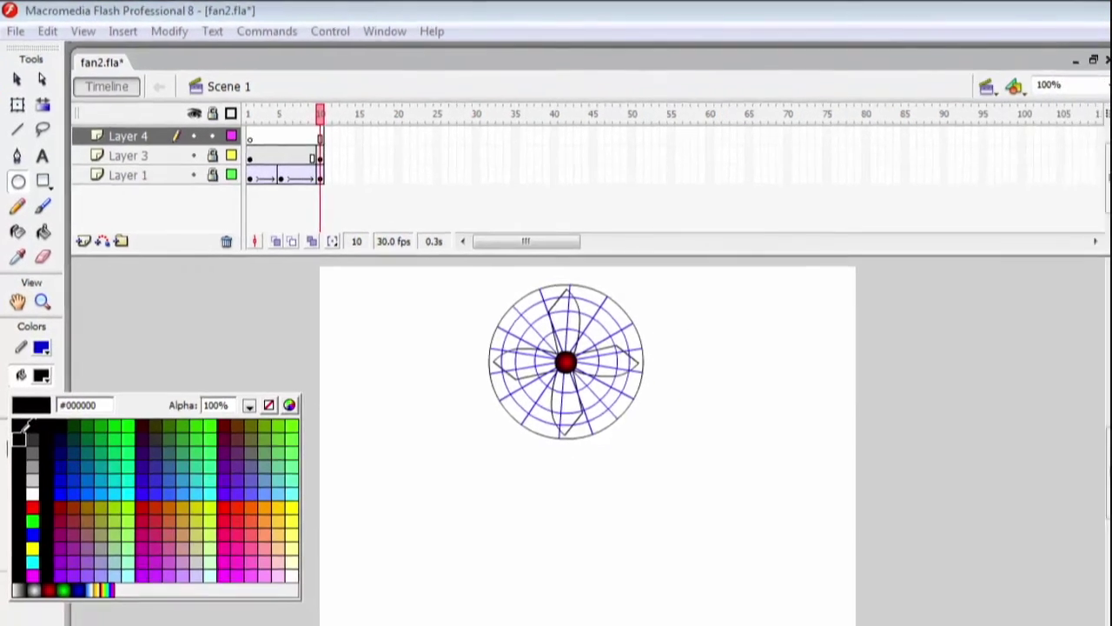
pyautogui.click(19, 426)
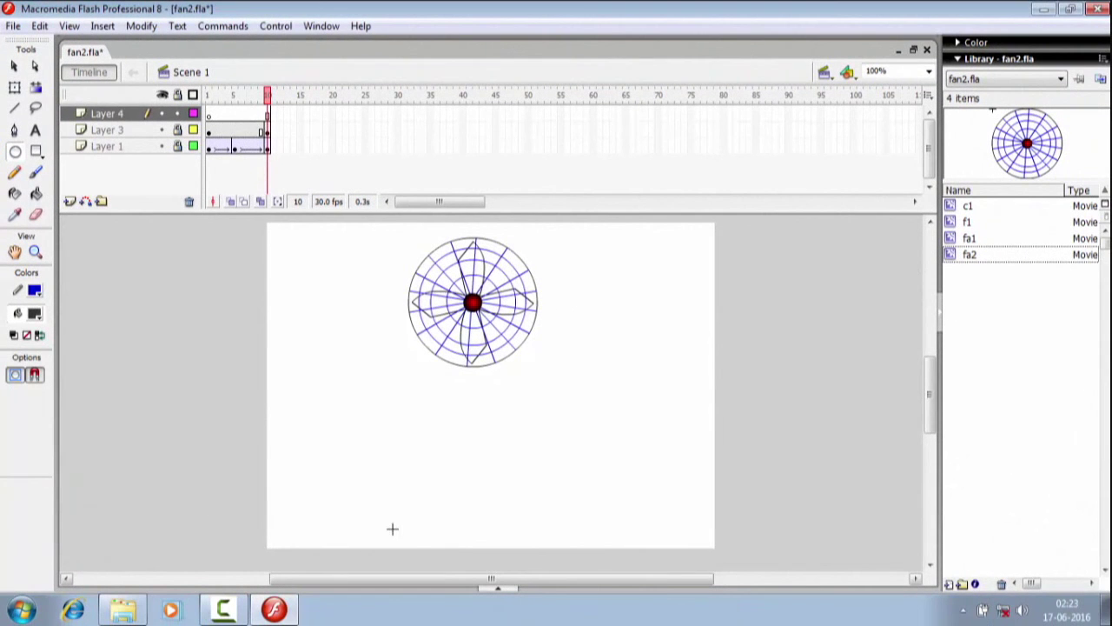
pyautogui.click(36, 294)
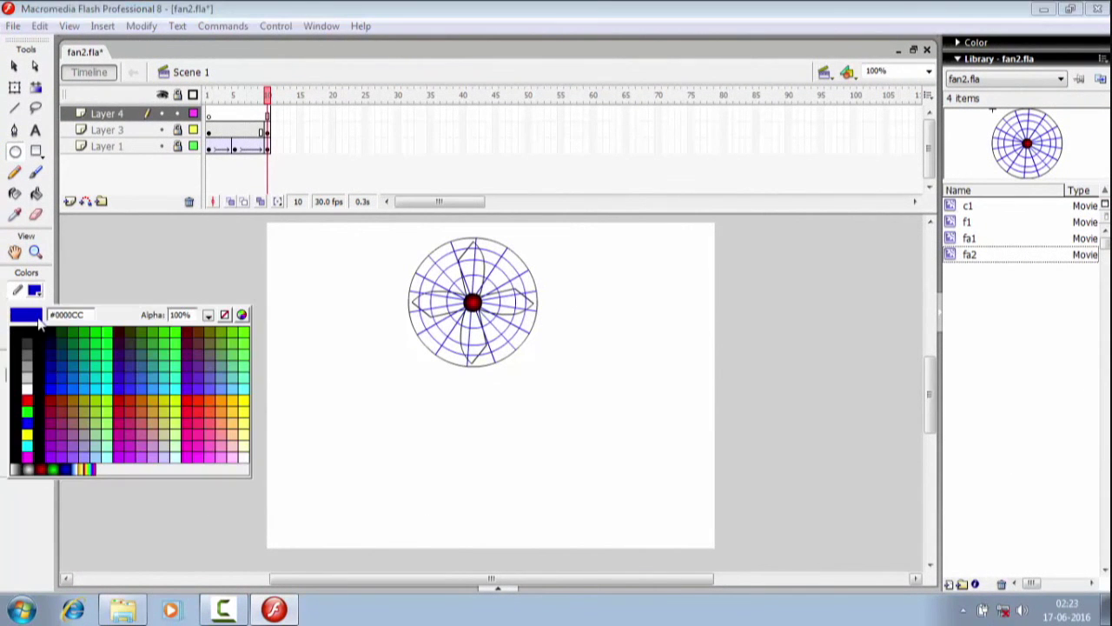
pyautogui.click(19, 322)
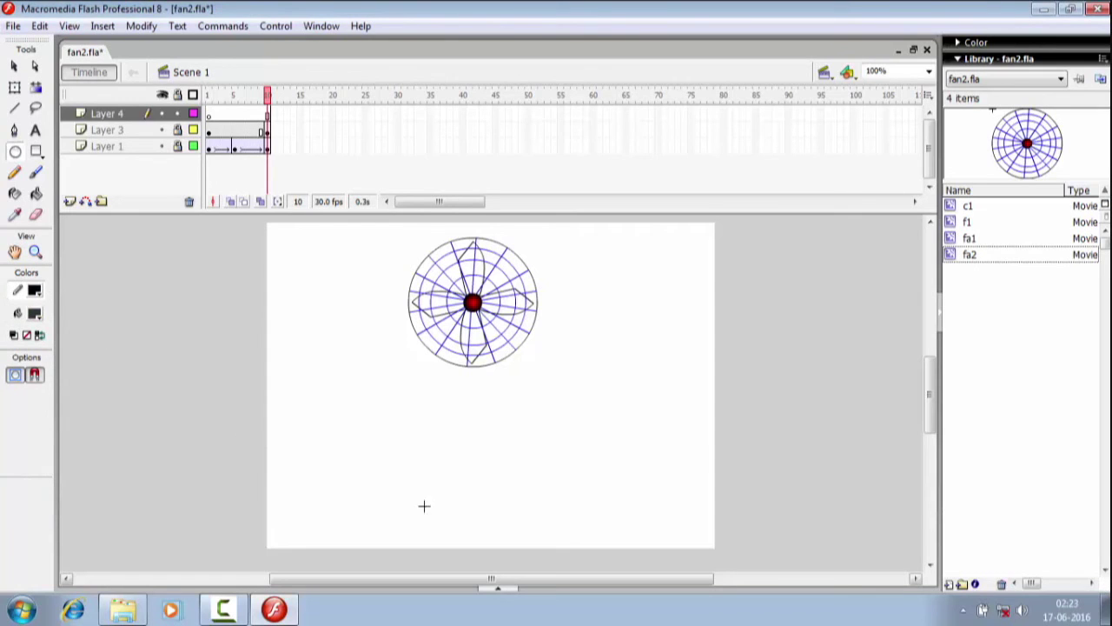
pyautogui.moveTo(415, 505); pyautogui.dragTo(545, 539)
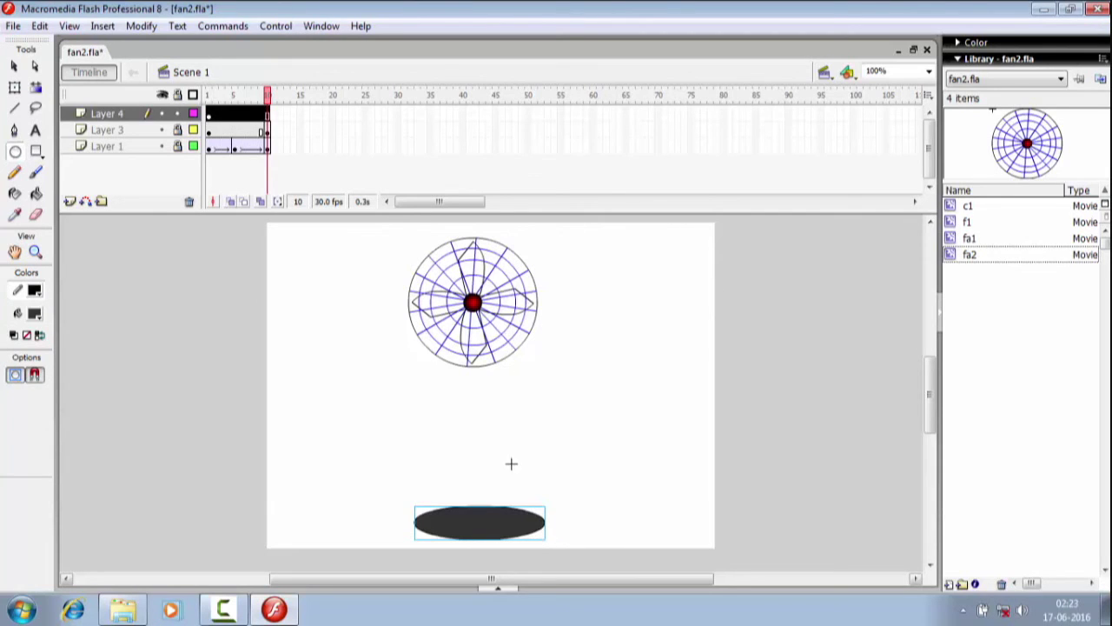
# Set no fill and a black stroke, and draw a vertical line from the grill's lower edge down to the base
pyautogui.click(15, 68)
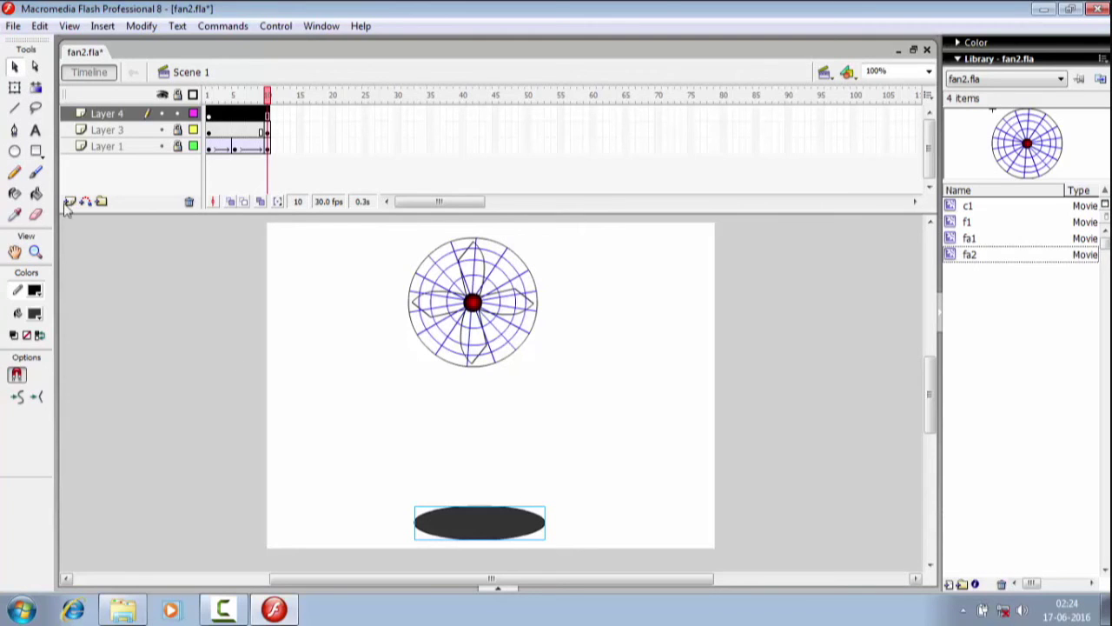
pyautogui.click(15, 111)
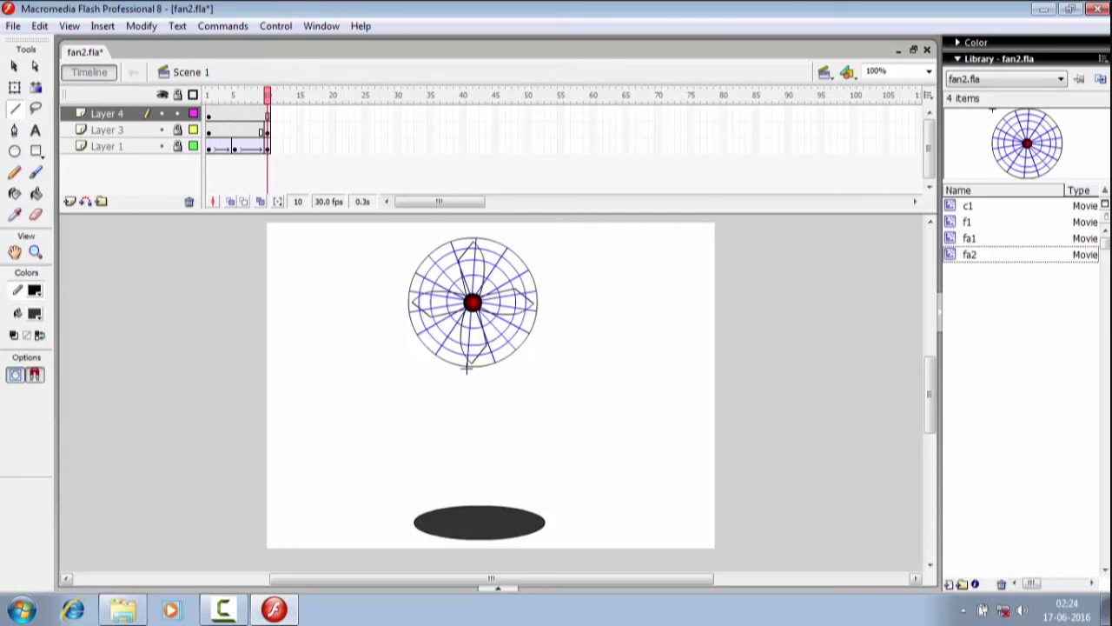
pyautogui.click(36, 314)
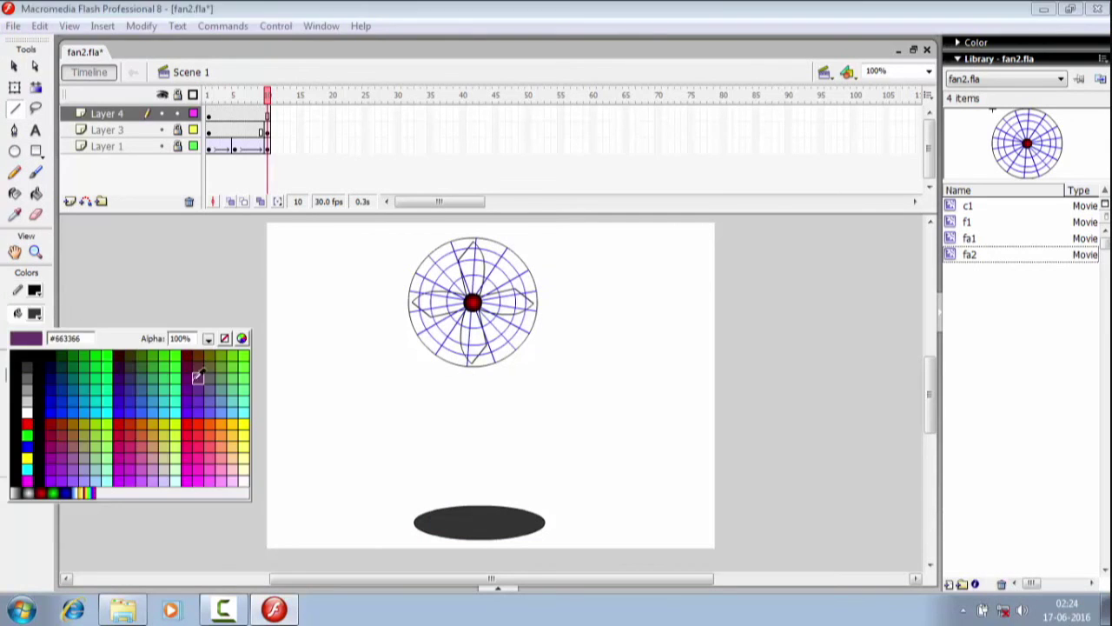
pyautogui.click(225, 339)
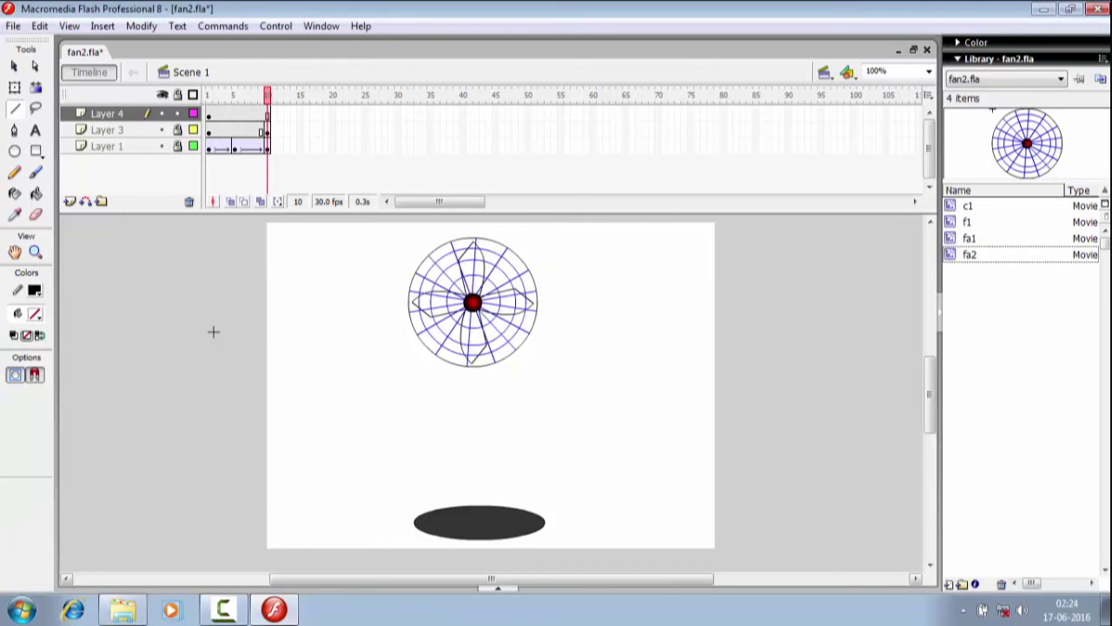
pyautogui.click(37, 294)
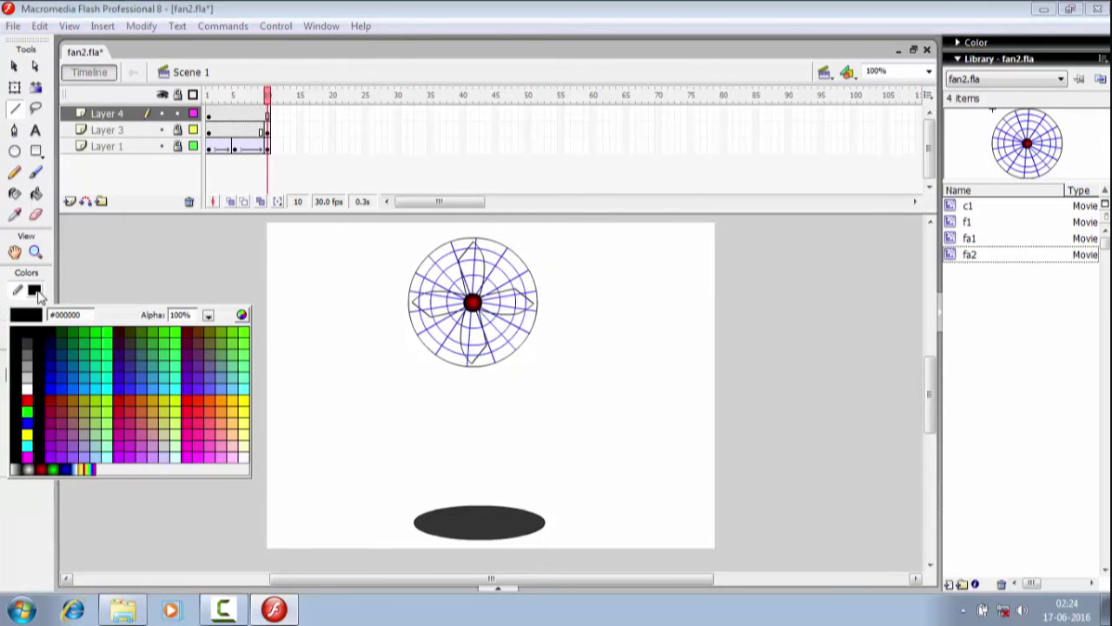
pyautogui.click(38, 295)
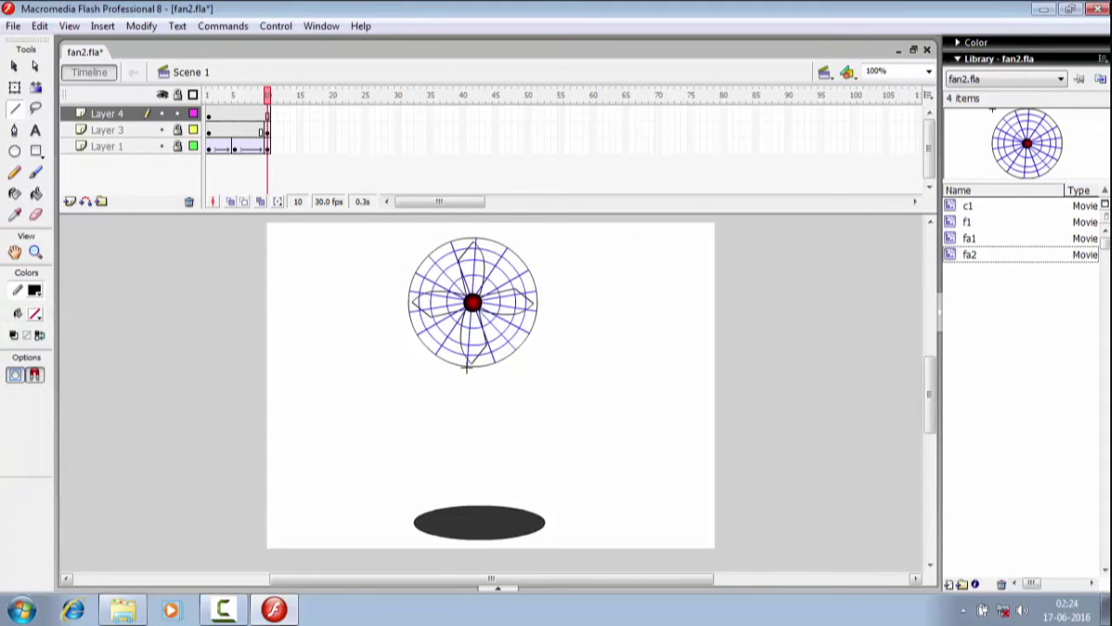
pyautogui.moveTo(467, 367); pyautogui.dragTo(475, 517)
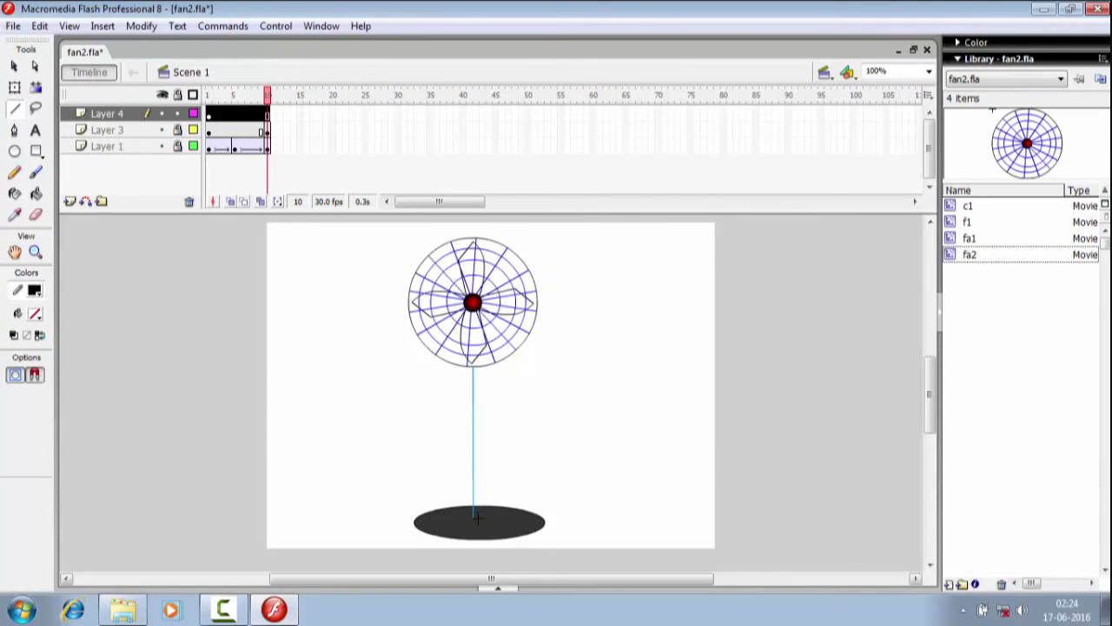
# Nudge the pole line slightly left below the grill's hub
pyautogui.press('Left')
pyautogui.press('Left')
pyautogui.press('Left')
pyautogui.press('Left')
pyautogui.press('Right')
# Copy the pole line and paste a duplicate to its right
pyautogui.click(14, 67)
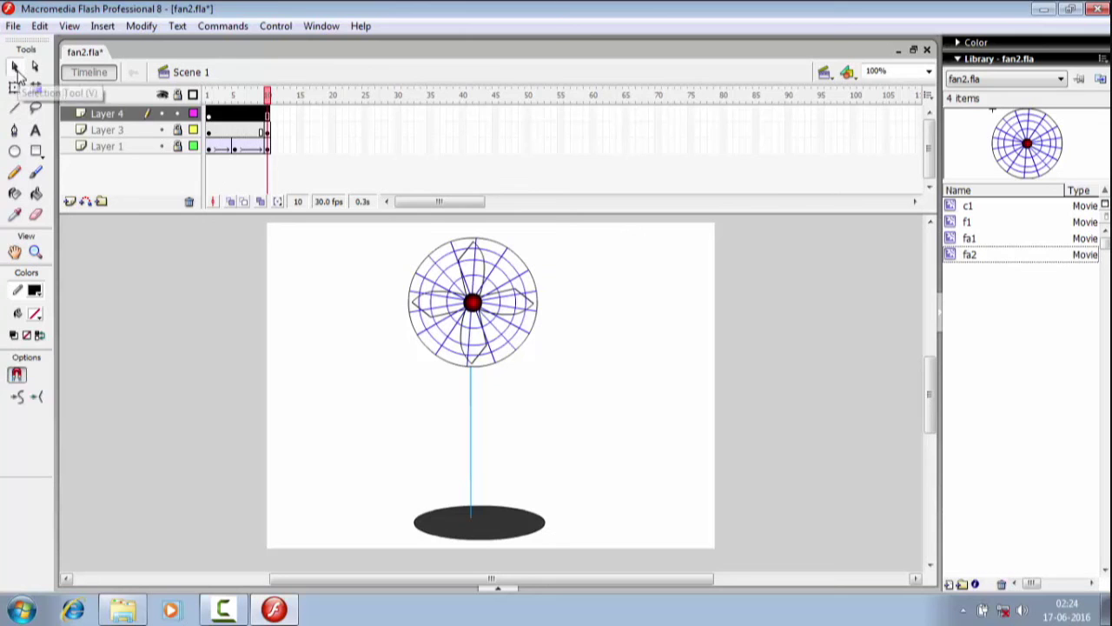
pyautogui.rightClick(474, 428)
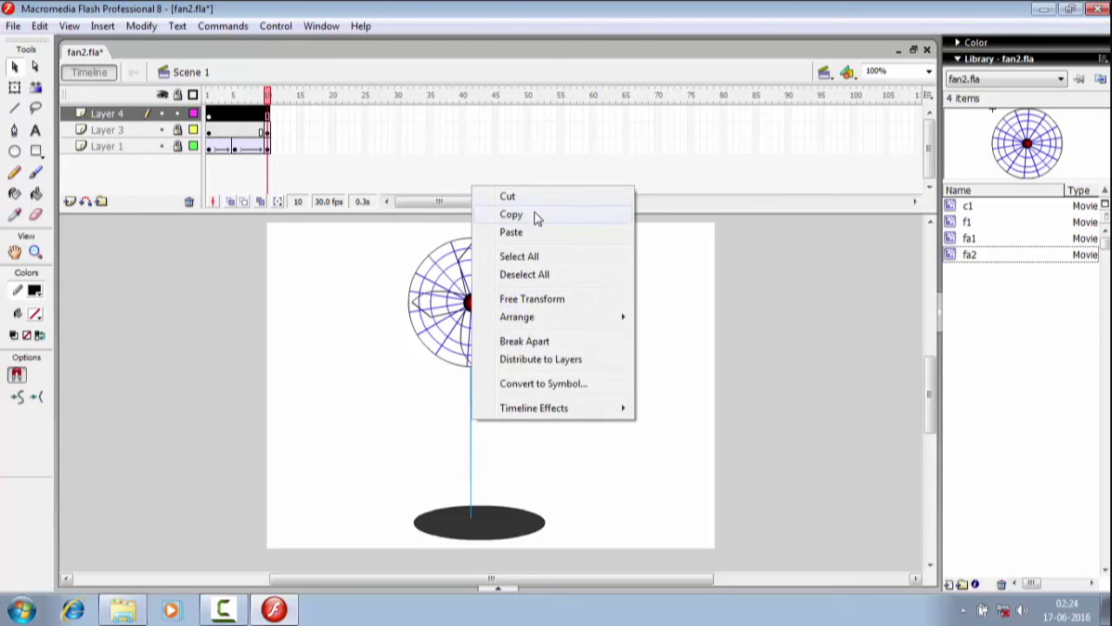
pyautogui.click(534, 213)
pyautogui.rightClick(483, 417)
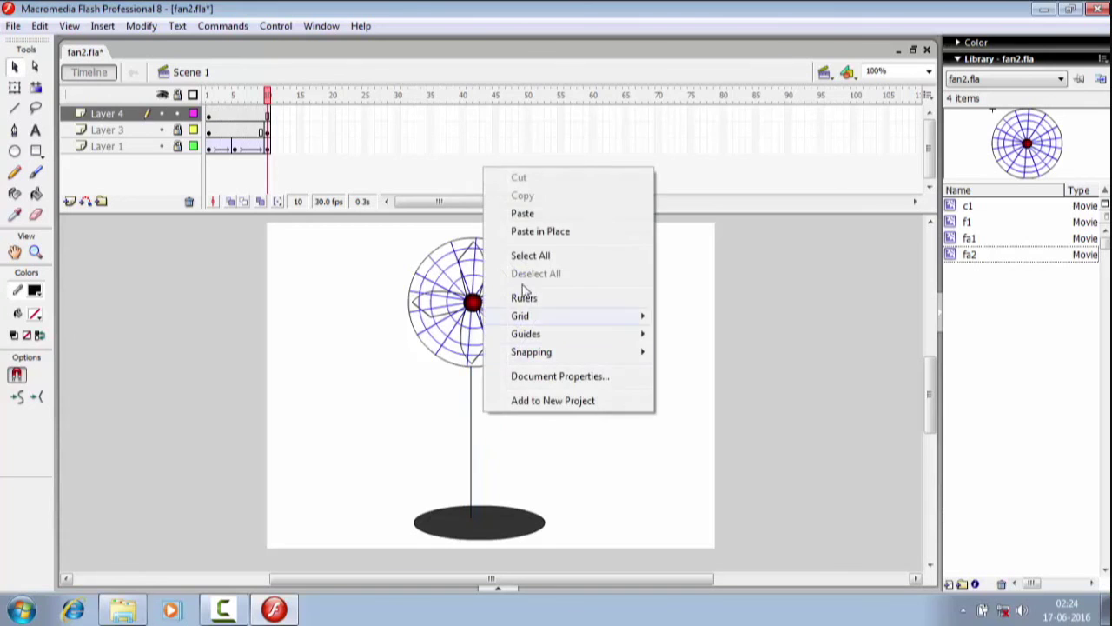
pyautogui.click(524, 213)
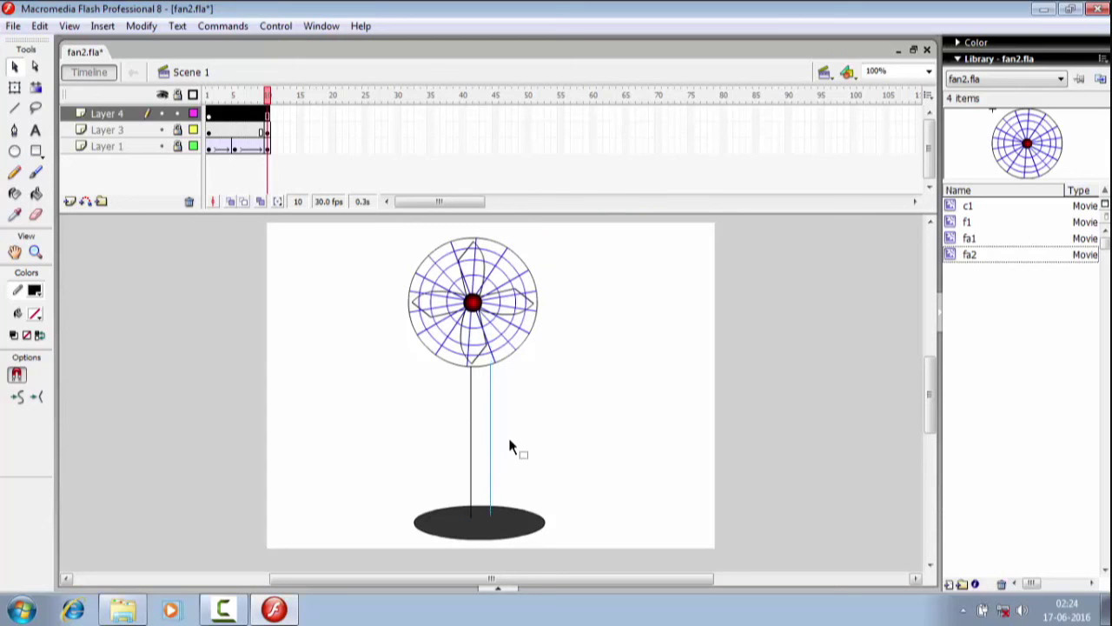
# Nudge the pasted line left until it forms a narrow pole with the first line
pyautogui.press('Left')
pyautogui.press('Left')
pyautogui.press('Left')
pyautogui.press('Left')
pyautogui.press('Left')
pyautogui.press('Left')
pyautogui.press('Left')
pyautogui.press('Left')
pyautogui.press('Left')
pyautogui.press('Left')
pyautogui.press('Left')
pyautogui.press('Left')
pyautogui.press('Left')
pyautogui.press('Left')
pyautogui.press('Left')
pyautogui.press('Left')
pyautogui.press('Left')
# Choose the Brush tool with a dark red fill colour for painting the pole
pyautogui.click(15, 113)
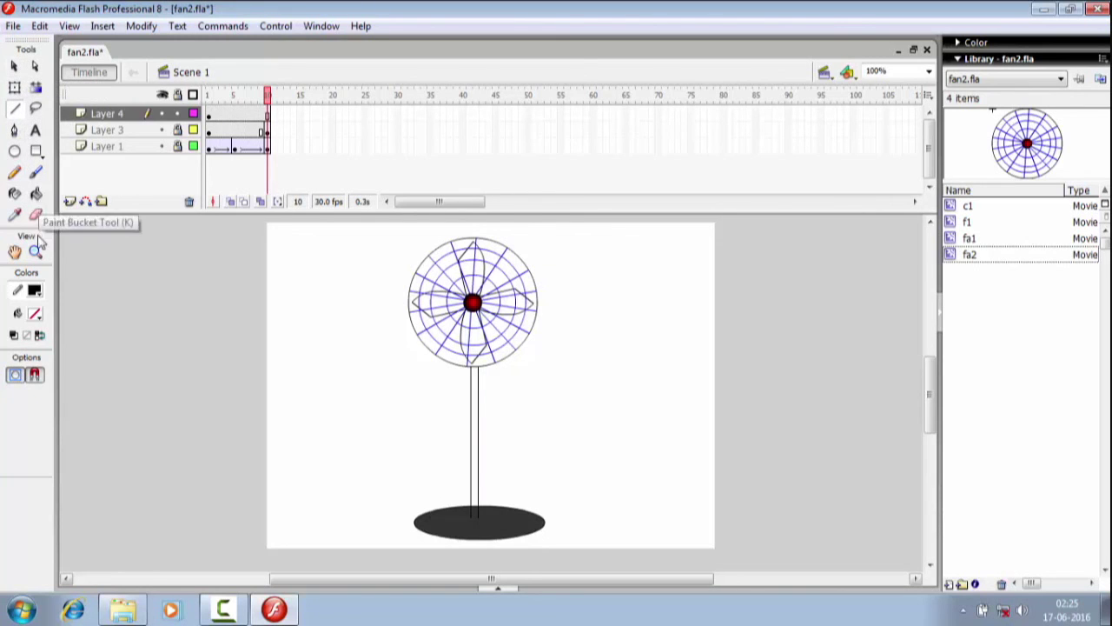
pyautogui.click(37, 174)
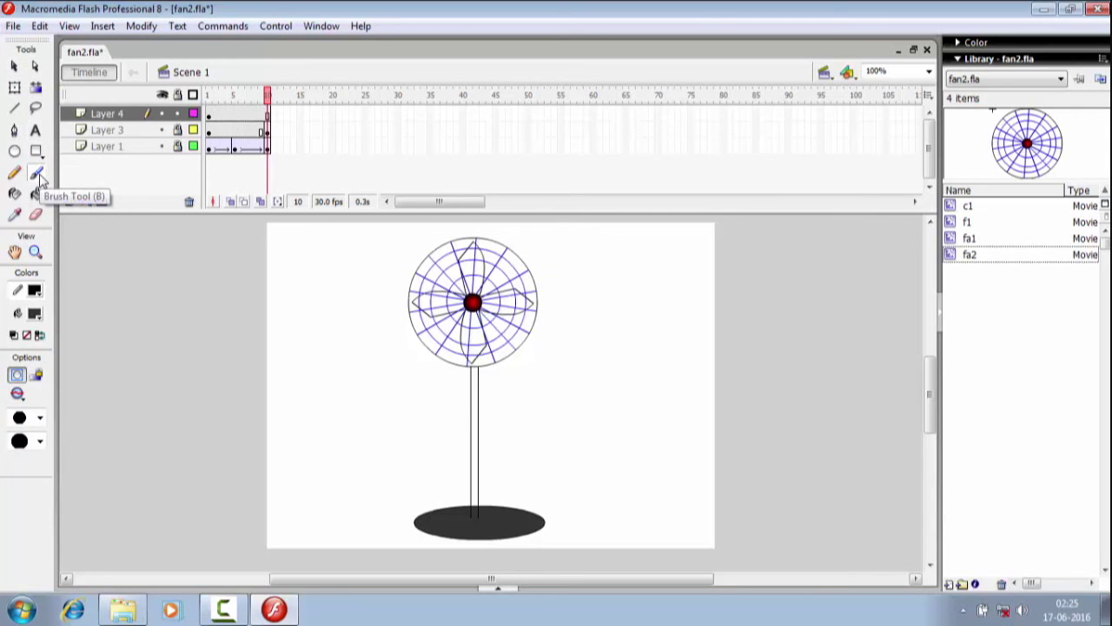
pyautogui.click(35, 315)
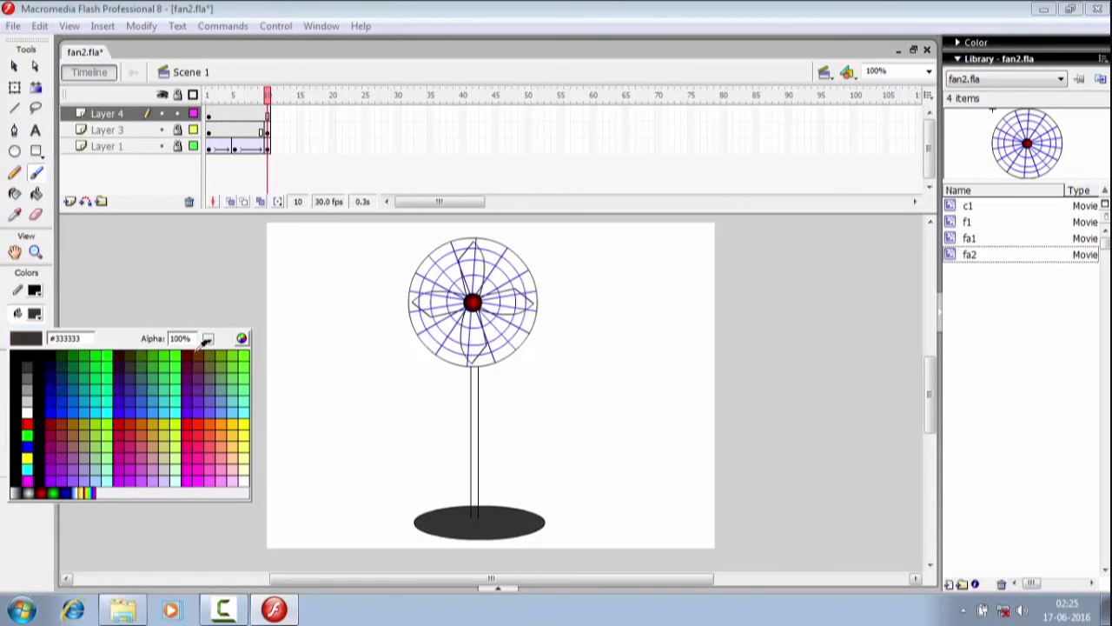
pyautogui.click(192, 348)
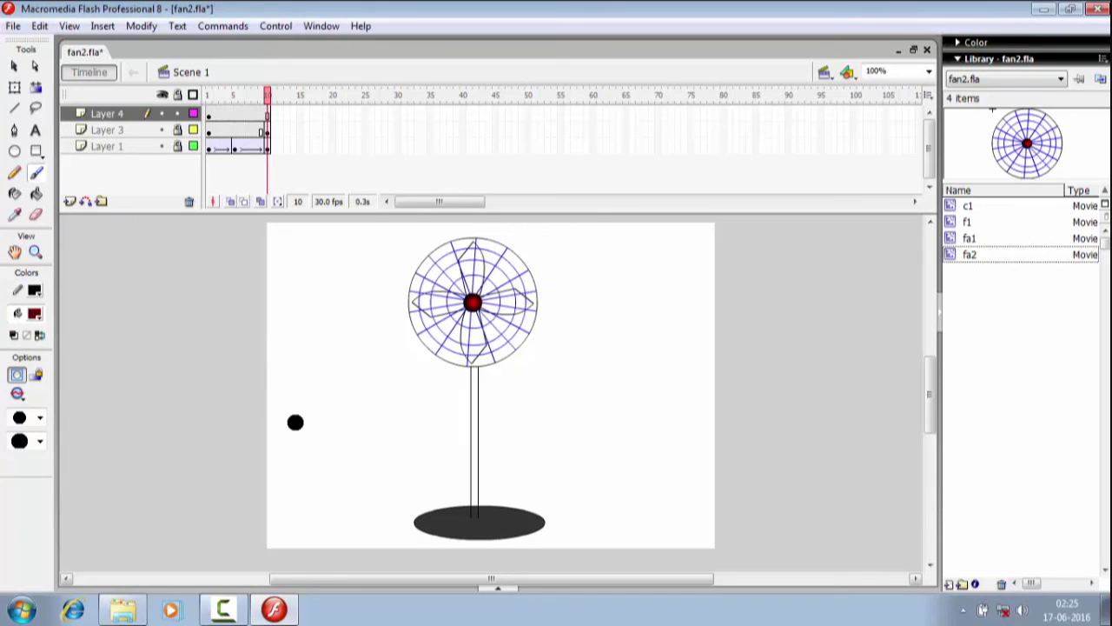
# Try painting the upper part of the pole with one wide dark red brush stroke, and undo it
pyautogui.moveTo(472, 383); pyautogui.dragTo(473, 421)
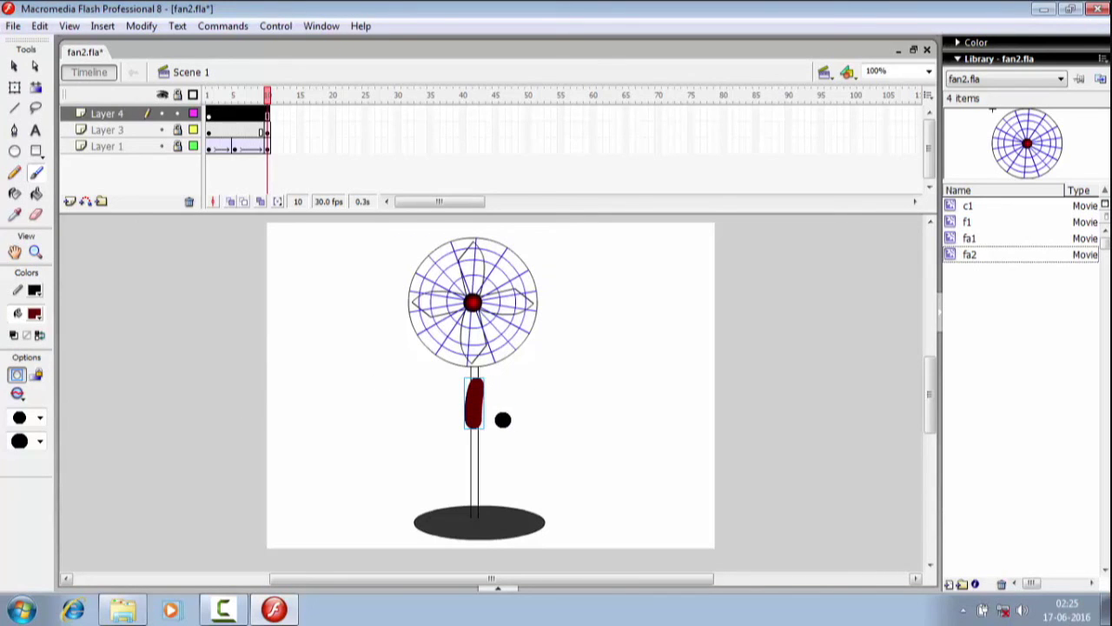
pyautogui.click(50, 28)
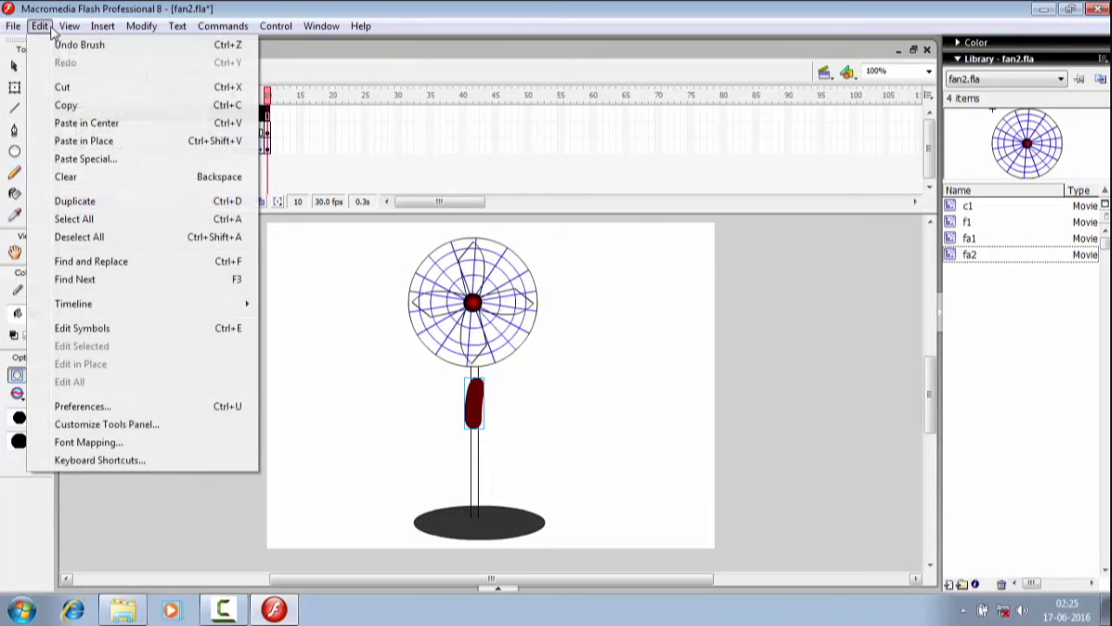
pyautogui.click(61, 44)
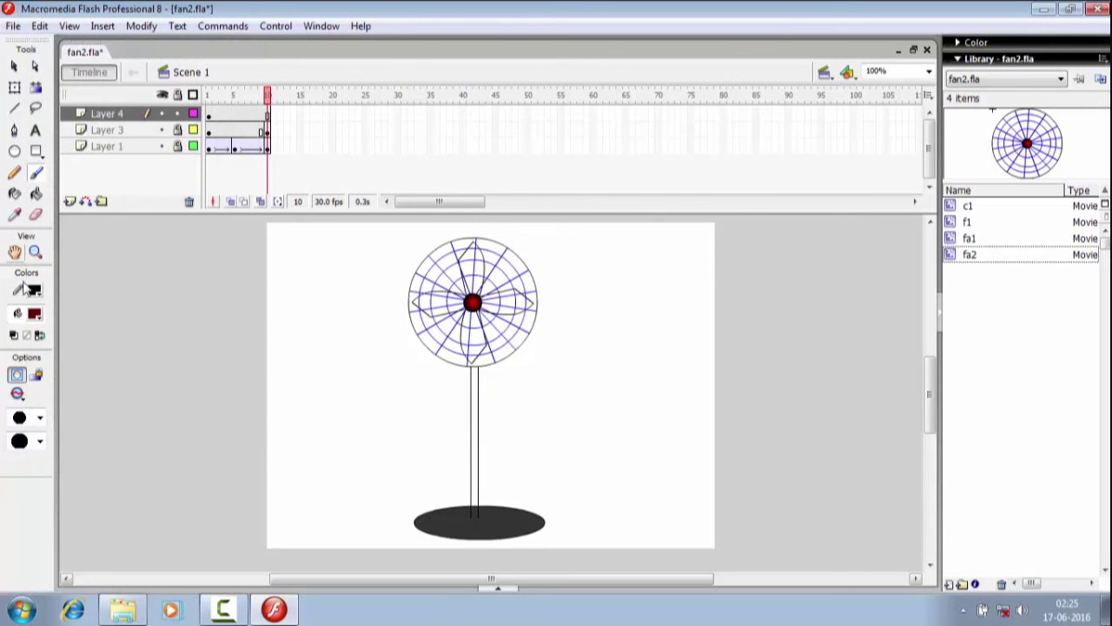
# Choose the fourth-smallest brush size for painting inside the narrow pole
pyautogui.click(39, 419)
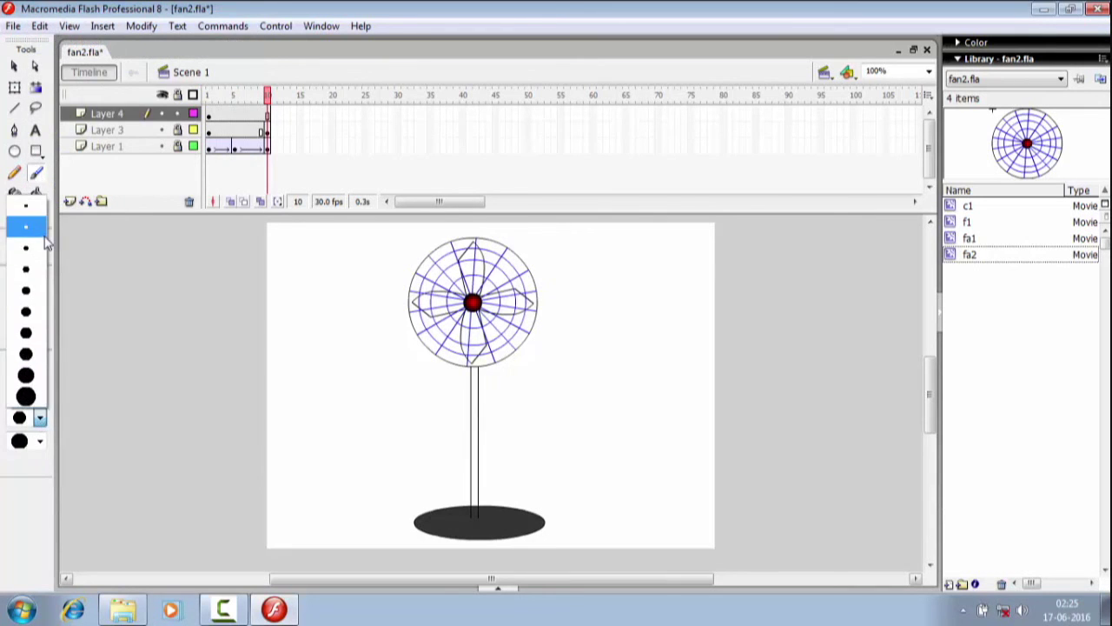
pyautogui.click(30, 271)
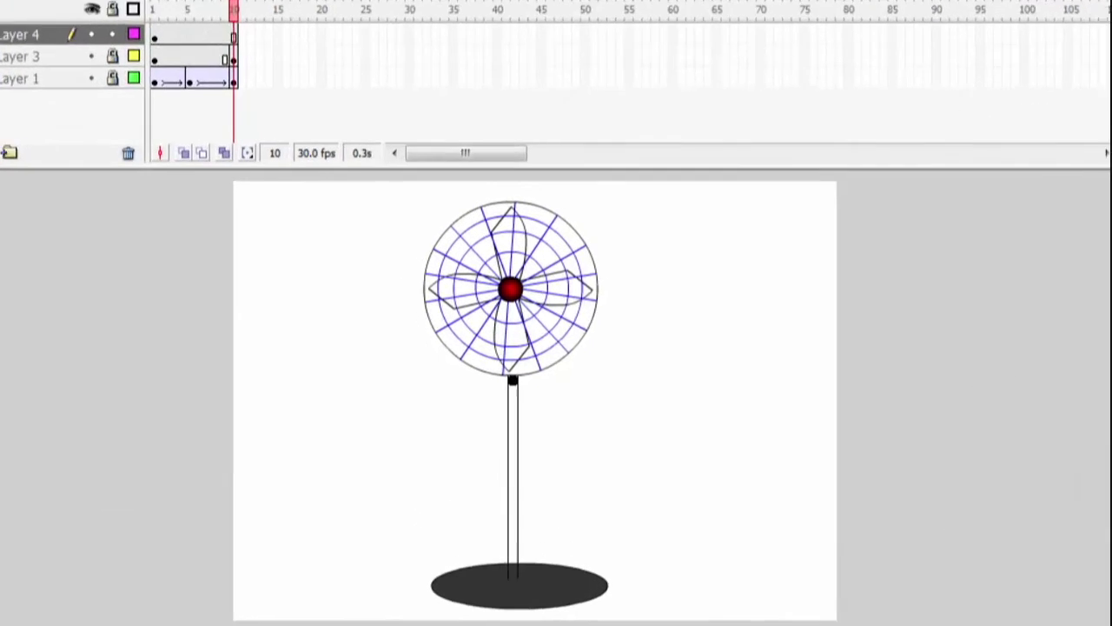
# Try a short dark red brush stroke on the pole just below the grill, and undo it
pyautogui.moveTo(603, 409); pyautogui.dragTo(603, 446)
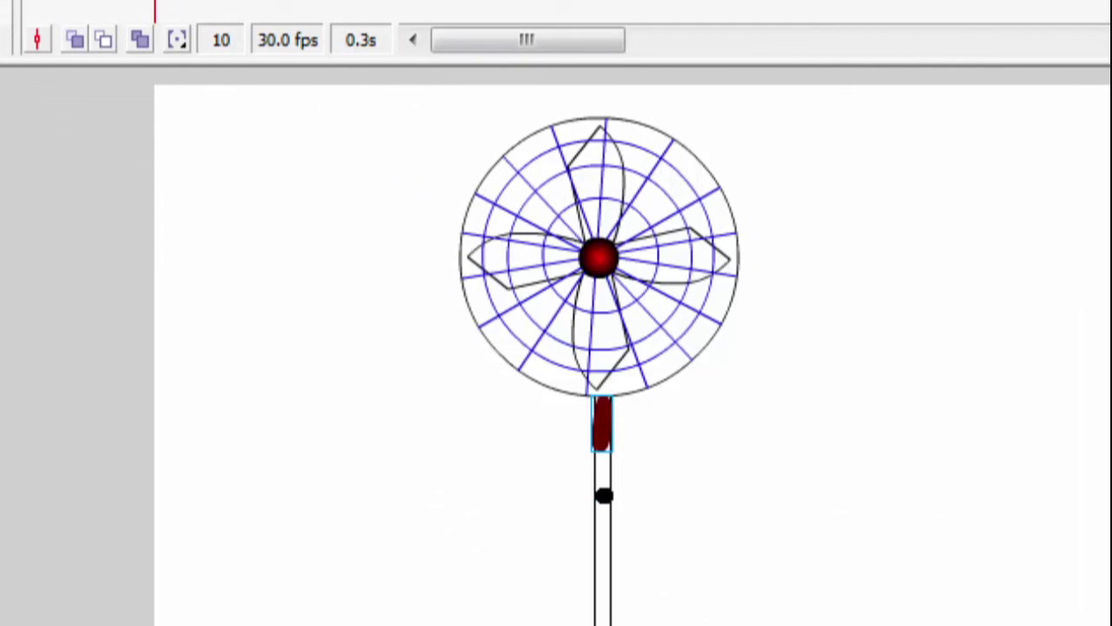
pyautogui.hotkey('ctrl', 'z')
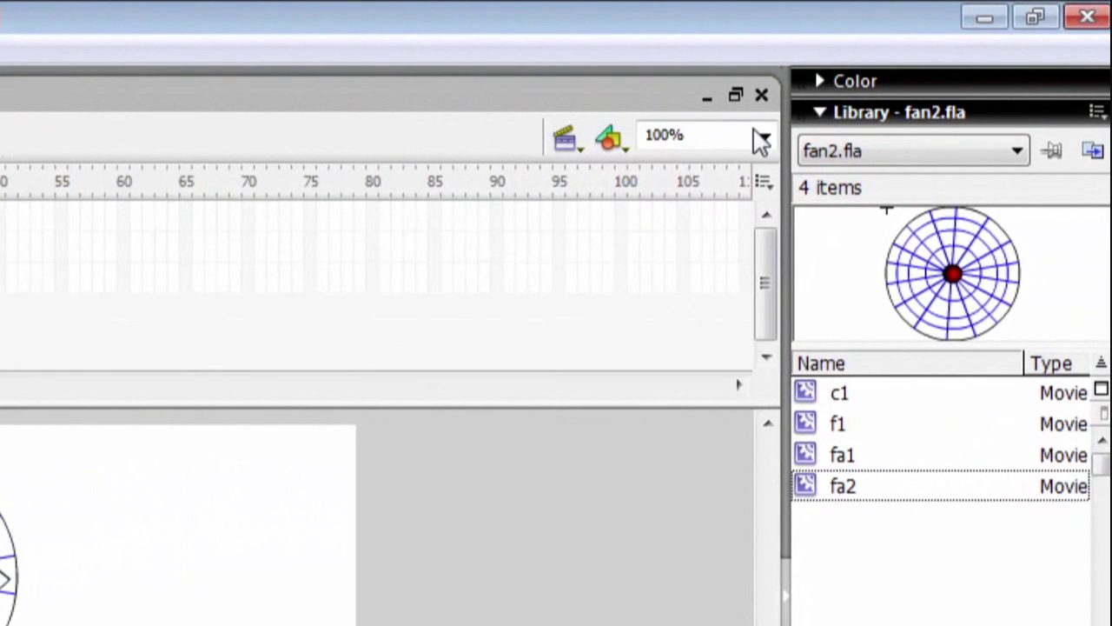
# Paint the whole pole dark red between its two lines, from the grill down into the base, covering the remaining white gaps
pyautogui.click(891, 86)
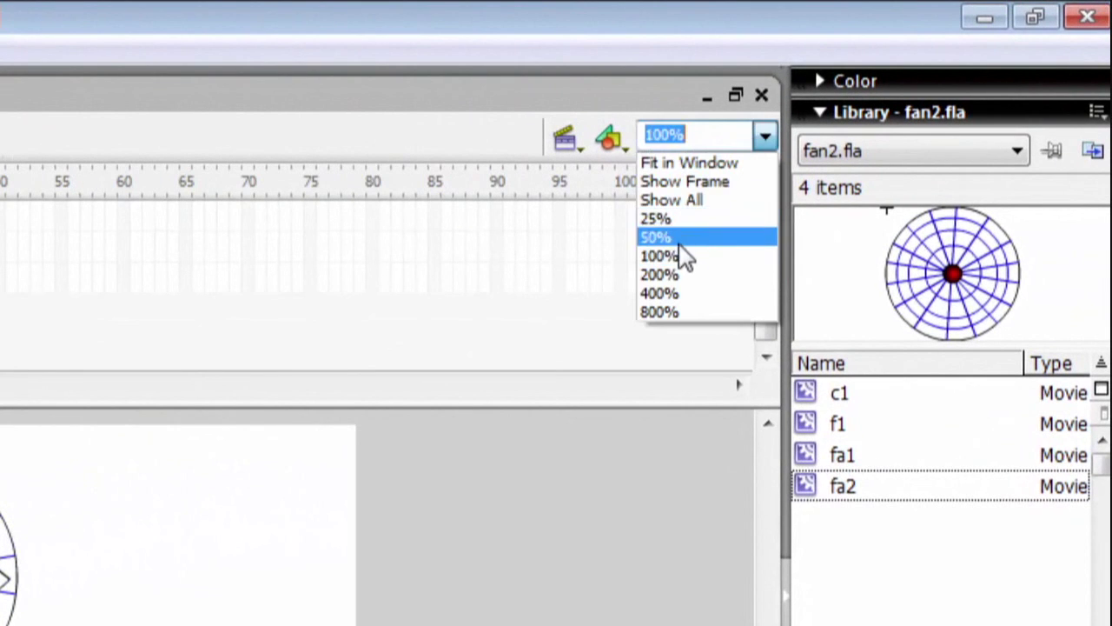
pyautogui.click(670, 265)
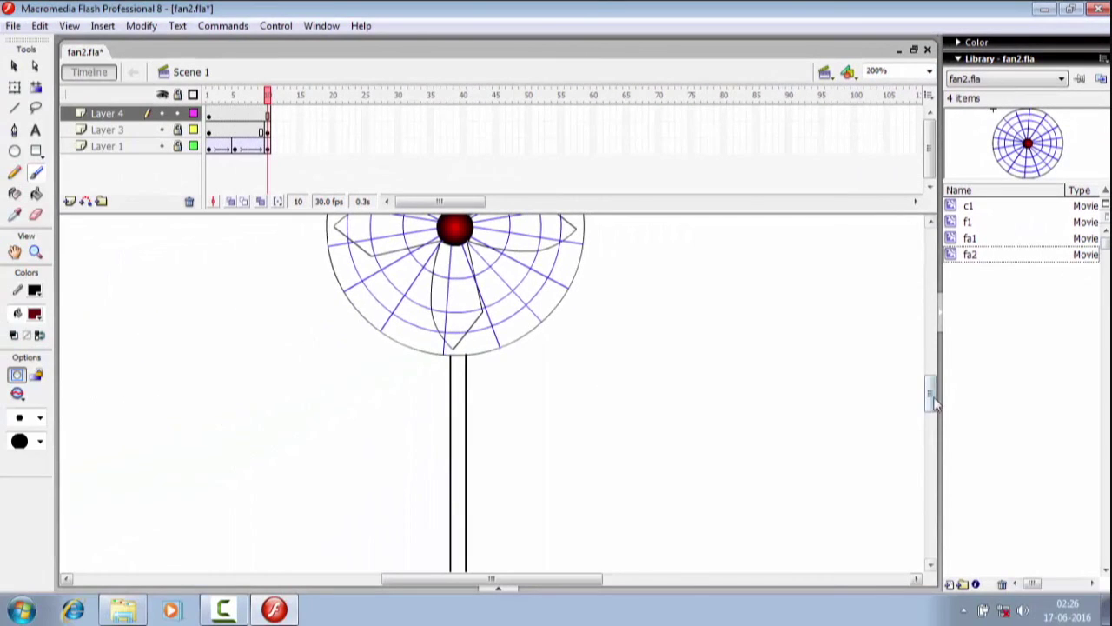
pyautogui.moveTo(933, 393); pyautogui.dragTo(935, 416)
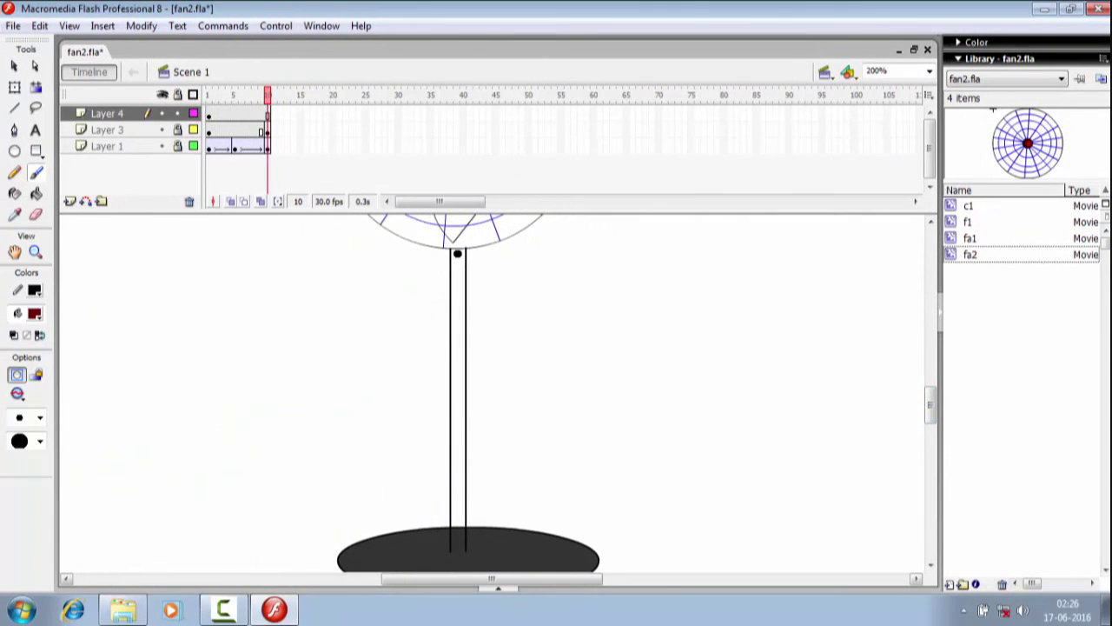
pyautogui.moveTo(458, 253)
pyautogui.mouseDown()
pyautogui.moveTo(458, 339)
pyautogui.moveTo(487, 340)
pyautogui.moveTo(498, 355)
pyautogui.moveTo(501, 604)
pyautogui.mouseUp()
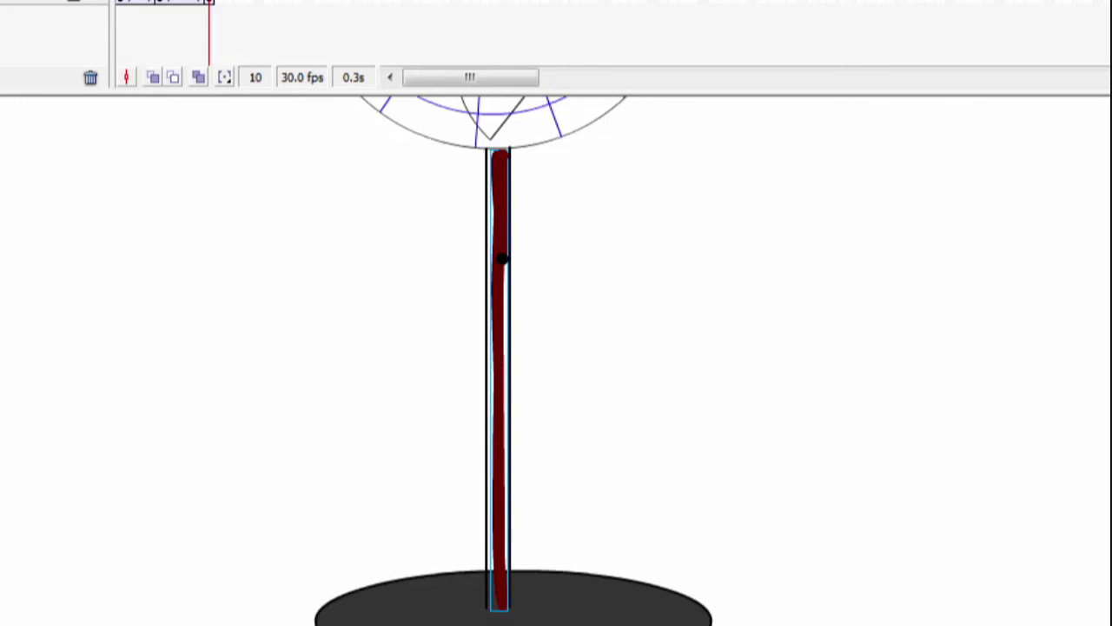
pyautogui.moveTo(501, 259); pyautogui.dragTo(502, 608)
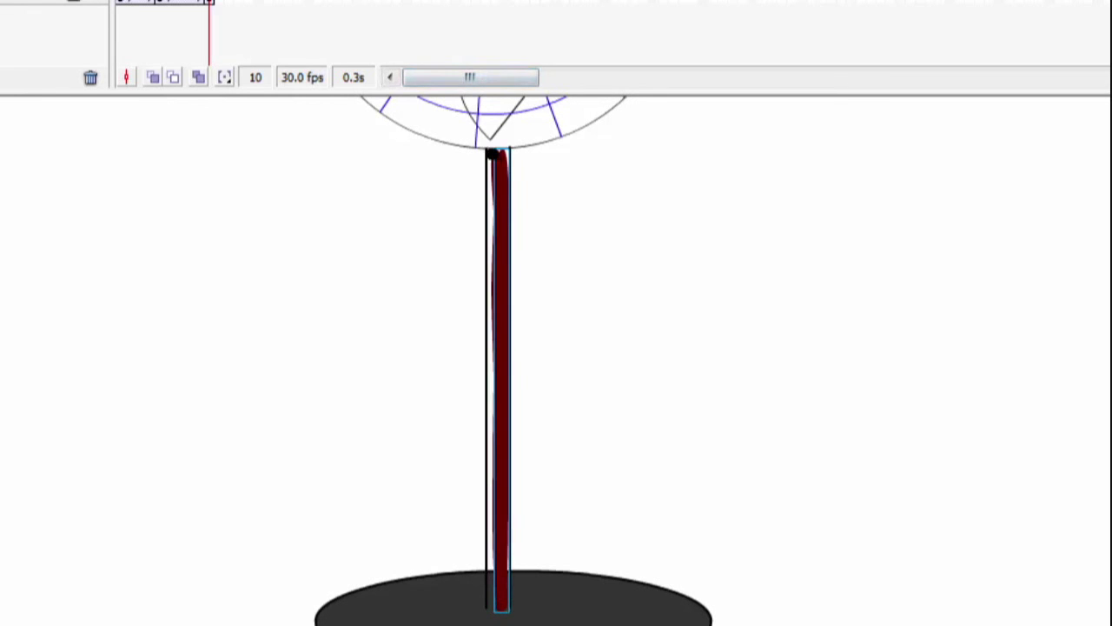
pyautogui.moveTo(493, 154); pyautogui.dragTo(492, 215)
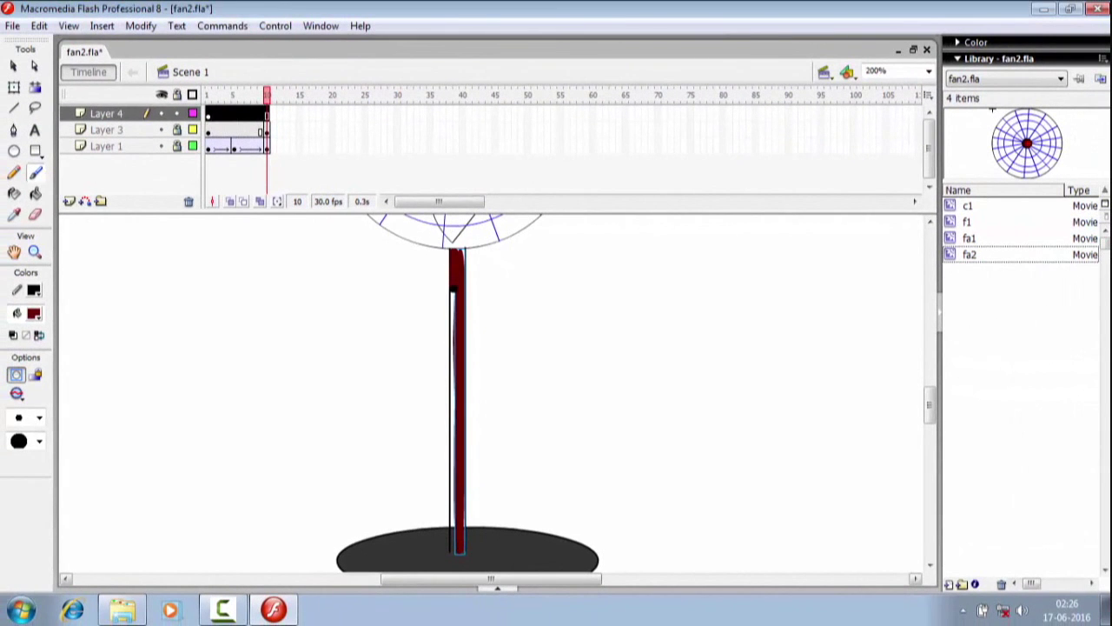
pyautogui.moveTo(453, 293); pyautogui.dragTo(453, 435)
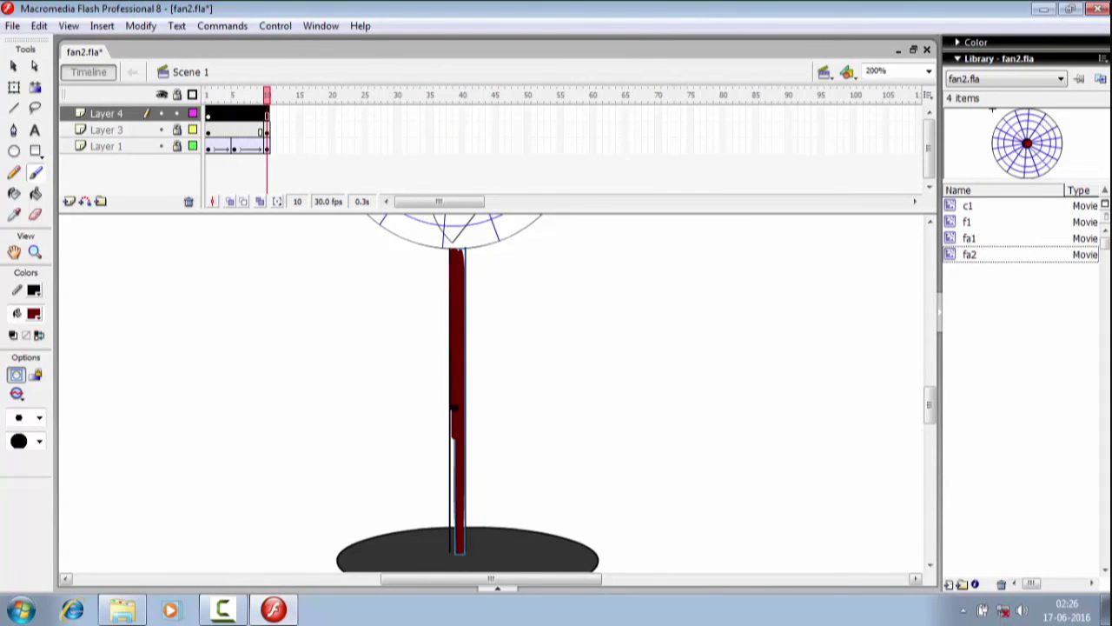
pyautogui.moveTo(453, 422); pyautogui.dragTo(455, 553)
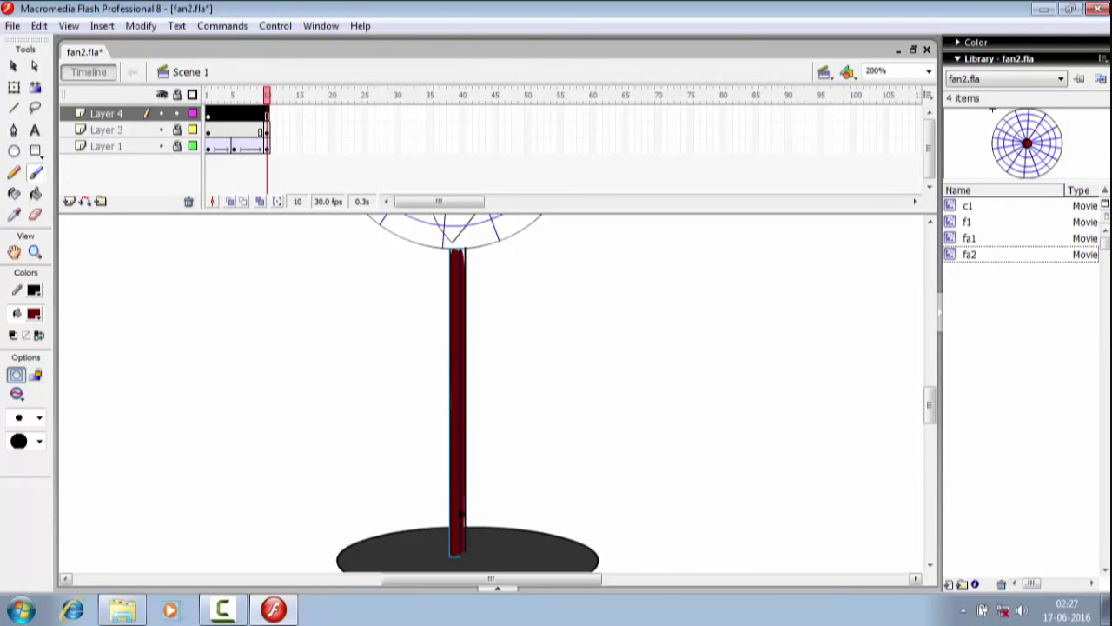
pyautogui.moveTo(462, 492); pyautogui.dragTo(461, 513)
pyautogui.moveTo(458, 545); pyautogui.dragTo(458, 545)
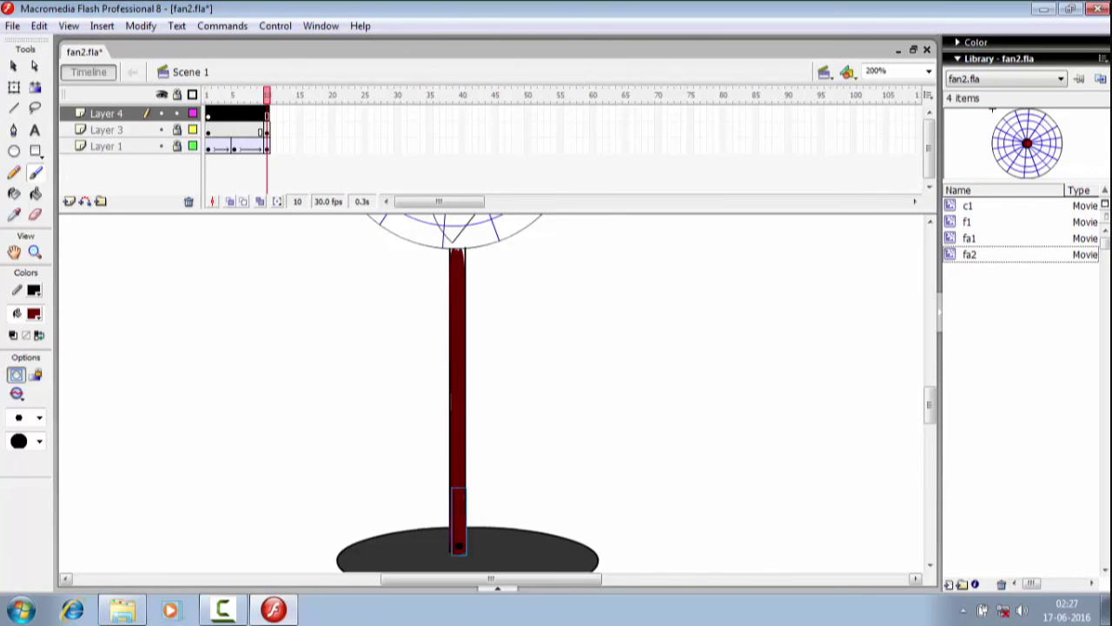
pyautogui.click(461, 256)
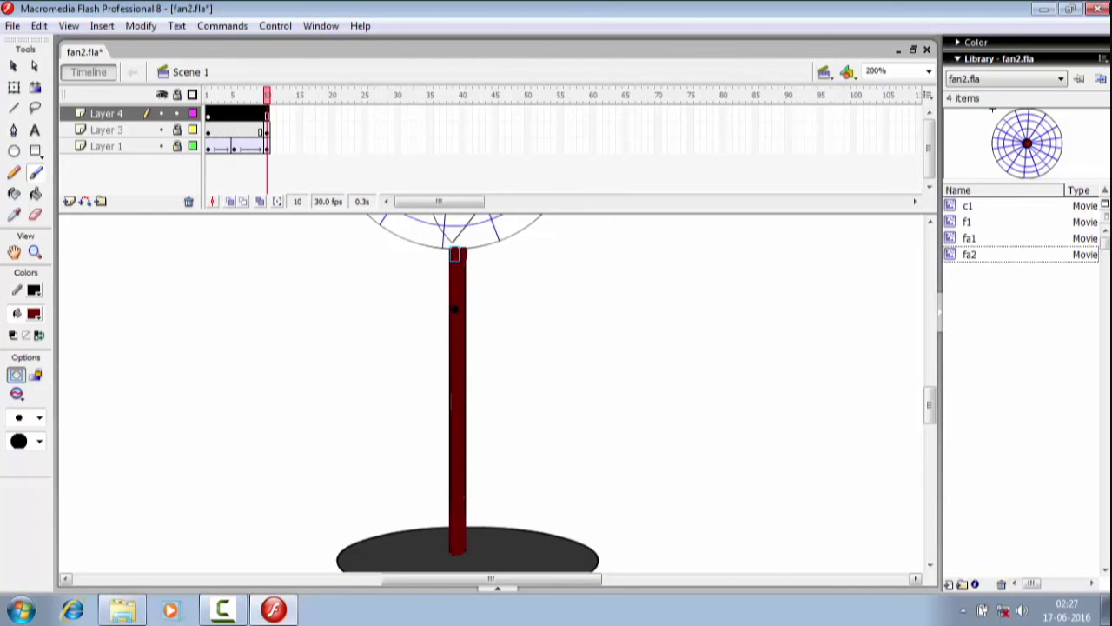
# Hide Layer 3 and Layer 1 so that only the stand's layer is shown
pyautogui.click(14, 66)
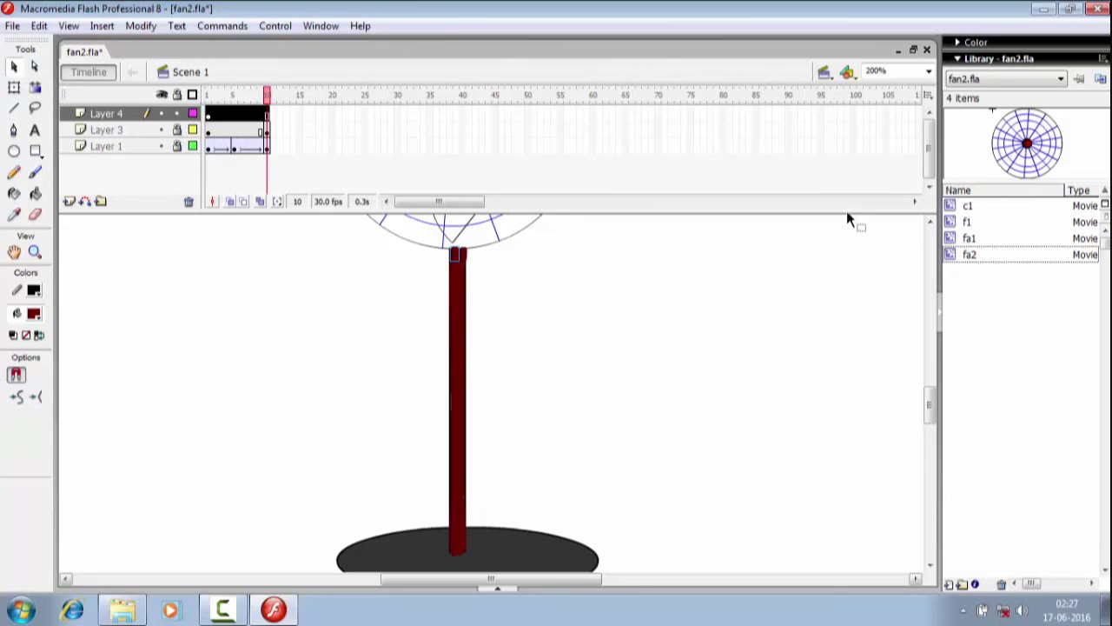
pyautogui.click(929, 74)
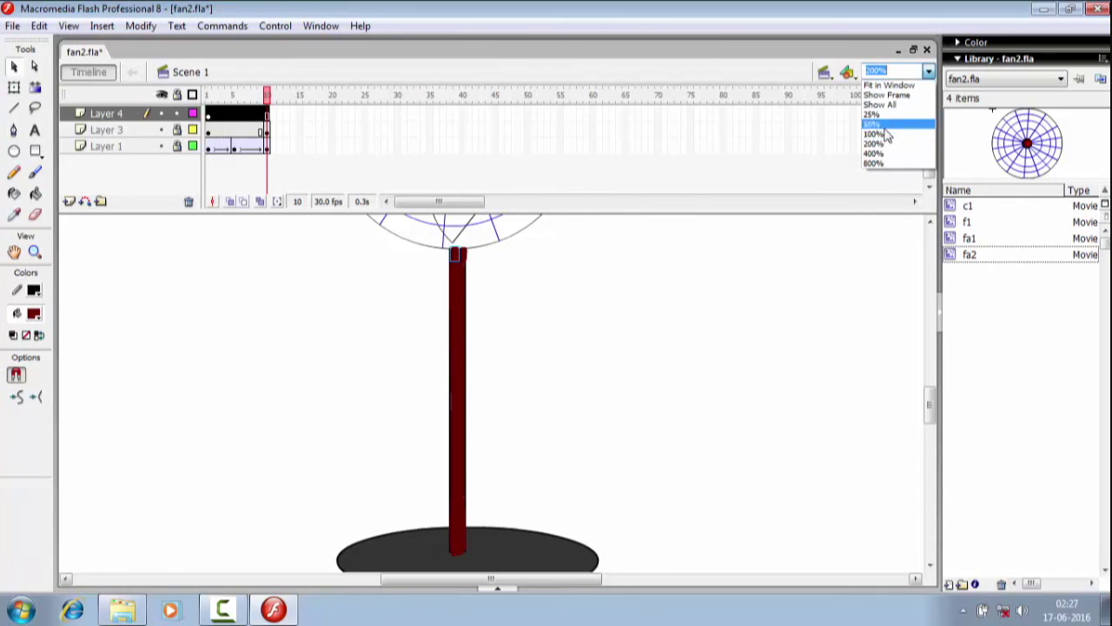
pyautogui.click(884, 140)
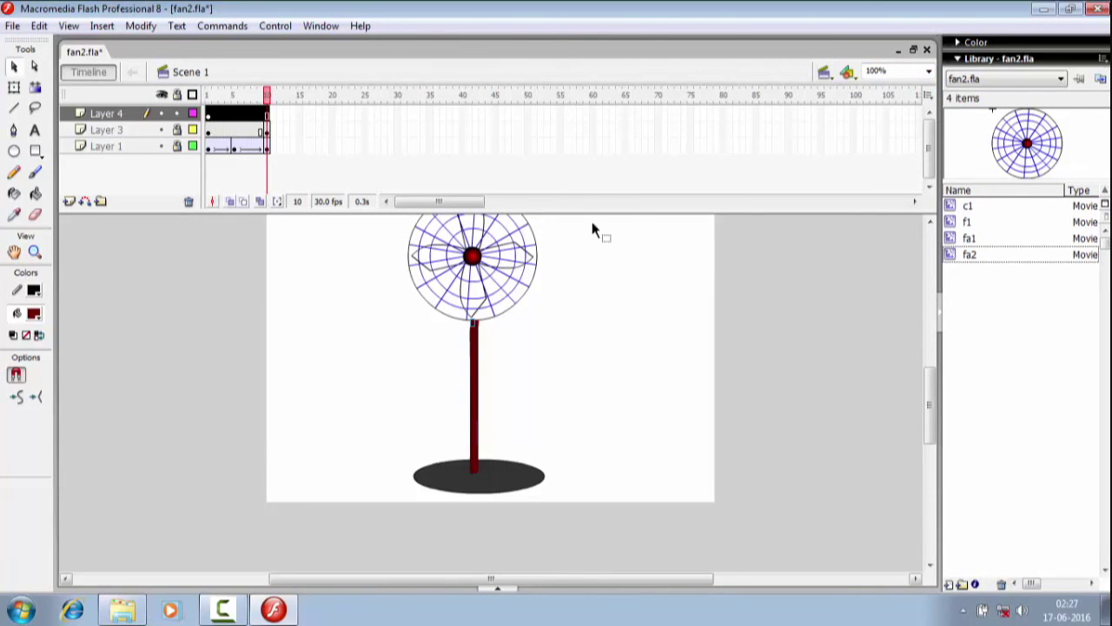
pyautogui.click(161, 130)
pyautogui.click(161, 146)
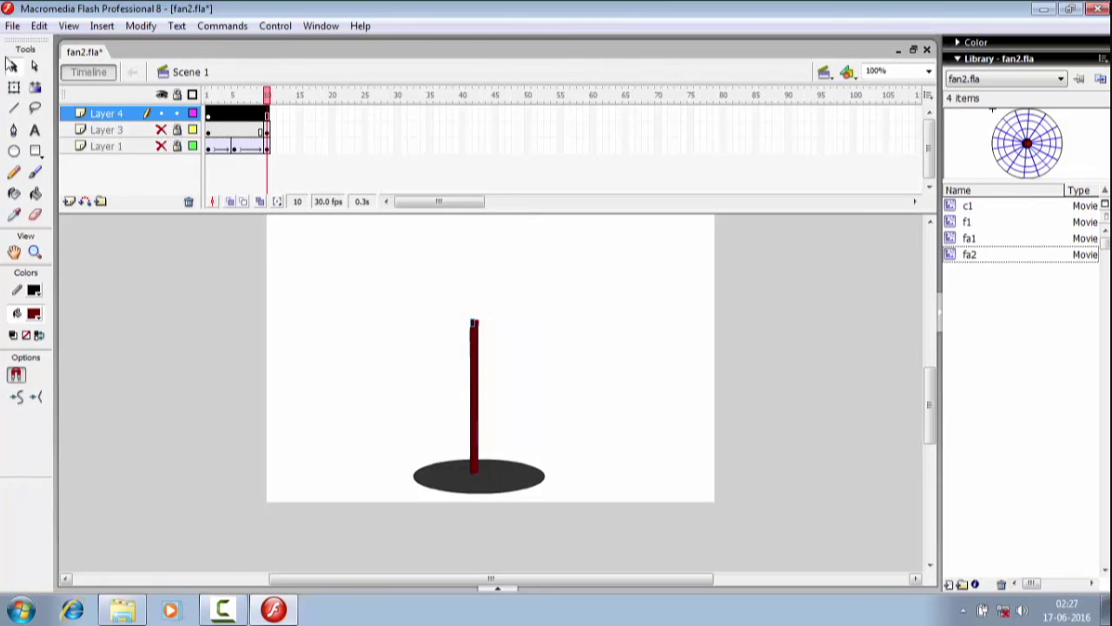
# Select the entire pole and base and convert them to a movie clip symbol named st1
pyautogui.click(12, 66)
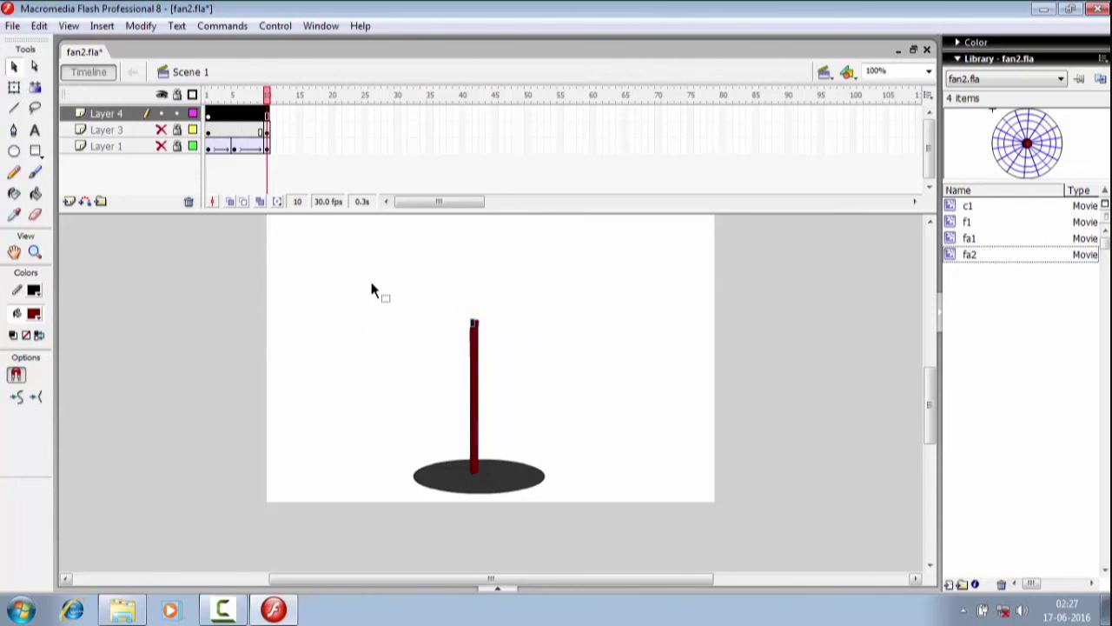
pyautogui.moveTo(371, 282); pyautogui.dragTo(553, 502)
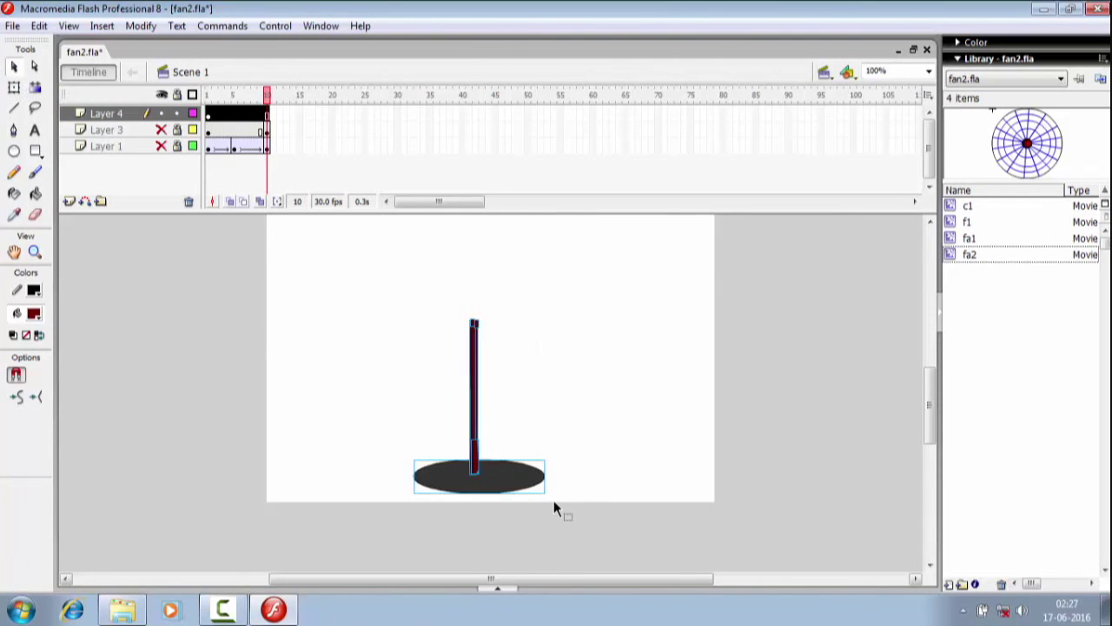
pyautogui.click(144, 26)
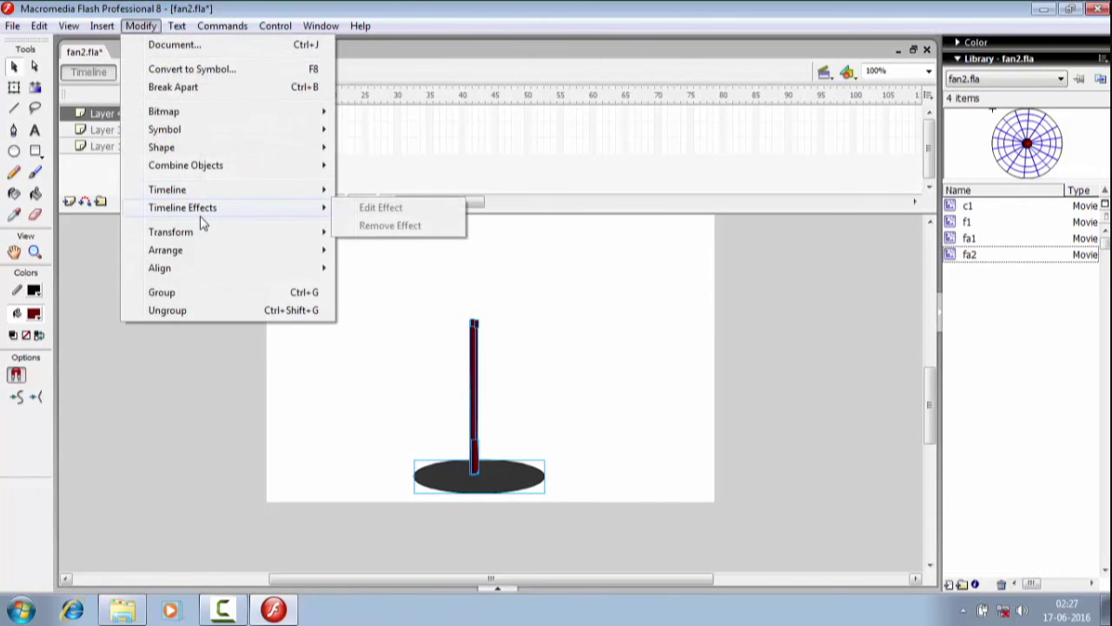
pyautogui.click(209, 69)
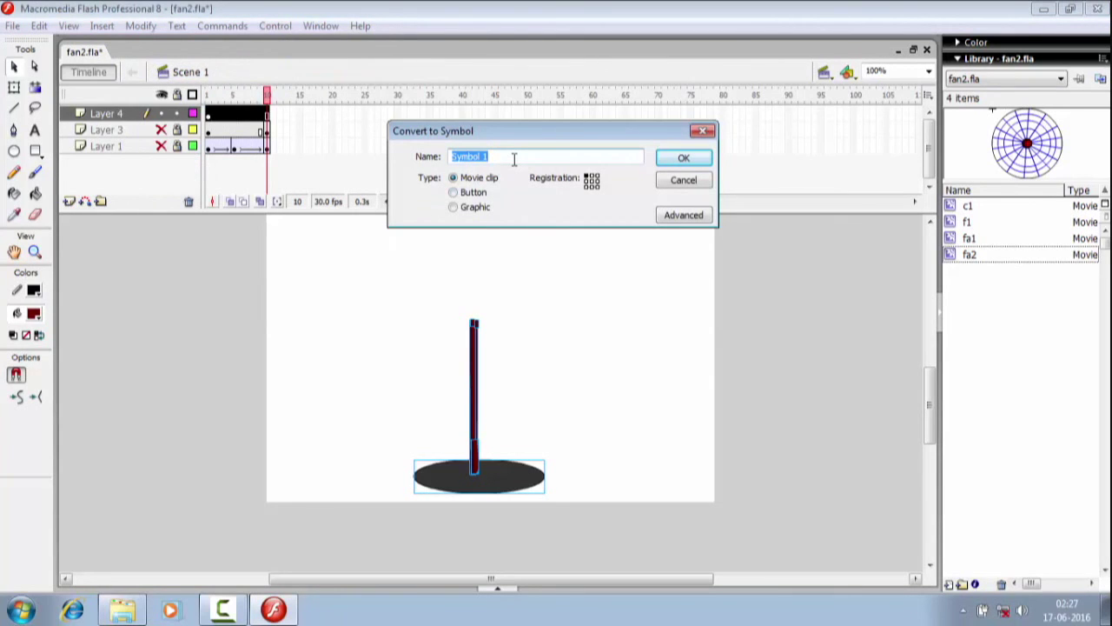
pyautogui.write('st1')
pyautogui.click(683, 157)
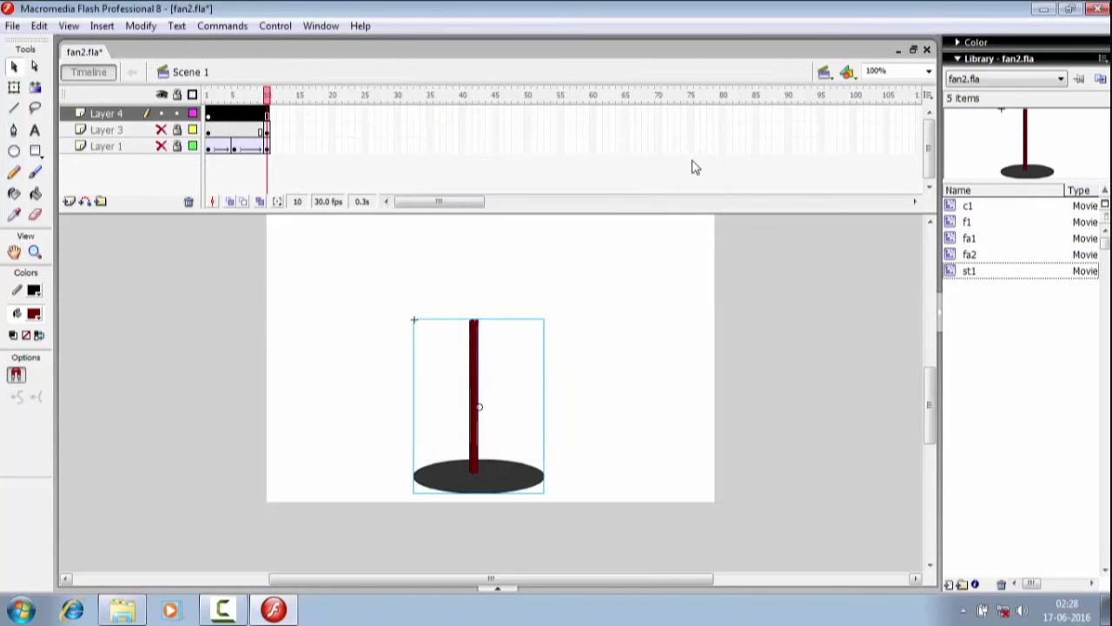
pyautogui.click(597, 379)
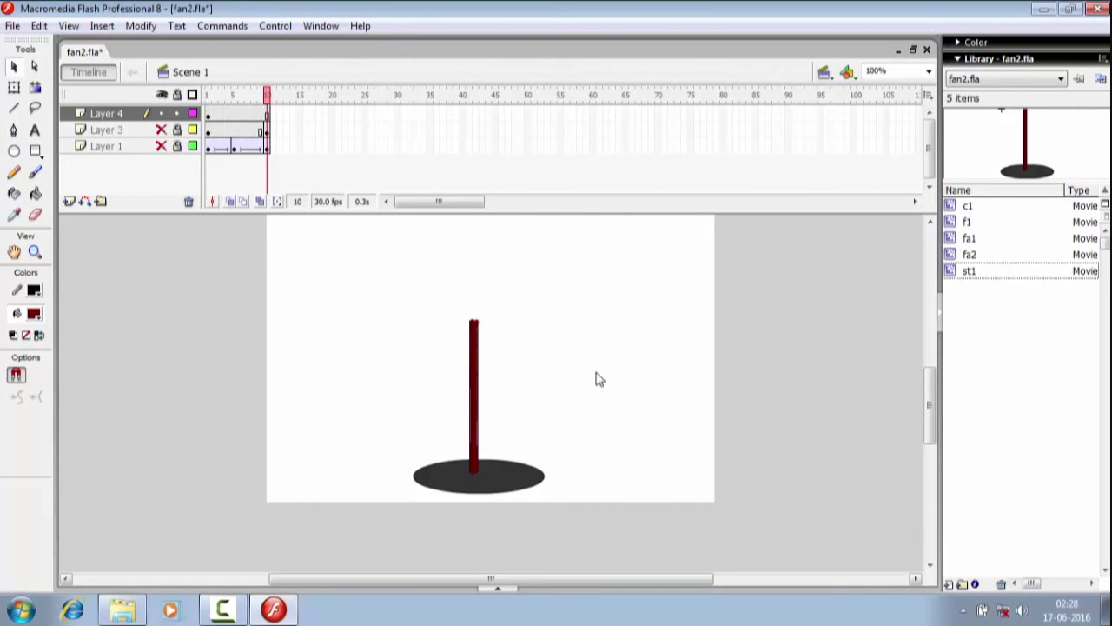
# Make Layer 3 and Layer 1 visible again
pyautogui.click(161, 129)
pyautogui.click(161, 146)
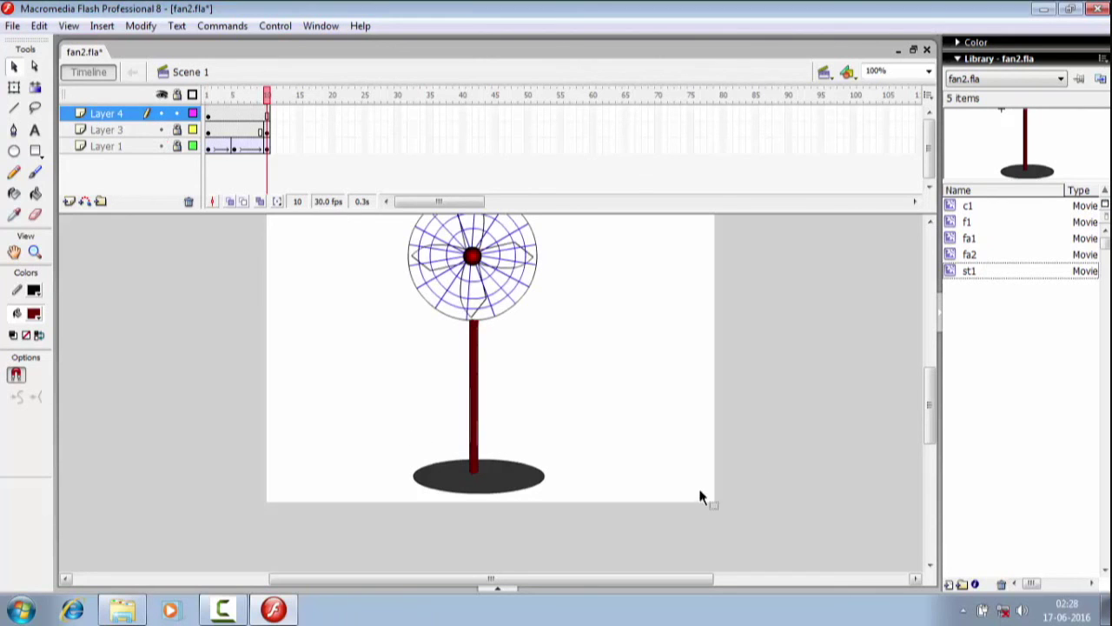
pyautogui.moveTo(925, 429); pyautogui.dragTo(930, 420)
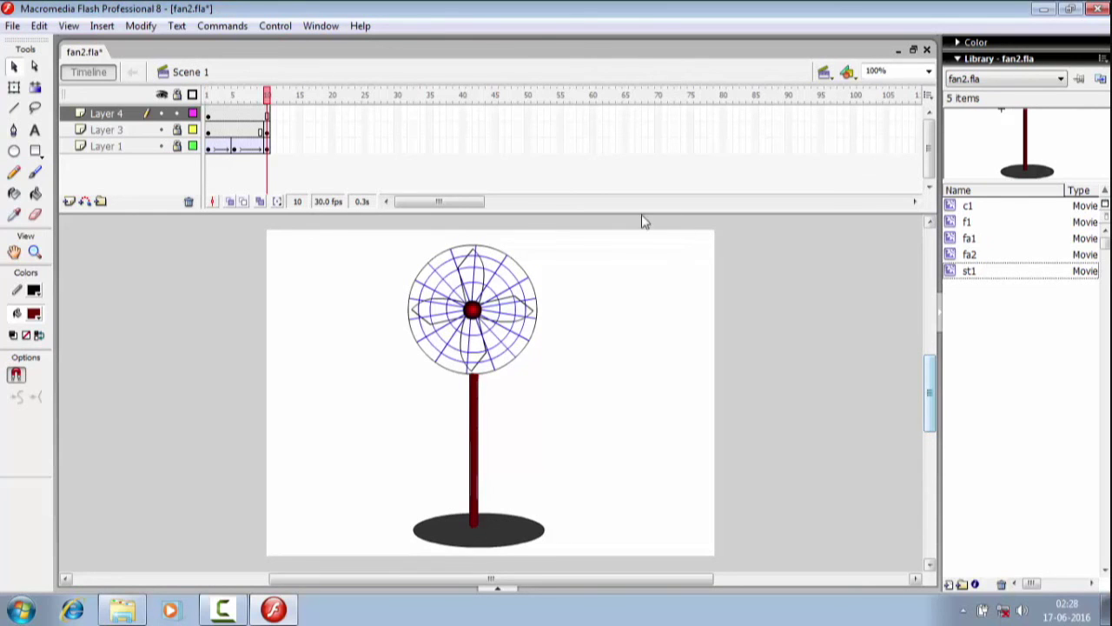
# Test the movie to watch the fan run on its stand, and close the preview
pyautogui.click(274, 28)
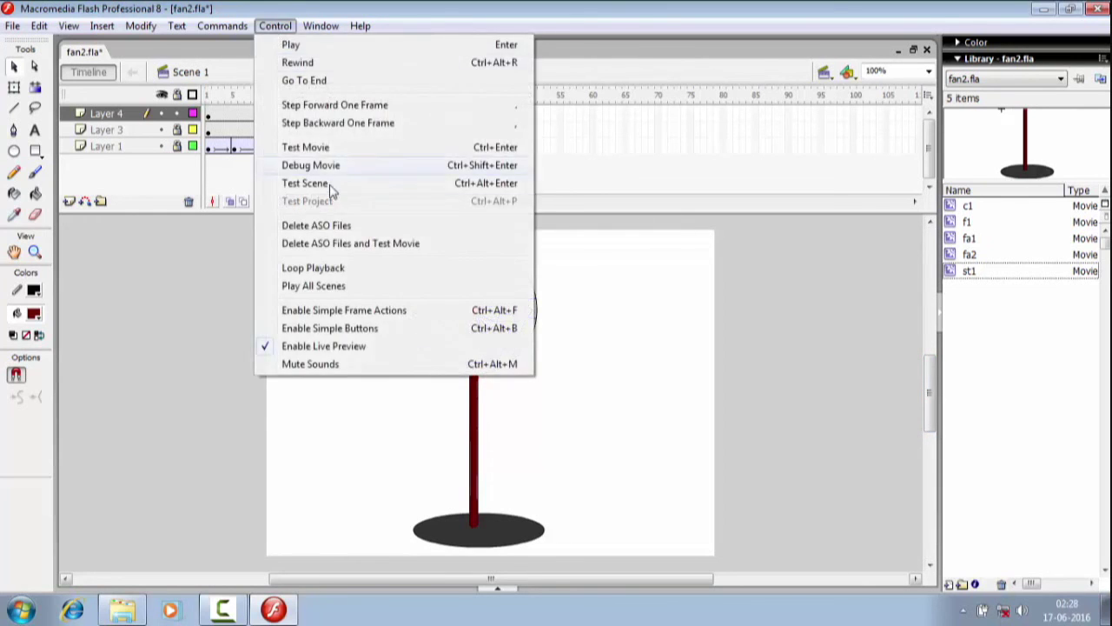
pyautogui.click(306, 148)
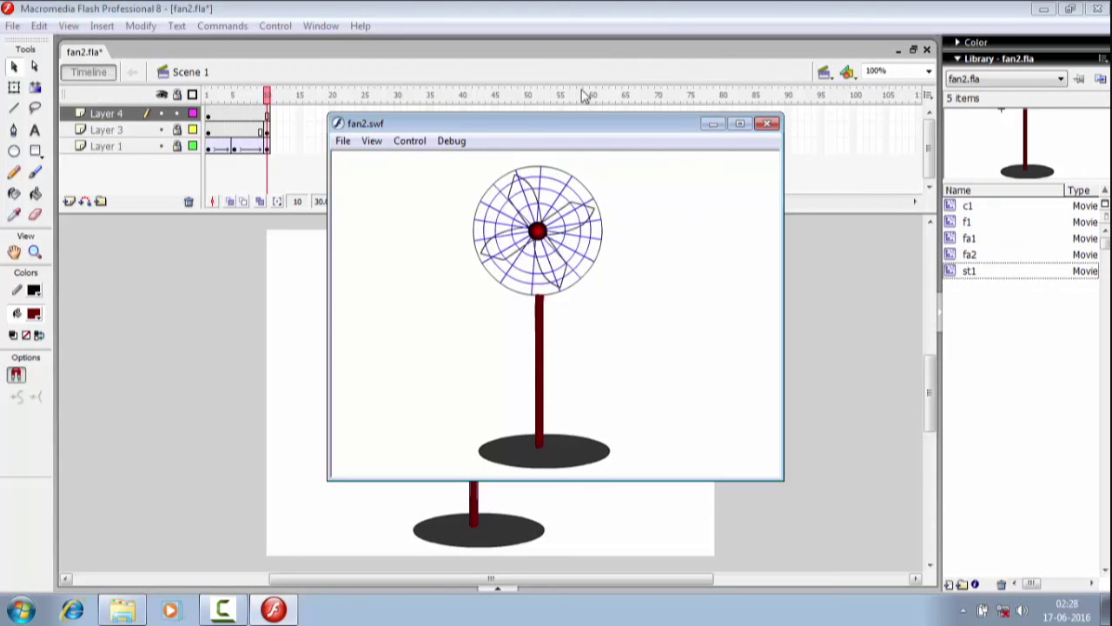
pyautogui.click(768, 123)
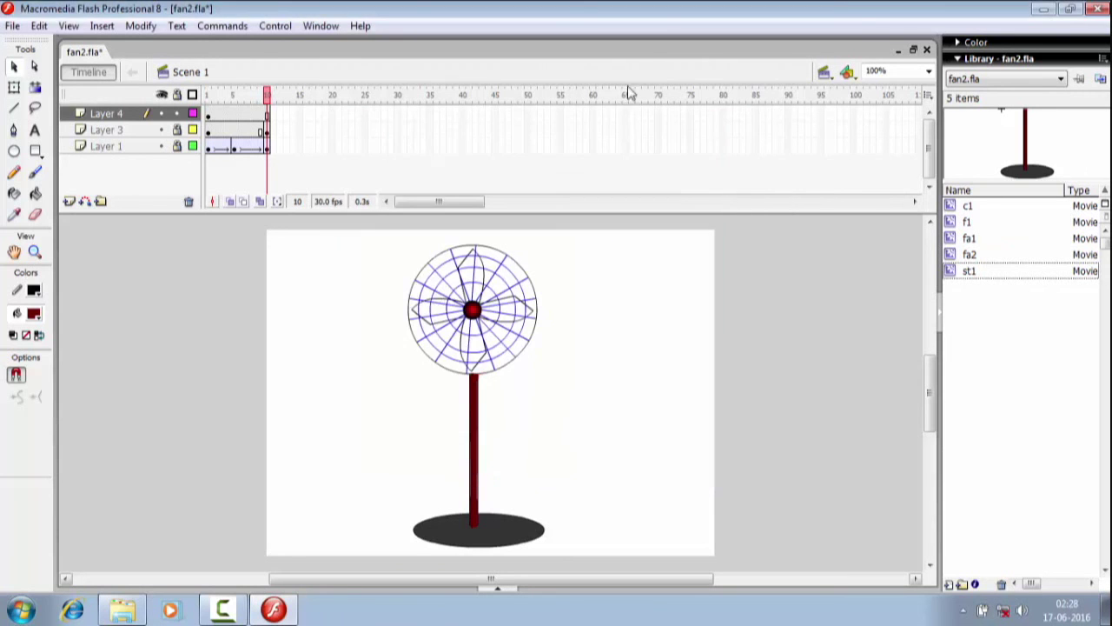
# Set the document's frame rate to 45 fps
pyautogui.doubleClick(329, 201)
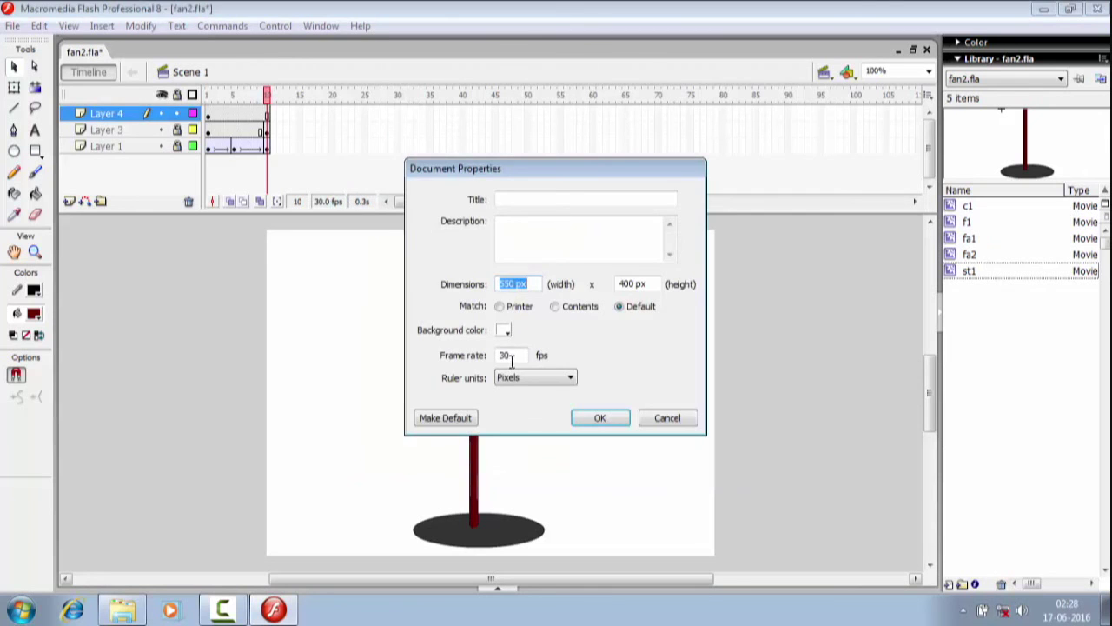
pyautogui.moveTo(511, 359); pyautogui.dragTo(469, 365)
pyautogui.write('45')
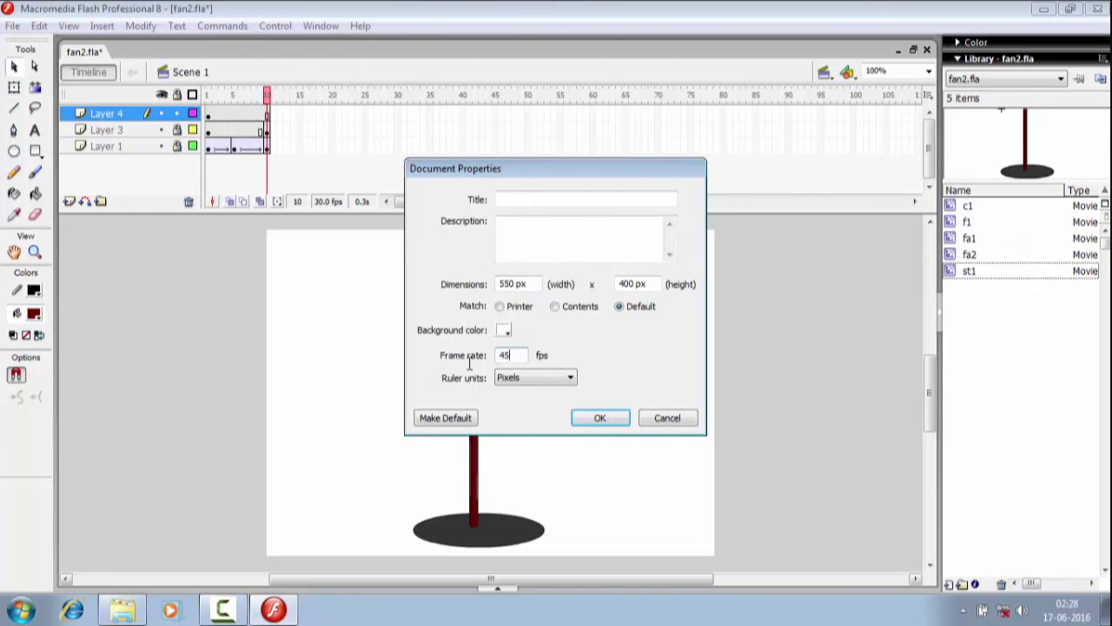
pyautogui.click(599, 418)
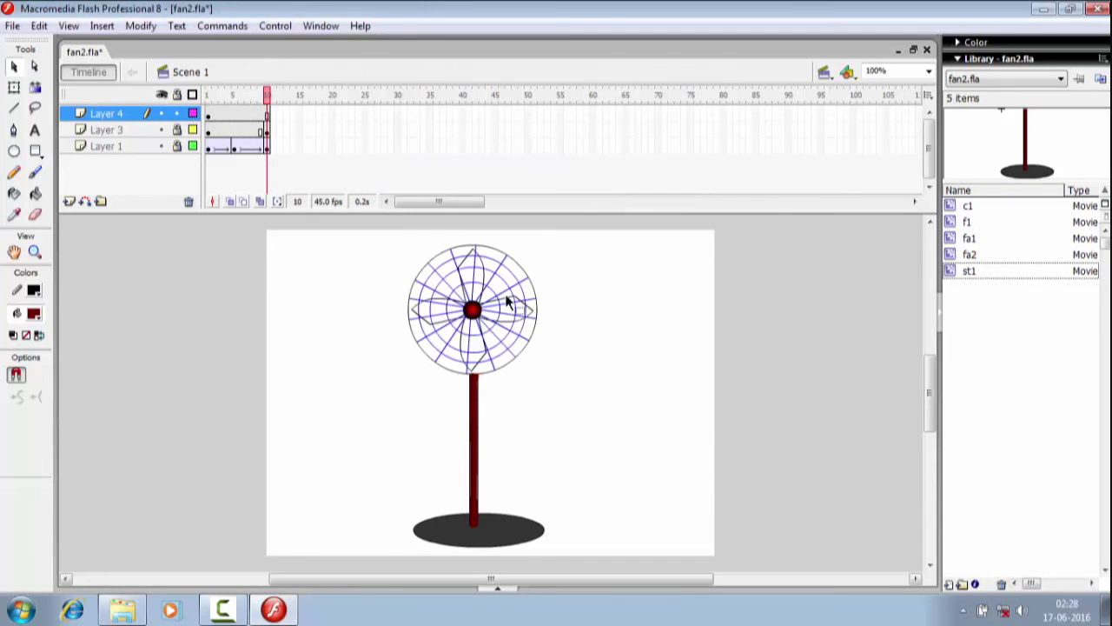
# Test the movie again at the new frame rate, and close the preview
pyautogui.click(284, 28)
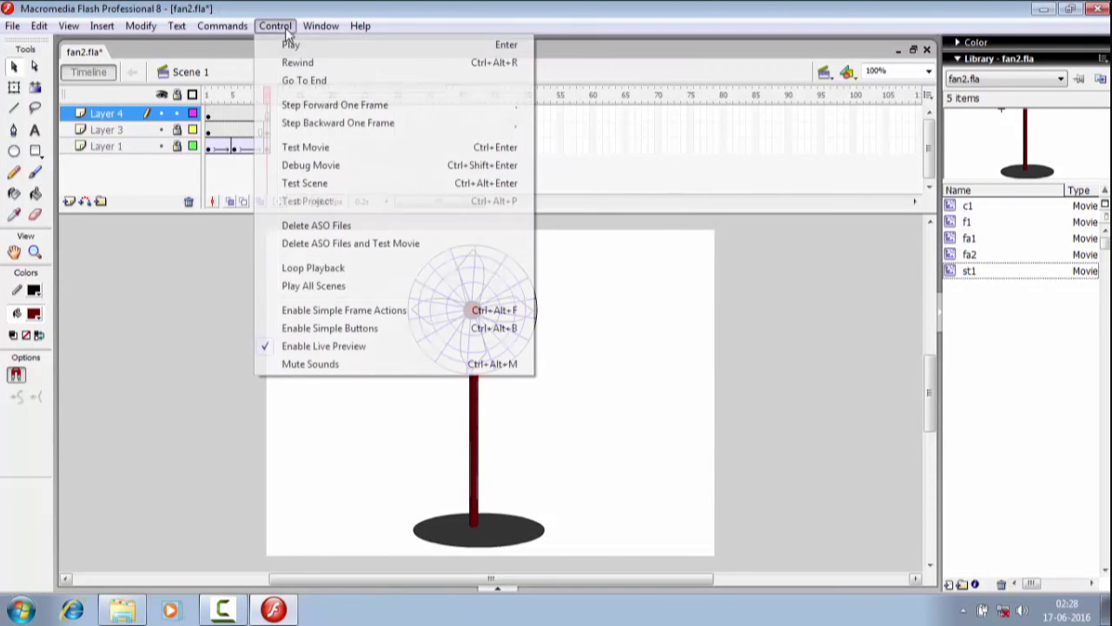
pyautogui.click(306, 148)
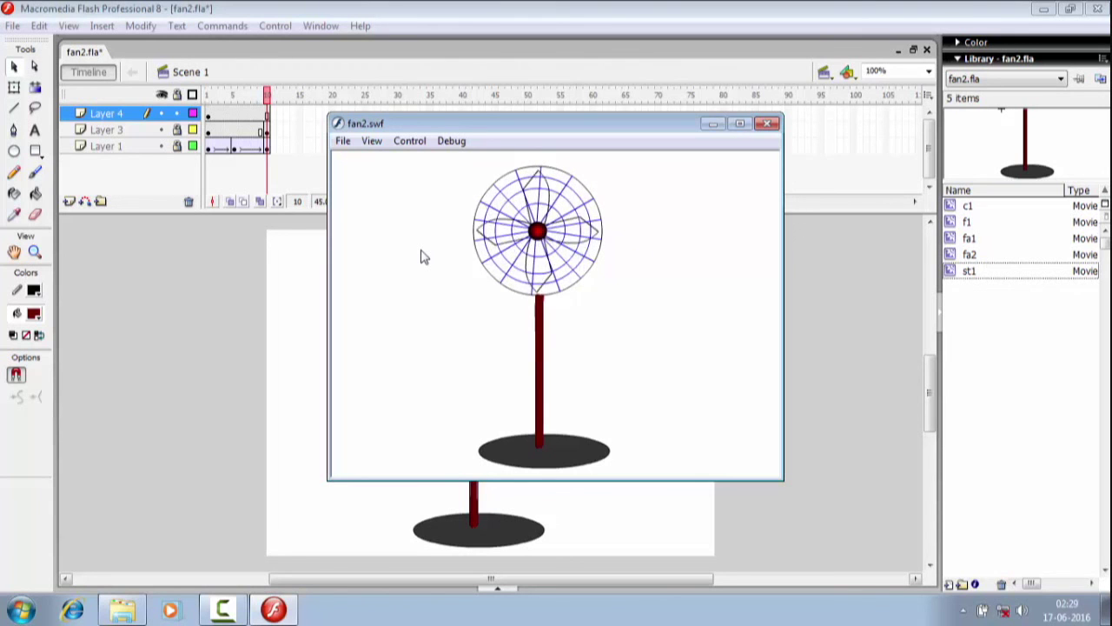
pyautogui.click(766, 125)
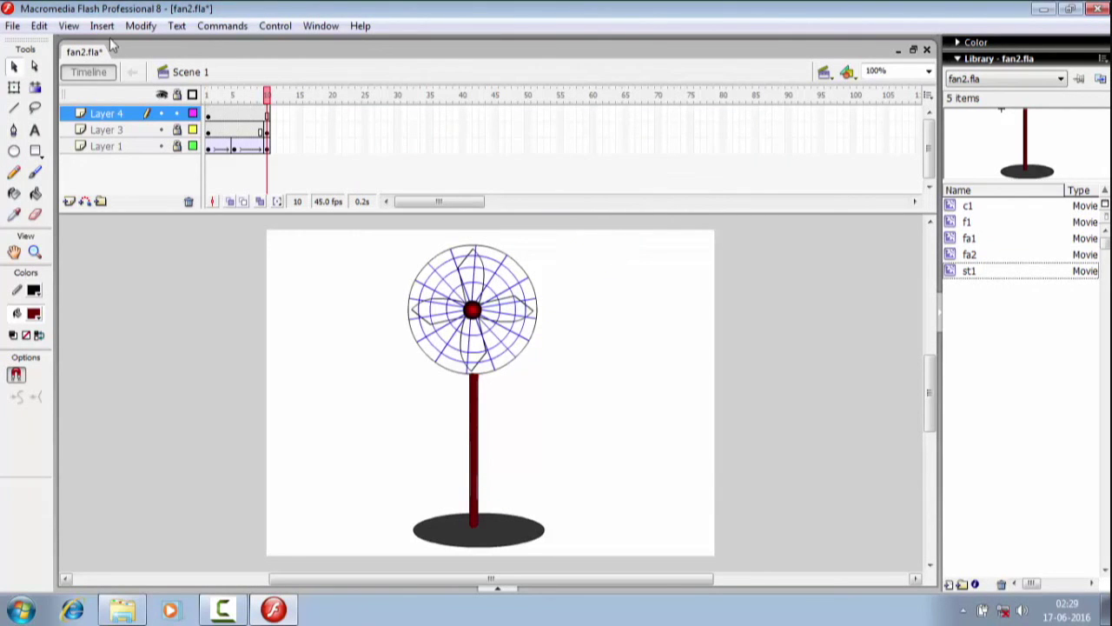
# Save the document as a new copy named fan3.fla in the Documents library
pyautogui.click(13, 26)
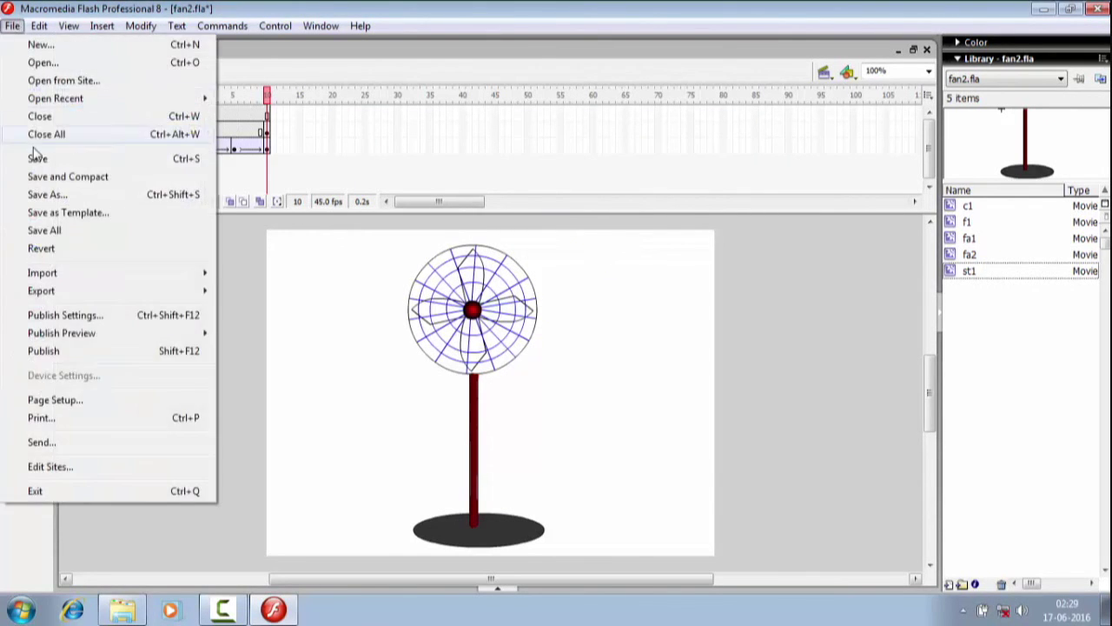
pyautogui.click(49, 196)
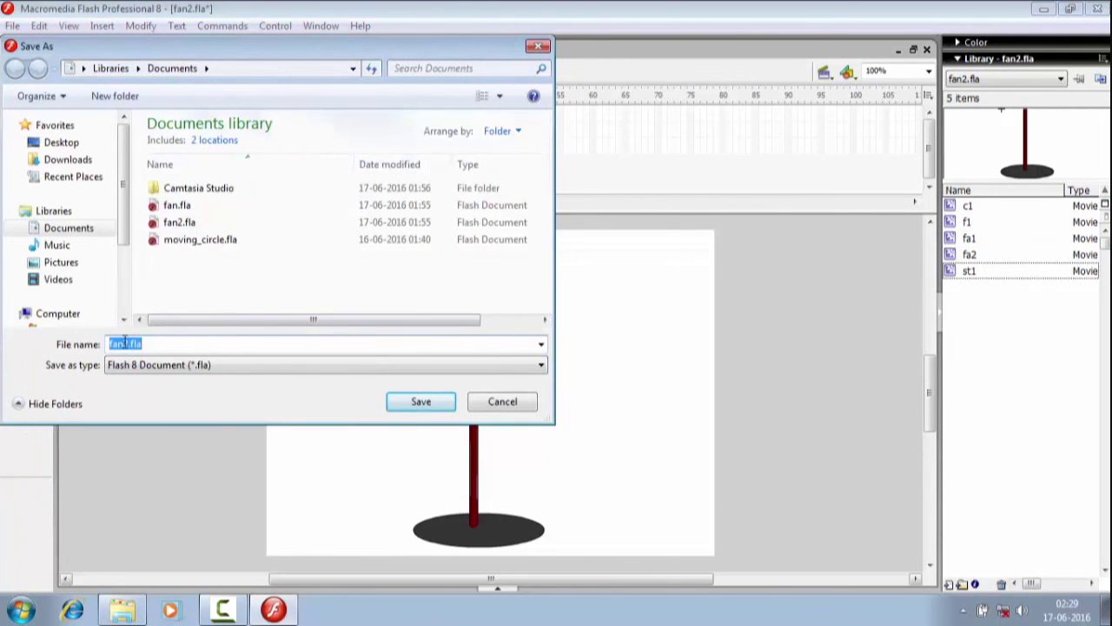
pyautogui.click(130, 344)
pyautogui.press('BackSpace')
pyautogui.write('3')
pyautogui.click(418, 405)
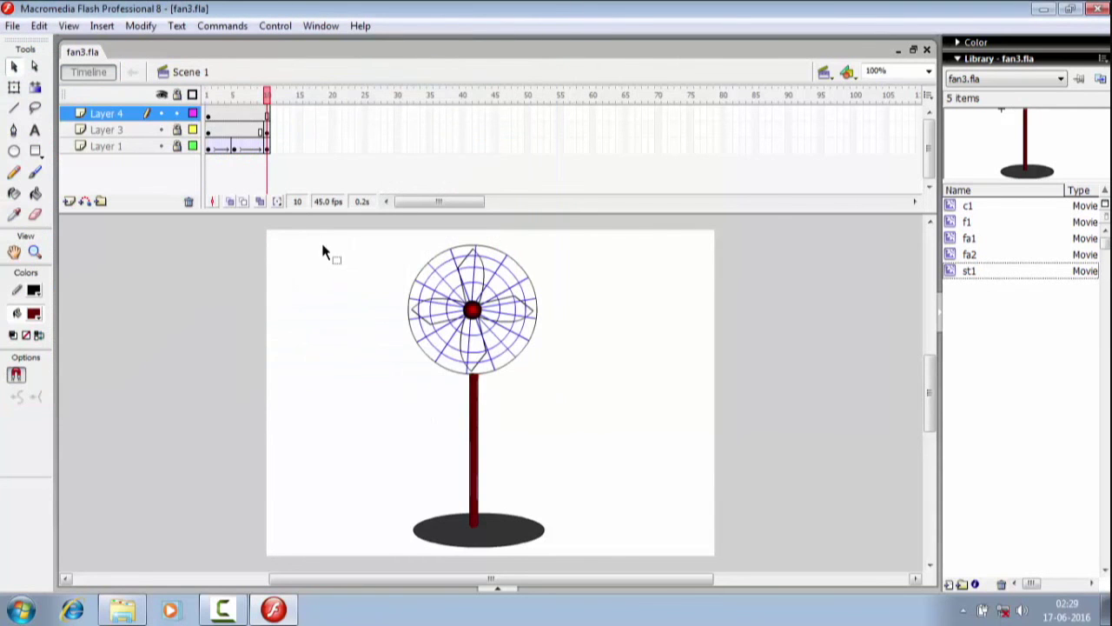
# Export the animation as a Flash movie named final_fan in the Documents library, keeping the default export settings
pyautogui.click(12, 26)
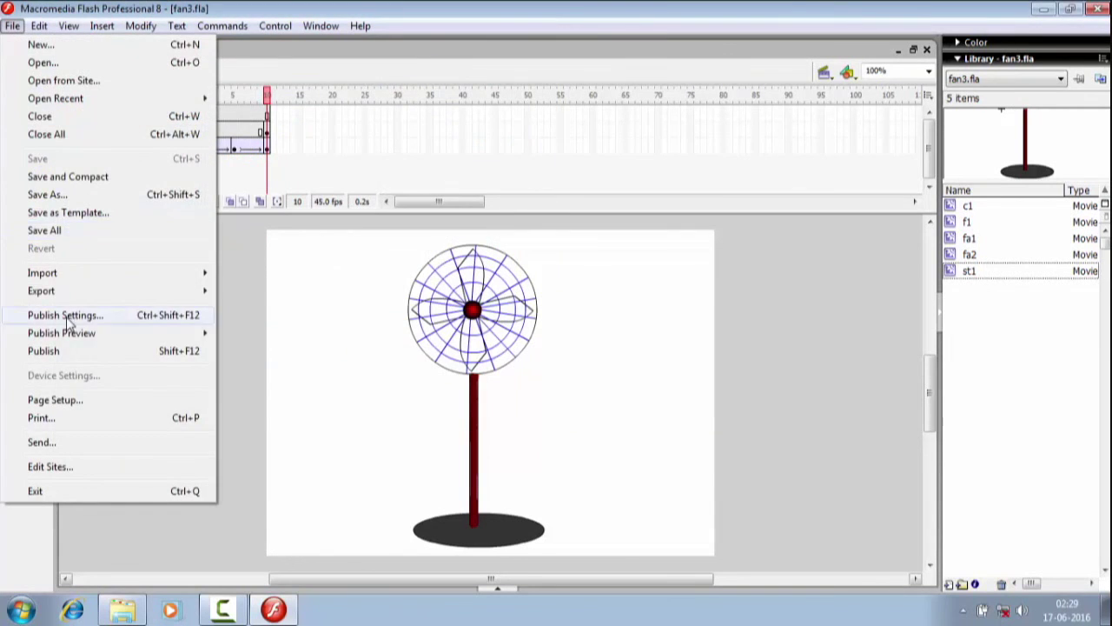
pyautogui.moveTo(69, 301)
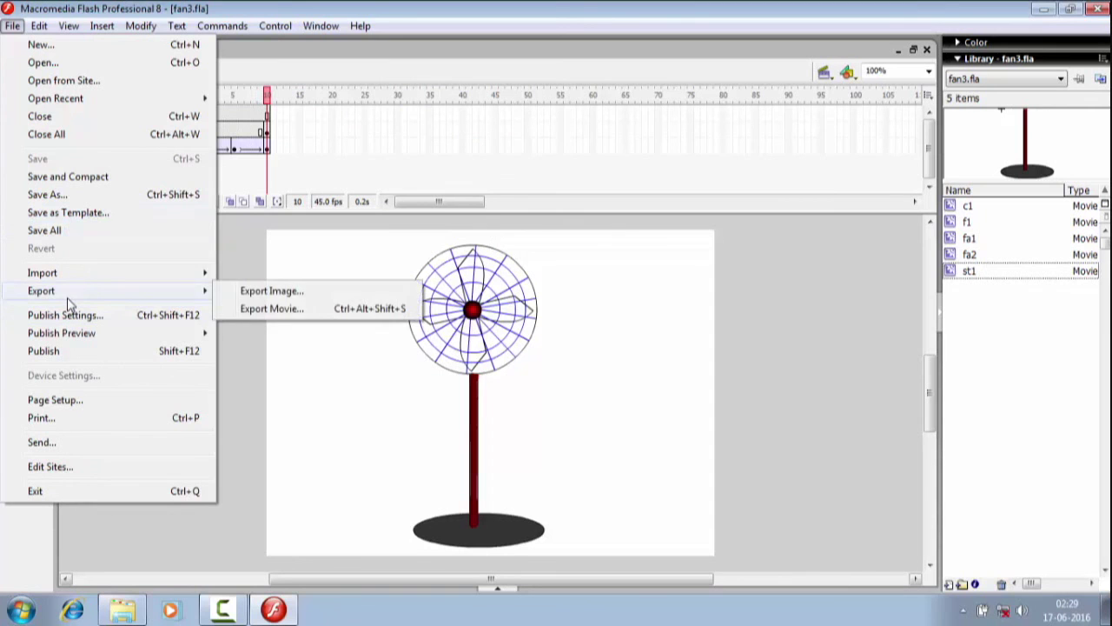
pyautogui.click(259, 309)
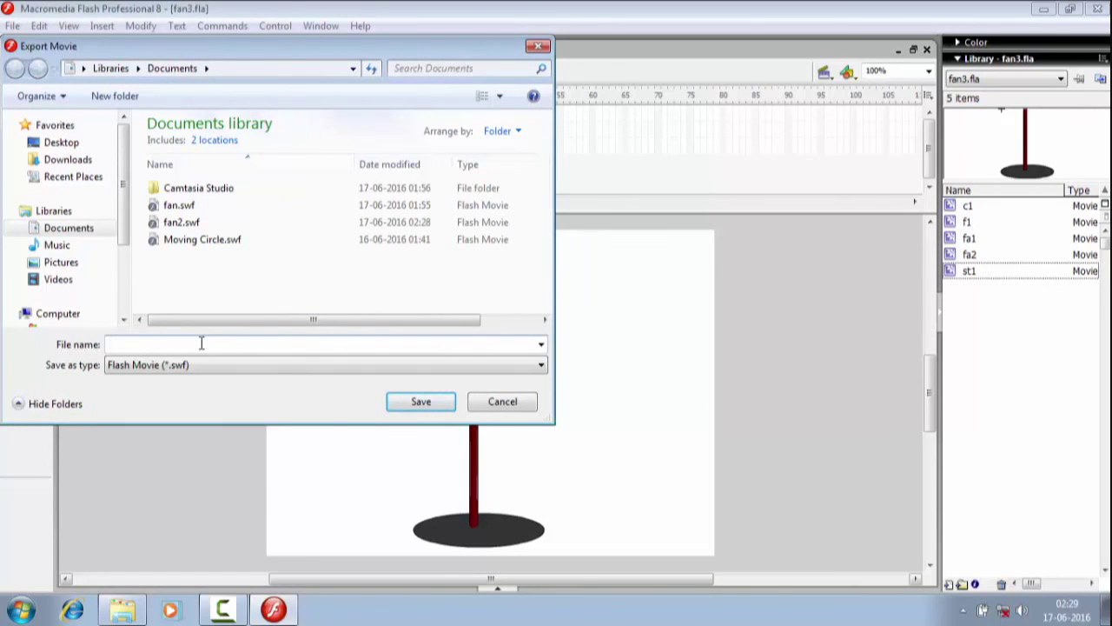
pyautogui.write('m')
pyautogui.press('BackSpace')
pyautogui.write('final_fan')
pyautogui.click(400, 405)
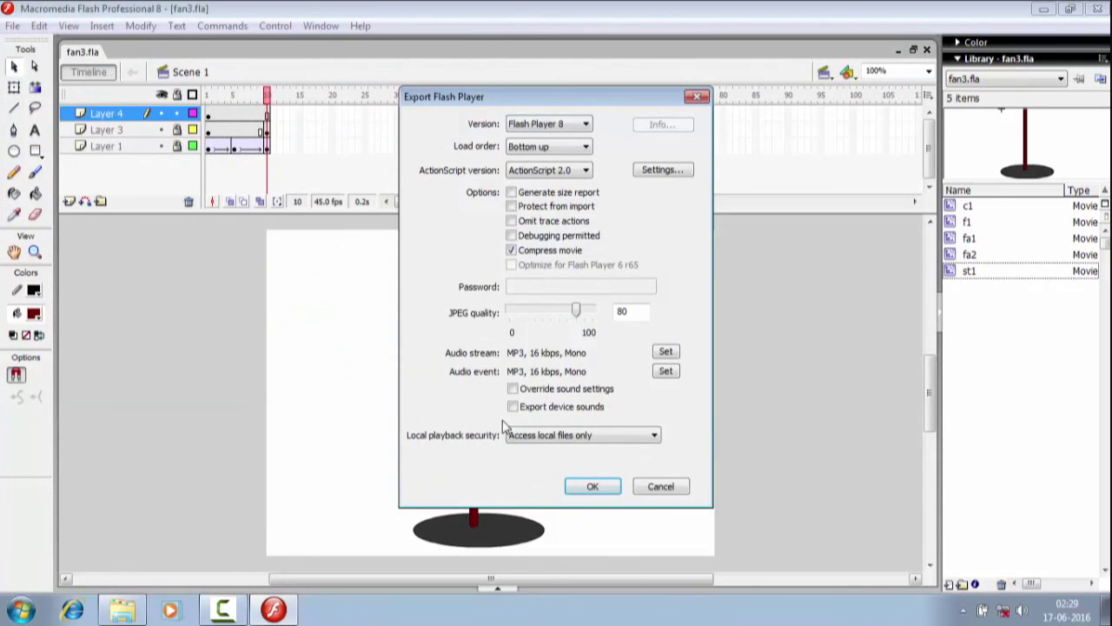
pyautogui.click(591, 489)
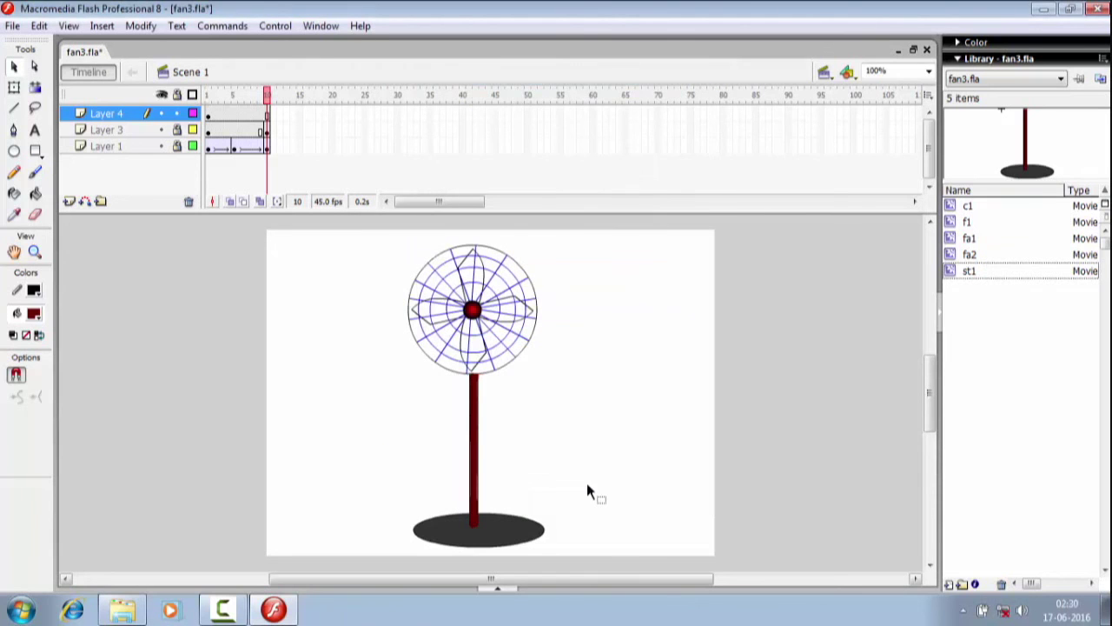
# Switch to the Documents library in Windows Explorer and play final_fan.swf in Flash Player
pyautogui.click(21, 610)
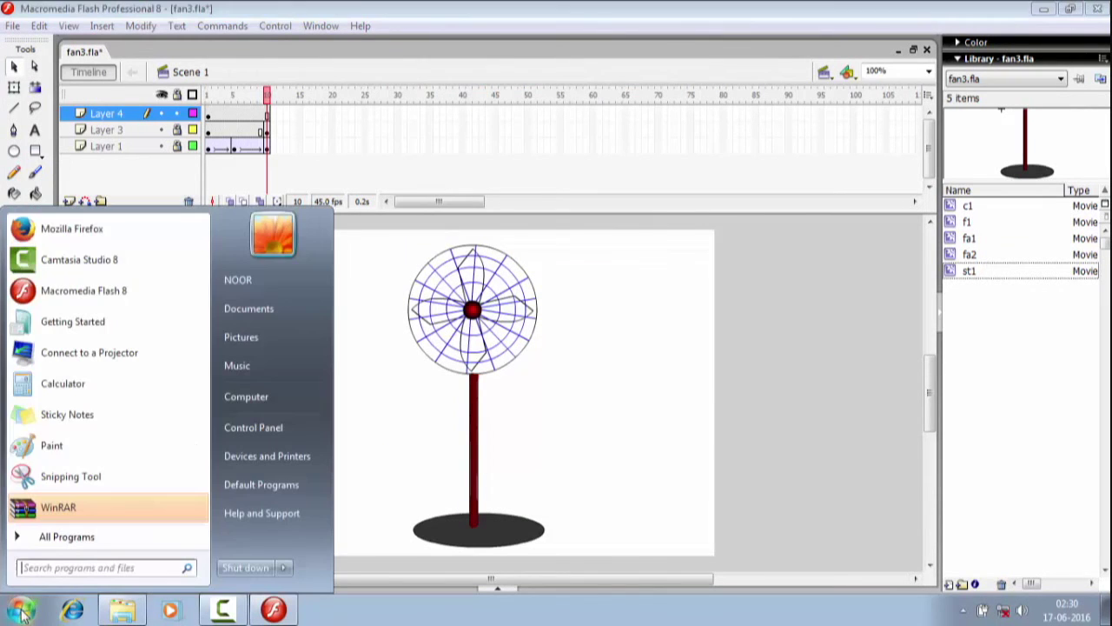
pyautogui.click(259, 314)
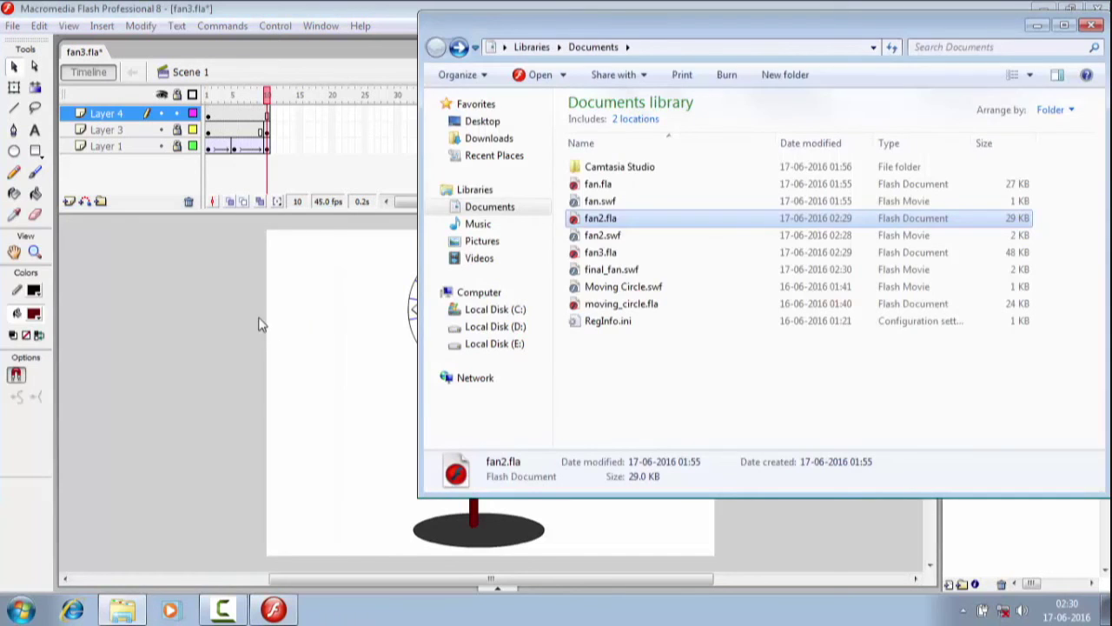
pyautogui.doubleClick(614, 273)
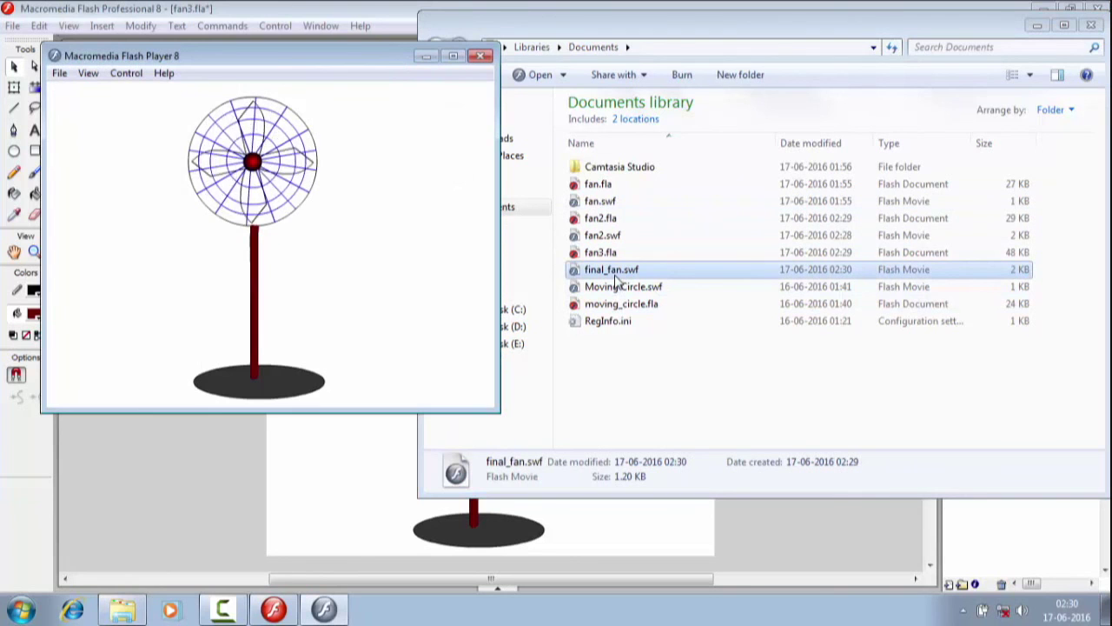